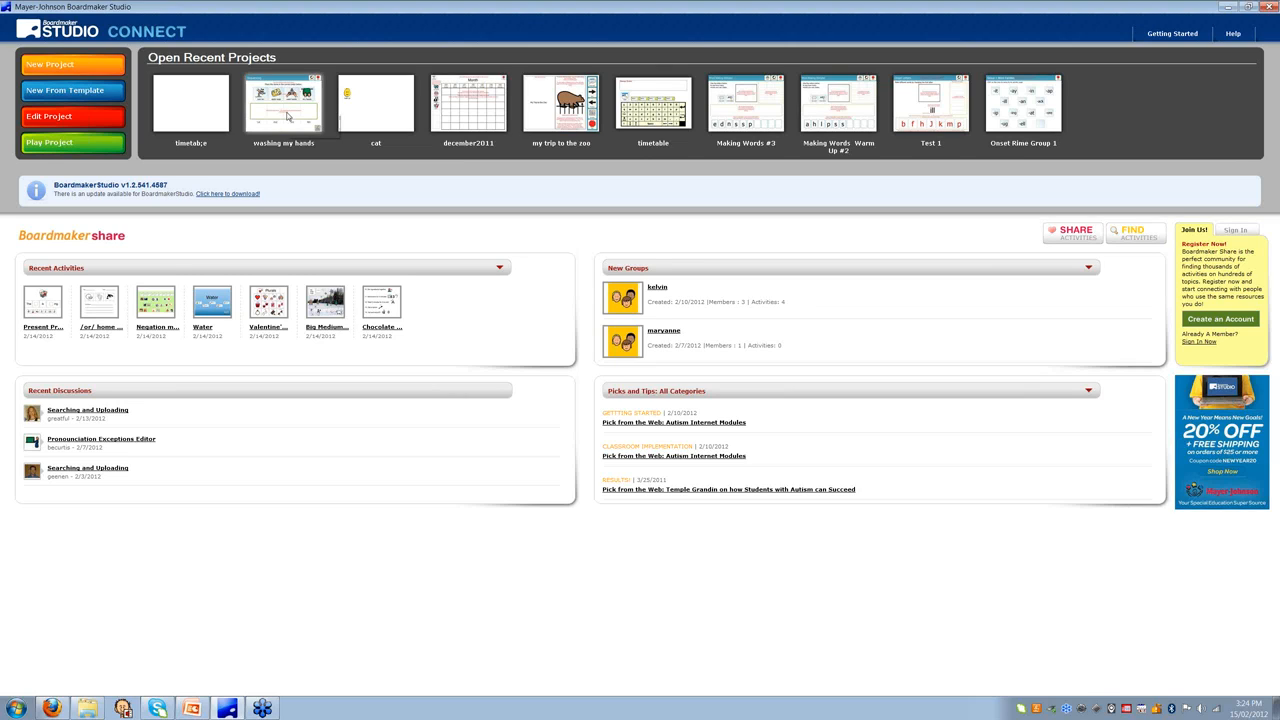
Create a new blank project named timetable, replacing the existing project file of that name.
{"action": "left_click", "coordinate": [287, 116]}
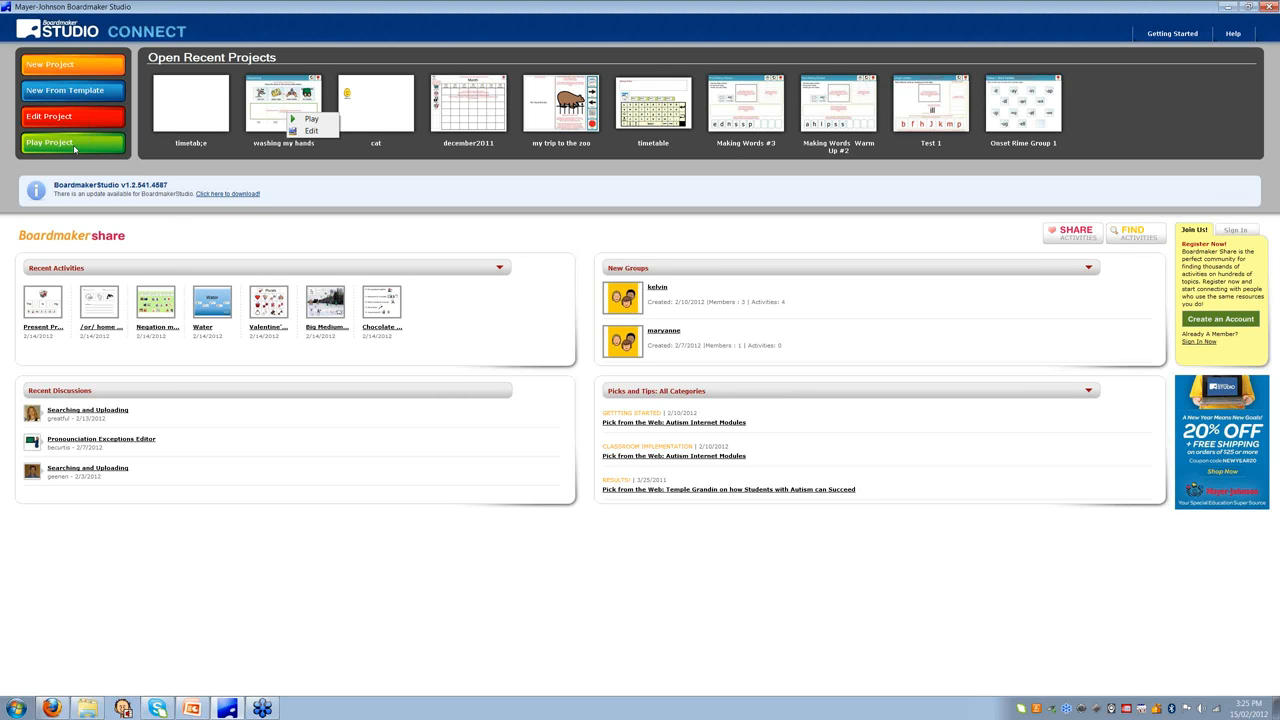
{"action": "left_click", "coordinate": [60, 66]}
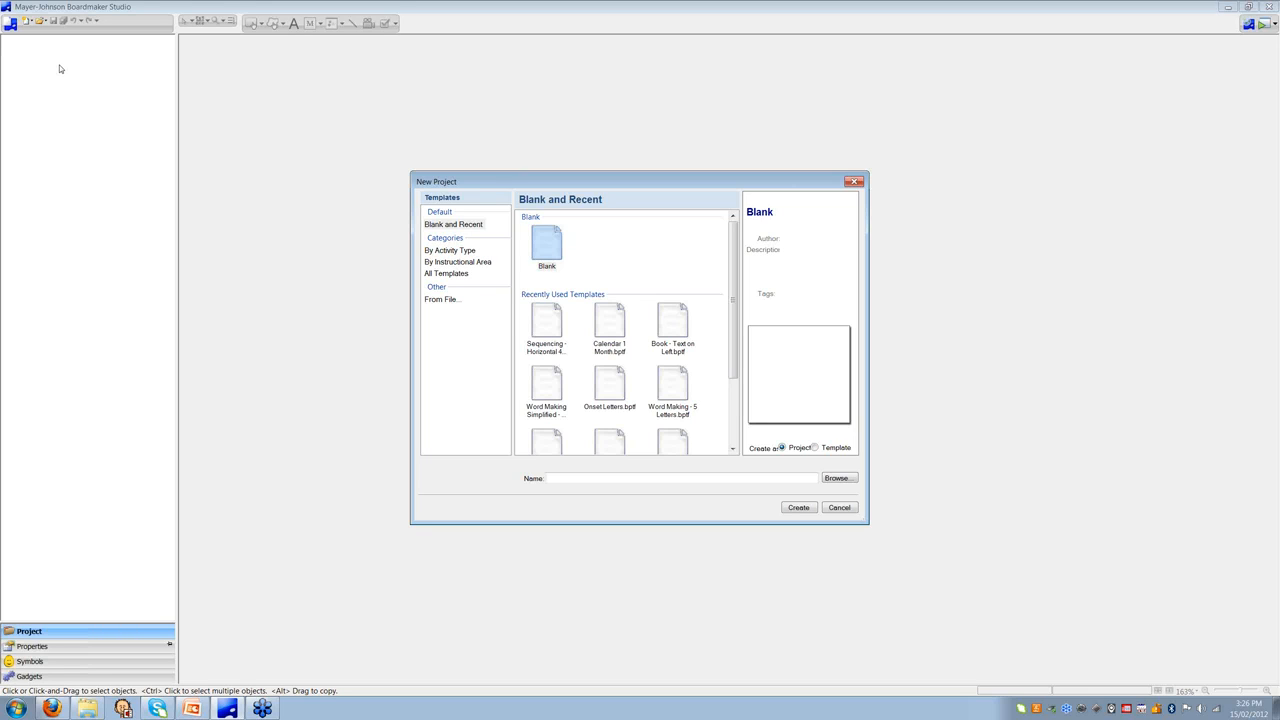
{"action": "left_click", "coordinate": [545, 254]}
{"action": "left_click", "coordinate": [786, 507]}
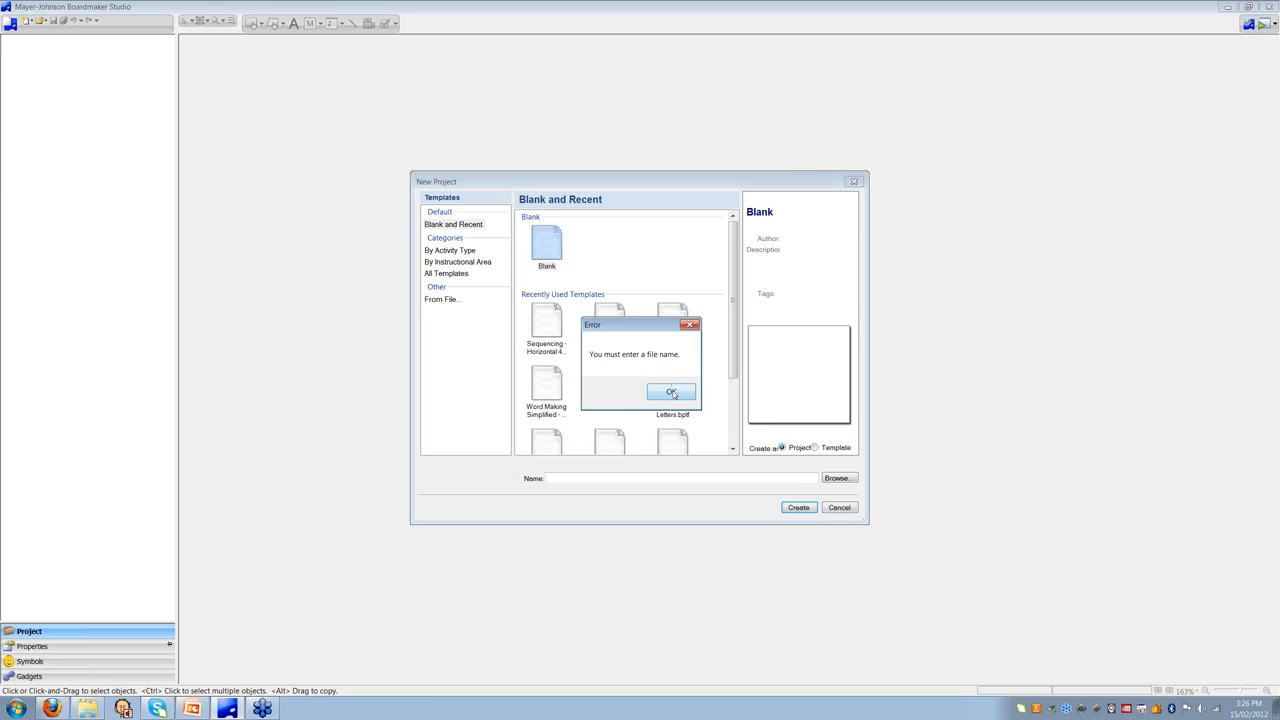
{"action": "left_click", "coordinate": [672, 391]}
{"action": "left_click", "coordinate": [581, 479]}
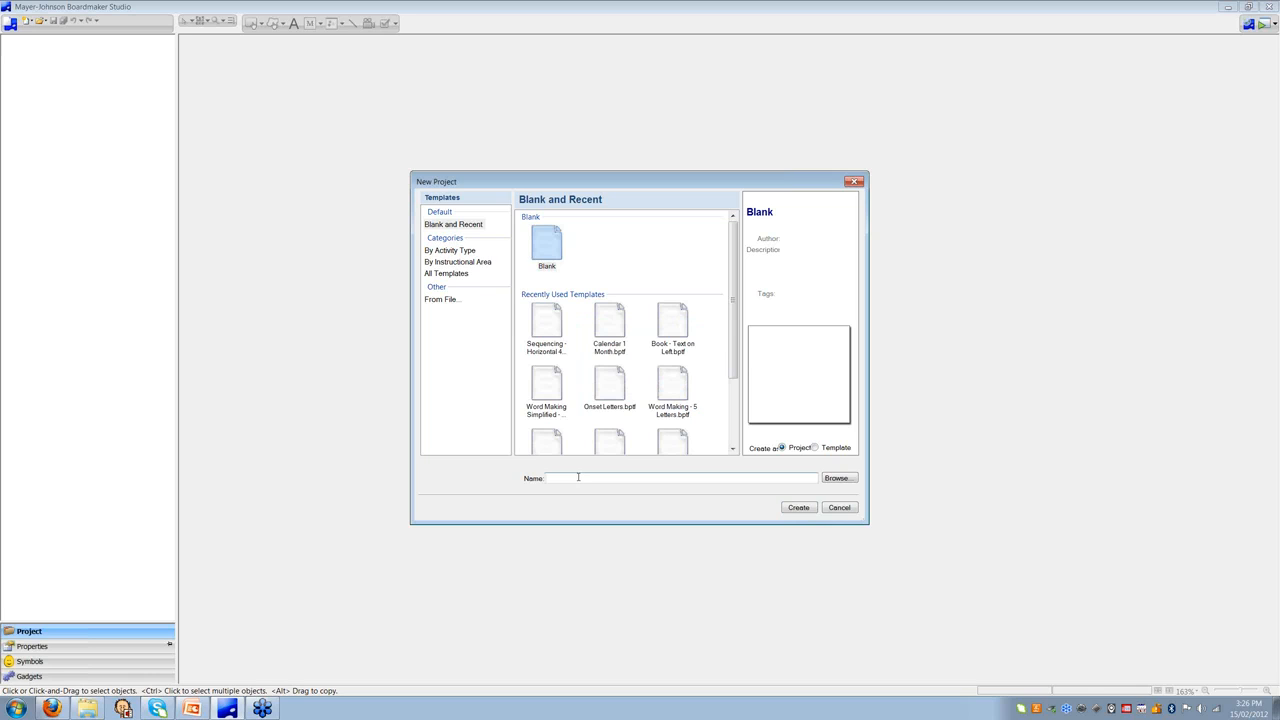
{"action": "type", "text": "sm"}
{"action": "type", "text": "etab"}
{"action": "type", "text": "le"}
{"action": "left_click", "coordinate": [799, 508]}
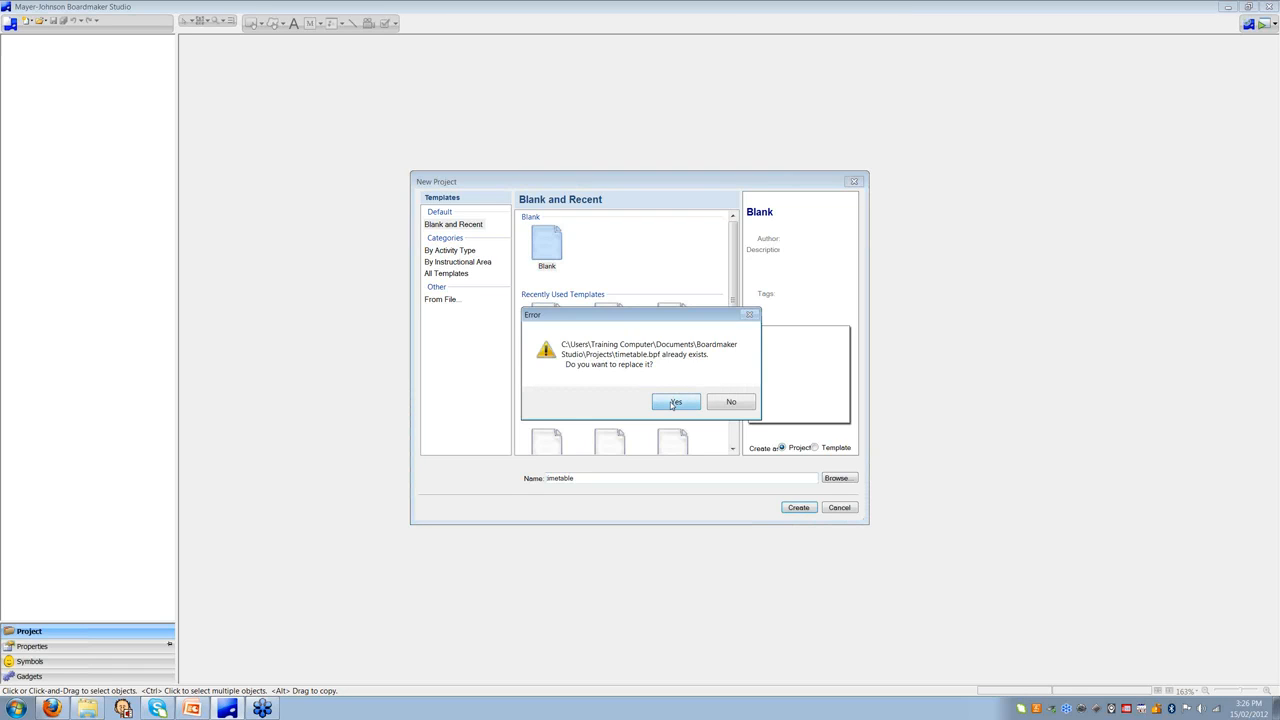
{"action": "left_click", "coordinate": [675, 402]}
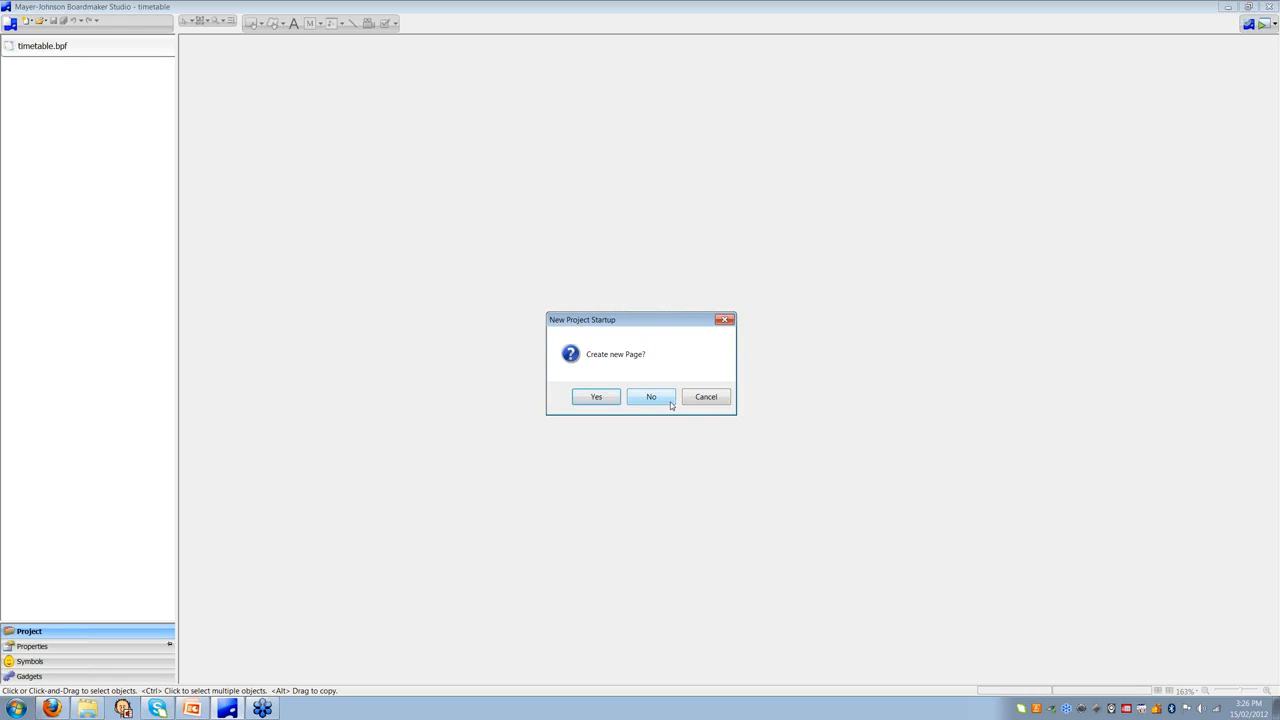
Add a blank A4 (210x297 mm) first page to the project and preview it in play mode, returning to editing.
{"action": "left_click", "coordinate": [609, 400]}
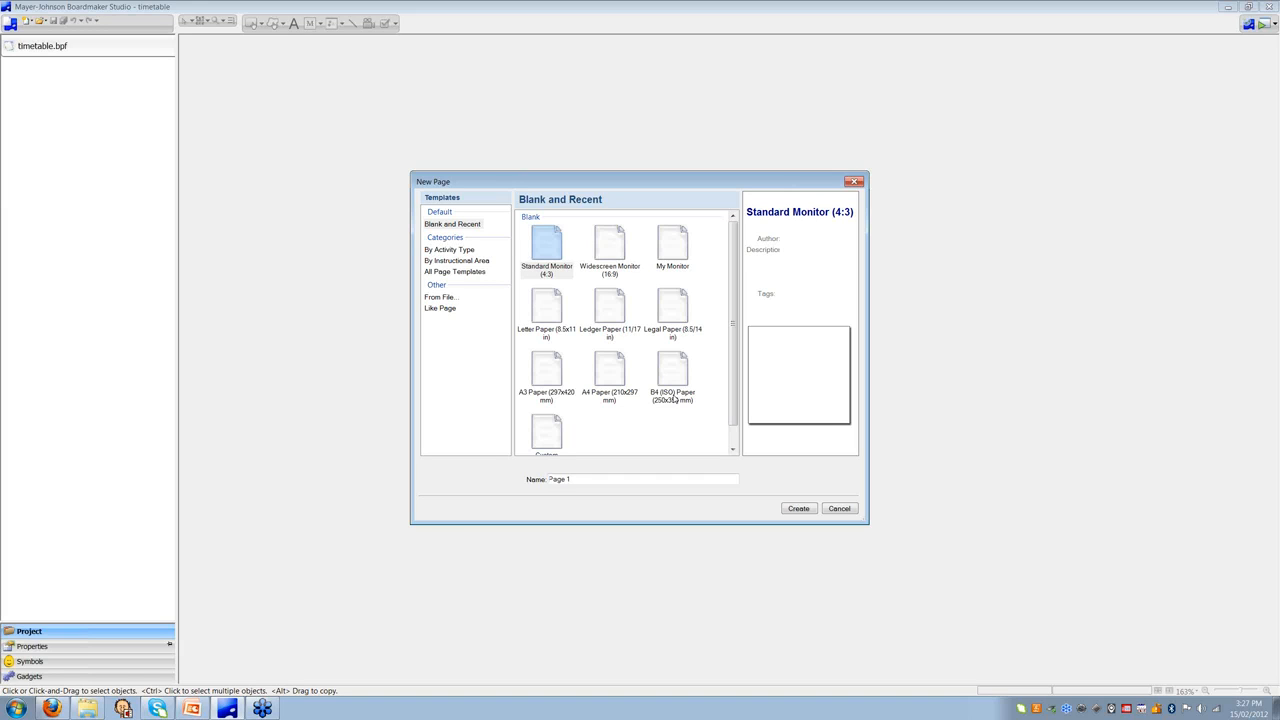
{"action": "left_click", "coordinate": [612, 372]}
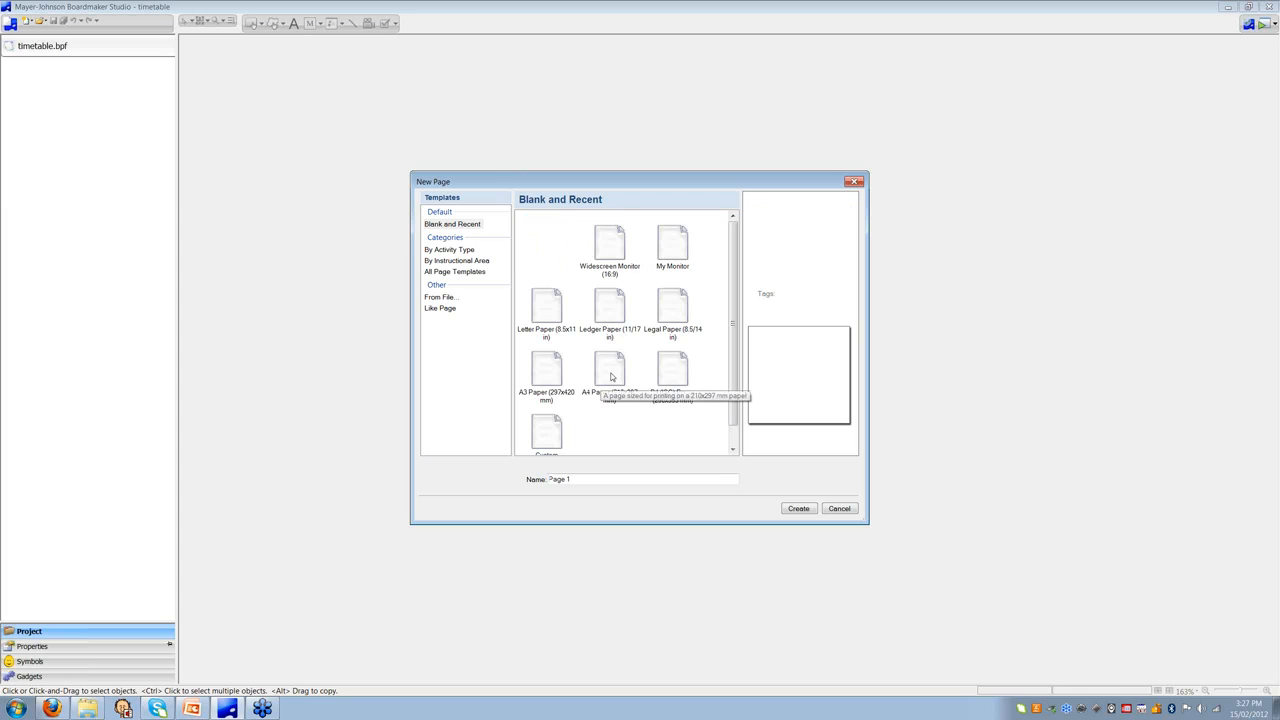
{"action": "left_click", "coordinate": [805, 511]}
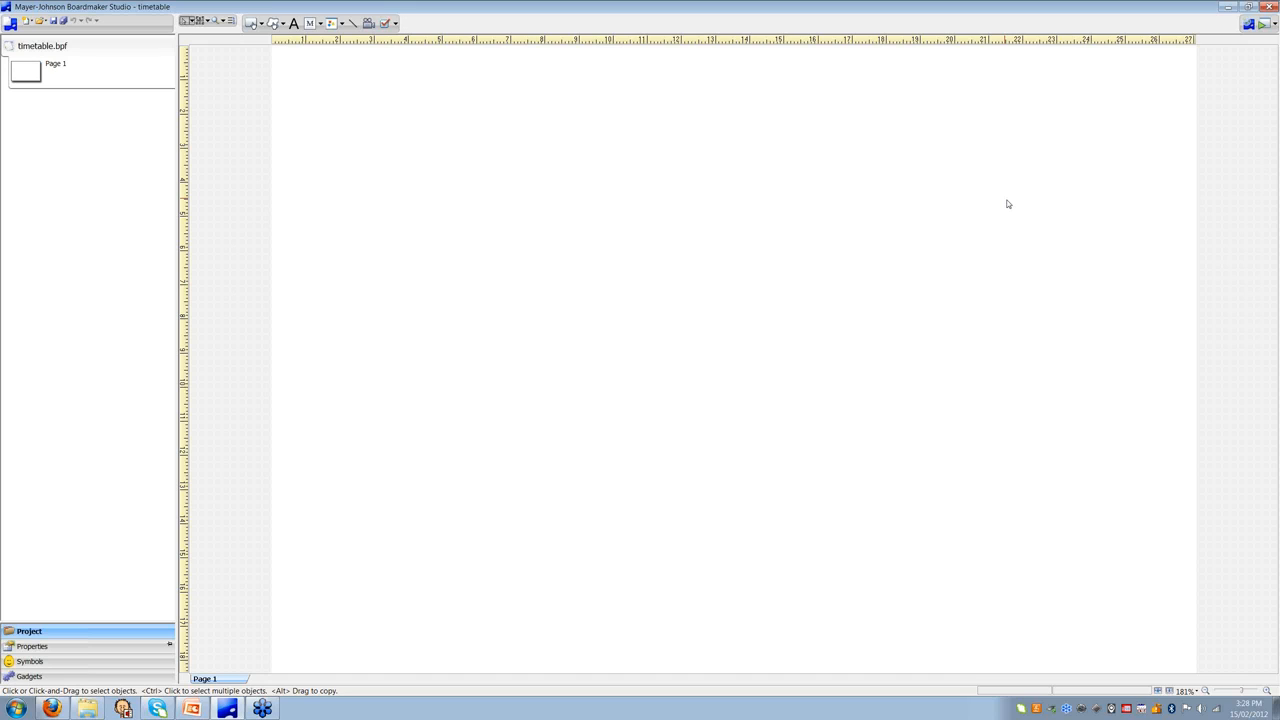
{"action": "left_click", "coordinate": [1264, 24]}
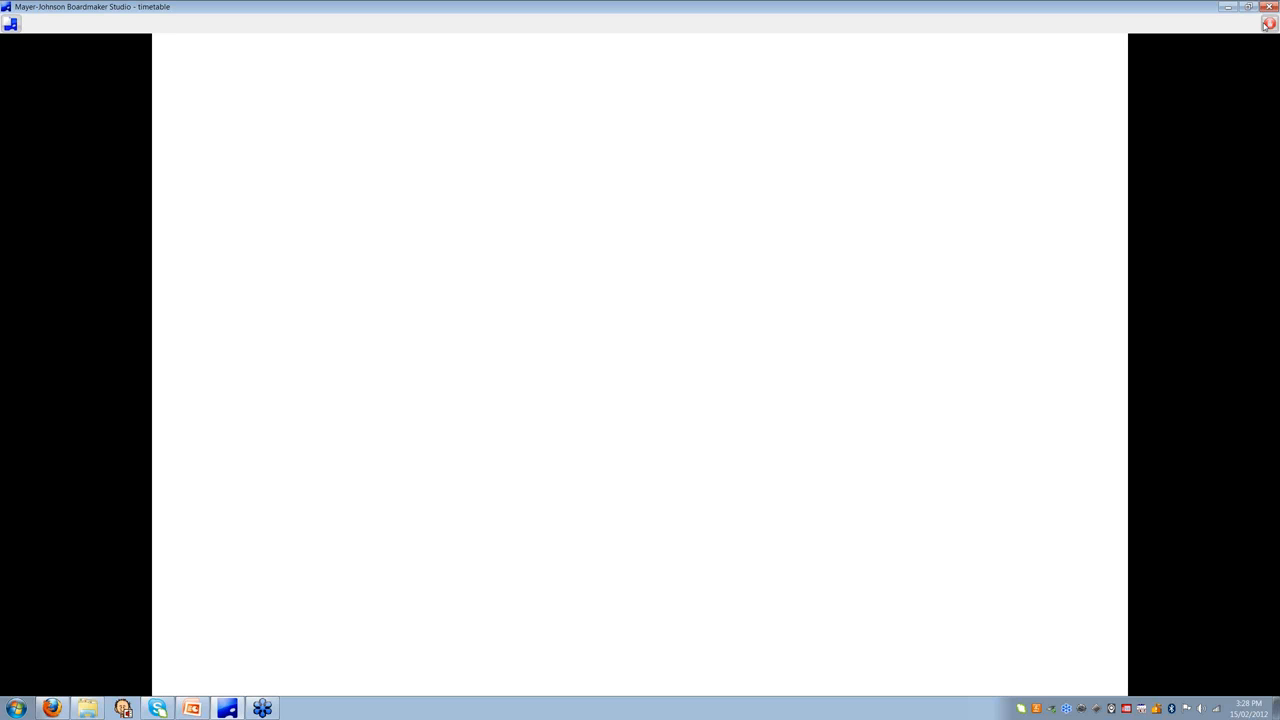
{"action": "left_click", "coordinate": [1268, 24]}
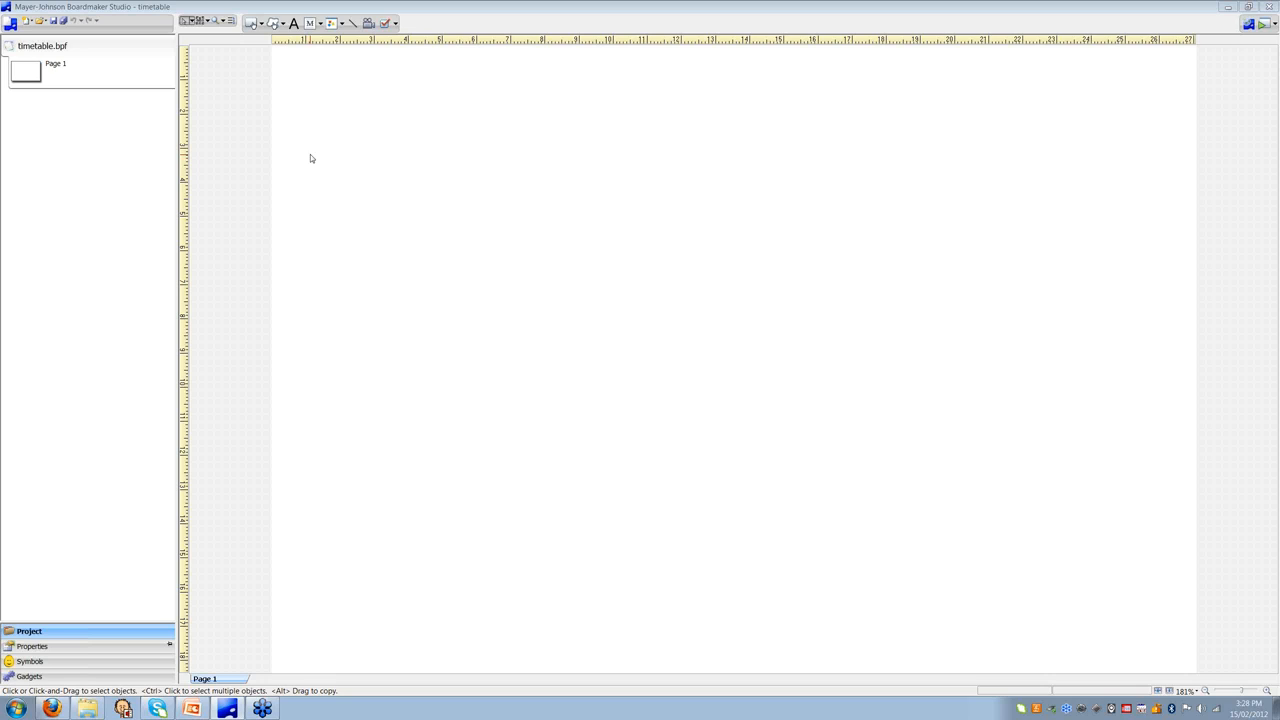
{"action": "left_click", "coordinate": [256, 24]}
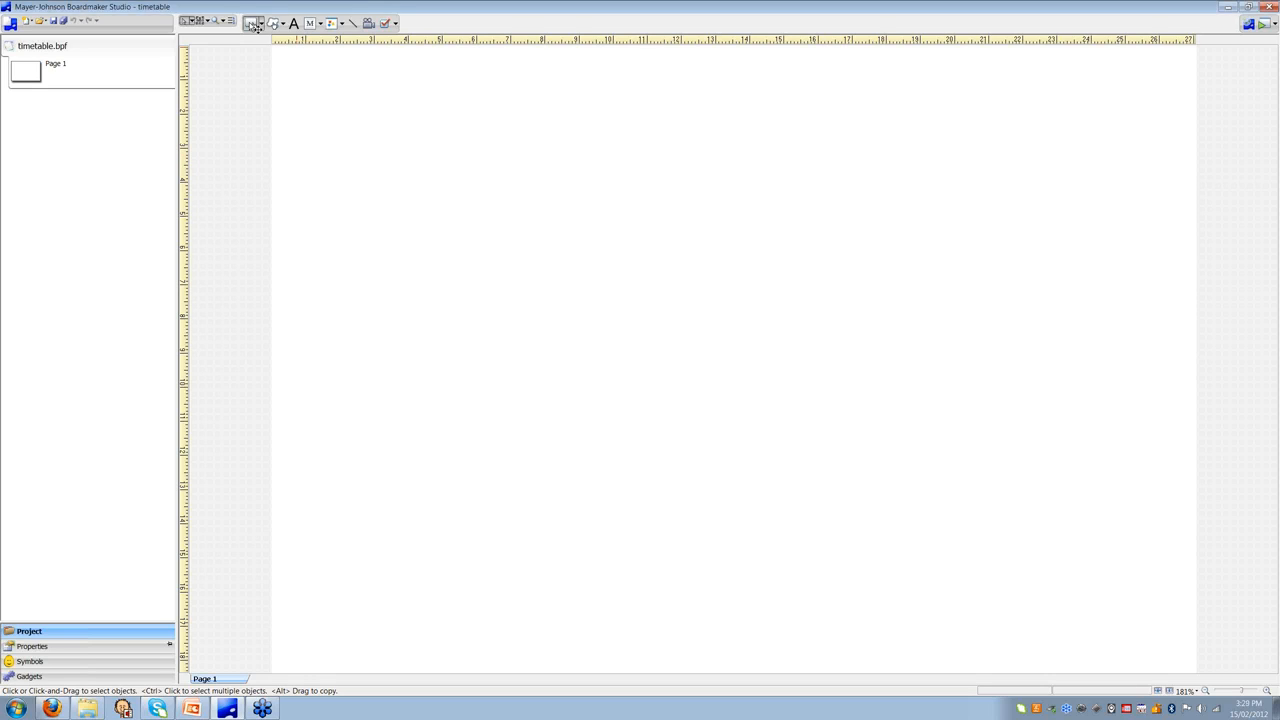
{"action": "left_click", "coordinate": [347, 110]}
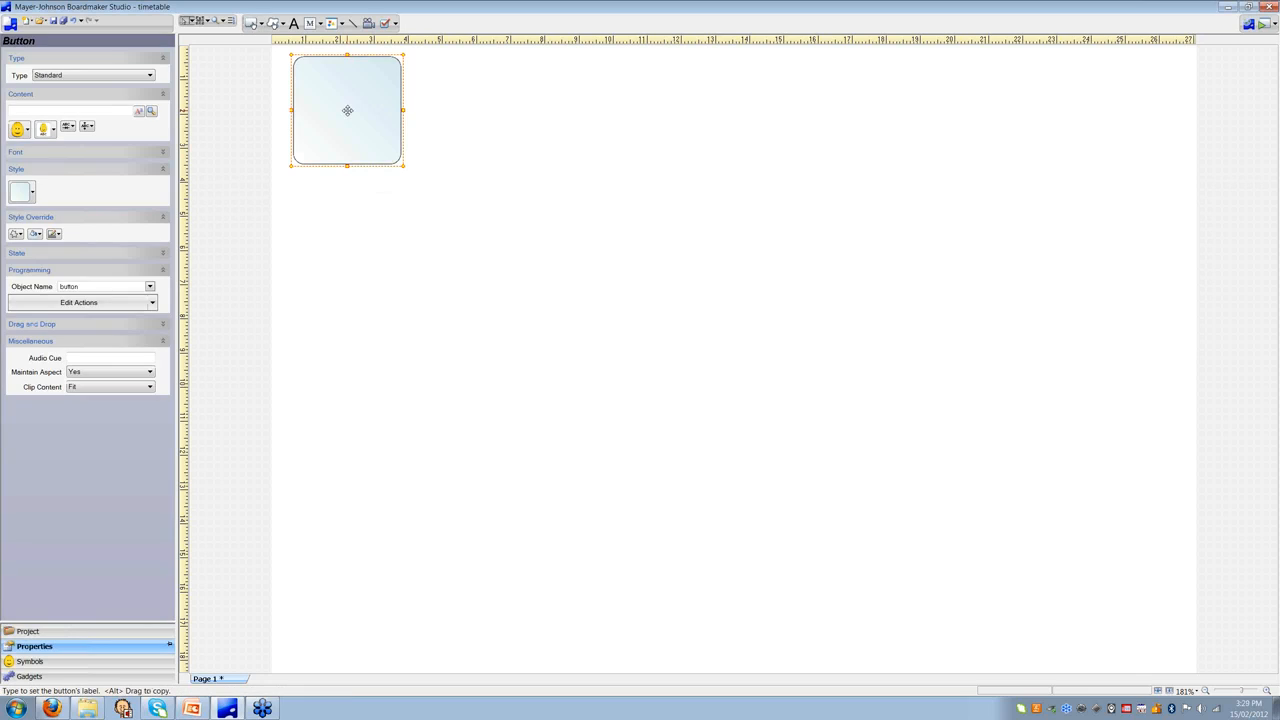
{"action": "key", "text": "Delete"}
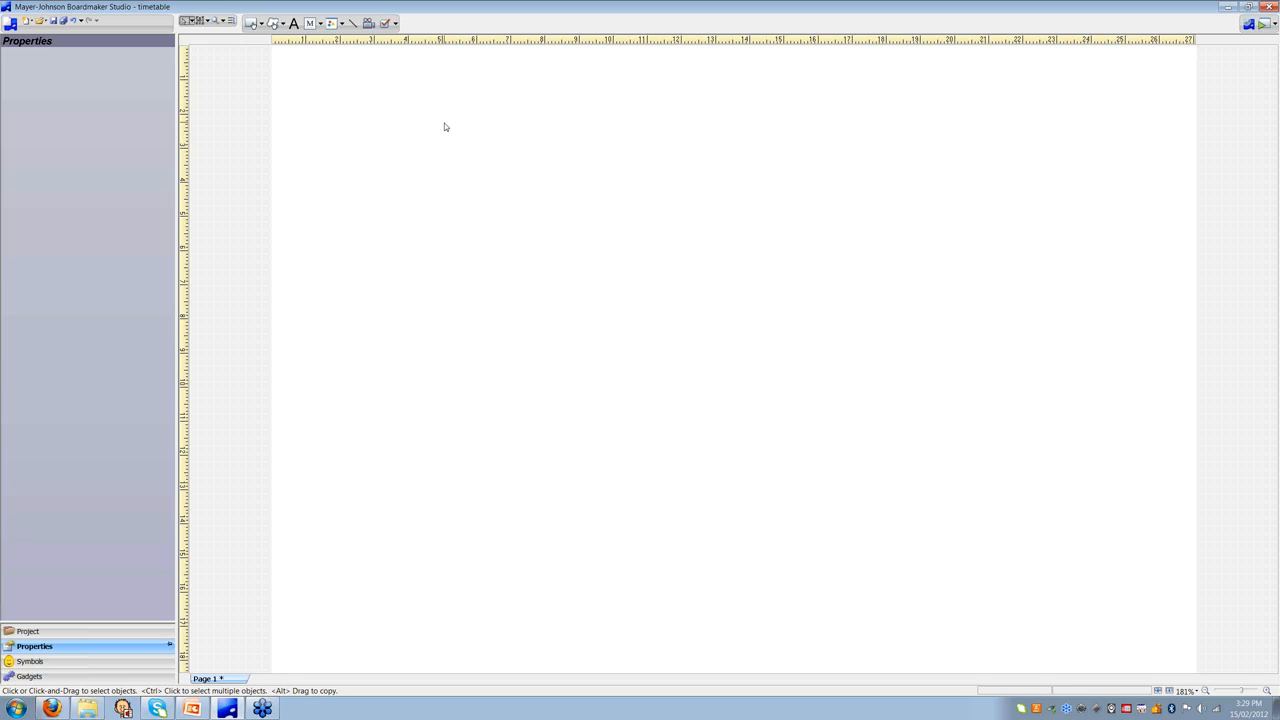
Draw a standard button about 3.73 wide and 3.86 high near the page's upper-left corner and replicate it into six columns by three rows.
{"action": "left_click", "coordinate": [254, 25]}
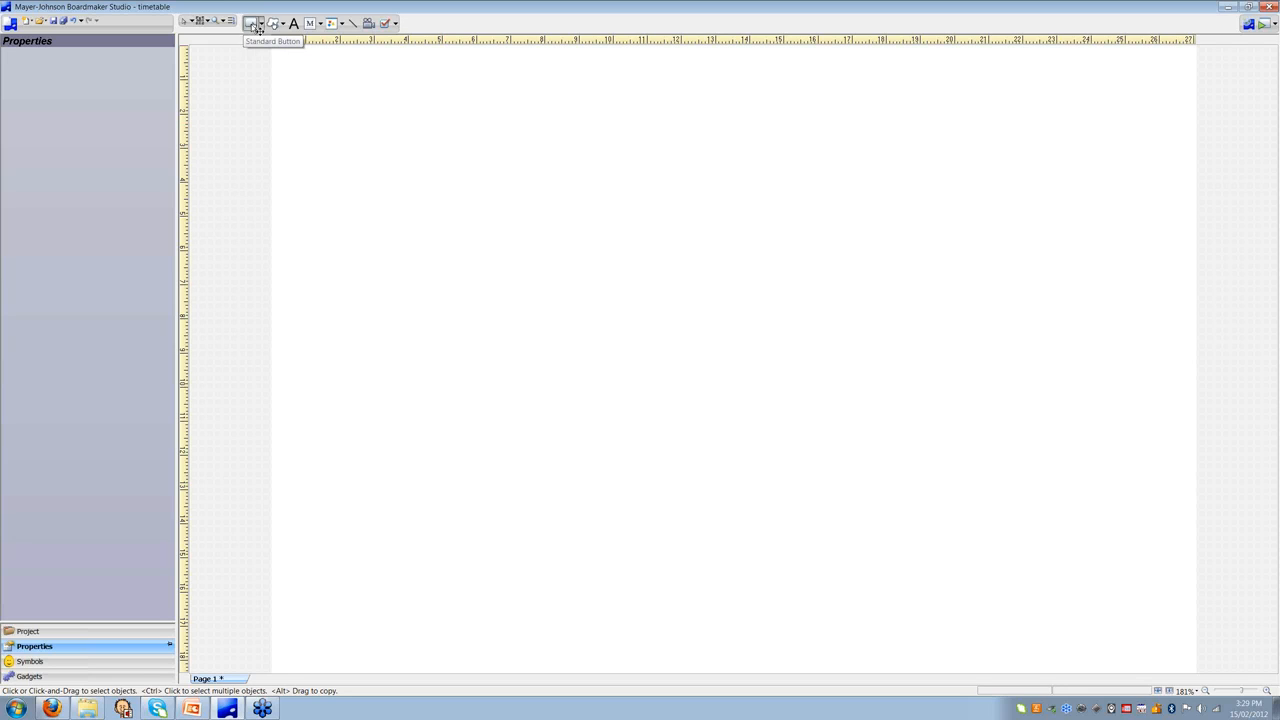
{"action": "mouse_move", "coordinate": [285, 63]}
{"action": "left_mouse_down"}
{"action": "mouse_move", "coordinate": [525, 293]}
{"action": "mouse_move", "coordinate": [489, 223]}
{"action": "mouse_move", "coordinate": [415, 199]}
{"action": "left_mouse_up"}
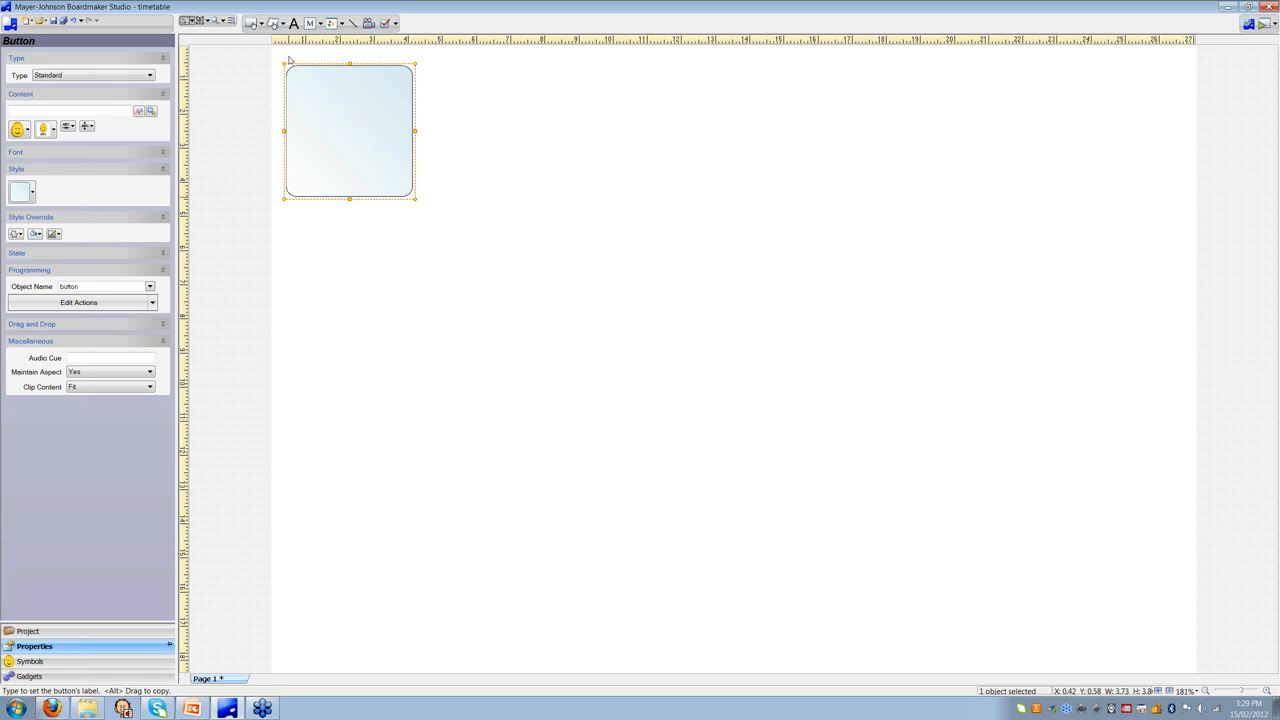
{"action": "left_click", "coordinate": [201, 21]}
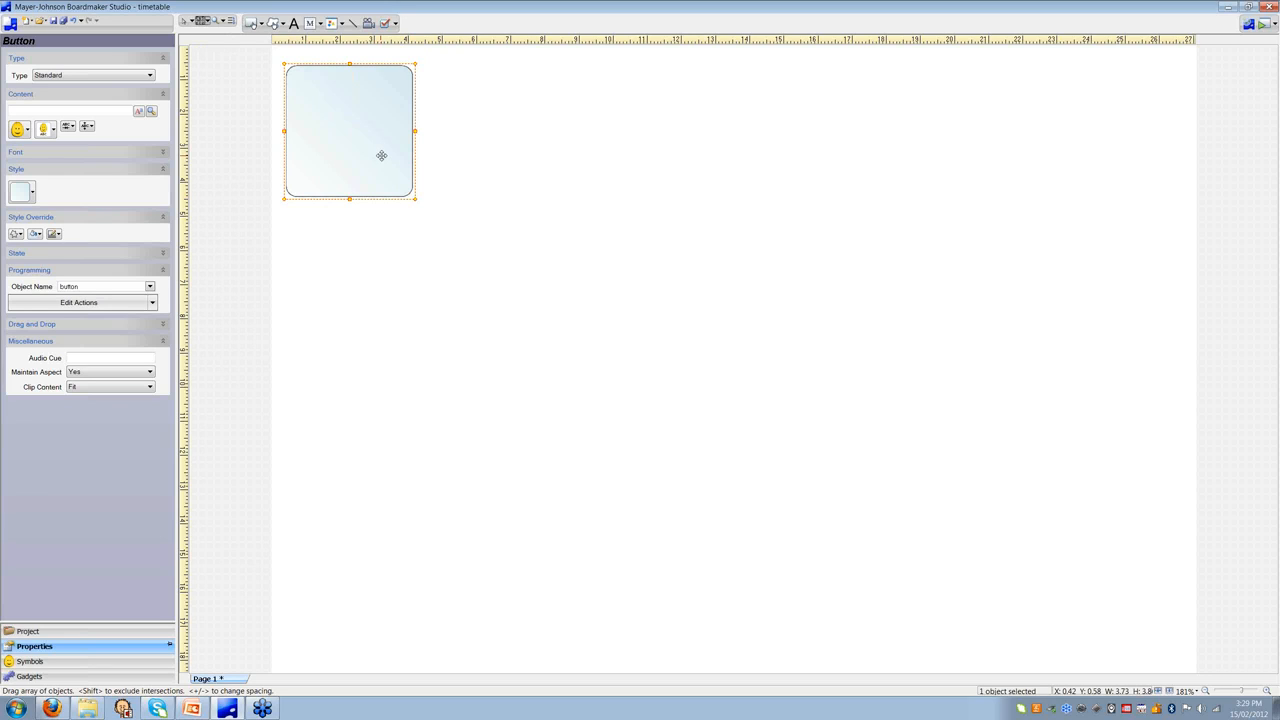
{"action": "mouse_move", "coordinate": [381, 155]}
{"action": "left_mouse_down"}
{"action": "mouse_move", "coordinate": [786, 309]}
{"action": "mouse_move", "coordinate": [943, 323]}
{"action": "mouse_move", "coordinate": [976, 362]}
{"action": "left_mouse_up"}
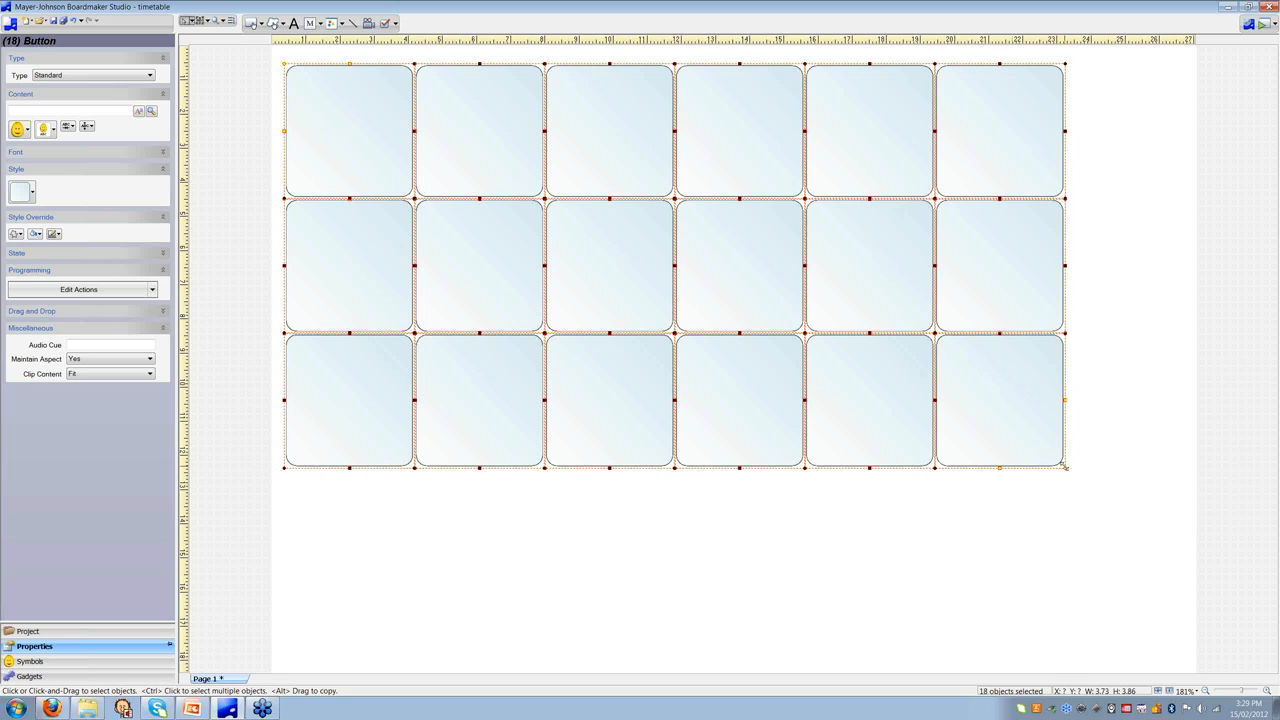
Enlarge all the grid's buttons to about 3.76 by 3.92 and delete the first button of the top row.
{"action": "mouse_move", "coordinate": [1065, 466]}
{"action": "left_mouse_down"}
{"action": "mouse_move", "coordinate": [801, 336]}
{"action": "mouse_move", "coordinate": [996, 465]}
{"action": "mouse_move", "coordinate": [1119, 503]}
{"action": "mouse_move", "coordinate": [1065, 466]}
{"action": "left_mouse_up"}
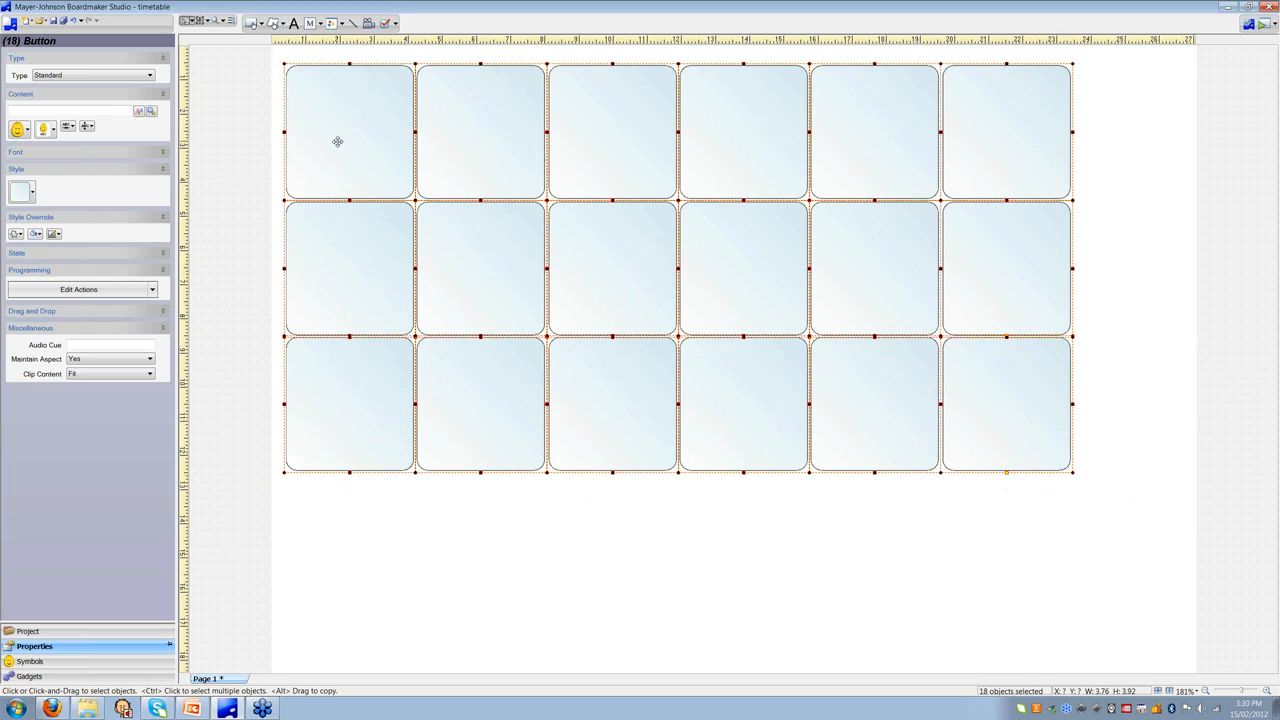
{"action": "left_click", "coordinate": [341, 64]}
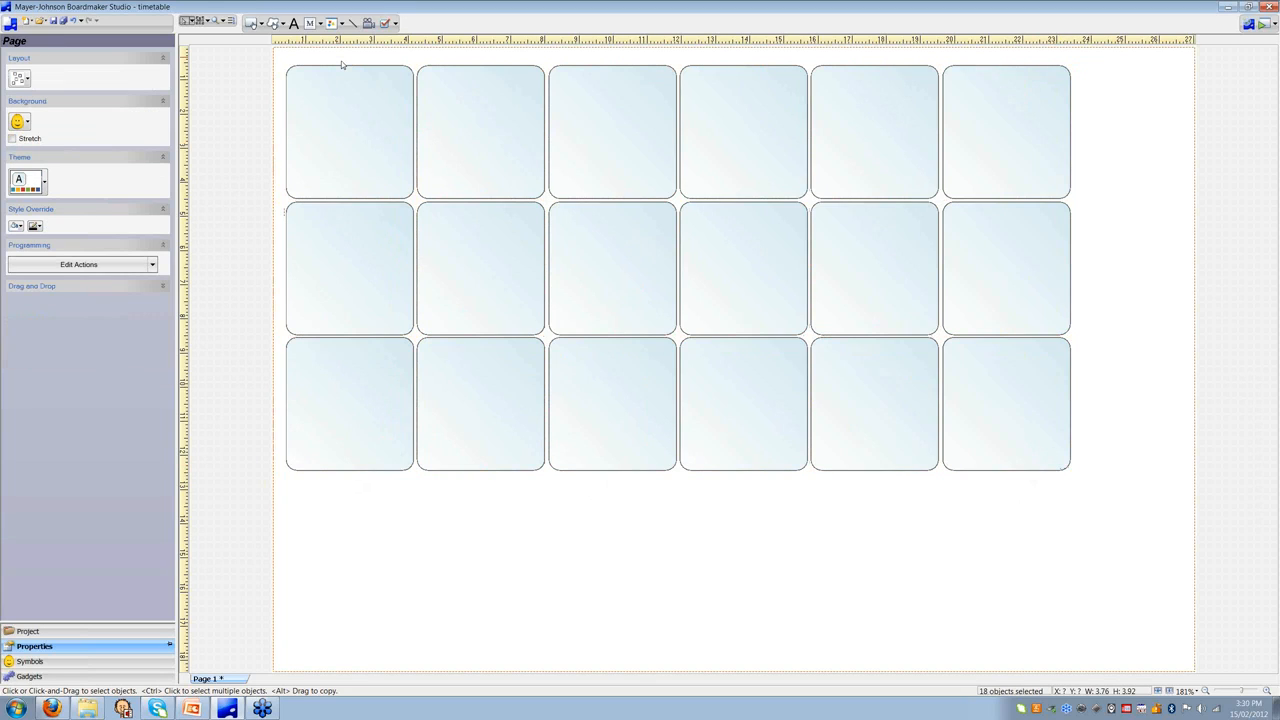
{"action": "left_click", "coordinate": [341, 66]}
{"action": "left_click_drag", "start_coordinate": [412, 197], "coordinate": [363, 120]}
{"action": "key", "text": "Delete"}
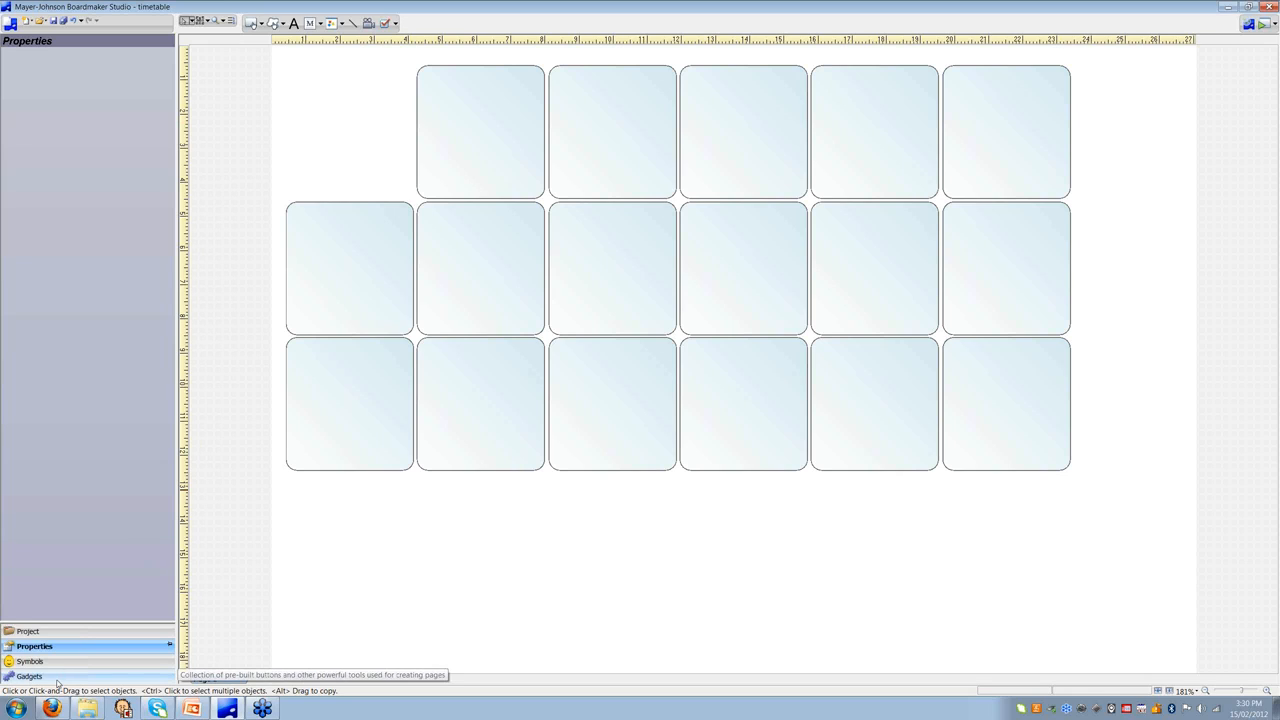
Add a second blank A4 page to the project and return to Page 1.
{"action": "left_click", "coordinate": [44, 633]}
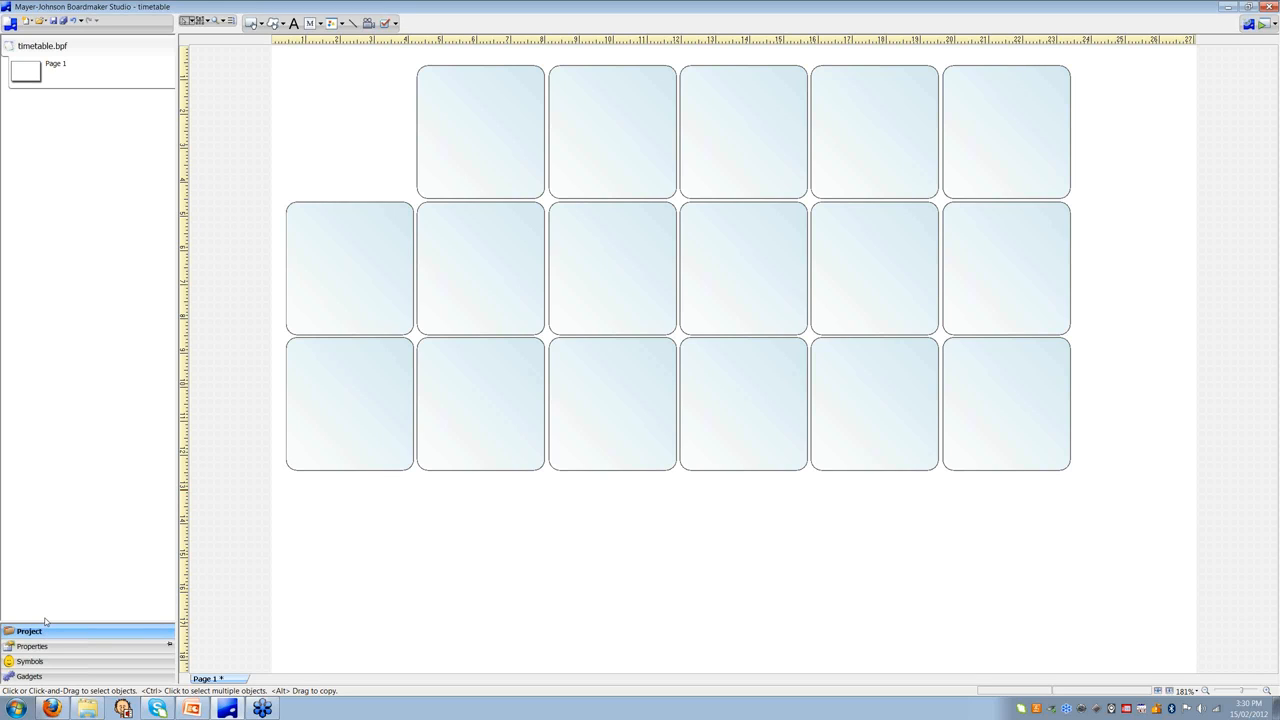
{"action": "right_click", "coordinate": [30, 82]}
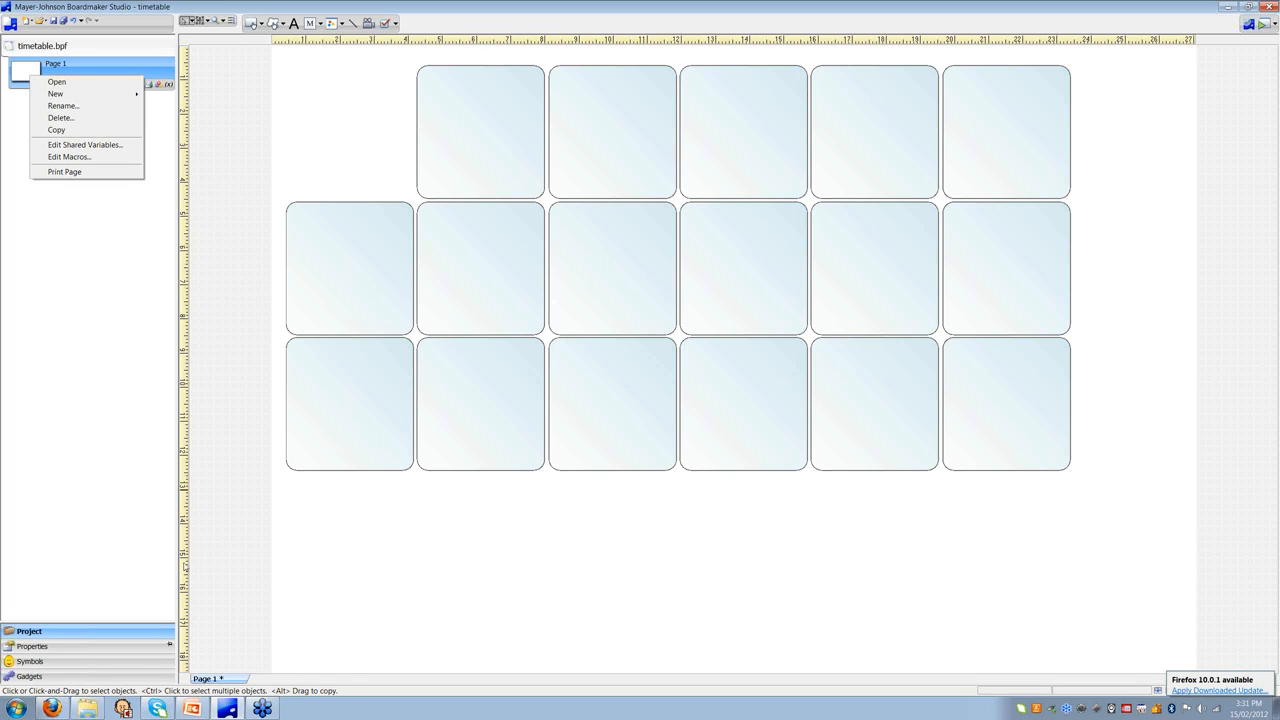
{"action": "mouse_move", "coordinate": [61, 100]}
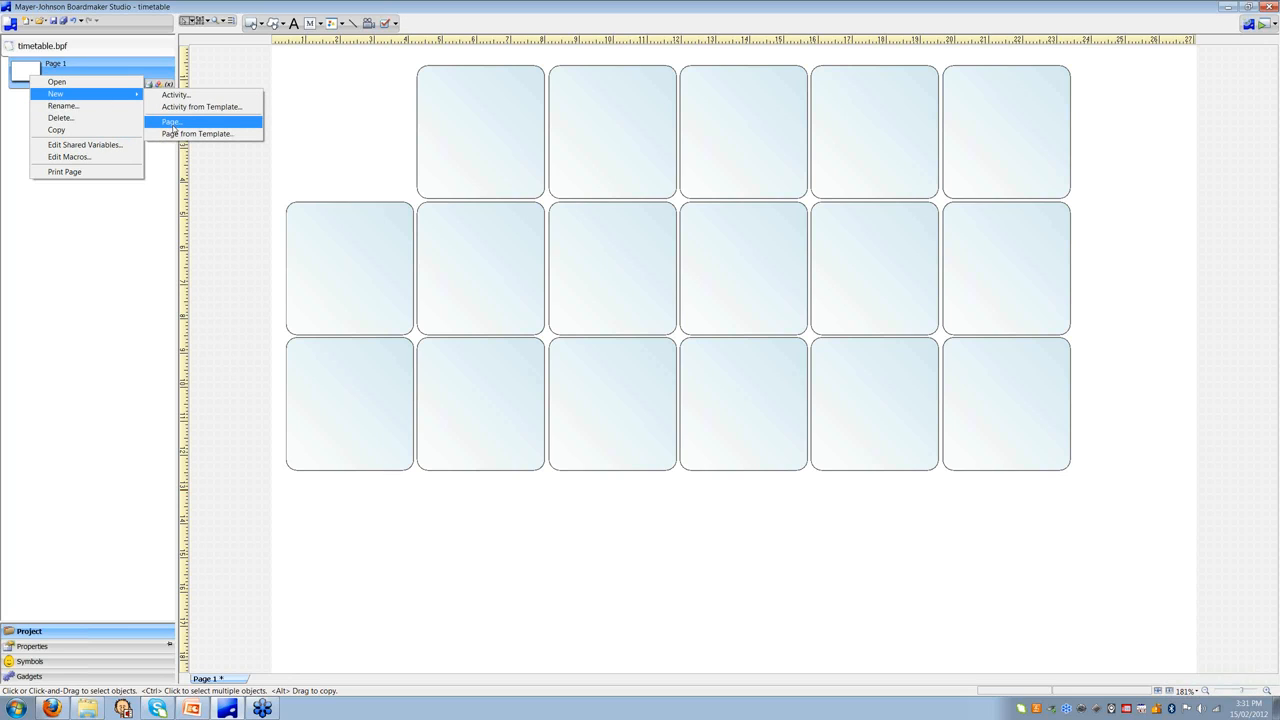
{"action": "left_click", "coordinate": [172, 122]}
{"action": "left_click", "coordinate": [612, 373]}
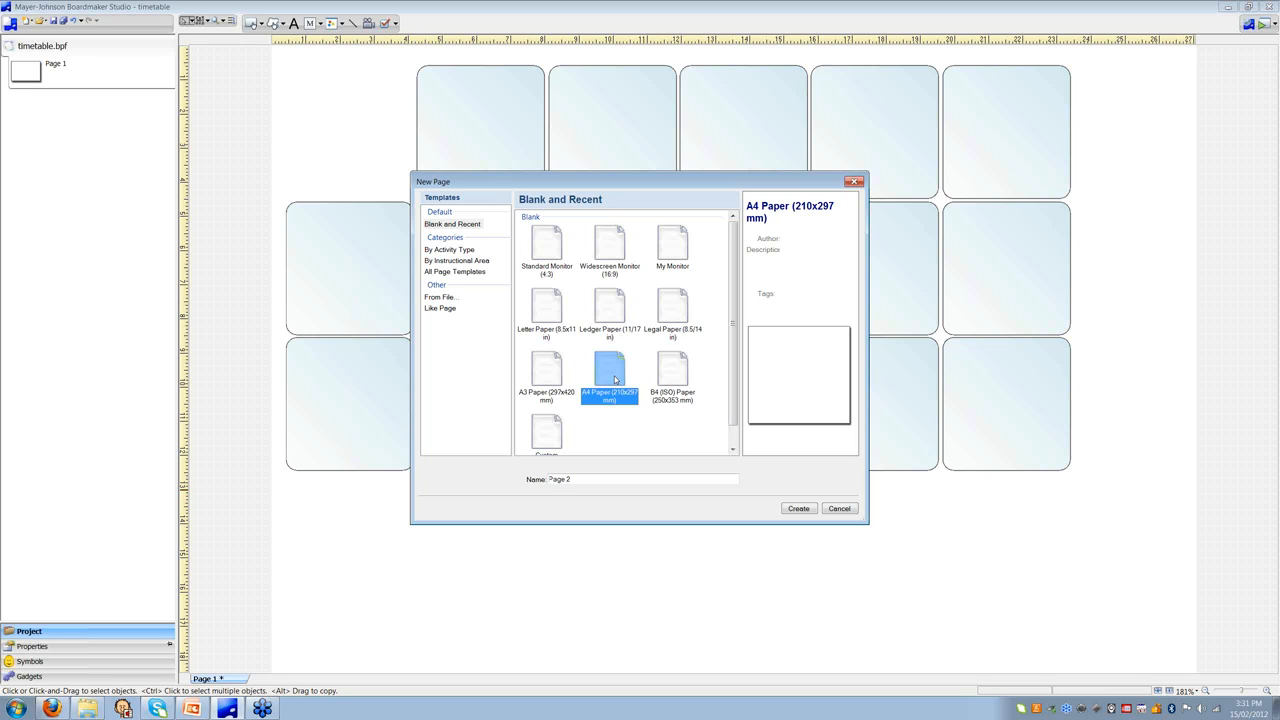
{"action": "left_click", "coordinate": [797, 508]}
{"action": "left_click", "coordinate": [234, 681]}
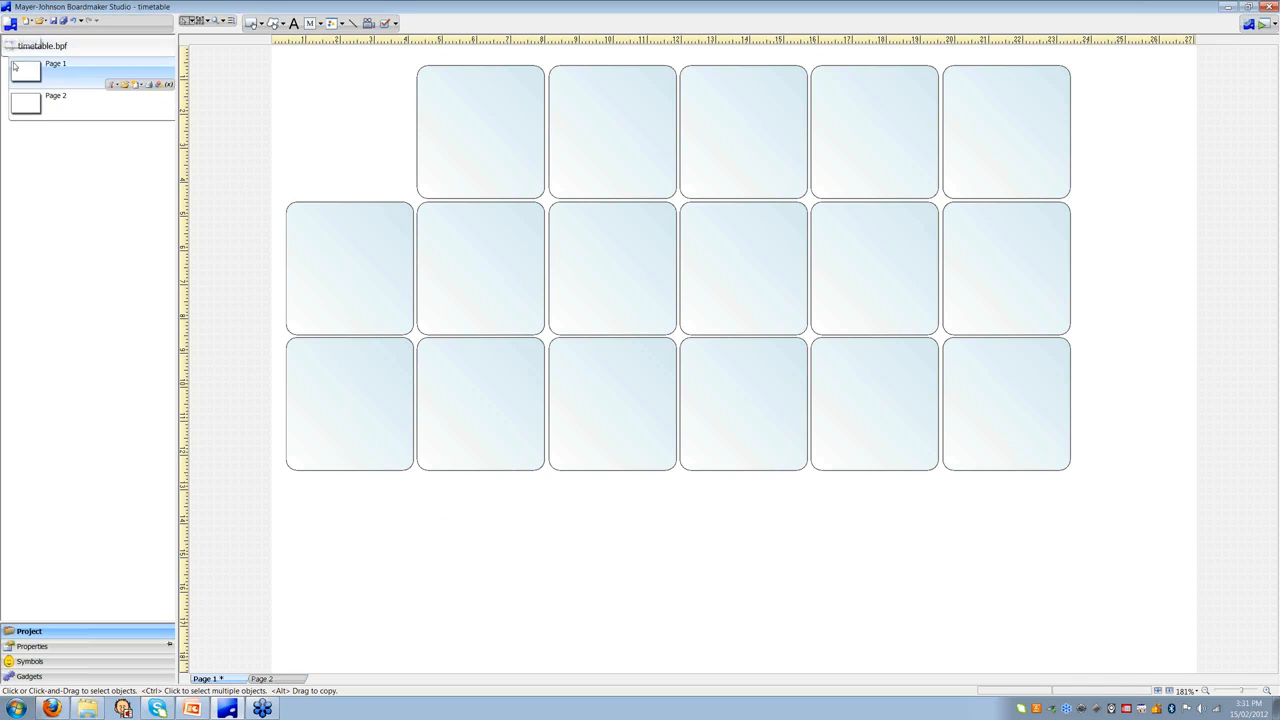
Add a third blank A4 page to the project and reopen Page 1.
{"action": "right_click", "coordinate": [31, 102]}
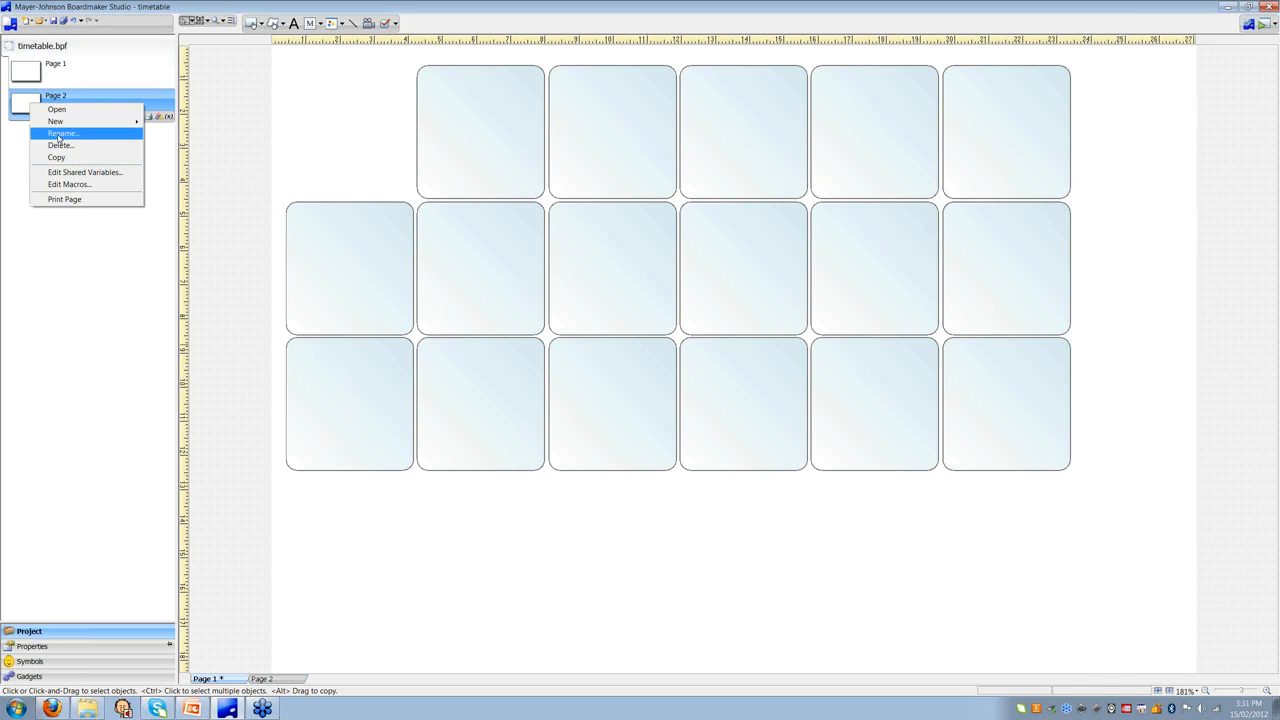
{"action": "mouse_move", "coordinate": [60, 121]}
{"action": "left_click", "coordinate": [175, 150]}
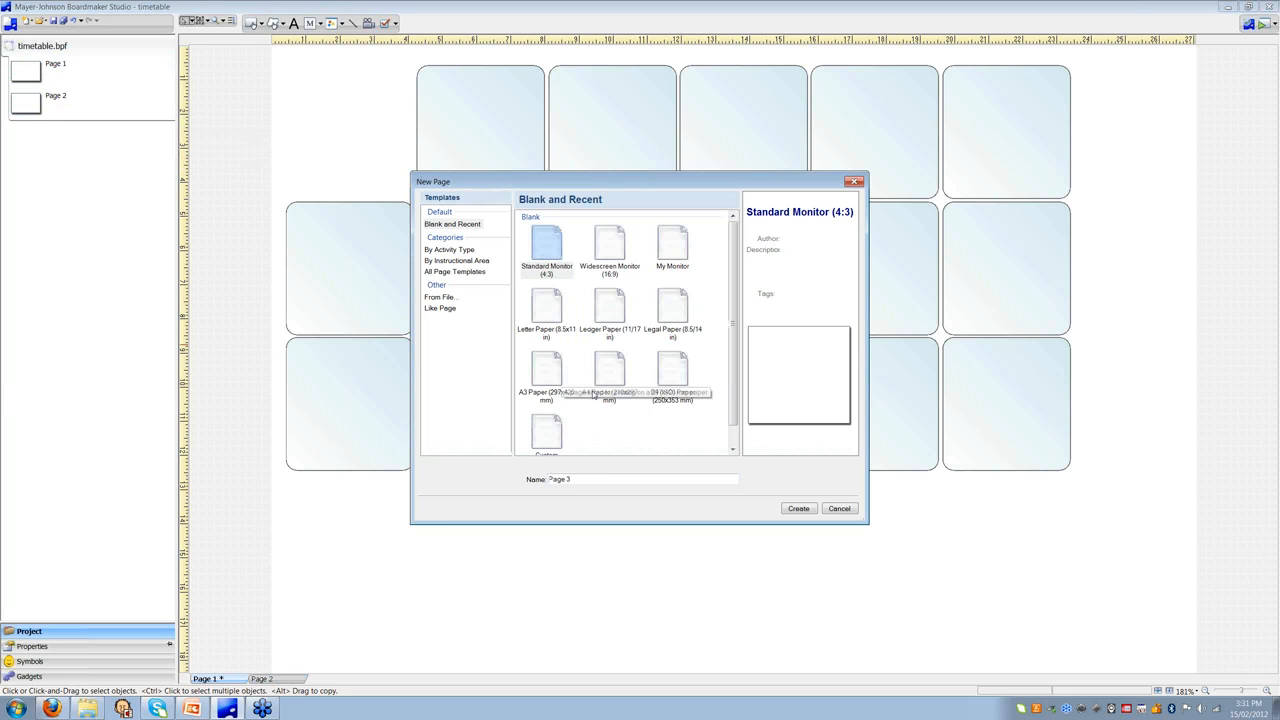
{"action": "left_click", "coordinate": [601, 373]}
{"action": "double_click", "coordinate": [601, 373]}
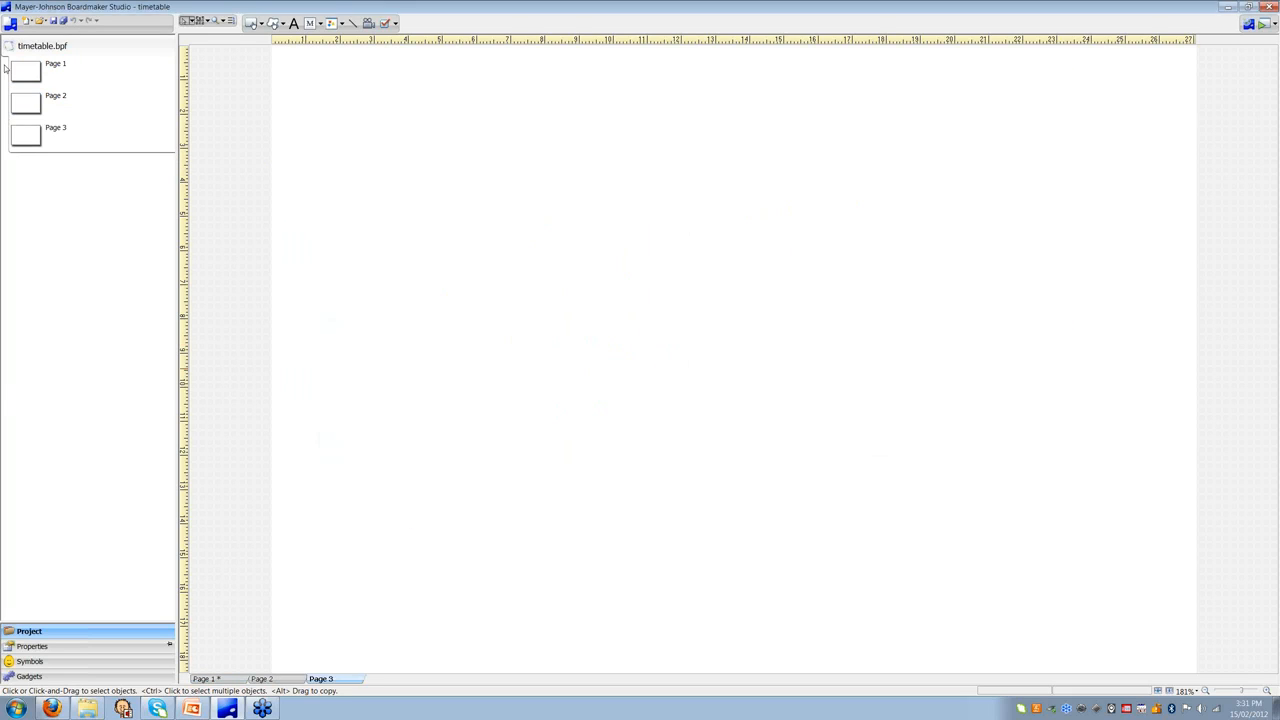
{"action": "left_click", "coordinate": [28, 70]}
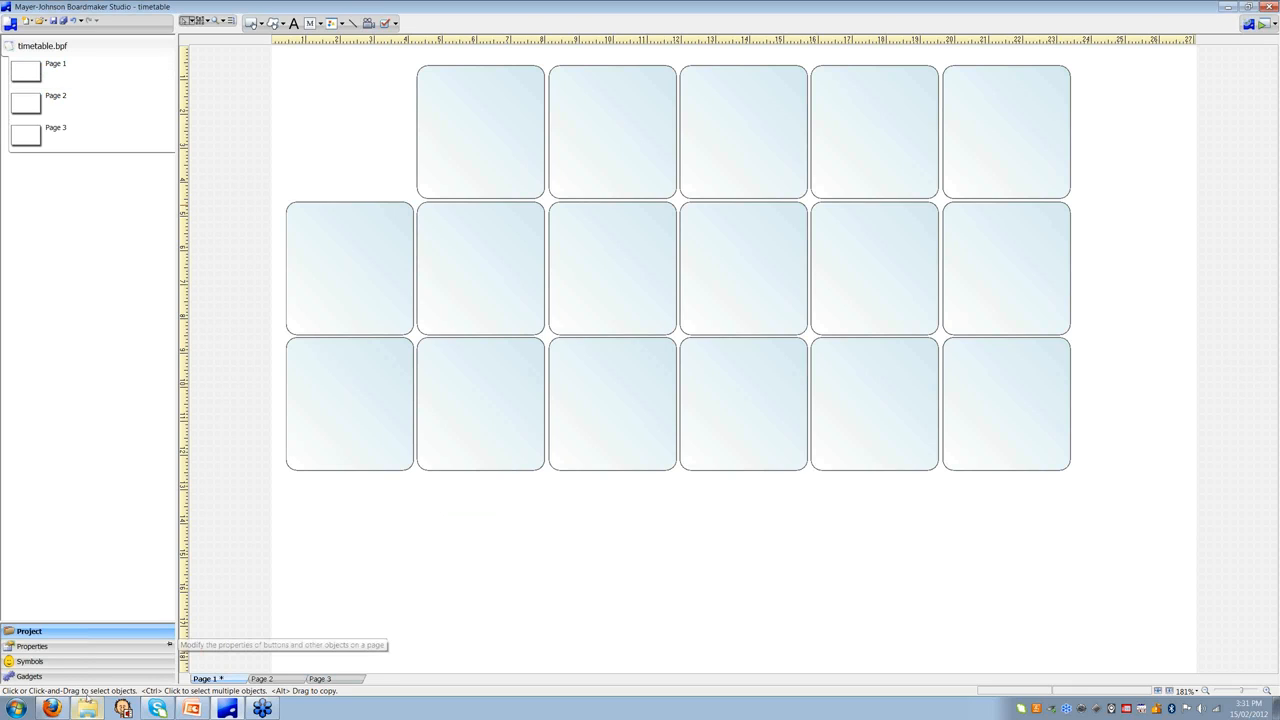
Detach the object properties so they show separately alongside the project's page outline.
{"action": "left_click", "coordinate": [52, 648]}
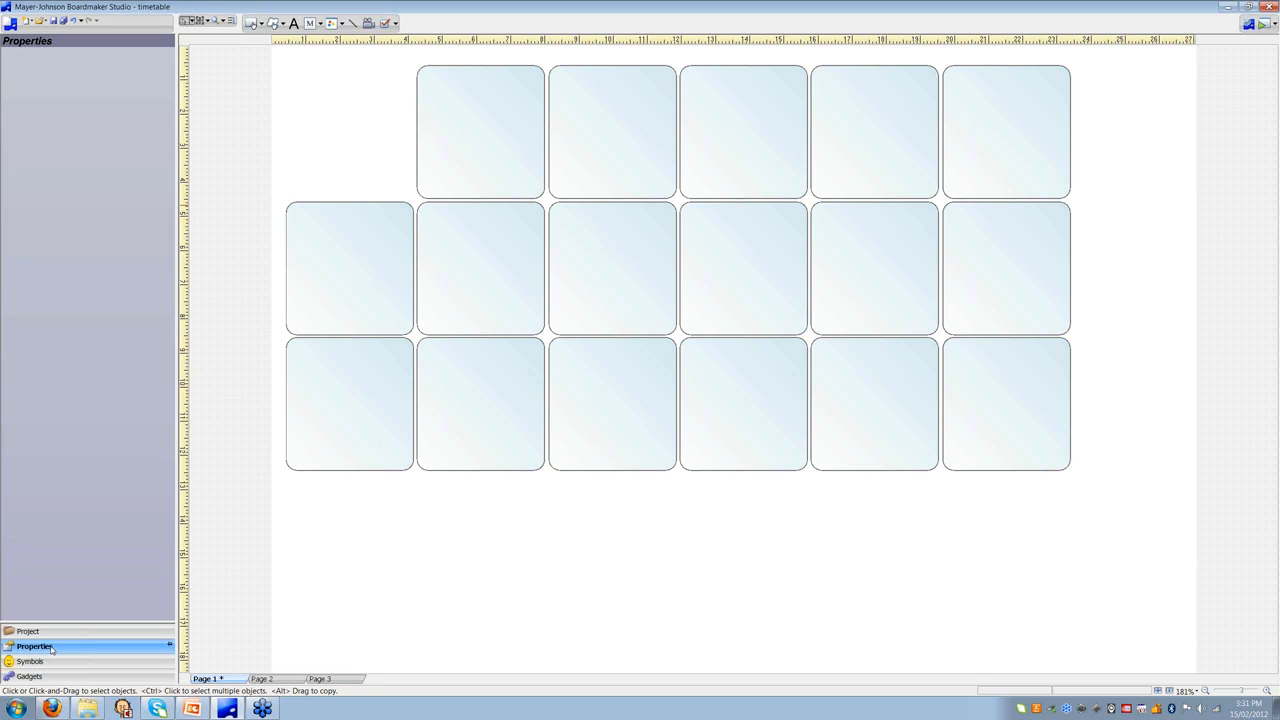
{"action": "left_click", "coordinate": [169, 646]}
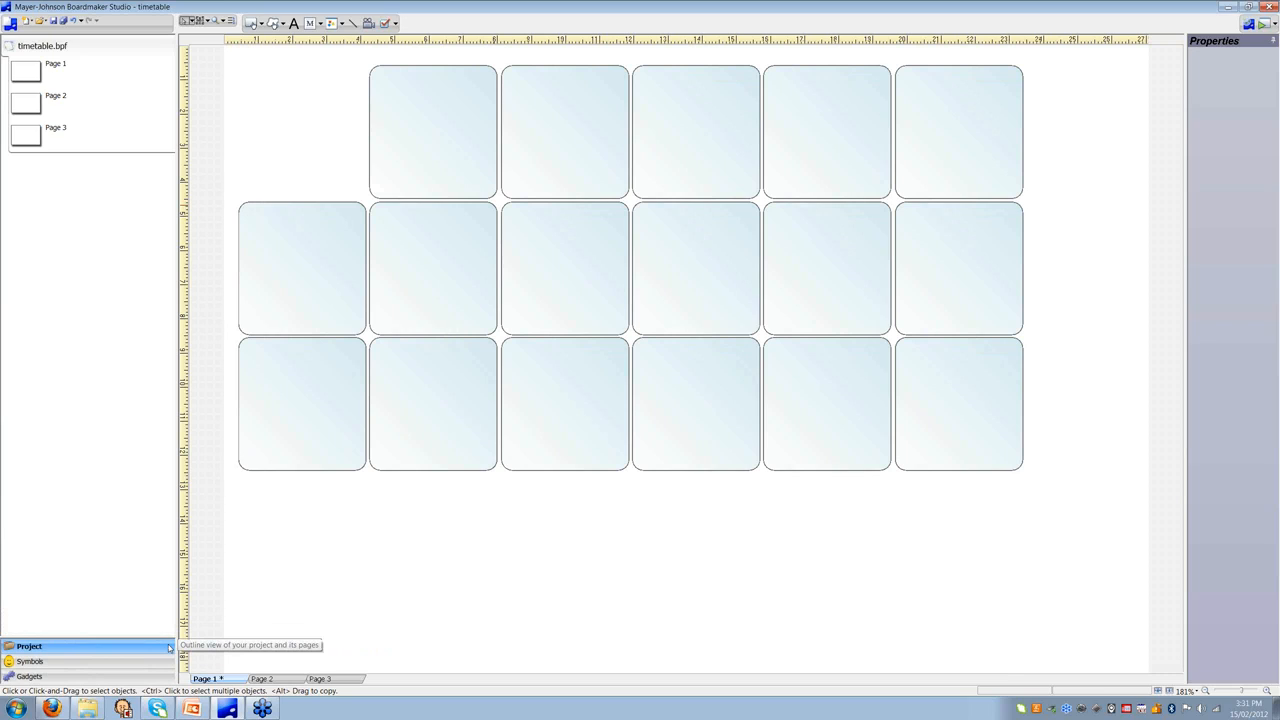
Give the first button of the middle row a thick dashed dark grey outline and no fill colour.
{"action": "left_click", "coordinate": [322, 273]}
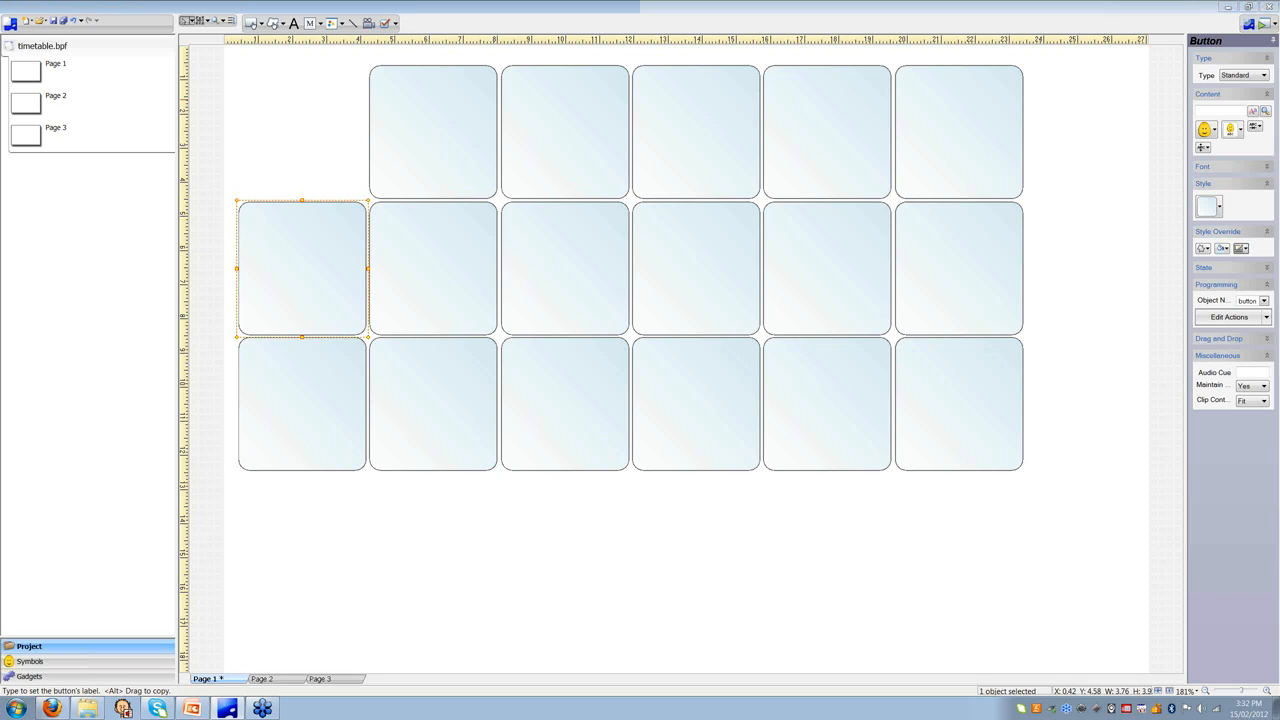
{"action": "left_click", "coordinate": [1178, 328]}
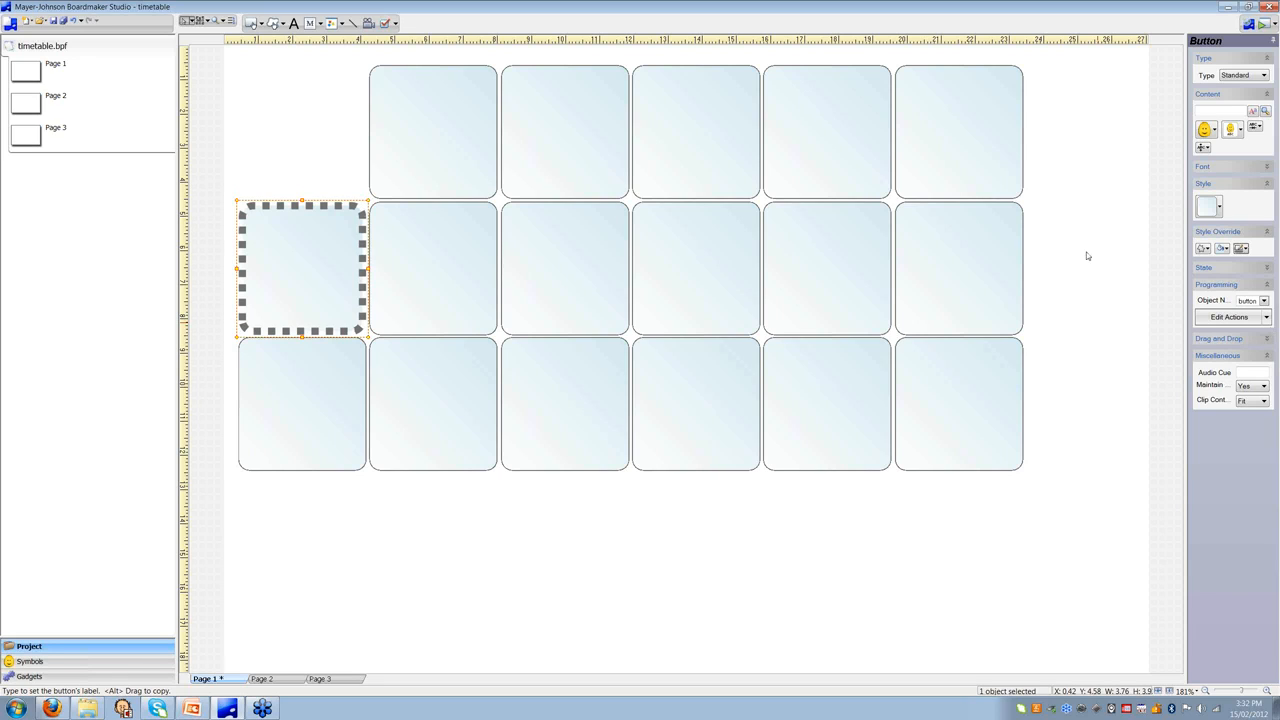
{"action": "left_click", "coordinate": [1226, 249]}
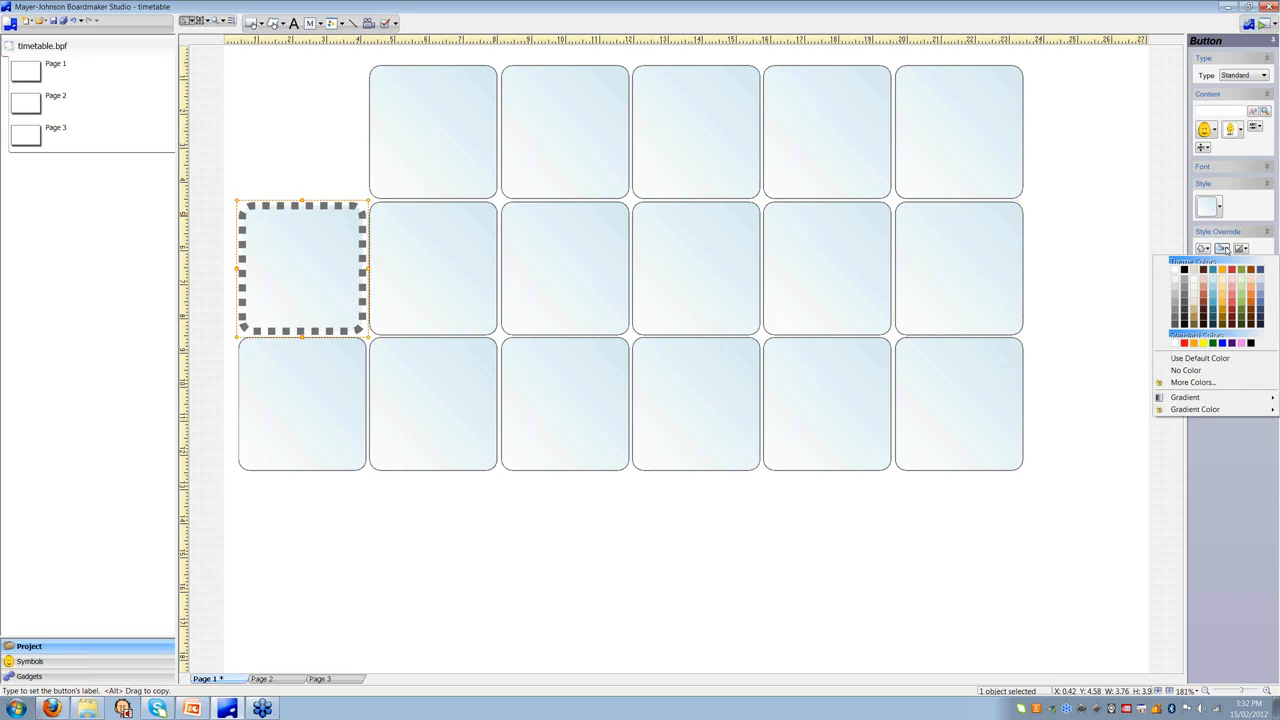
{"action": "left_click", "coordinate": [1186, 371]}
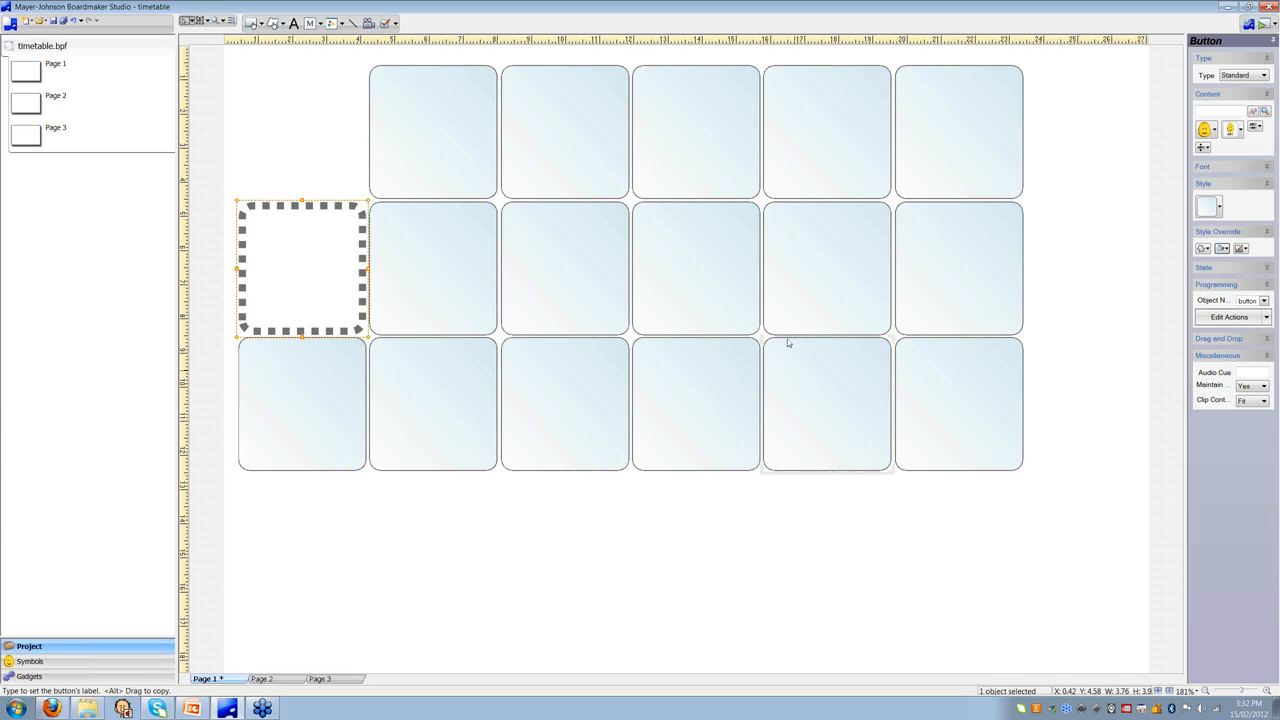
{"action": "left_click", "coordinate": [428, 312]}
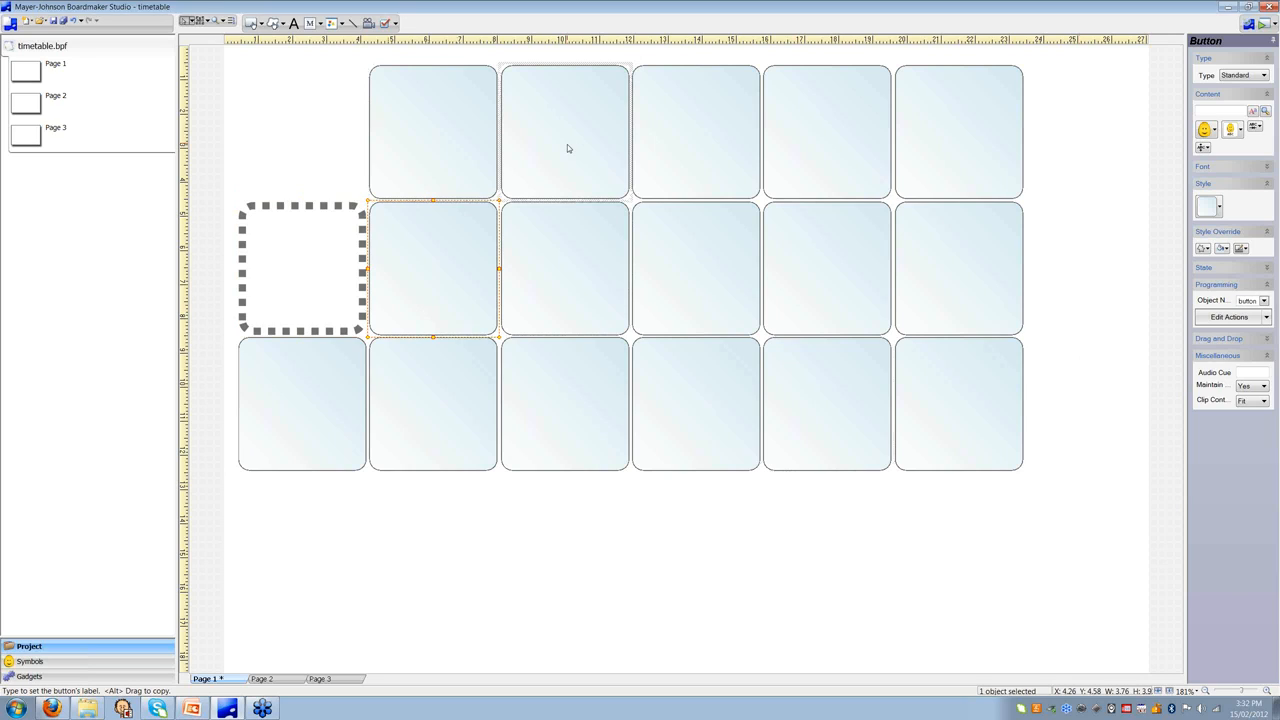
{"action": "left_click", "coordinate": [282, 287]}
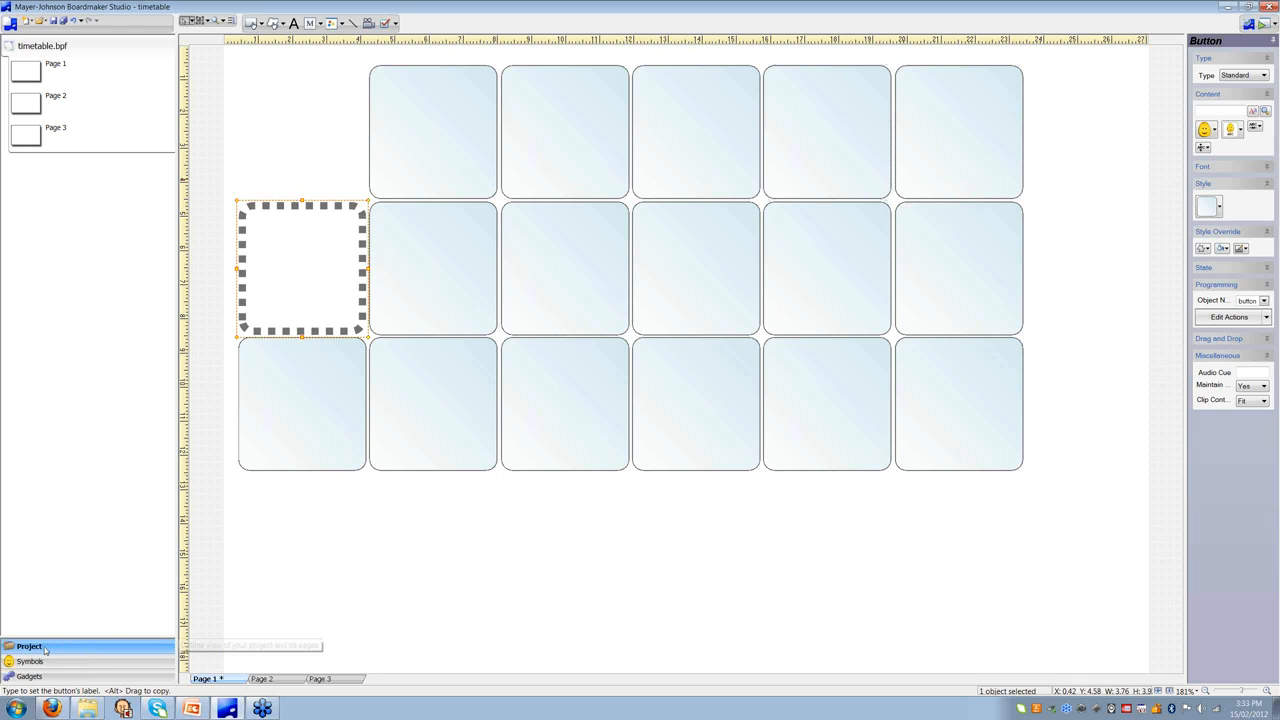
Set the outline colour of Page 1 to the standard red.
{"action": "left_click", "coordinate": [268, 143]}
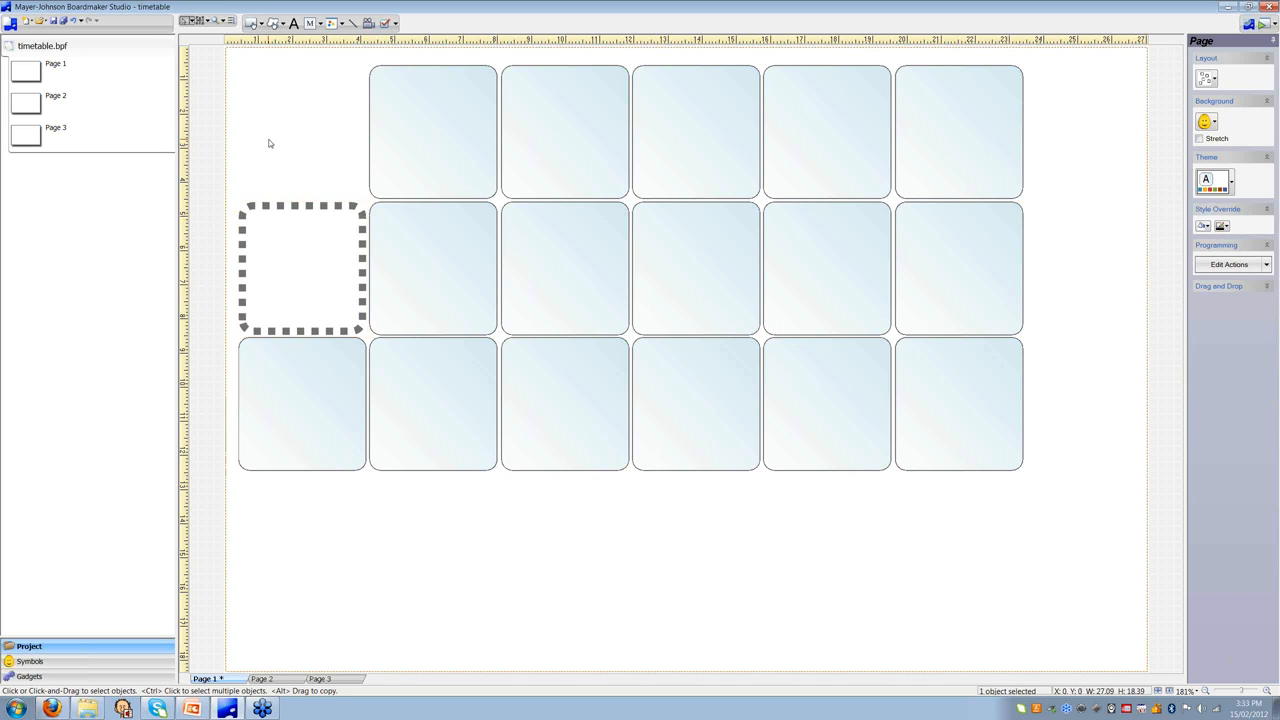
{"action": "left_click", "coordinate": [1225, 227]}
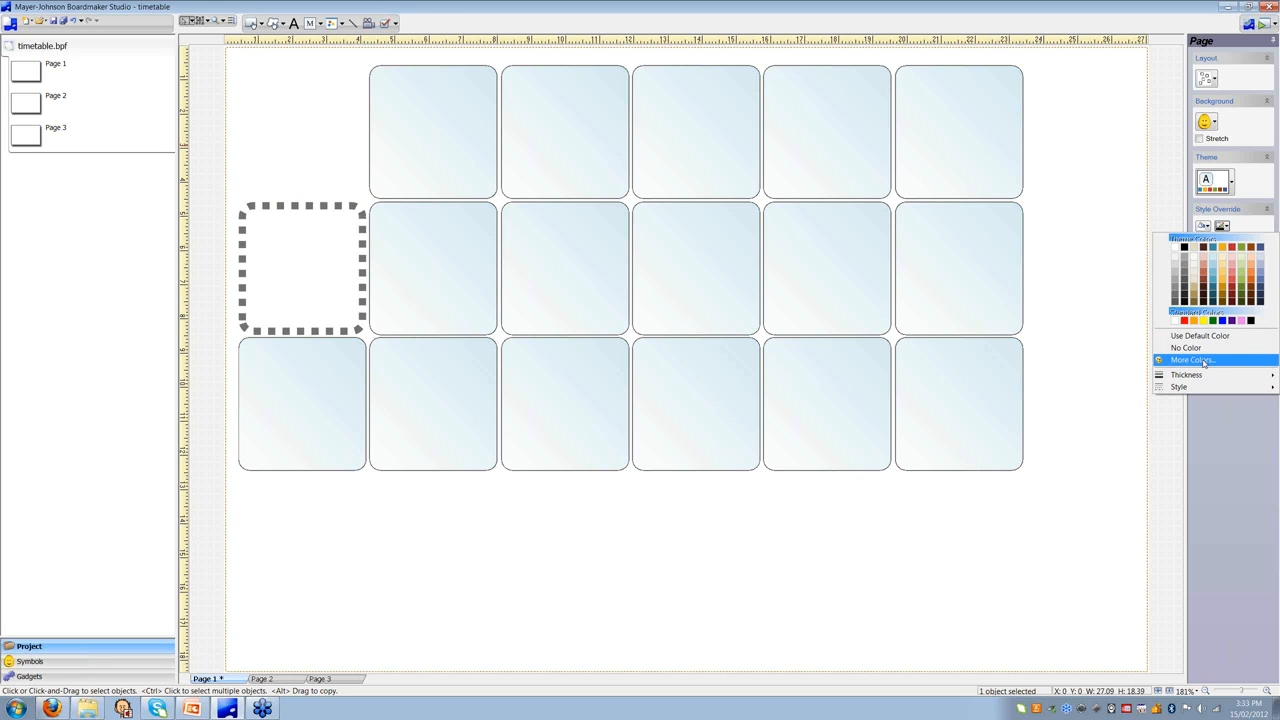
{"action": "left_click", "coordinate": [1205, 263]}
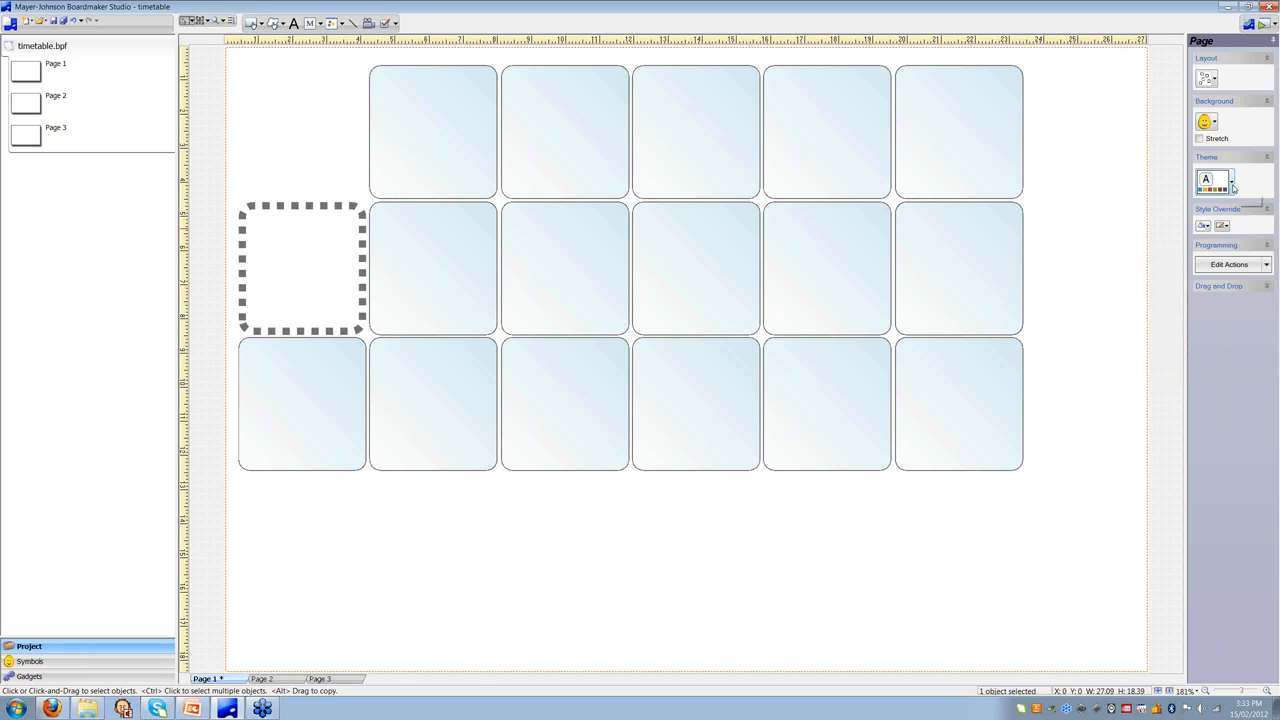
{"action": "left_click", "coordinate": [1213, 122]}
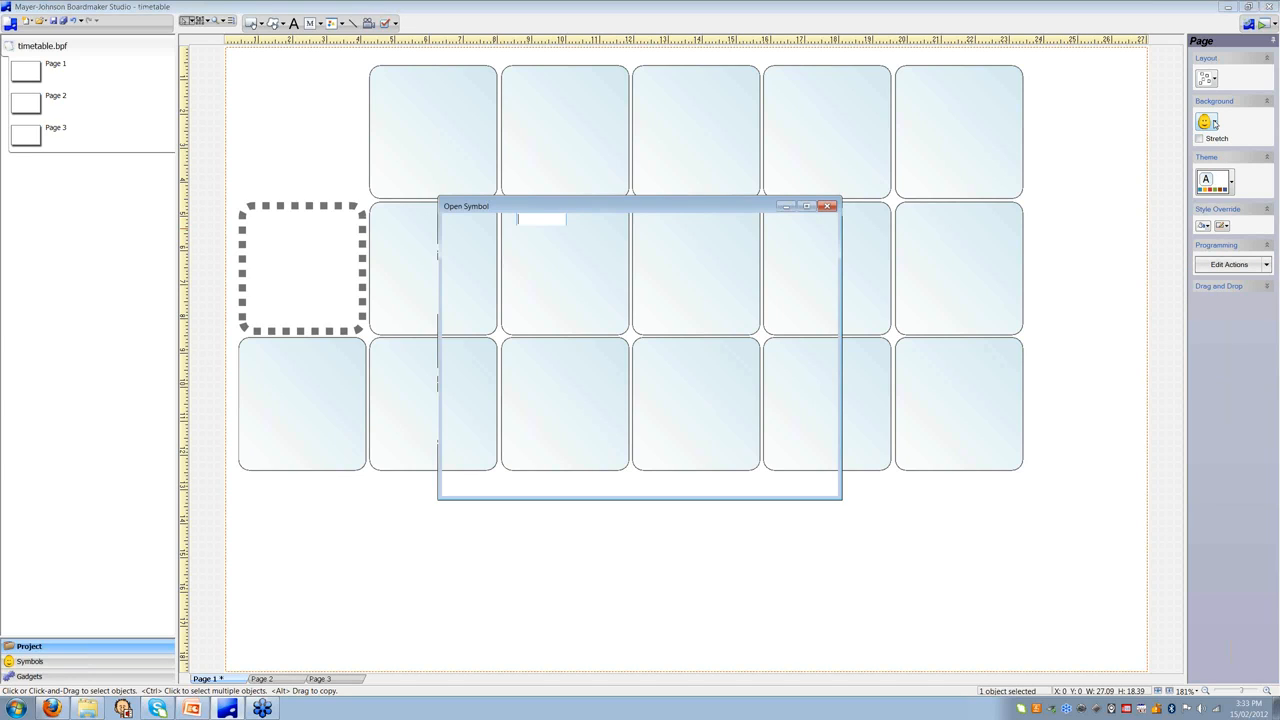
{"action": "key", "text": "Escape"}
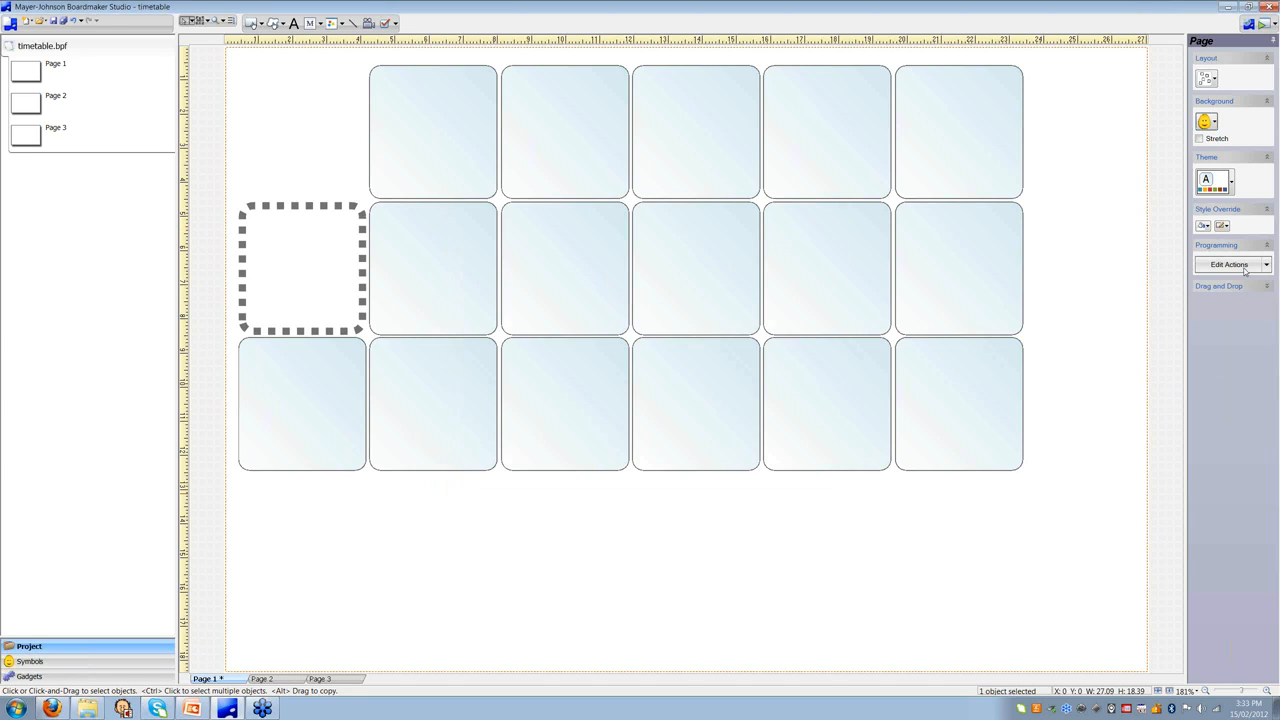
{"action": "left_click", "coordinate": [1222, 226]}
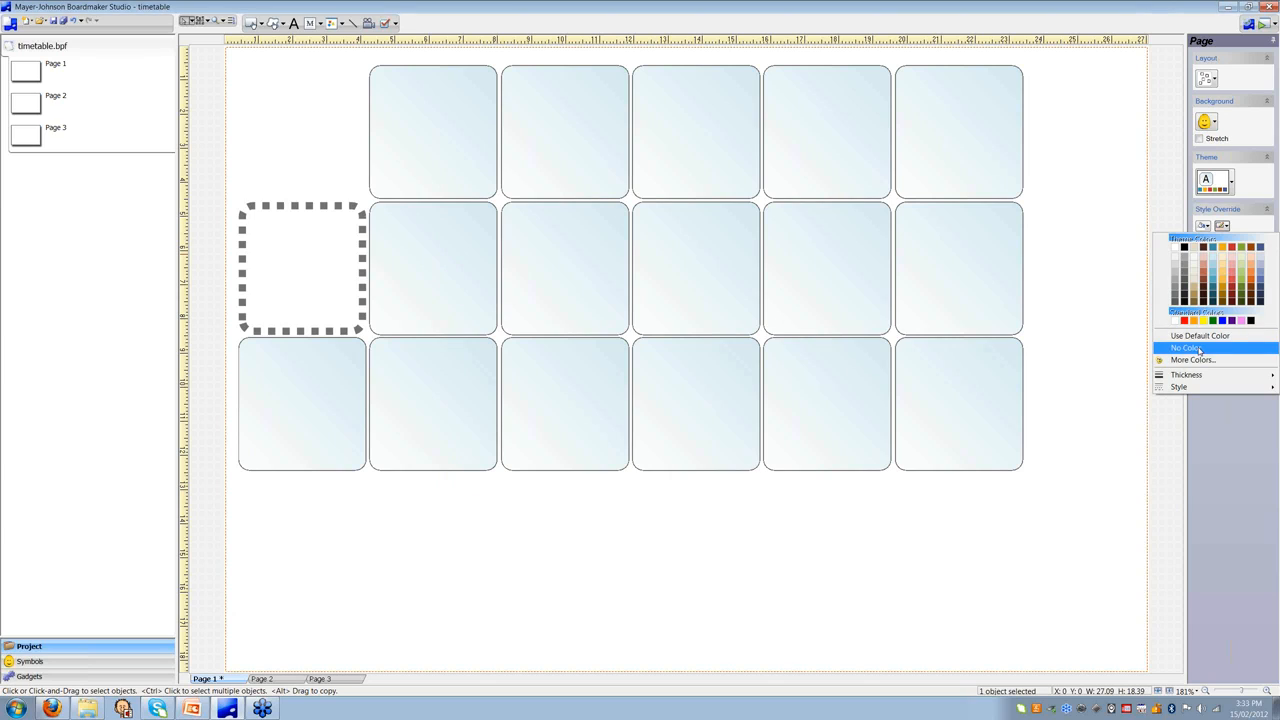
{"action": "left_click", "coordinate": [1183, 321]}
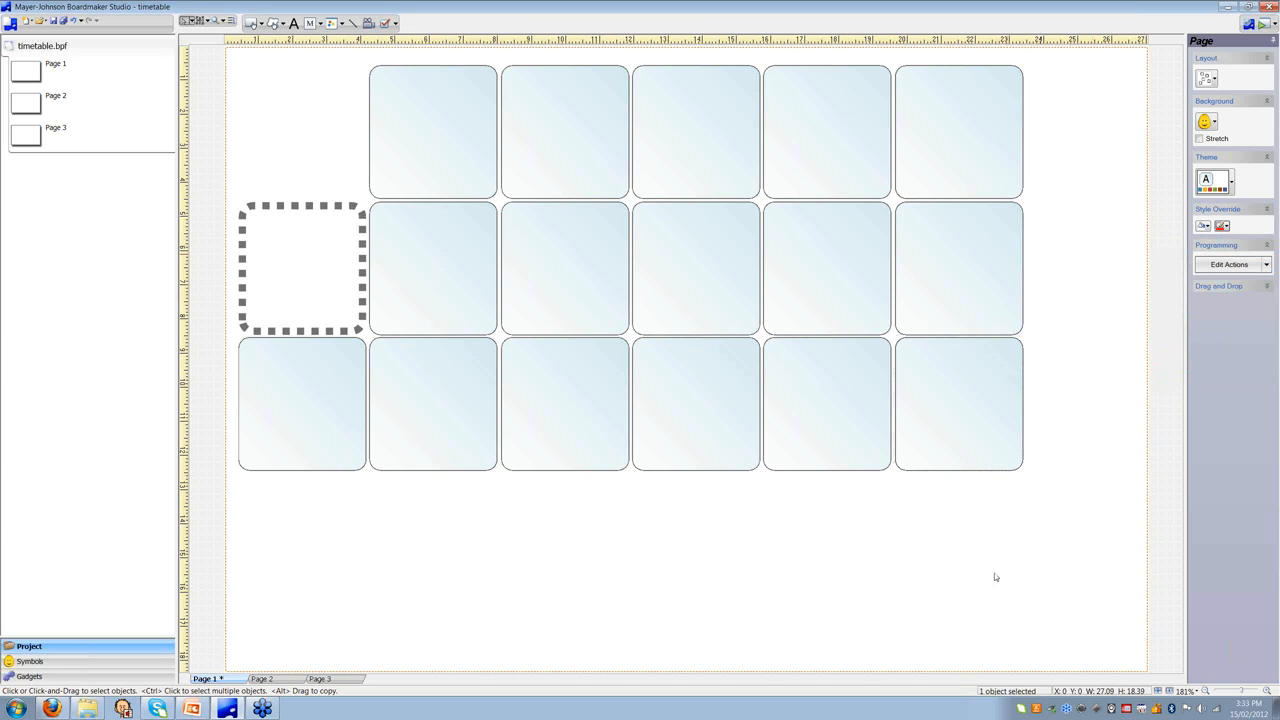
Browse the symbol library's Animals category and open its Birds subcategory.
{"action": "left_click", "coordinate": [35, 664]}
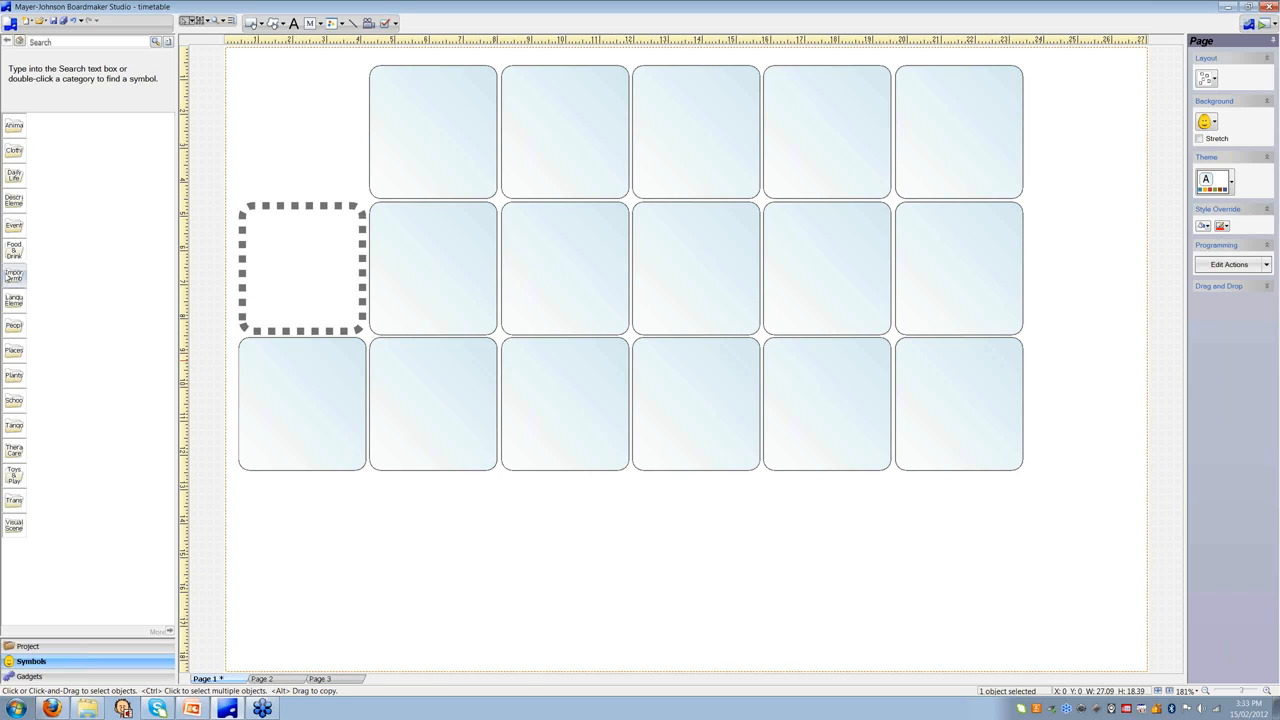
{"action": "double_click", "coordinate": [14, 127]}
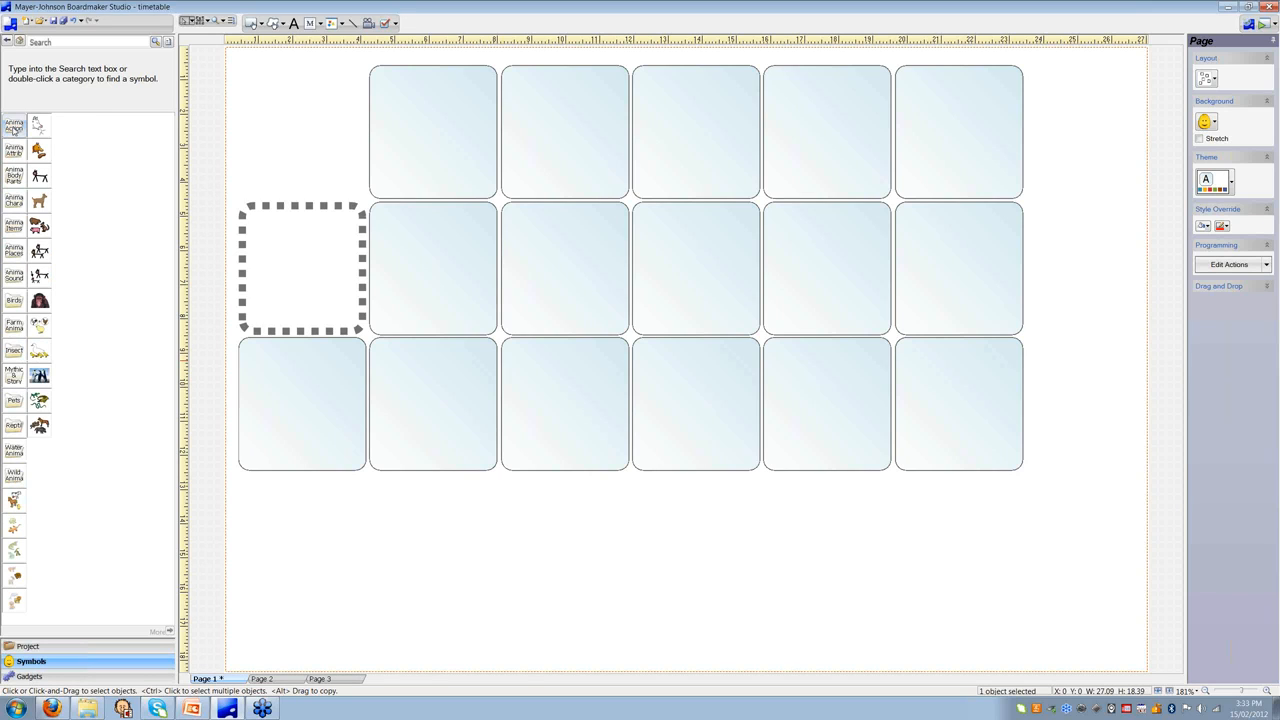
{"action": "double_click", "coordinate": [16, 309]}
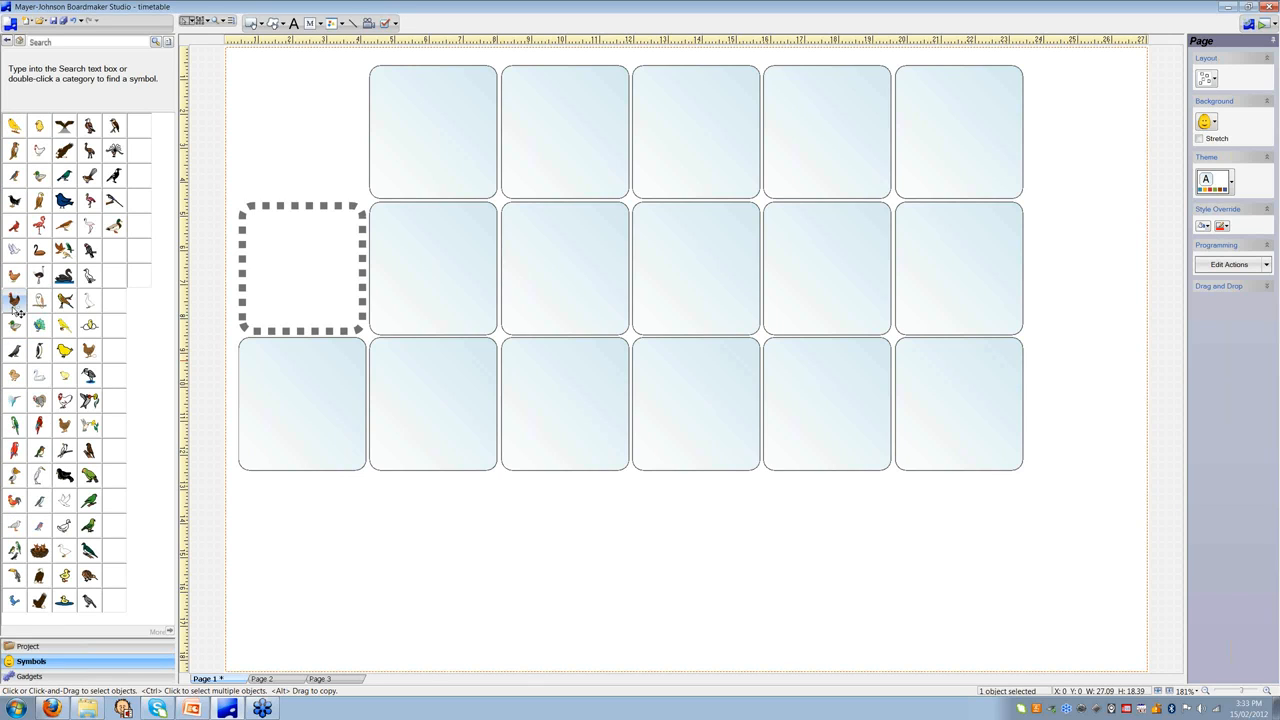
Search the symbol library for dog, preview the walk dog and dog treats symbols, and turn off including the symbol's name.
{"action": "left_click", "coordinate": [55, 42]}
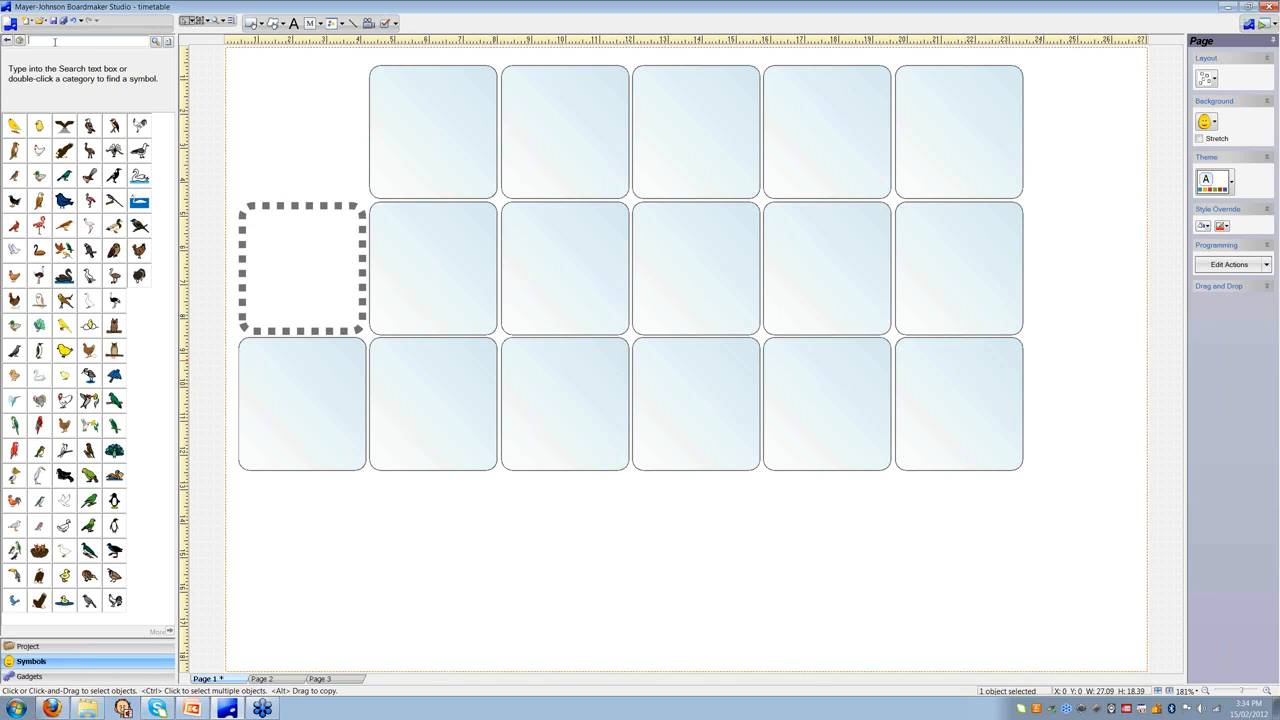
{"action": "type", "text": "dog"}
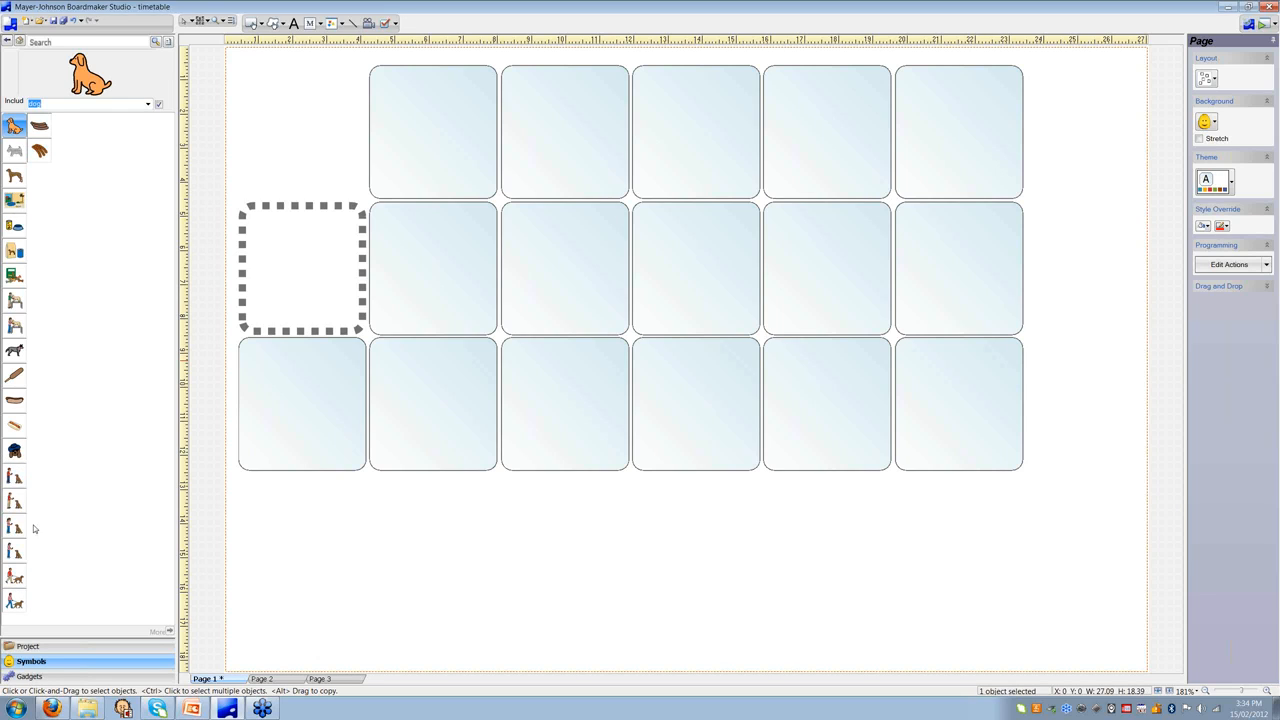
{"action": "left_click", "coordinate": [14, 600]}
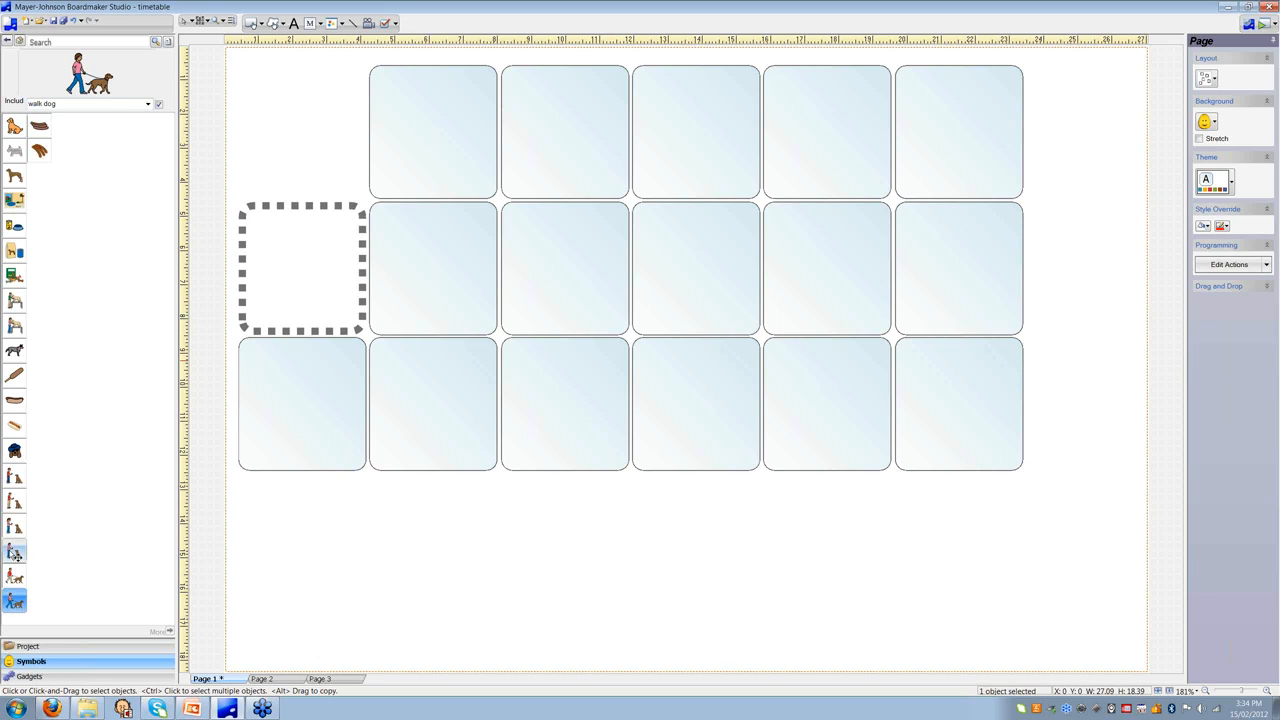
{"action": "left_click", "coordinate": [27, 288]}
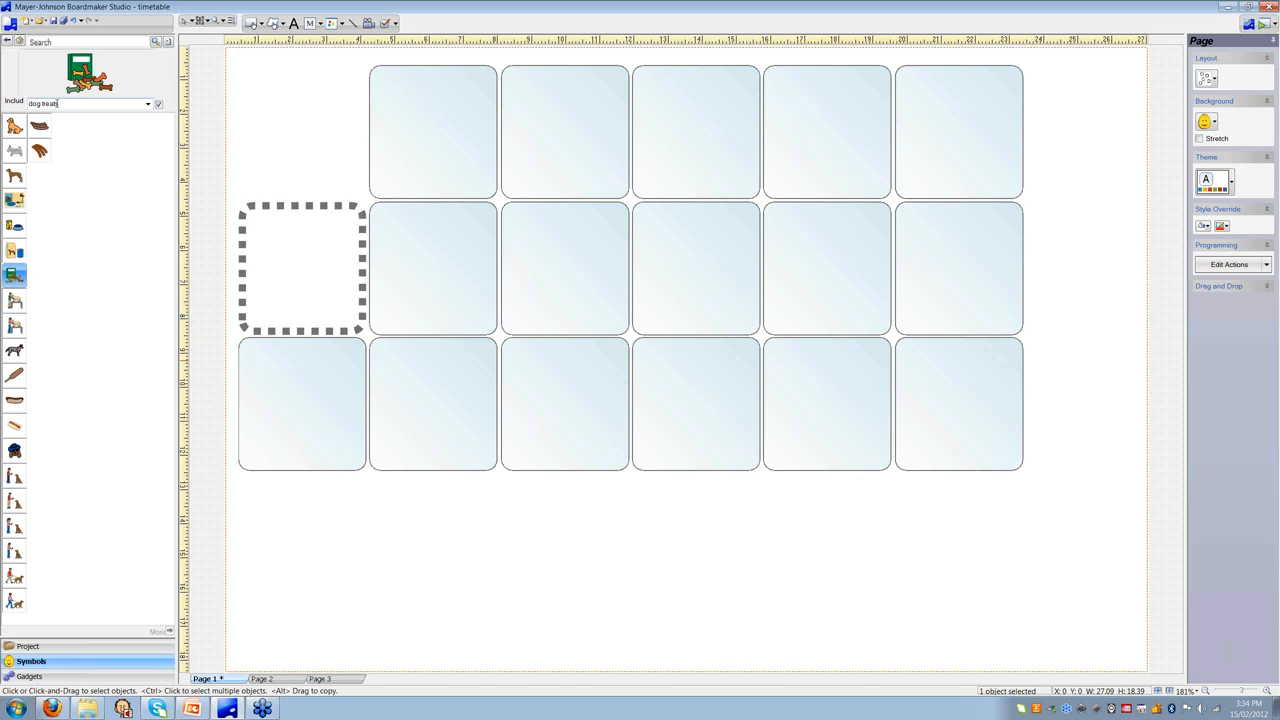
{"action": "left_click", "coordinate": [158, 105]}
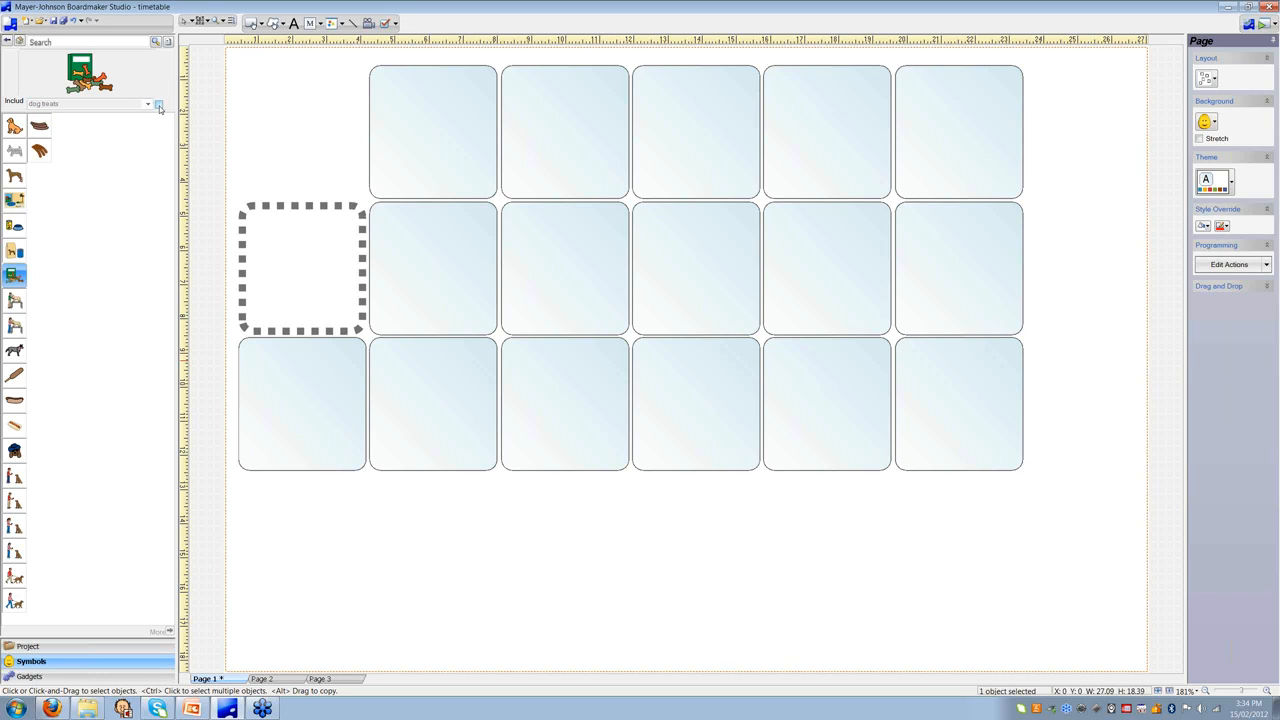
{"action": "mouse_move", "coordinate": [14, 278]}
{"action": "left_mouse_down"}
{"action": "mouse_move", "coordinate": [252, 265]}
{"action": "mouse_move", "coordinate": [14, 280]}
{"action": "left_mouse_up"}
{"action": "left_click", "coordinate": [13, 281]}
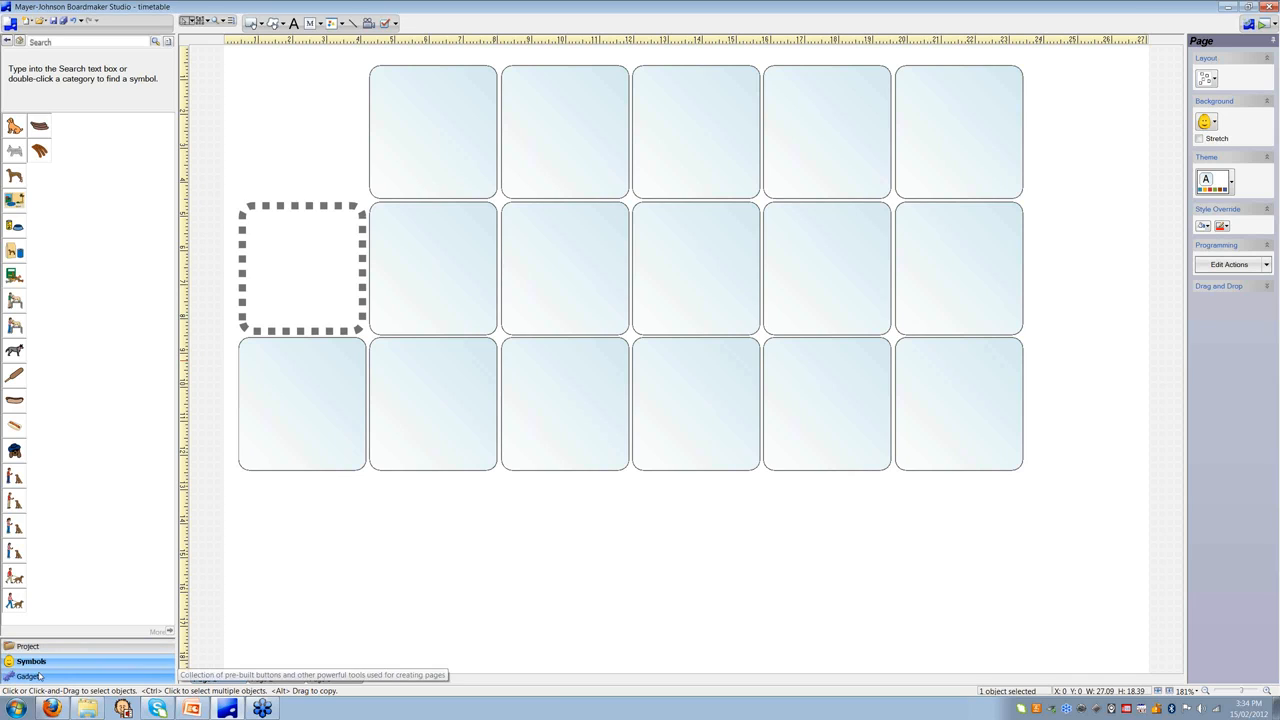
Look over the available gadget categories and return to the project's page outline.
{"action": "left_click", "coordinate": [85, 676]}
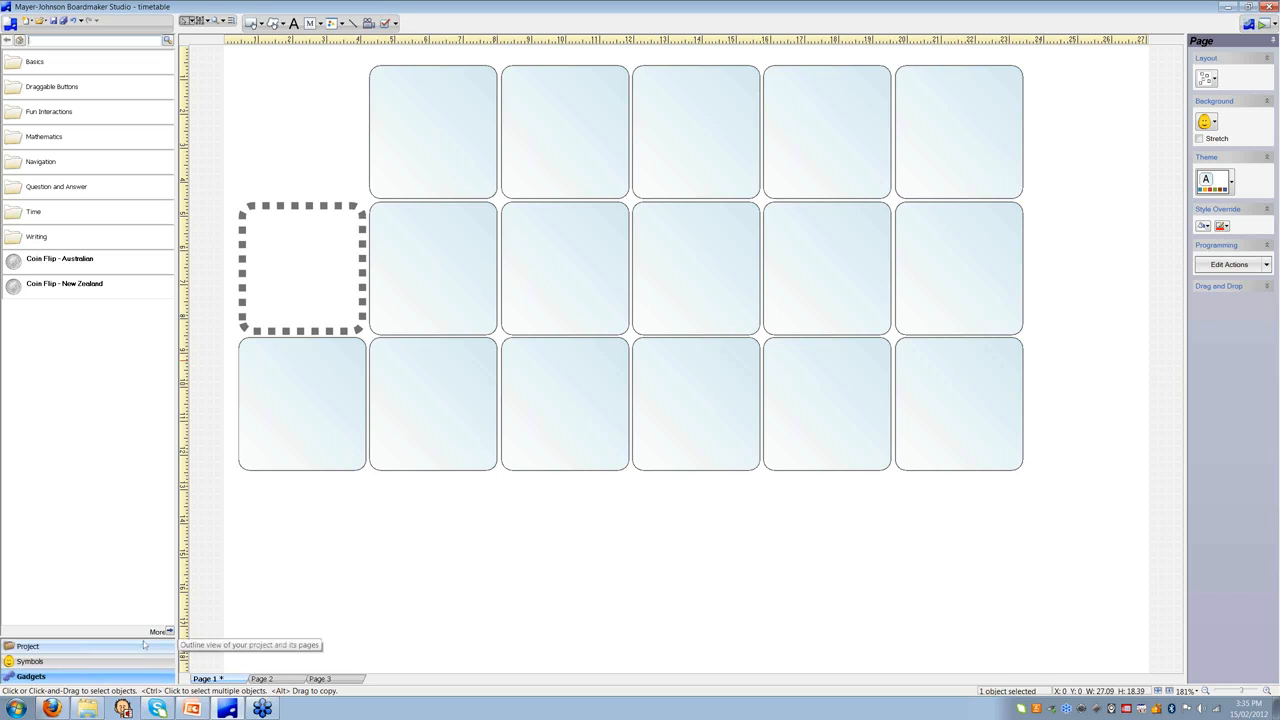
{"action": "left_click", "coordinate": [75, 648]}
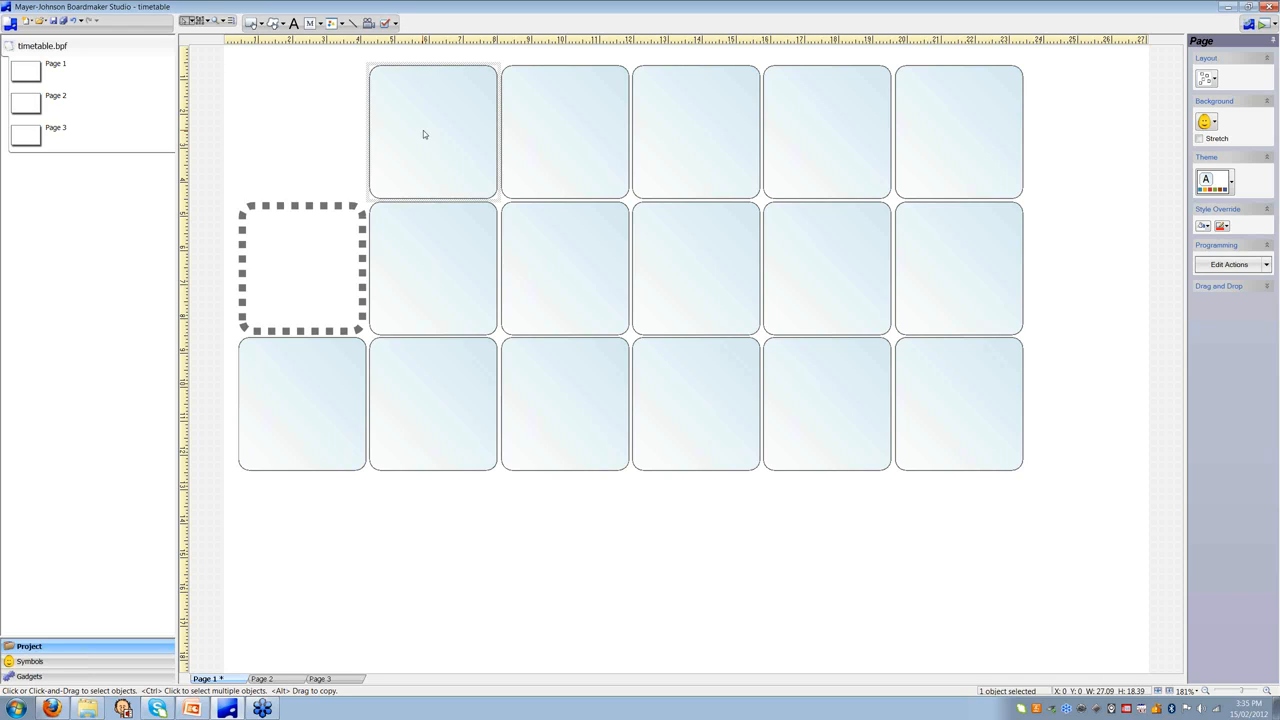
Label the first remaining button of the top row Monday and add the Monday symbol with the letter M and a sun.
{"action": "left_click", "coordinate": [423, 131]}
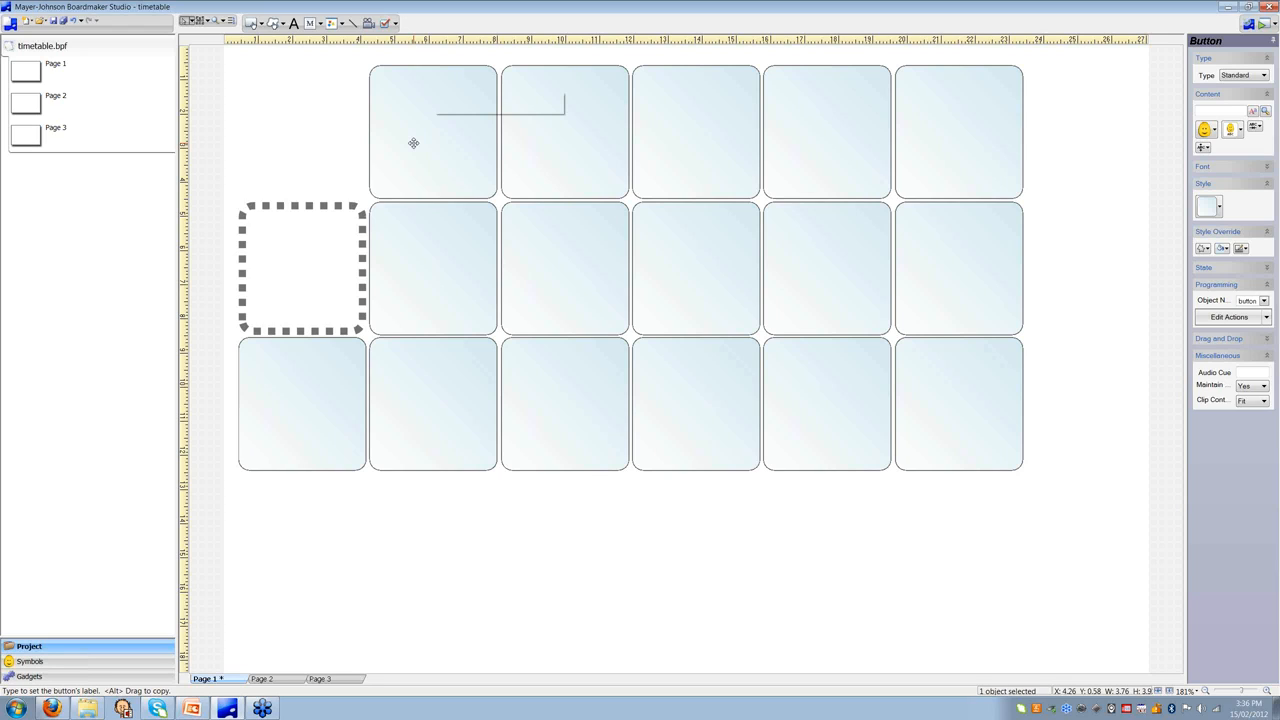
{"action": "type", "text": "Monday"}
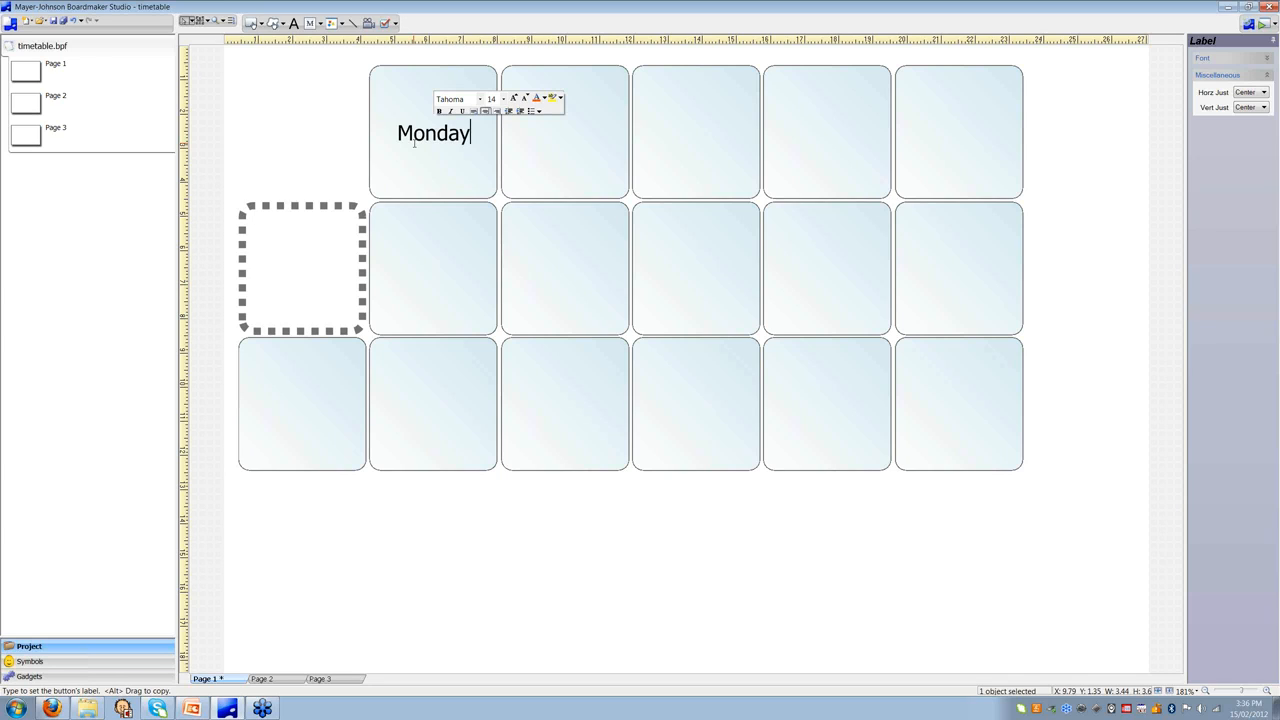
{"action": "key", "text": "Return"}
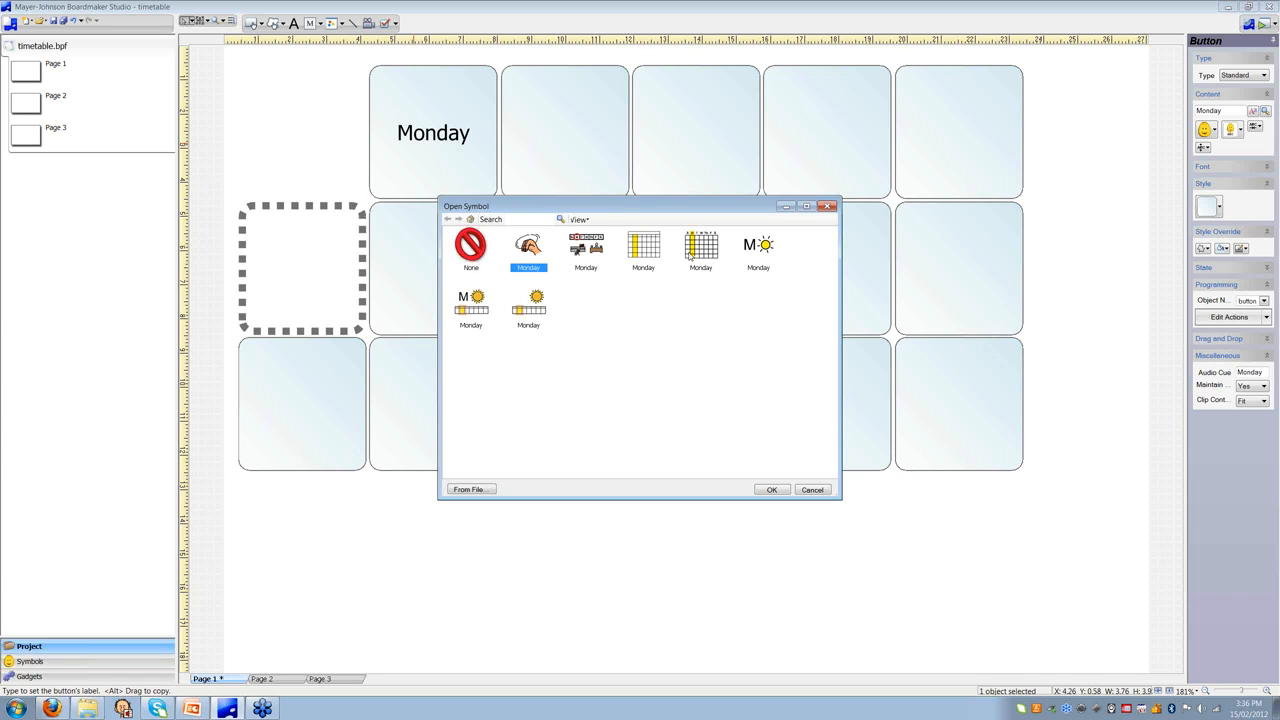
{"action": "double_click", "coordinate": [746, 254]}
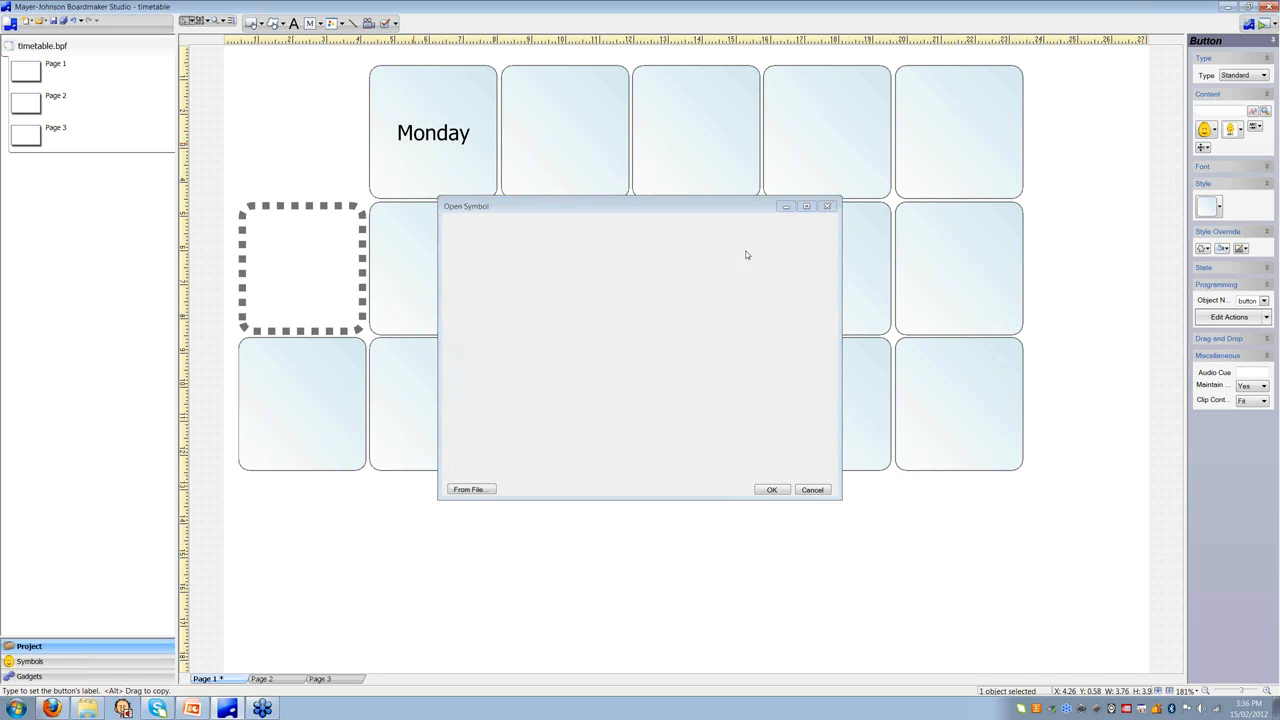
Label the button beside Monday as Tuesday and add the Tuesday symbol with the letters Tu and a sun.
{"action": "left_click", "coordinate": [564, 154]}
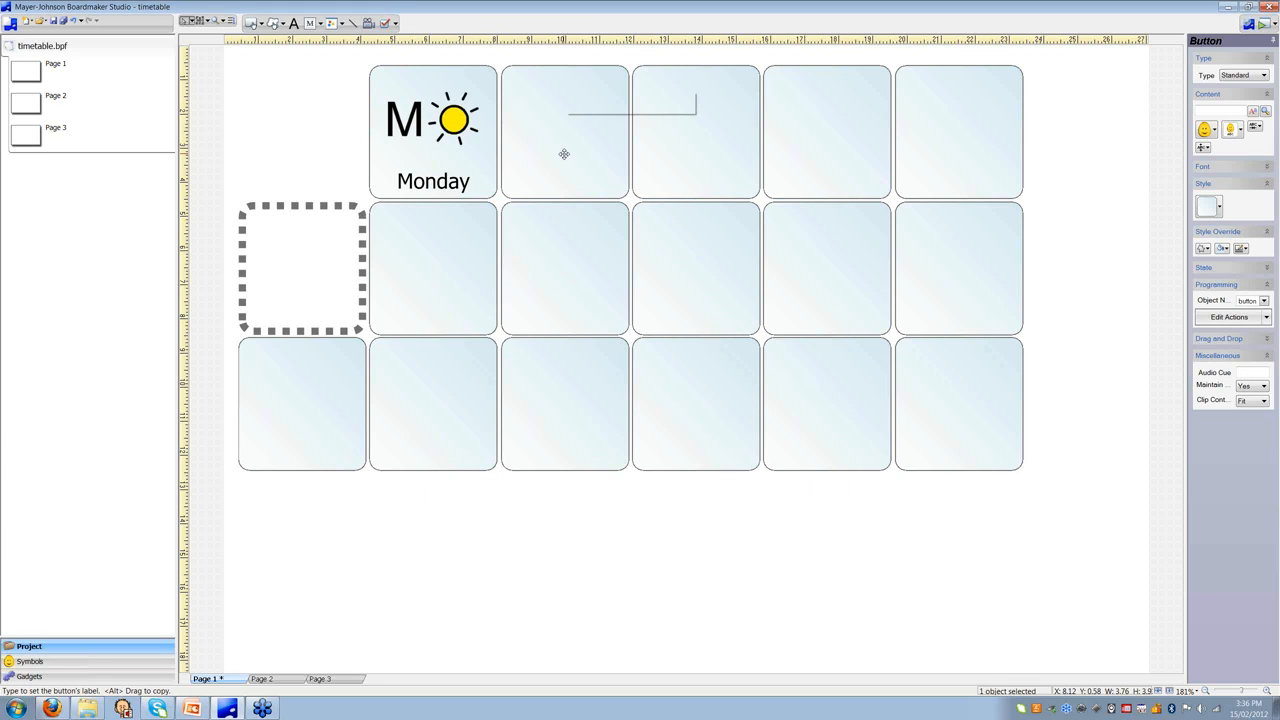
{"action": "type", "text": "Tuesday"}
{"action": "key", "text": "Return"}
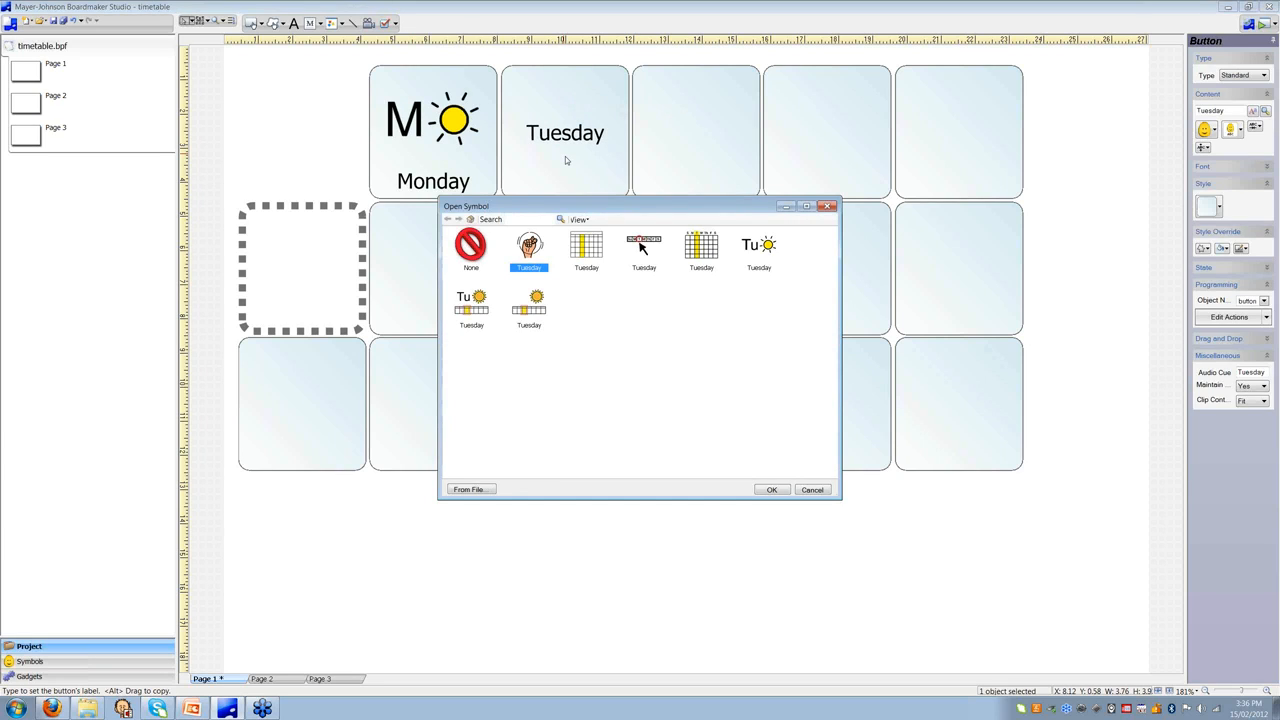
{"action": "double_click", "coordinate": [760, 250]}
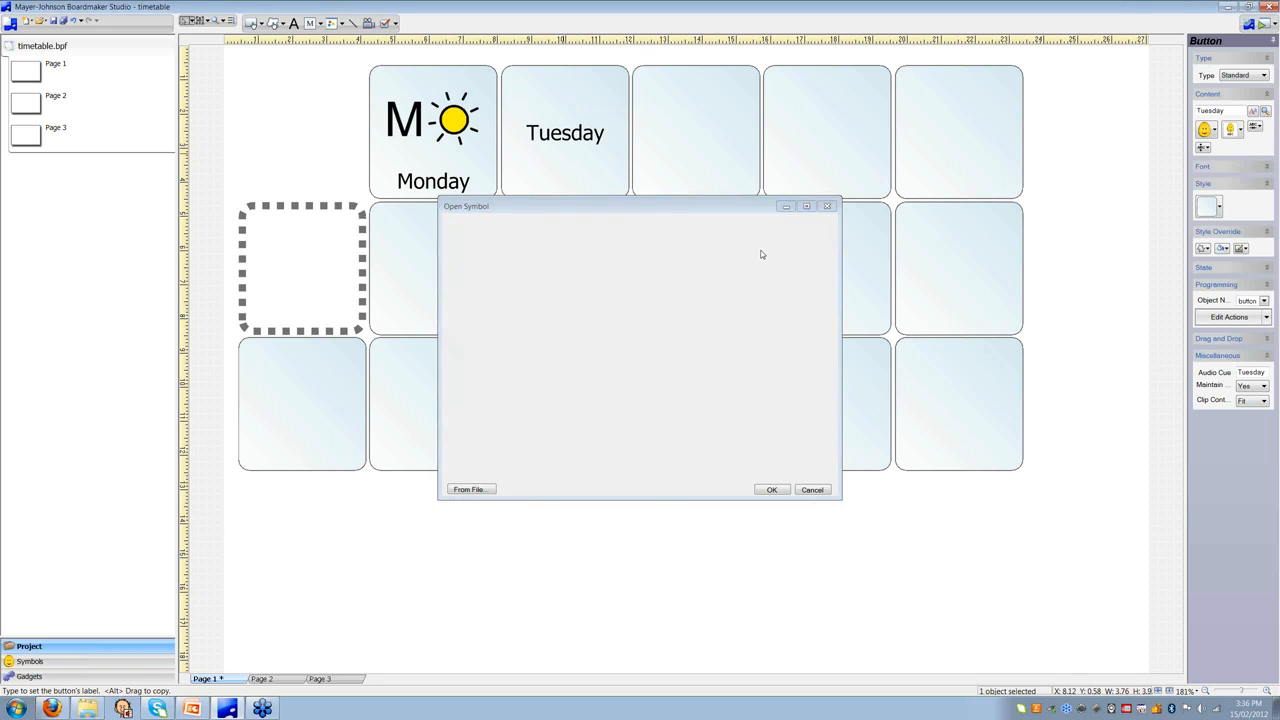
Label the button after Tuesday as day and add the symbol with the letter W and a sun.
{"action": "key", "text": "Tab"}
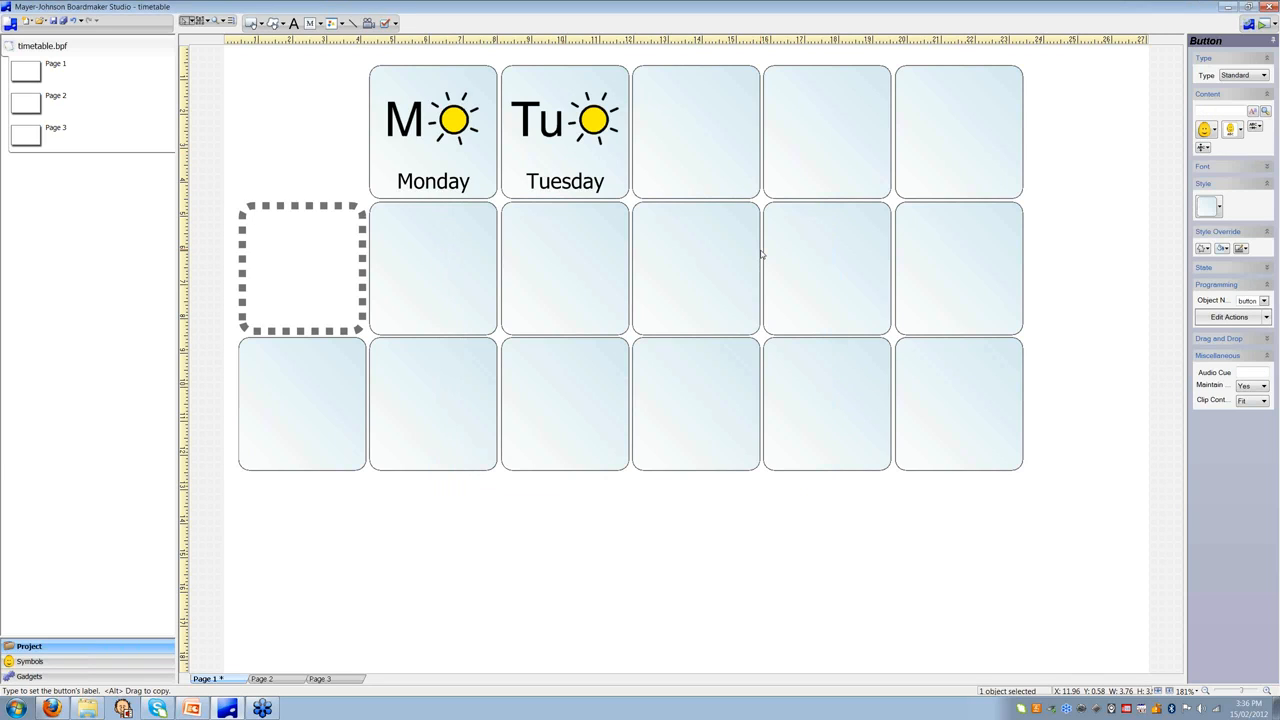
{"action": "type", "text": "w"}
{"action": "type", "text": "day"}
{"action": "key", "text": "Return"}
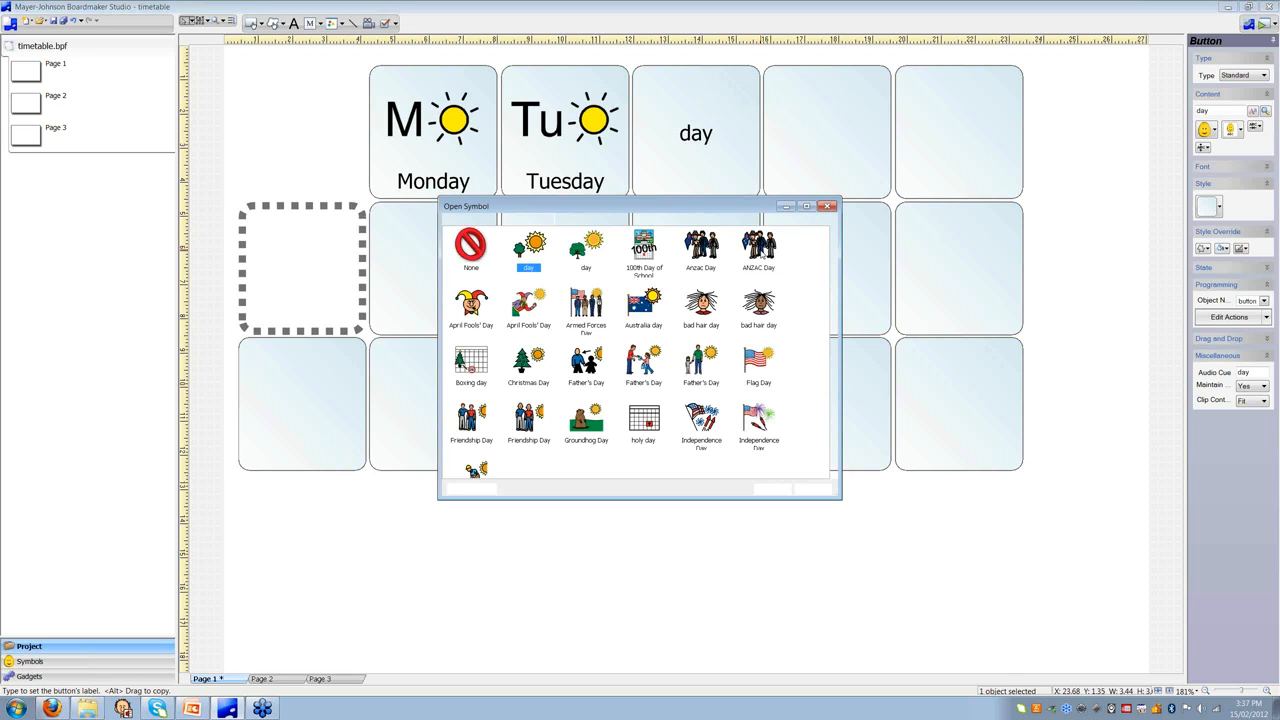
{"action": "left_click_drag", "start_coordinate": [833, 258], "coordinate": [836, 318]}
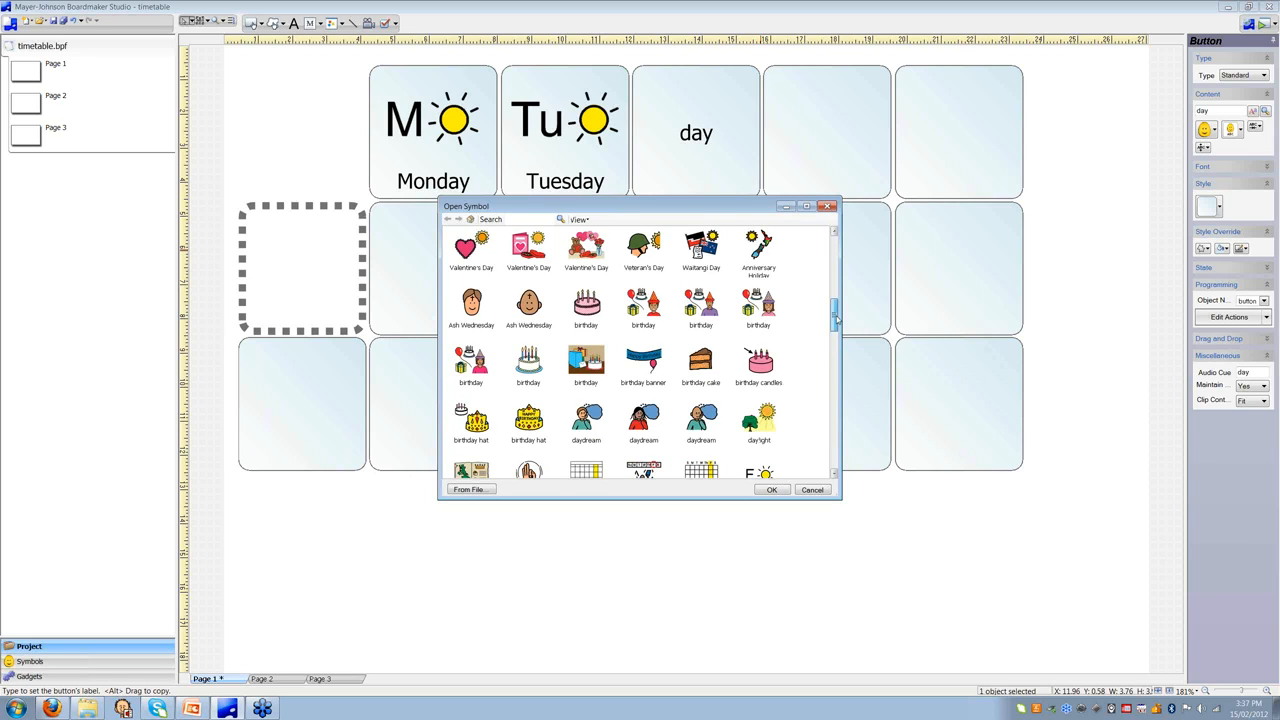
{"action": "left_click_drag", "start_coordinate": [836, 318], "coordinate": [843, 437]}
{"action": "double_click", "coordinate": [521, 421]}
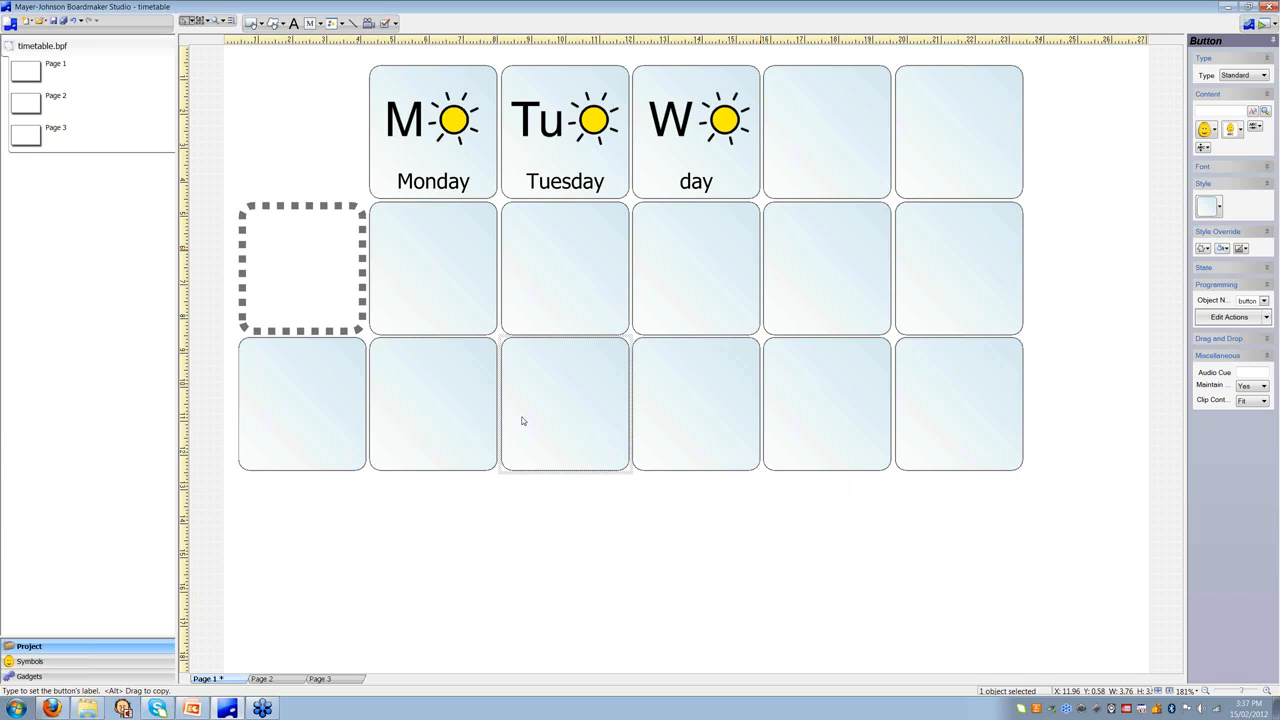
Change the label of the button after Tuesday to Wednesday.
{"action": "left_click", "coordinate": [708, 185]}
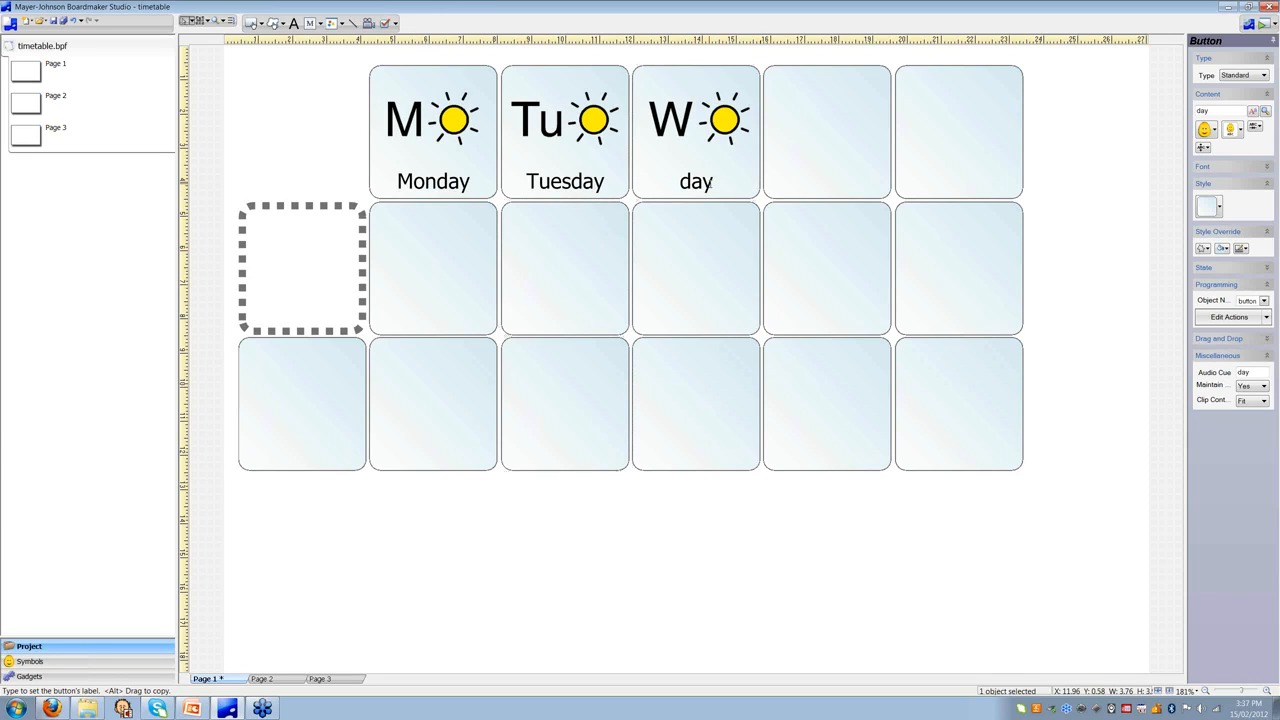
{"action": "type", "text": "Wednesday"}
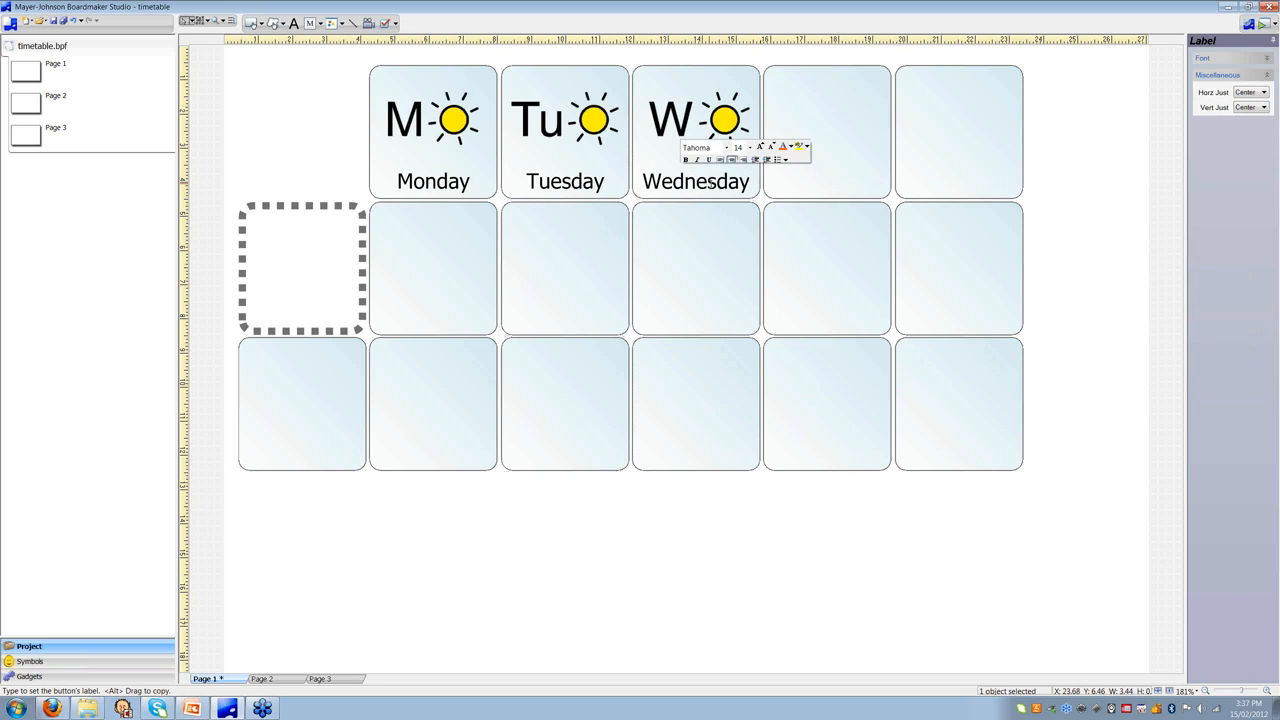
{"action": "left_click", "coordinate": [883, 138]}
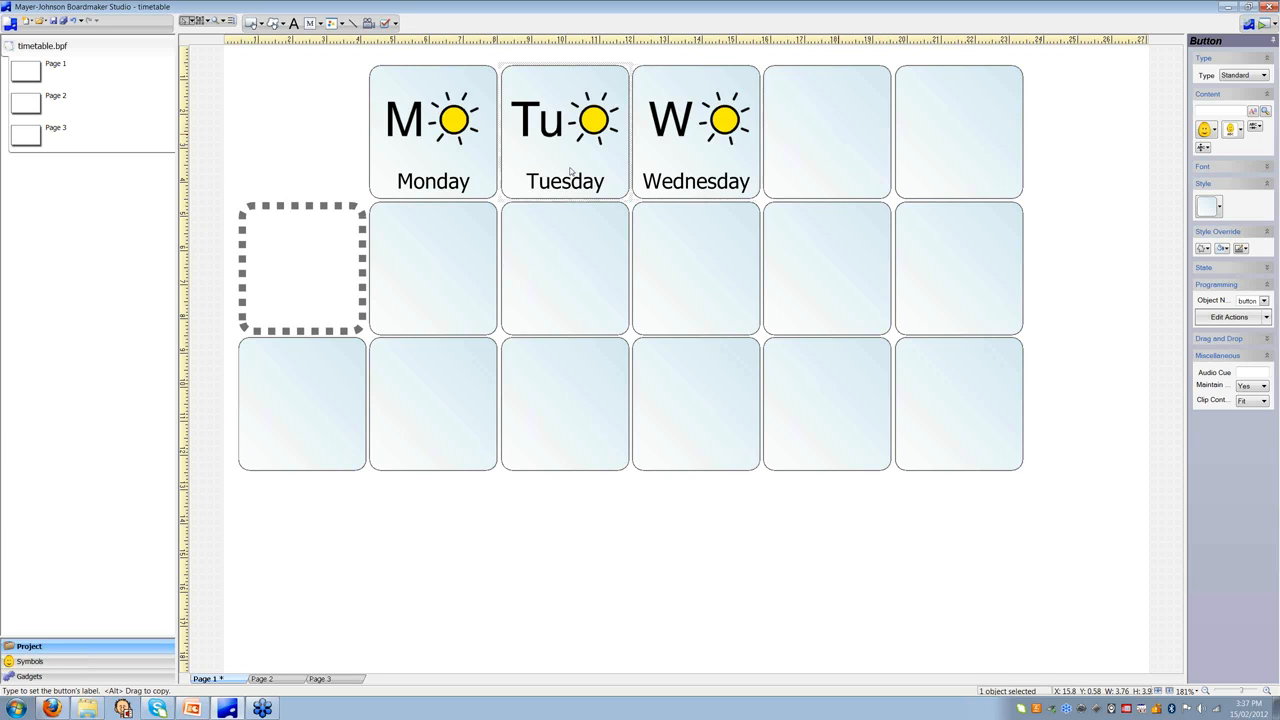
Search the symbol gallery for Wednesday and replace the Wednesday button's symbol with the W, sun and highlighted week strip.
{"action": "left_click", "coordinate": [50, 662]}
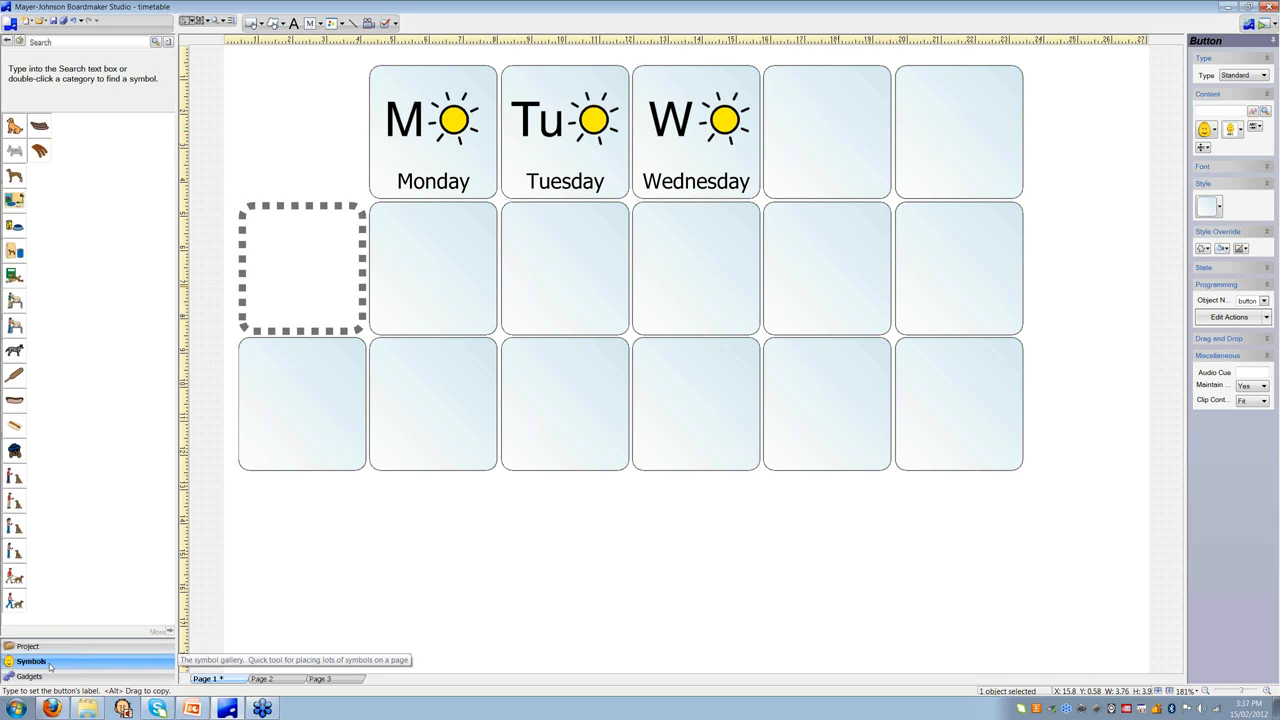
{"action": "left_click", "coordinate": [70, 41]}
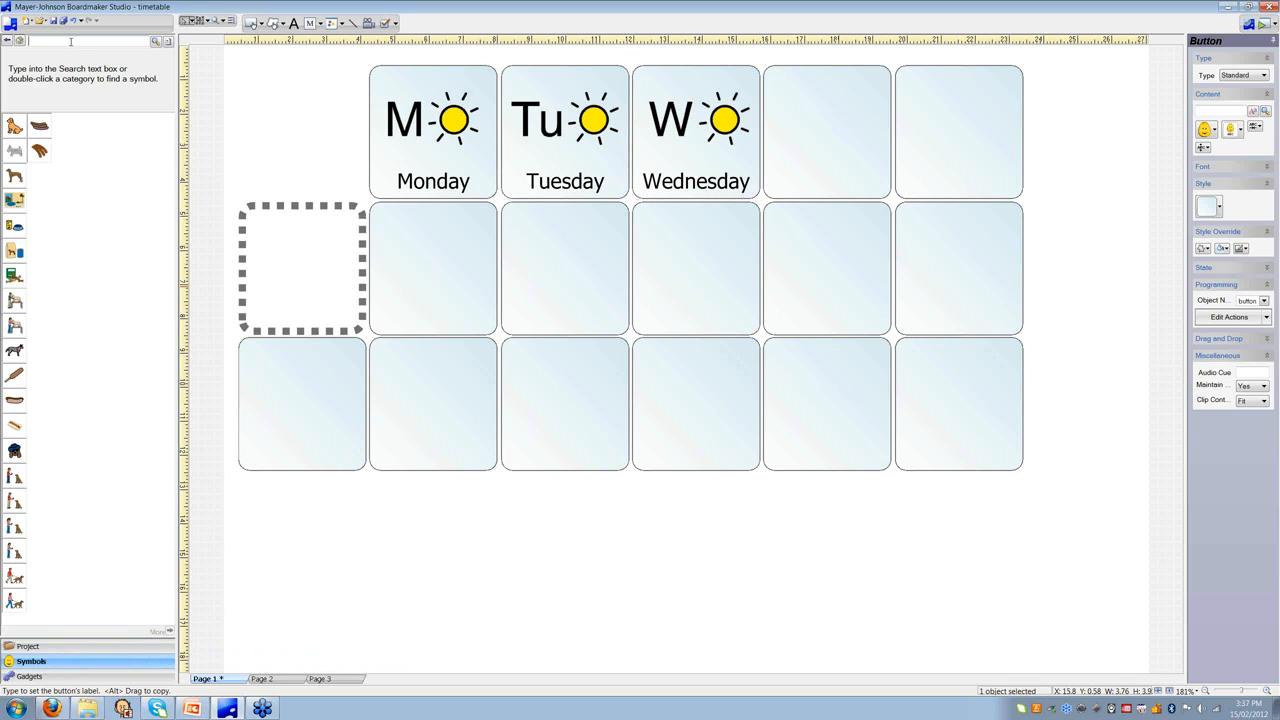
{"action": "type", "text": "E"}
{"action": "type", "text": "Wedne"}
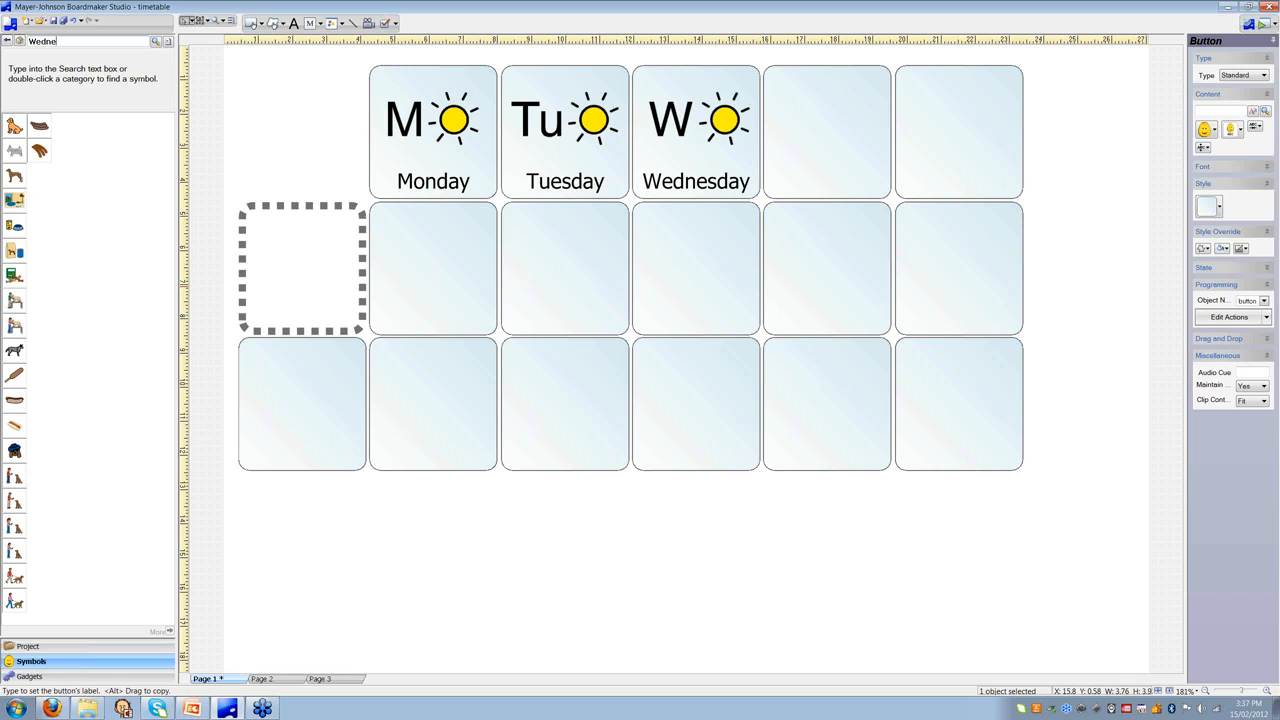
{"action": "type", "text": "sday"}
{"action": "key", "text": "Return"}
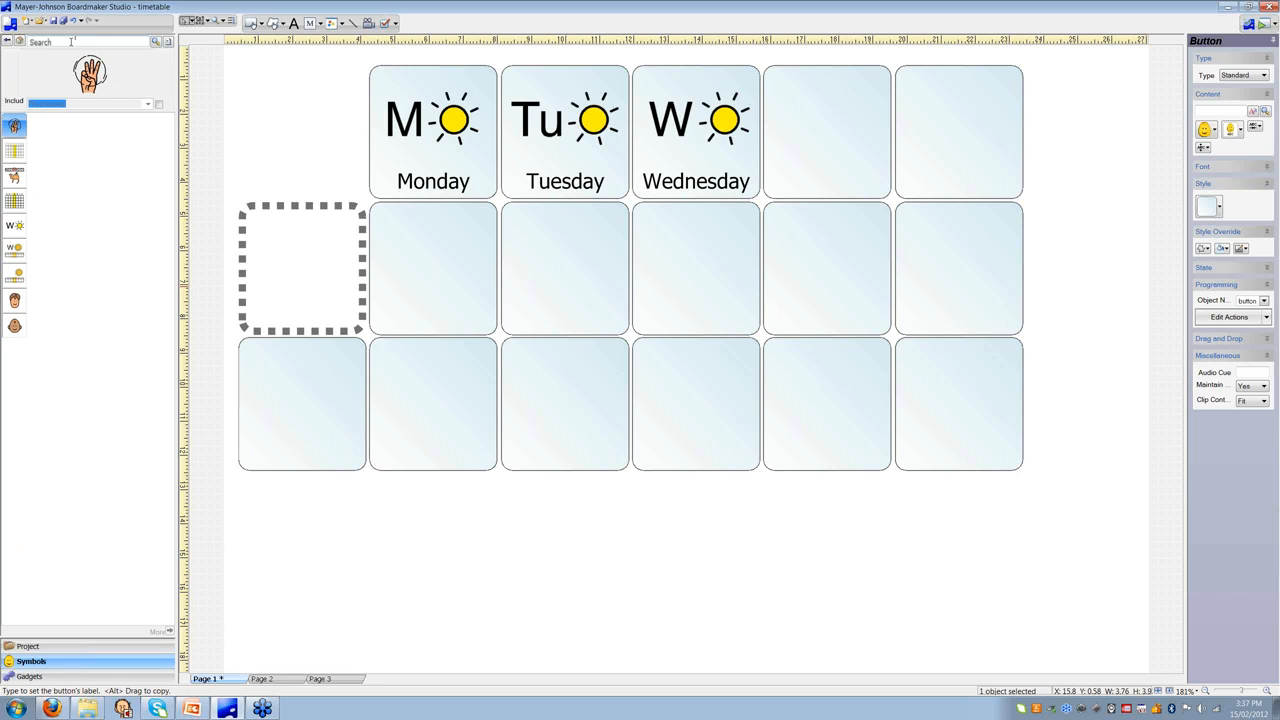
{"action": "left_click", "coordinate": [15, 250]}
{"action": "left_click_drag", "start_coordinate": [15, 250], "coordinate": [690, 127]}
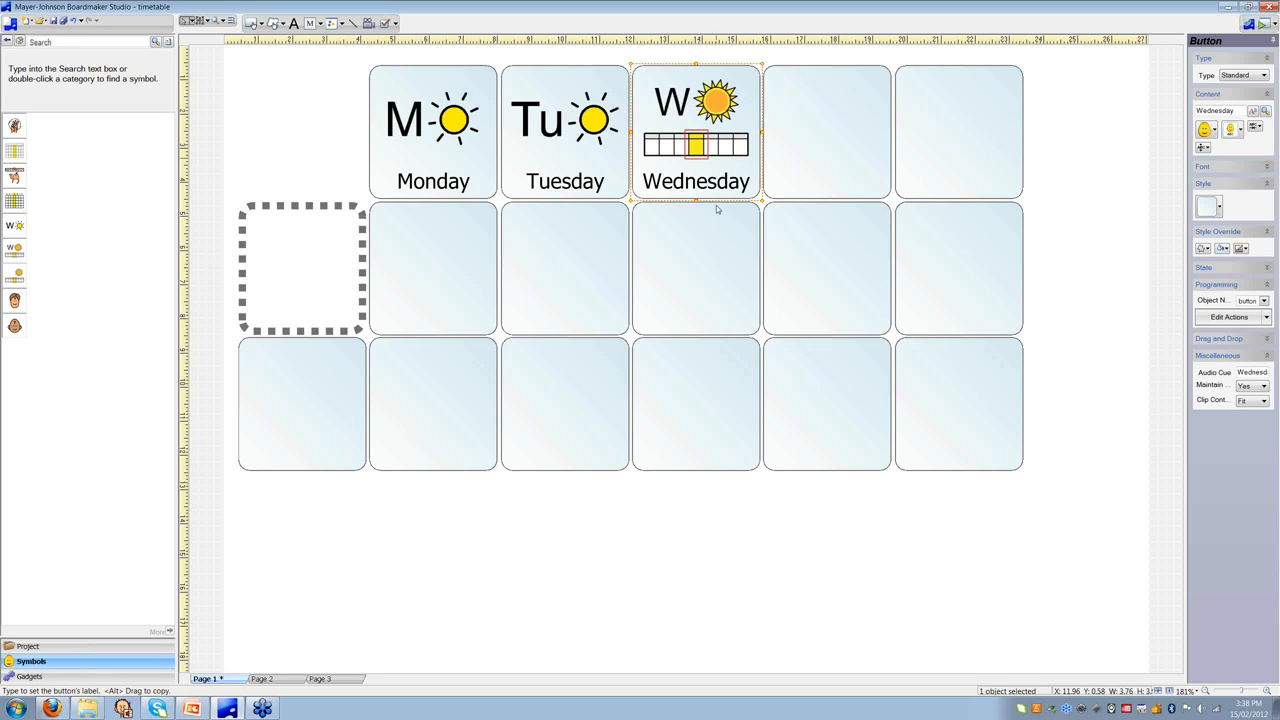
Place the snorkelling photo from the AAA Sample for Training pictures folder on the button below Monday.
{"action": "left_click", "coordinate": [88, 709]}
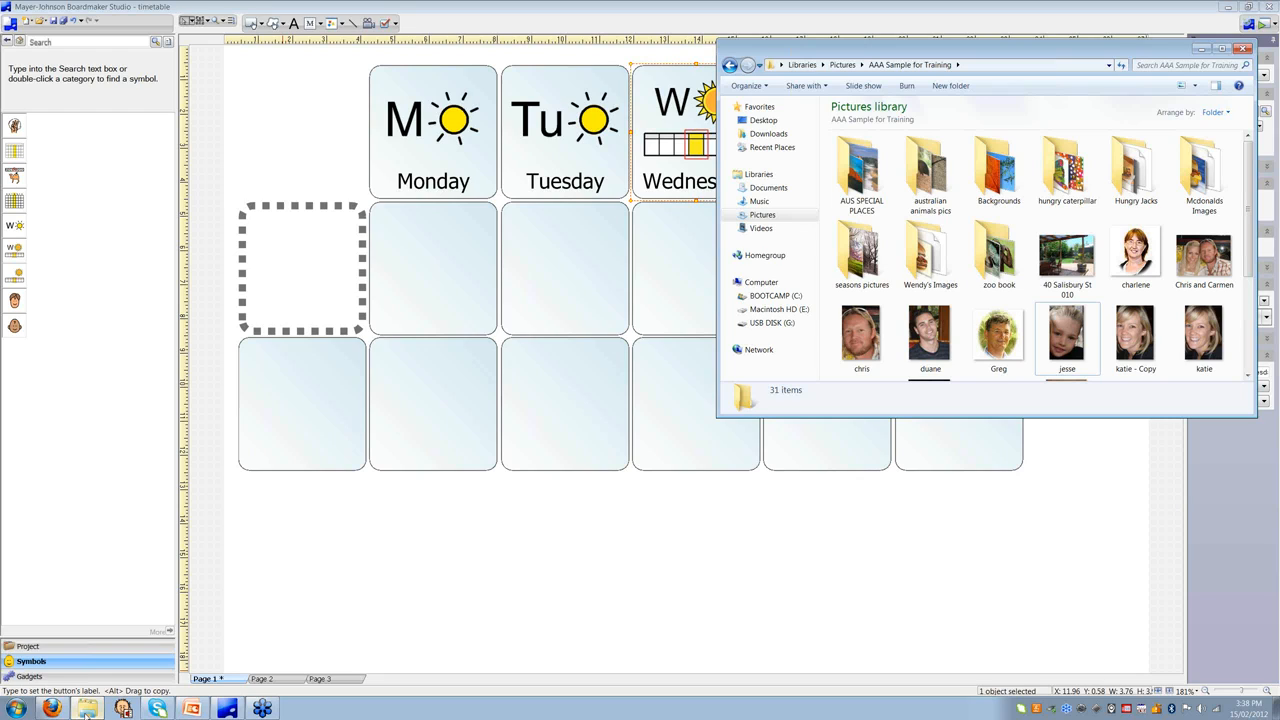
{"action": "scroll", "coordinate": [1141, 276], "scroll_direction": "down", "scroll_amount": 3}
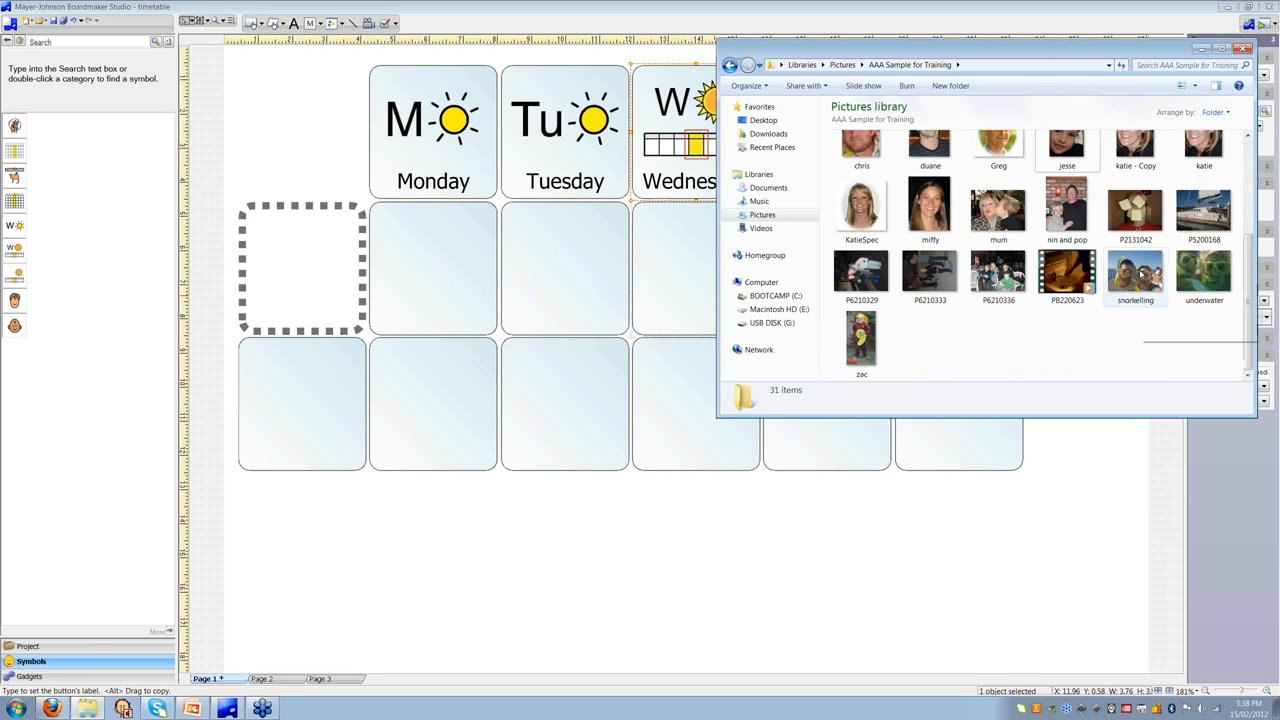
{"action": "left_click", "coordinate": [1141, 276]}
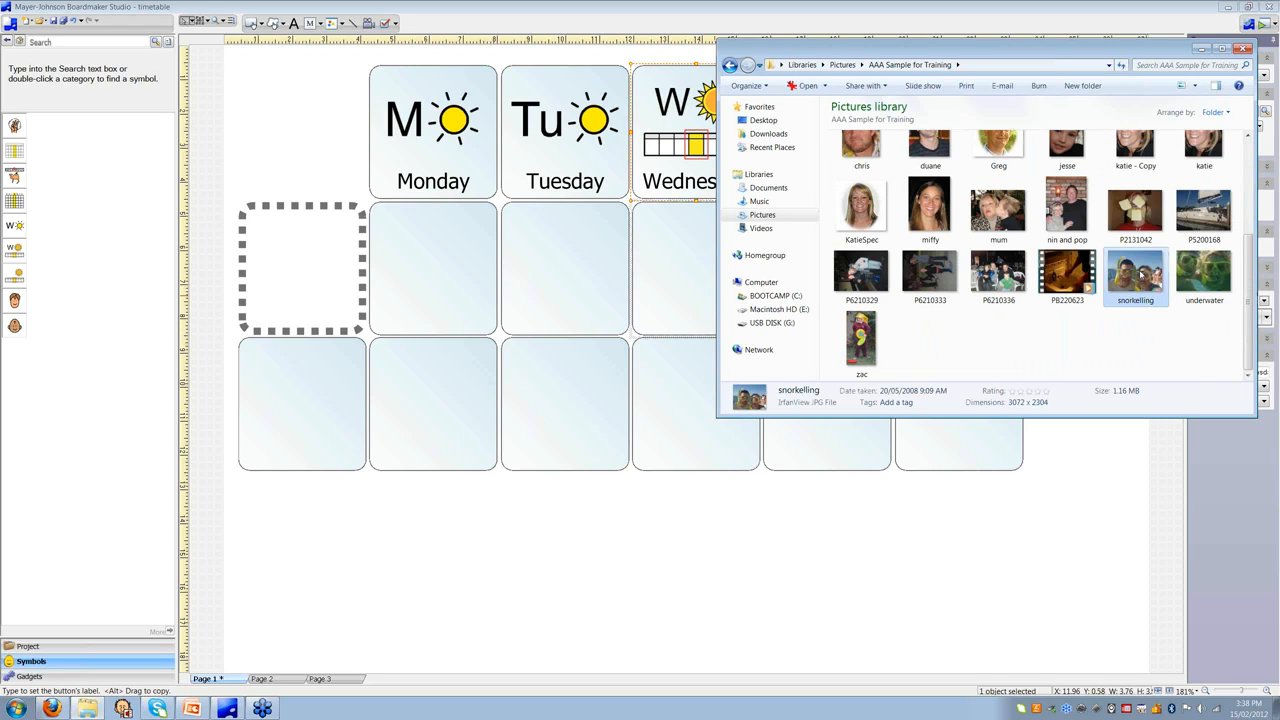
{"action": "left_click_drag", "start_coordinate": [1141, 276], "coordinate": [411, 287]}
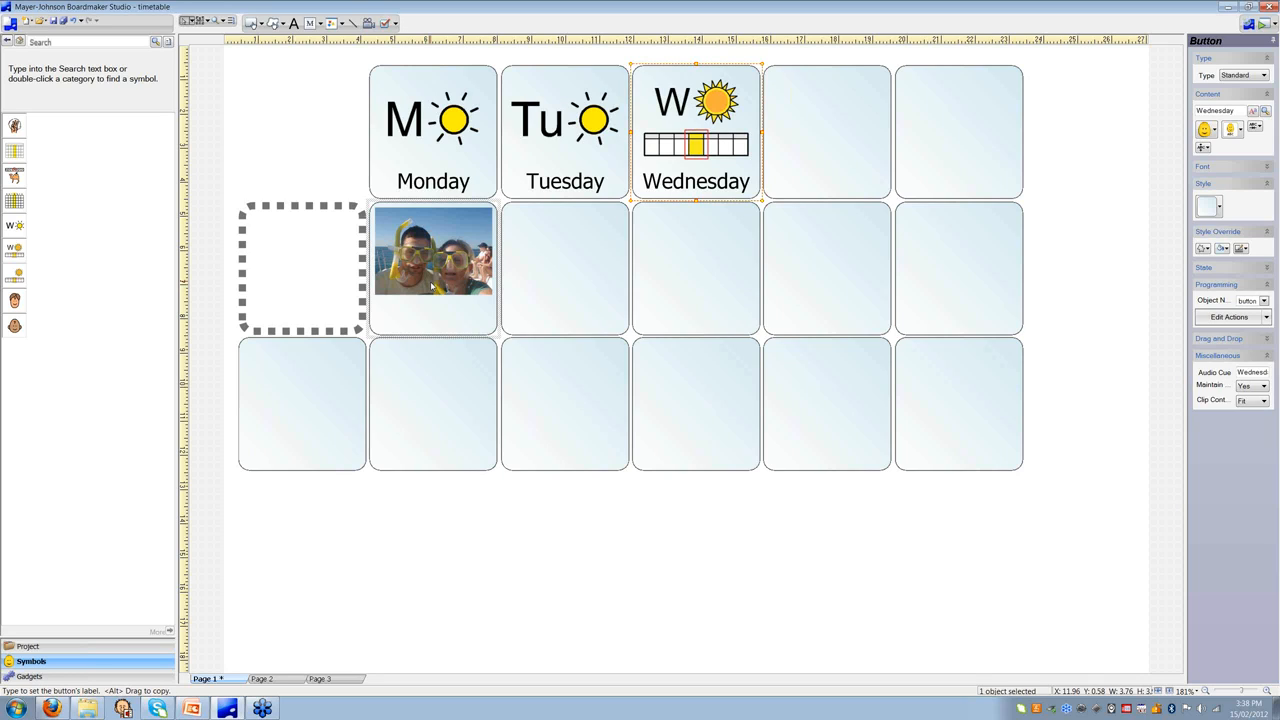
Add a text label reading Snorkelling beneath the photo and widen it to fit the whole word inside the button.
{"action": "left_click", "coordinate": [299, 26]}
{"action": "left_click", "coordinate": [406, 322]}
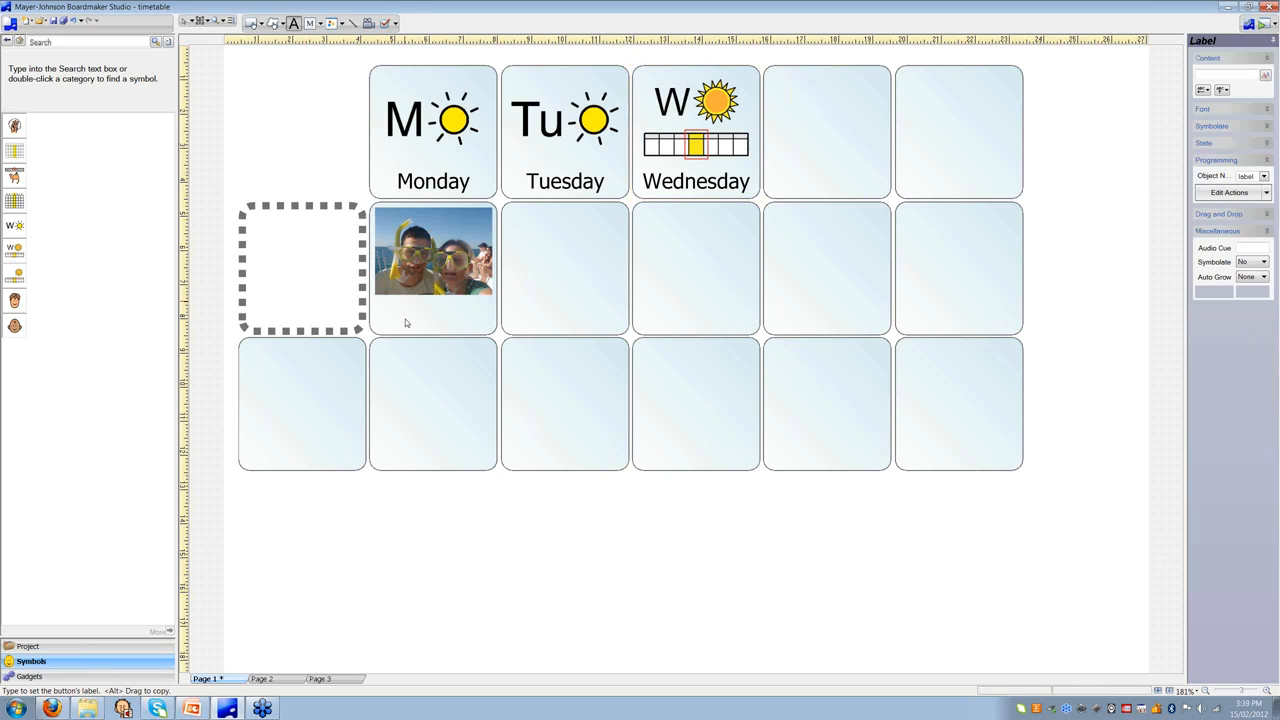
{"action": "left_click", "coordinate": [406, 322]}
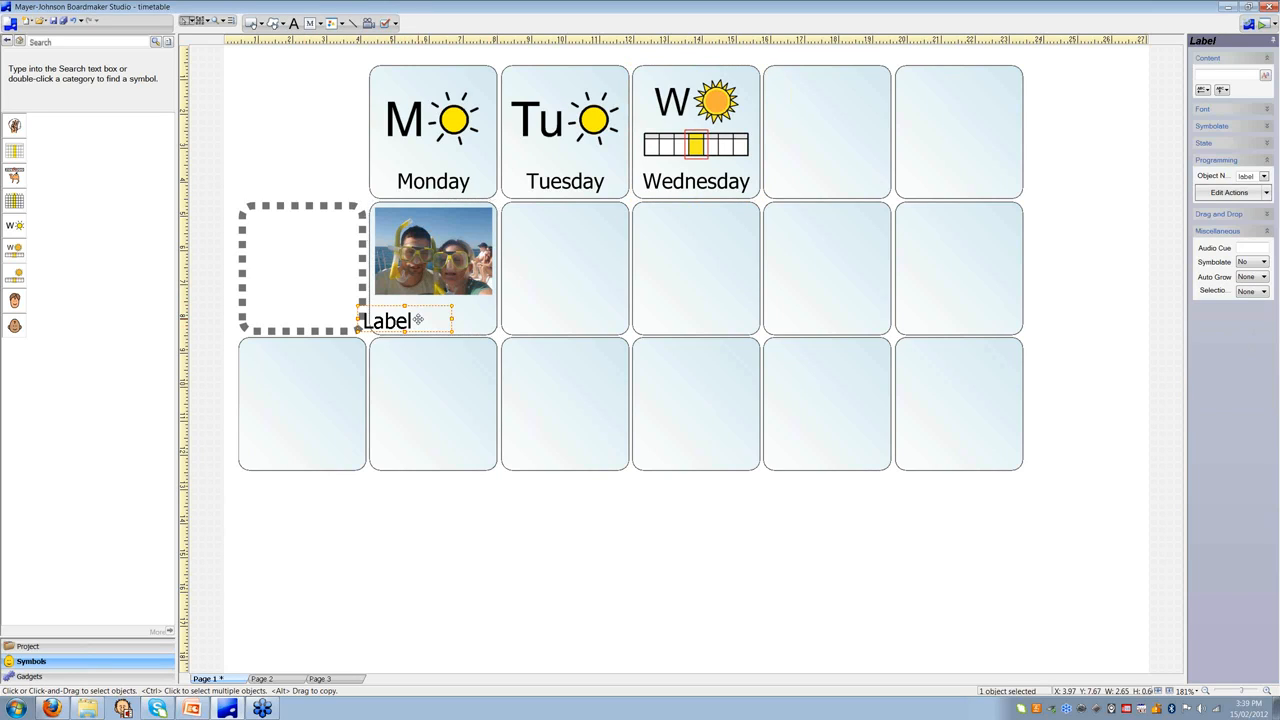
{"action": "type", "text": "Snorkelling"}
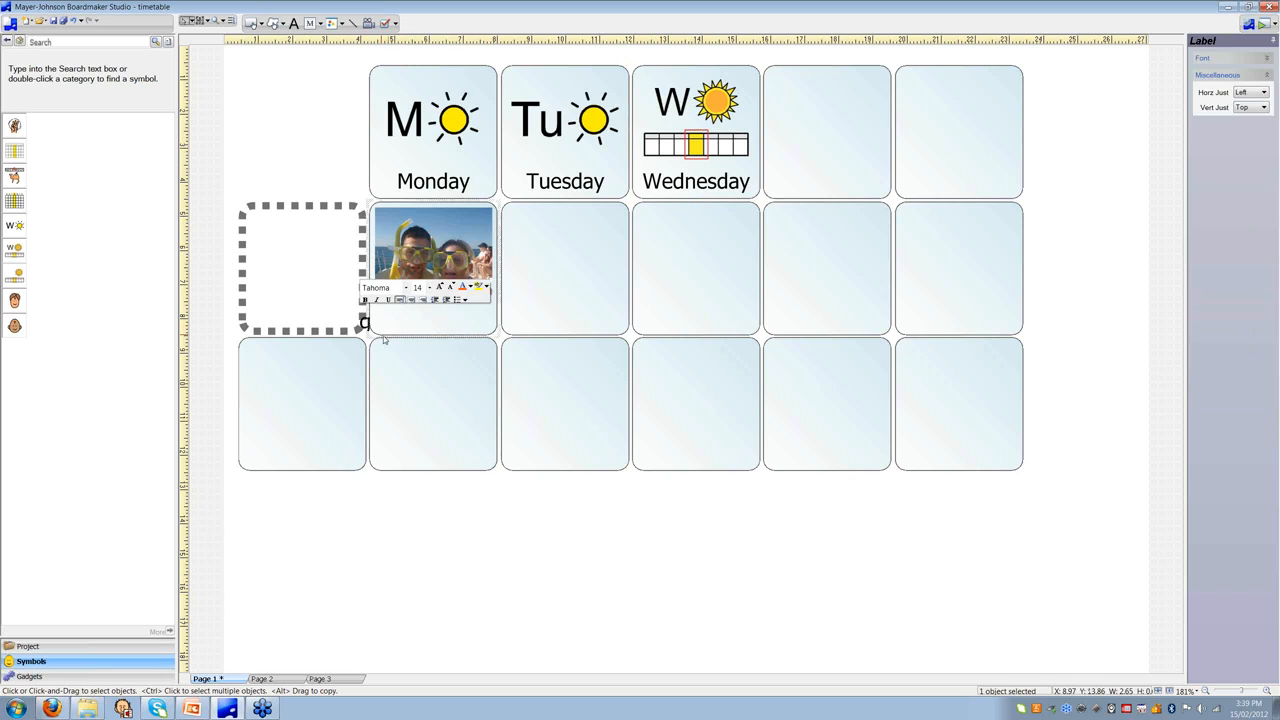
{"action": "left_click", "coordinate": [447, 360]}
{"action": "left_click", "coordinate": [418, 321]}
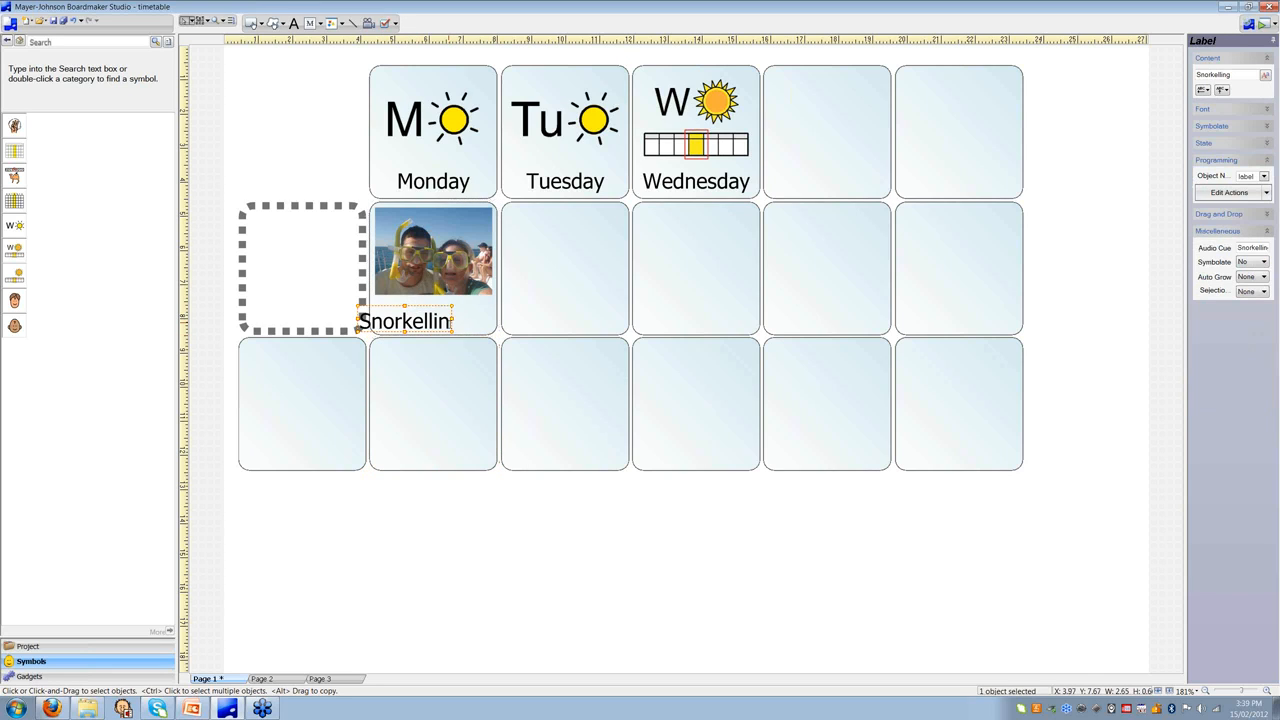
{"action": "left_click_drag", "start_coordinate": [450, 321], "coordinate": [494, 313]}
Open symbol selection for the button below Tuesday and import the sailing boat photo P5200168 from the pictures folder.
{"action": "left_click", "coordinate": [530, 308]}
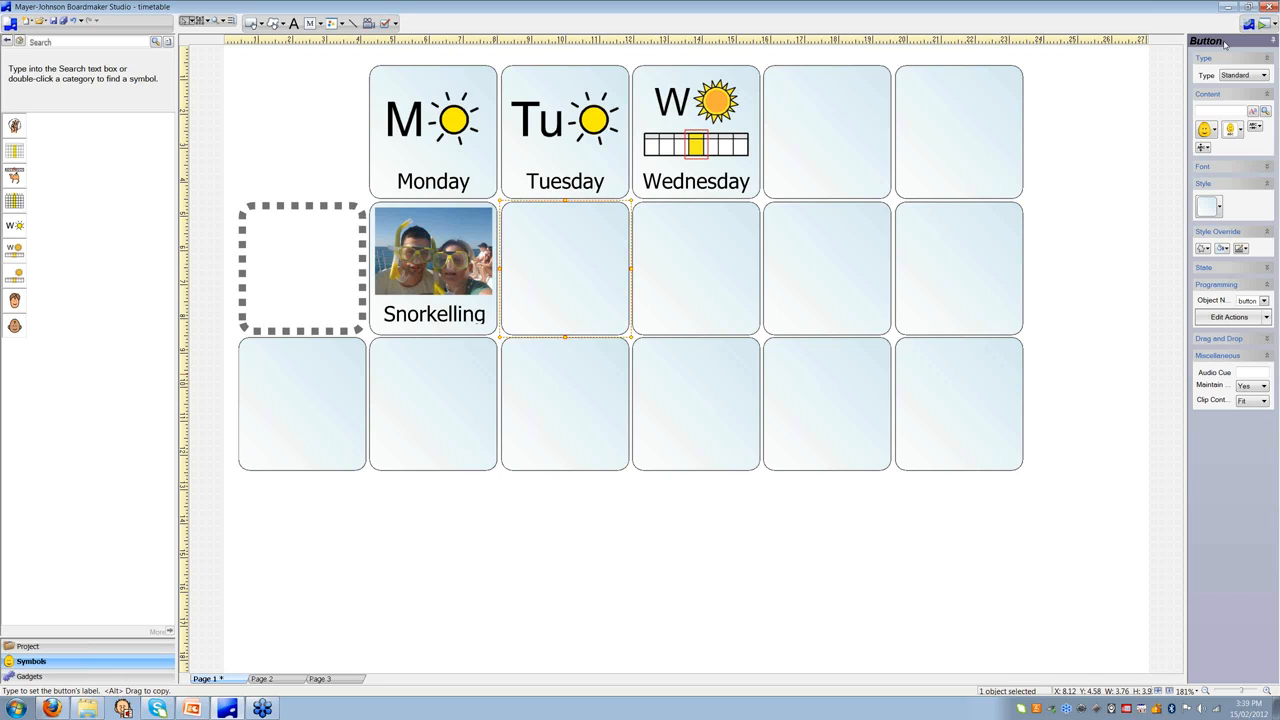
{"action": "left_click", "coordinate": [1205, 130]}
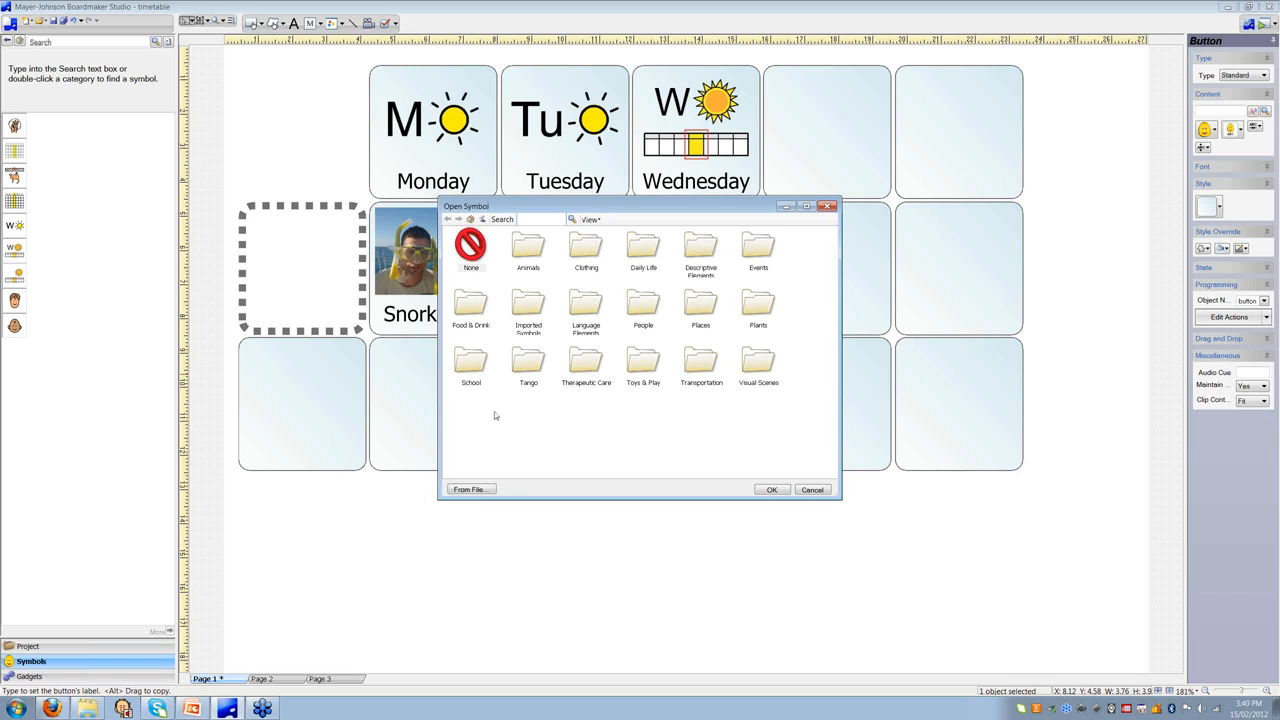
{"action": "left_click", "coordinate": [86, 708]}
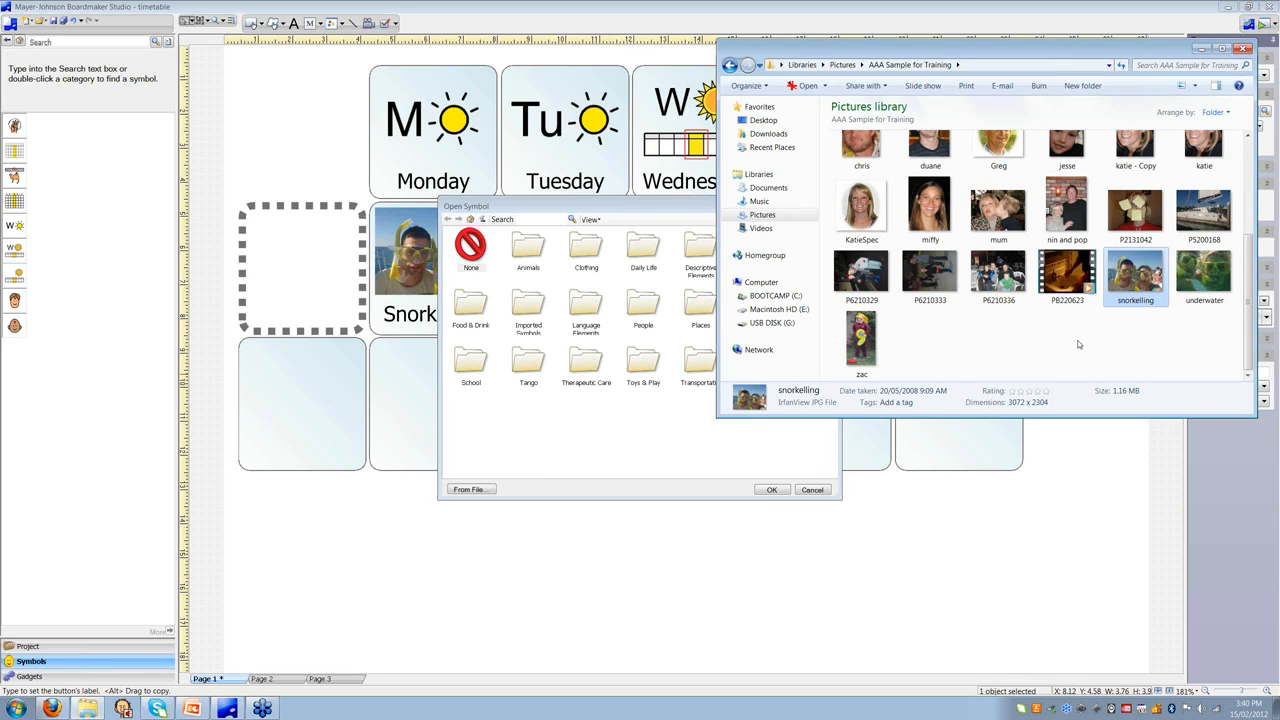
{"action": "left_click_drag", "start_coordinate": [985, 353], "coordinate": [869, 287]}
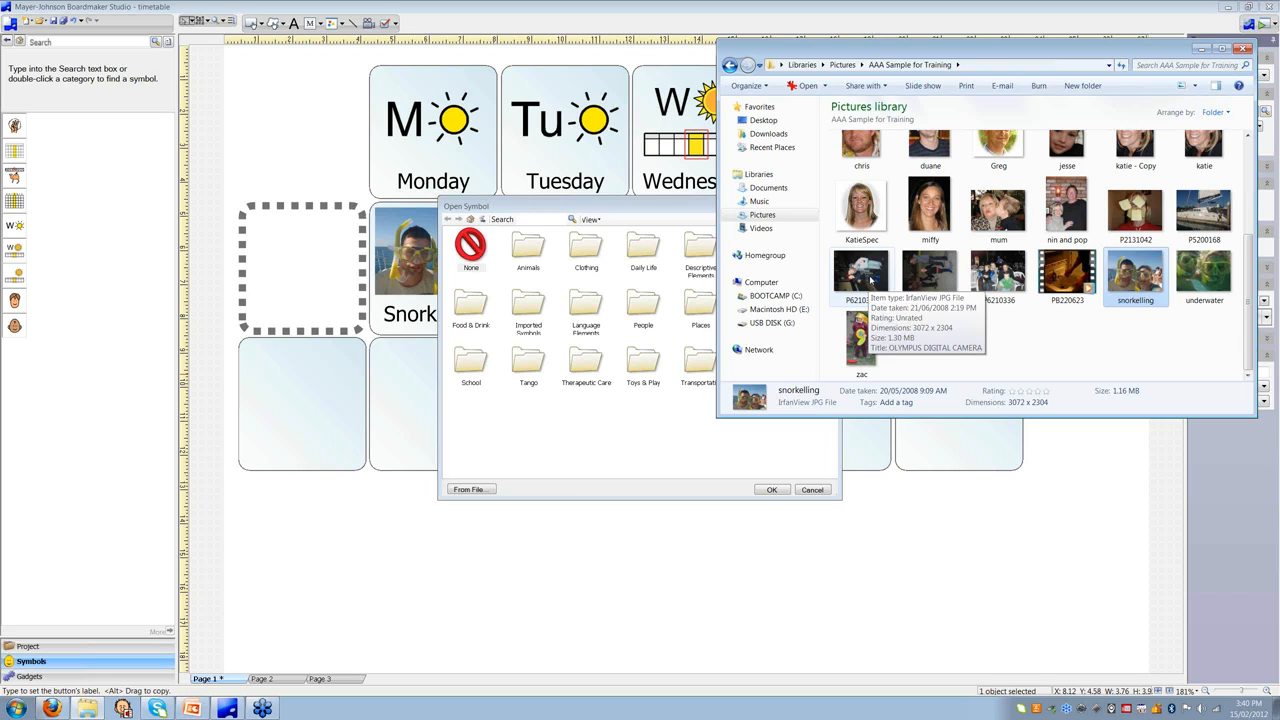
{"action": "scroll", "coordinate": [952, 327], "scroll_direction": "up", "scroll_amount": 2}
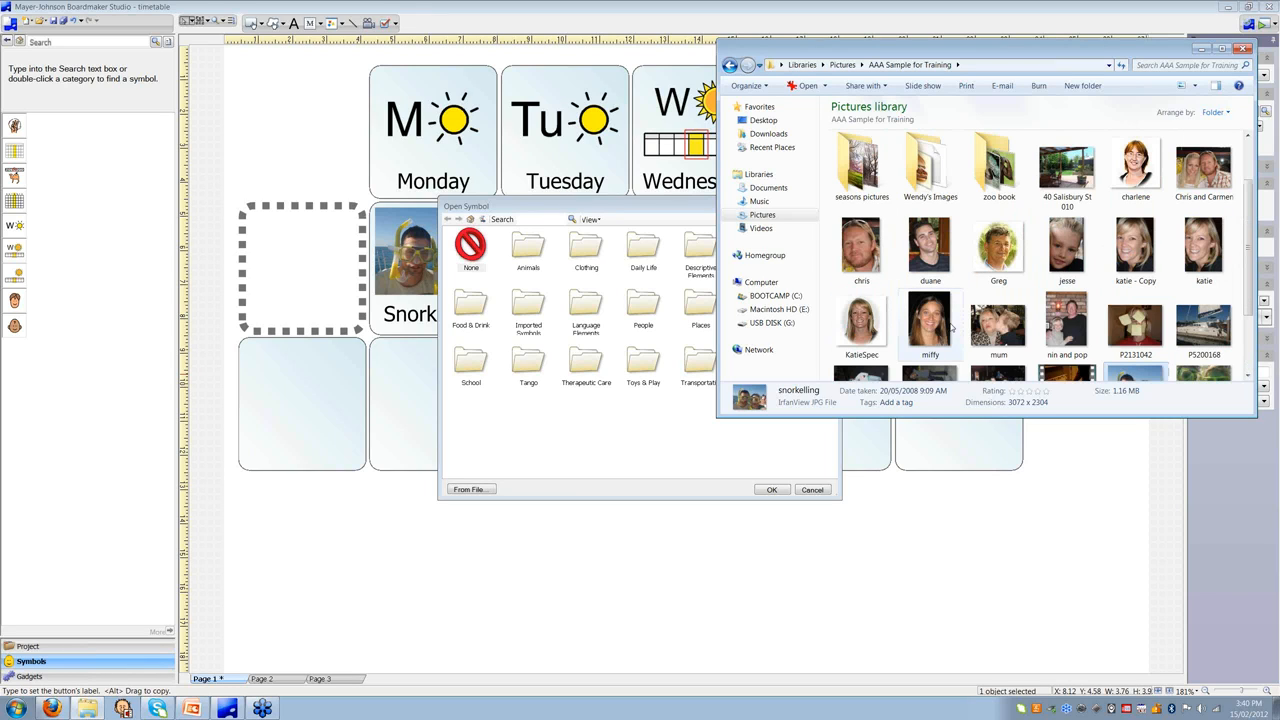
{"action": "scroll", "coordinate": [952, 327], "scroll_direction": "down", "scroll_amount": 1}
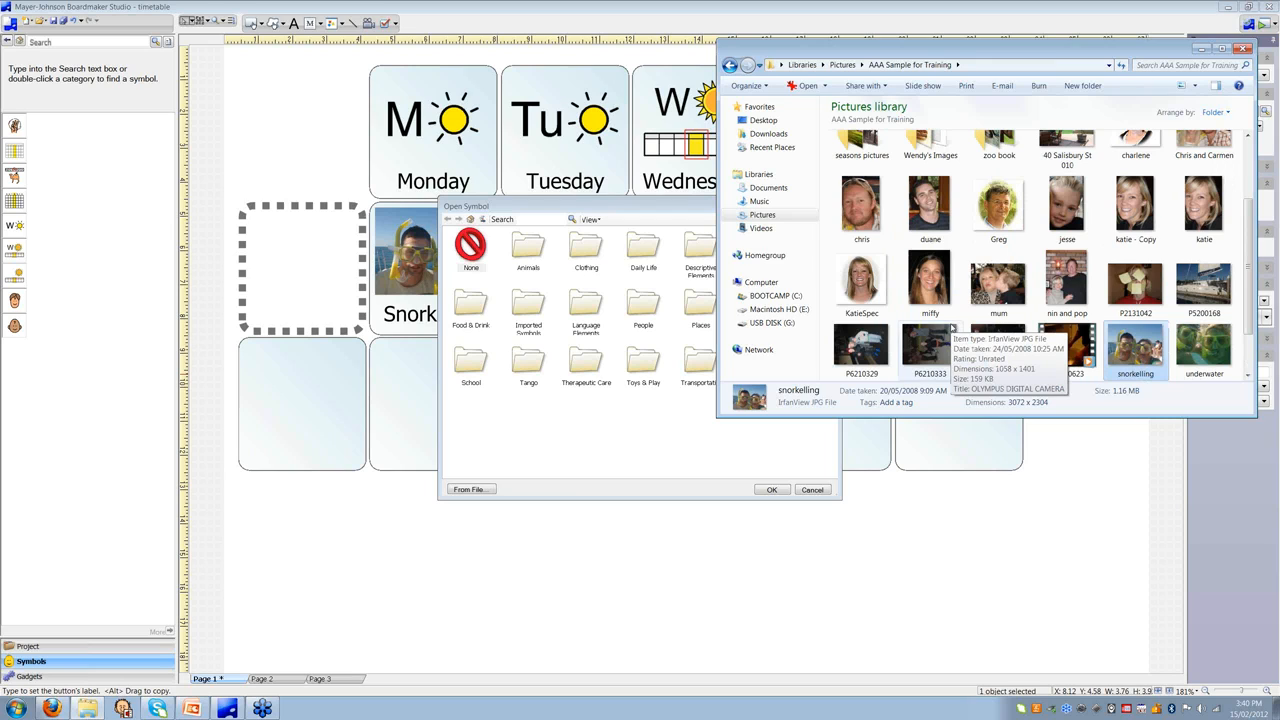
{"action": "scroll", "coordinate": [950, 328], "scroll_direction": "up", "scroll_amount": 2}
{"action": "scroll", "coordinate": [950, 328], "scroll_direction": "down", "scroll_amount": 2}
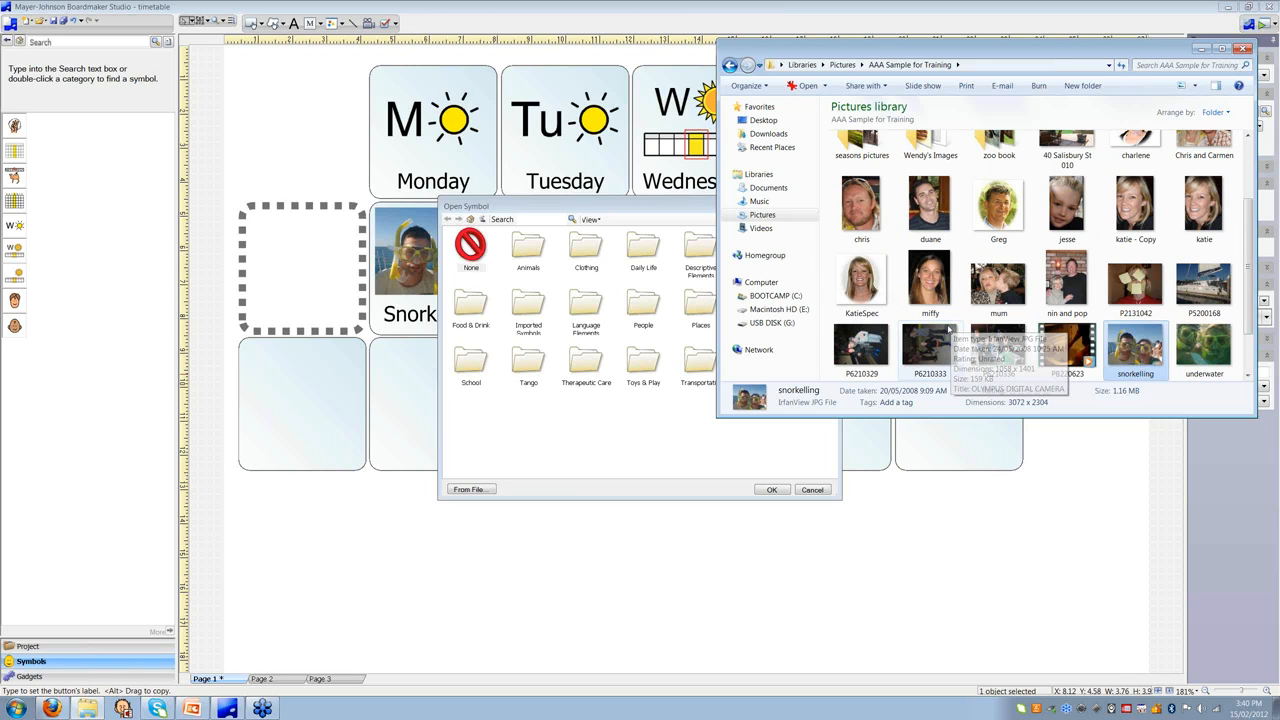
{"action": "scroll", "coordinate": [949, 328], "scroll_direction": "down", "scroll_amount": 1}
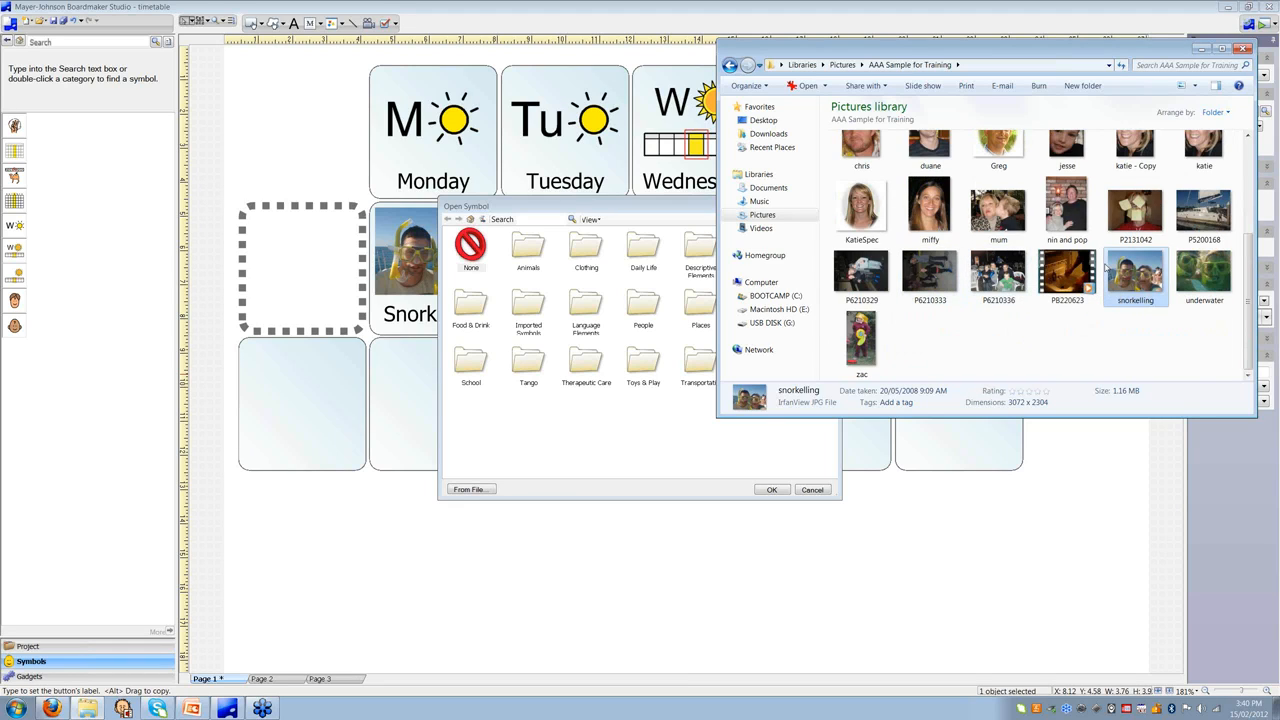
{"action": "left_click", "coordinate": [1214, 213]}
{"action": "left_click_drag", "start_coordinate": [1214, 213], "coordinate": [607, 428]}
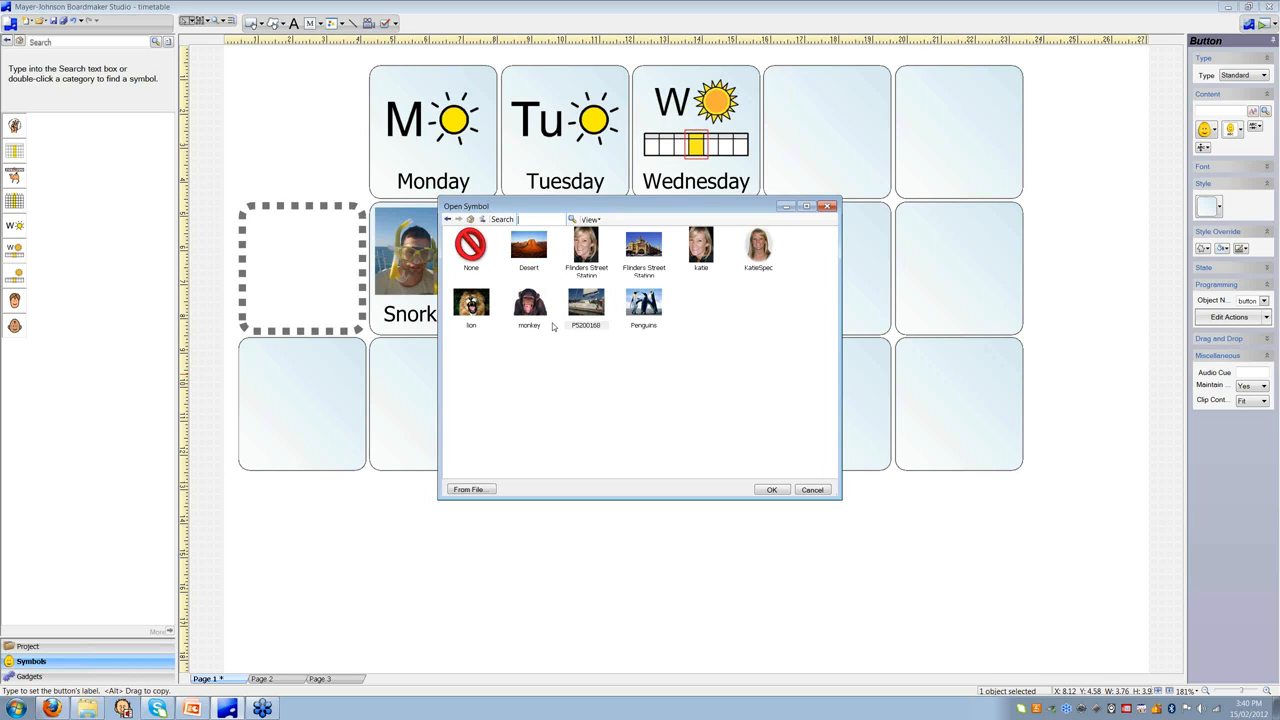
Edit the imported boat symbol, adding the label Sailing and removing the label P5200168.
{"action": "left_click", "coordinate": [590, 307]}
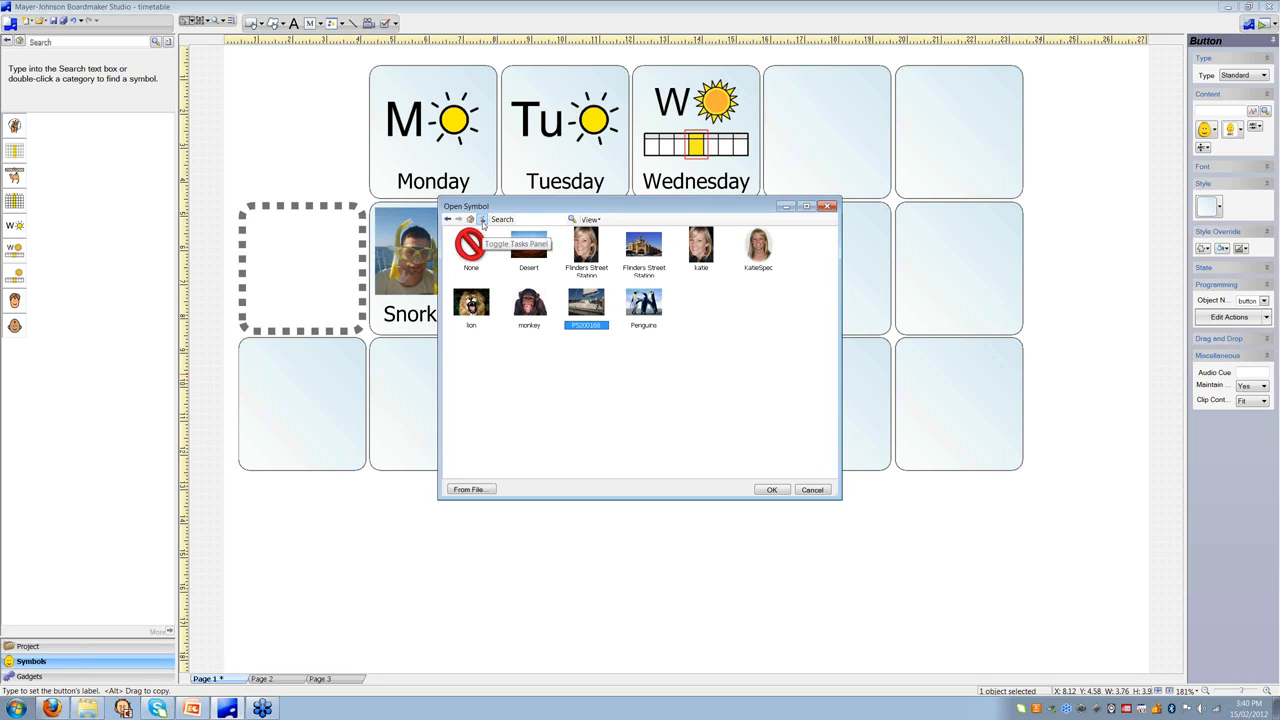
{"action": "left_click", "coordinate": [482, 220]}
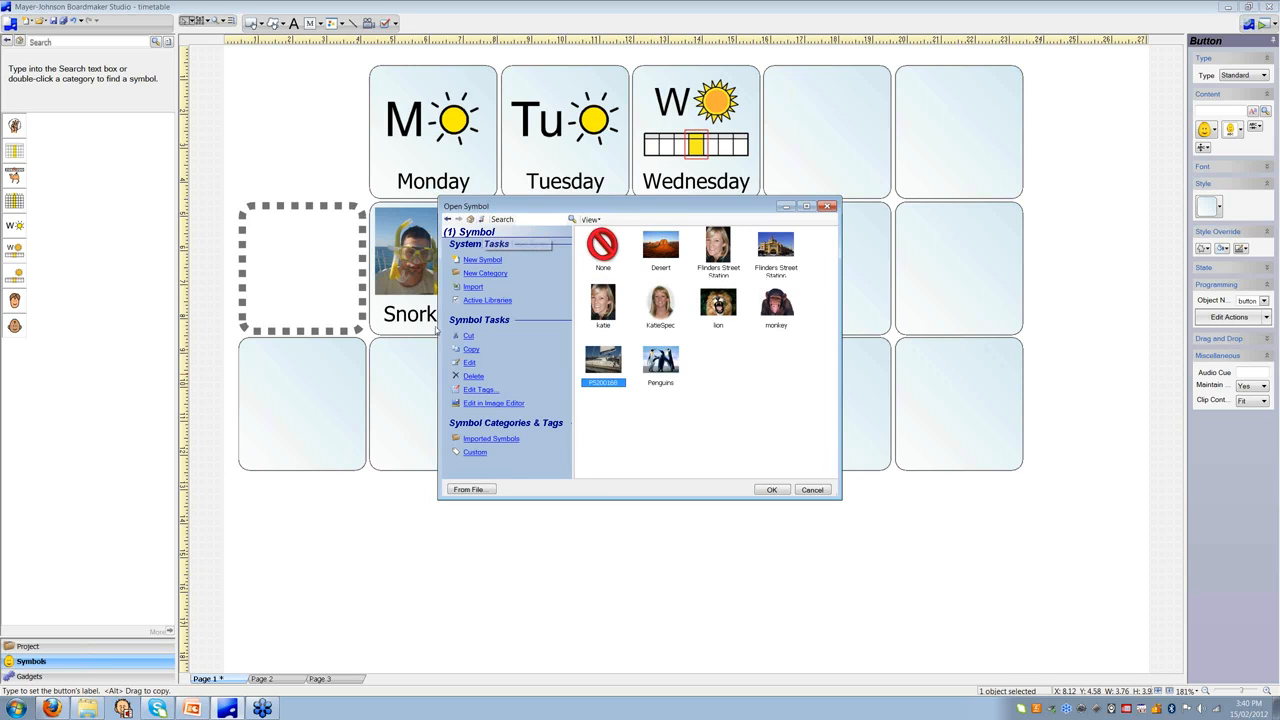
{"action": "left_click", "coordinate": [470, 364]}
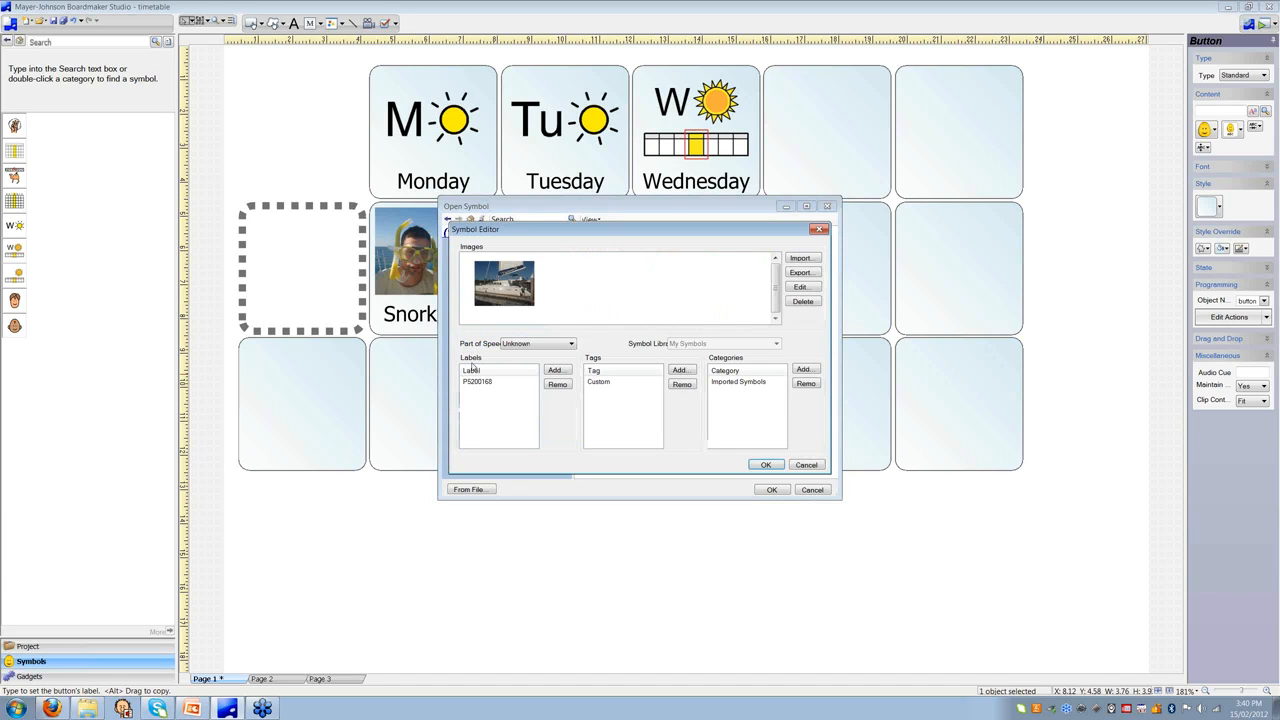
{"action": "left_click", "coordinate": [492, 386]}
{"action": "left_click", "coordinate": [554, 372]}
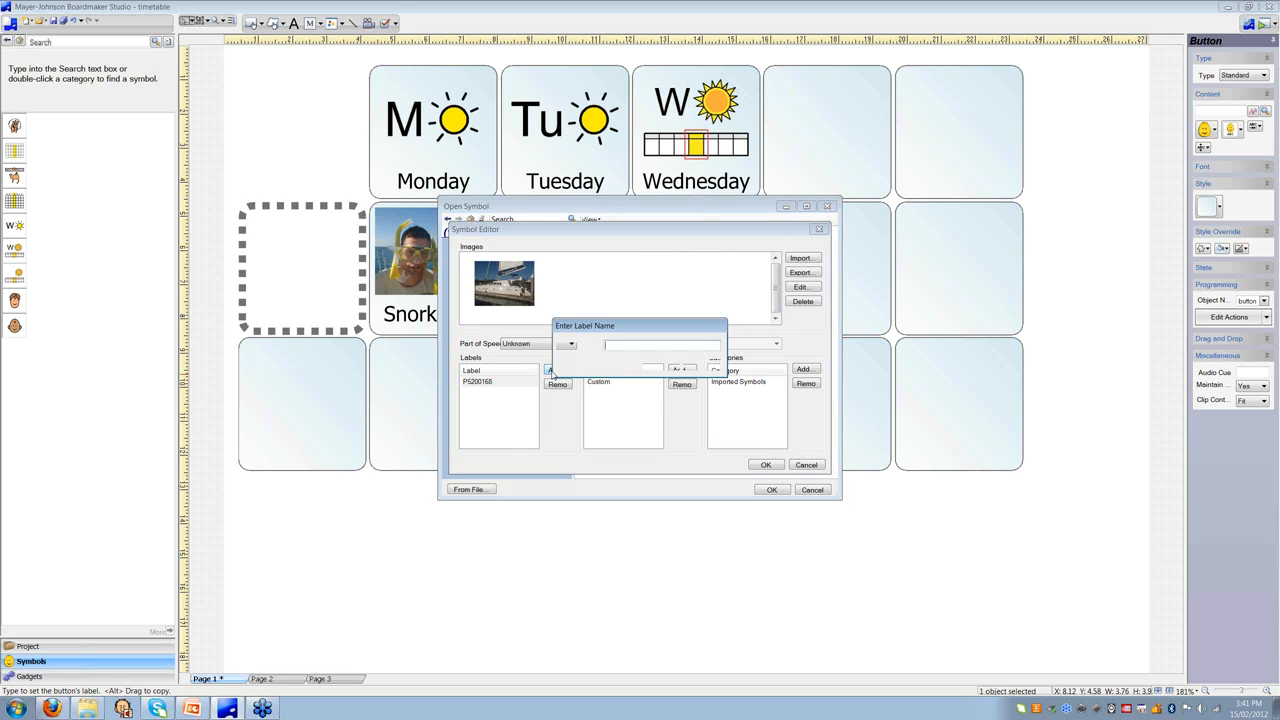
{"action": "type", "text": "Sailing"}
{"action": "left_click", "coordinate": [659, 365]}
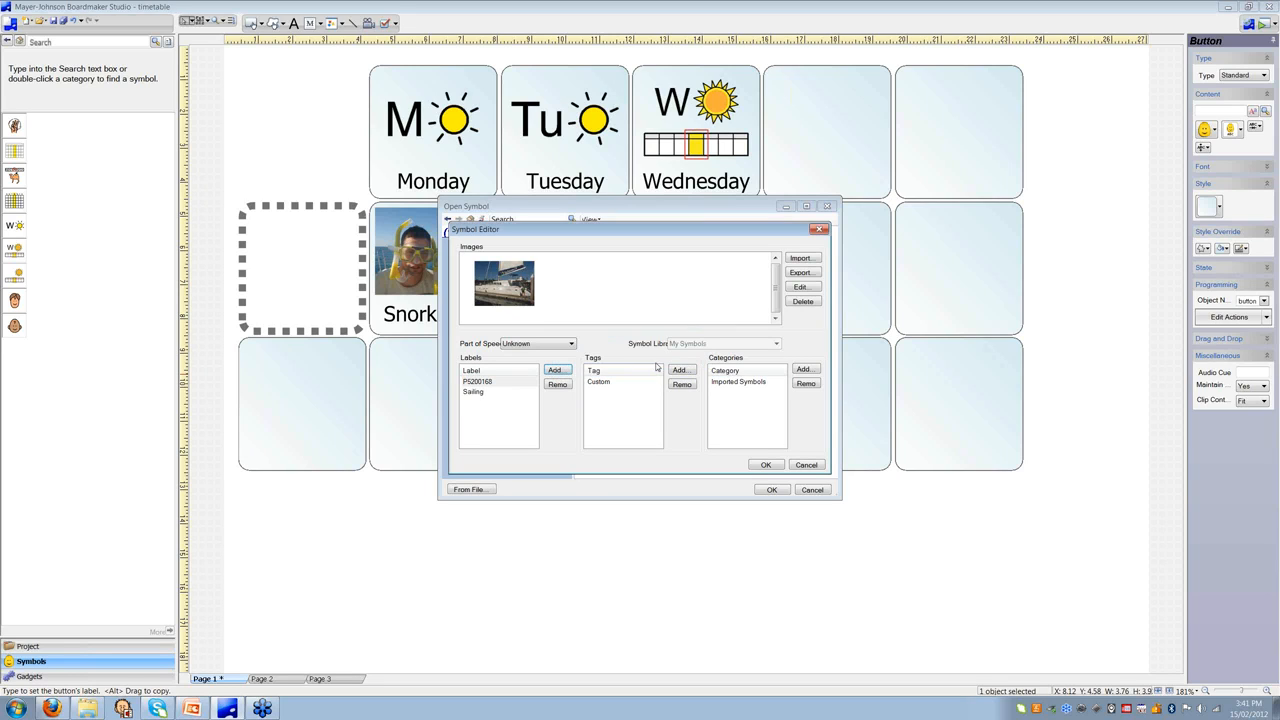
{"action": "left_click", "coordinate": [500, 383]}
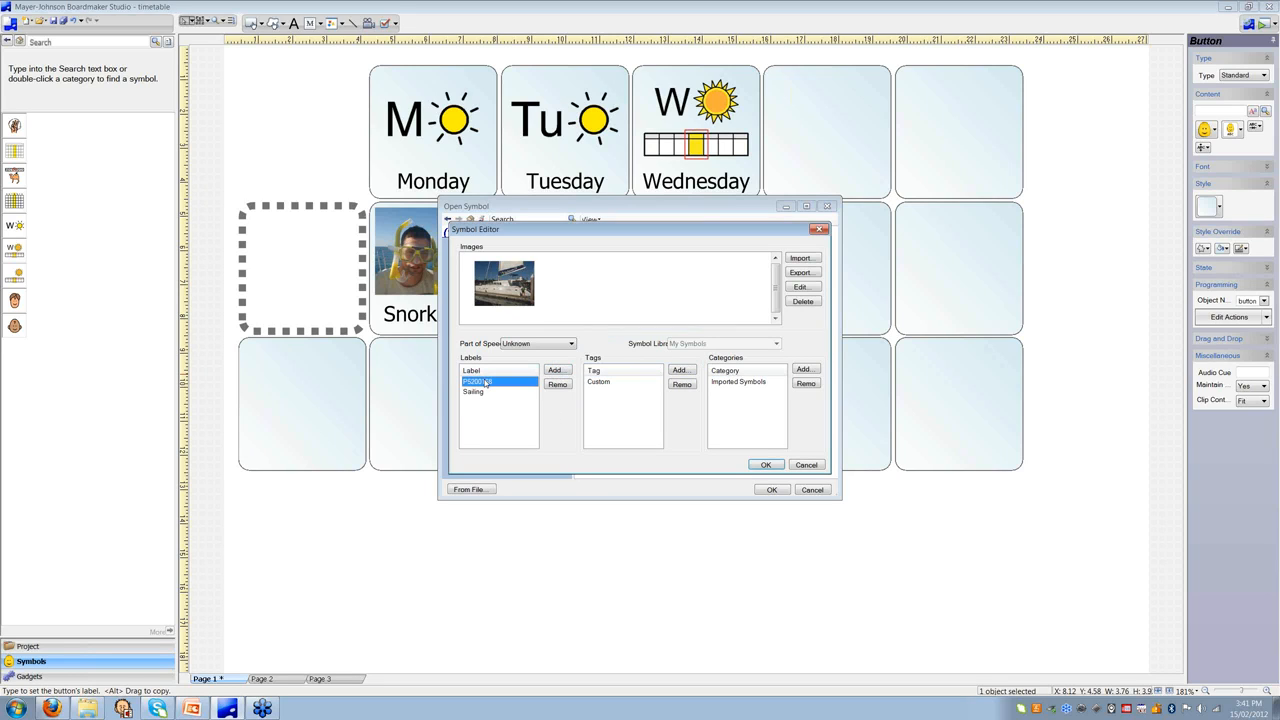
{"action": "left_click", "coordinate": [557, 385]}
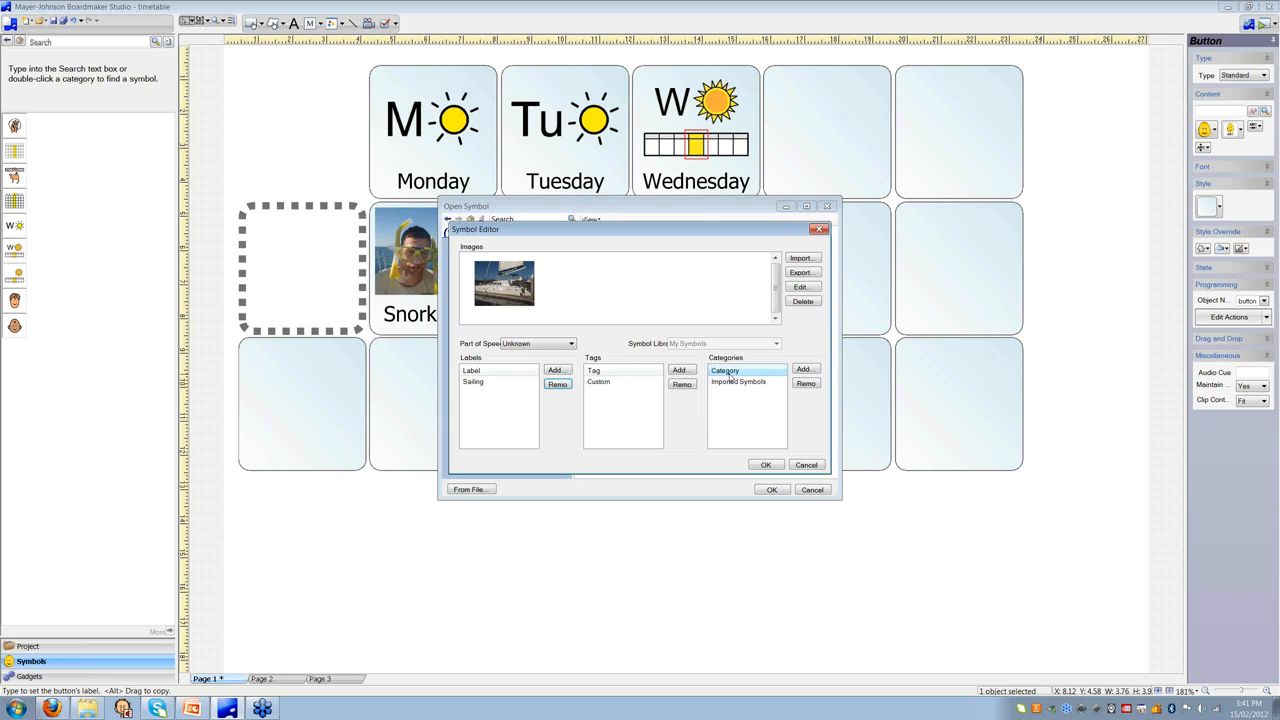
Add the Entertainment category under Events to the sailing symbol and place it on the button below Tuesday.
{"action": "left_click", "coordinate": [803, 372]}
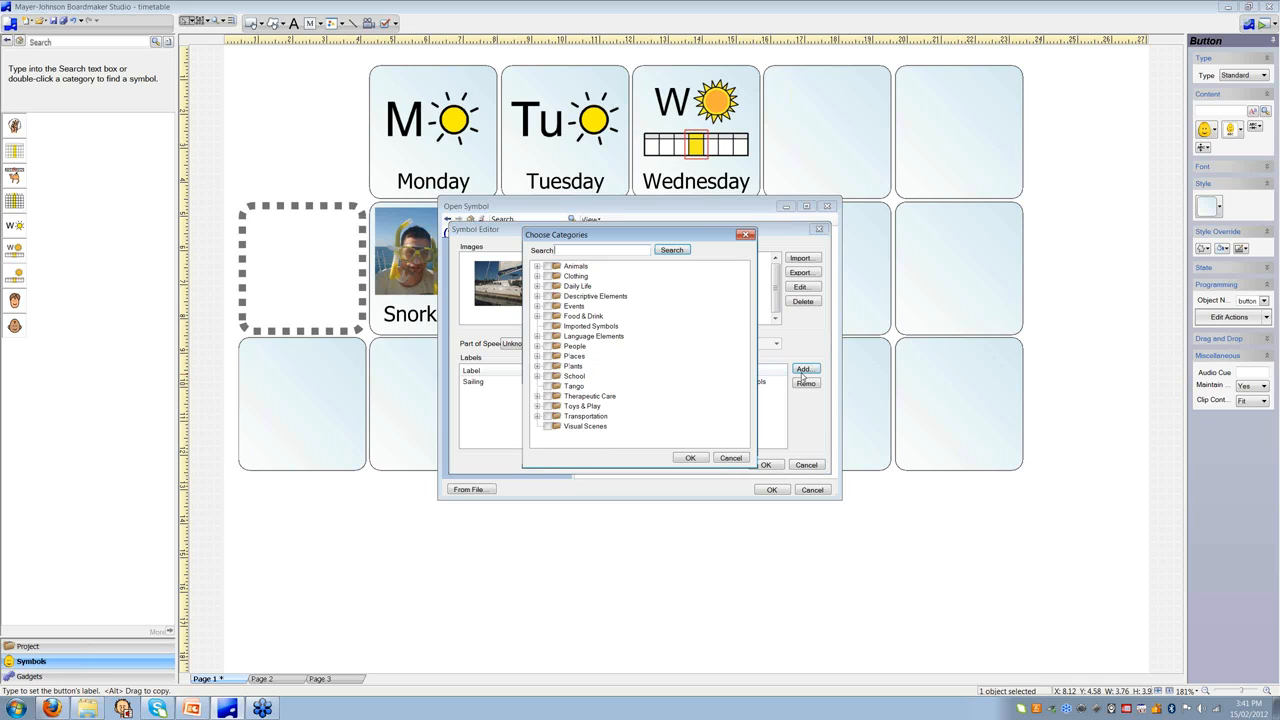
{"action": "double_click", "coordinate": [575, 306]}
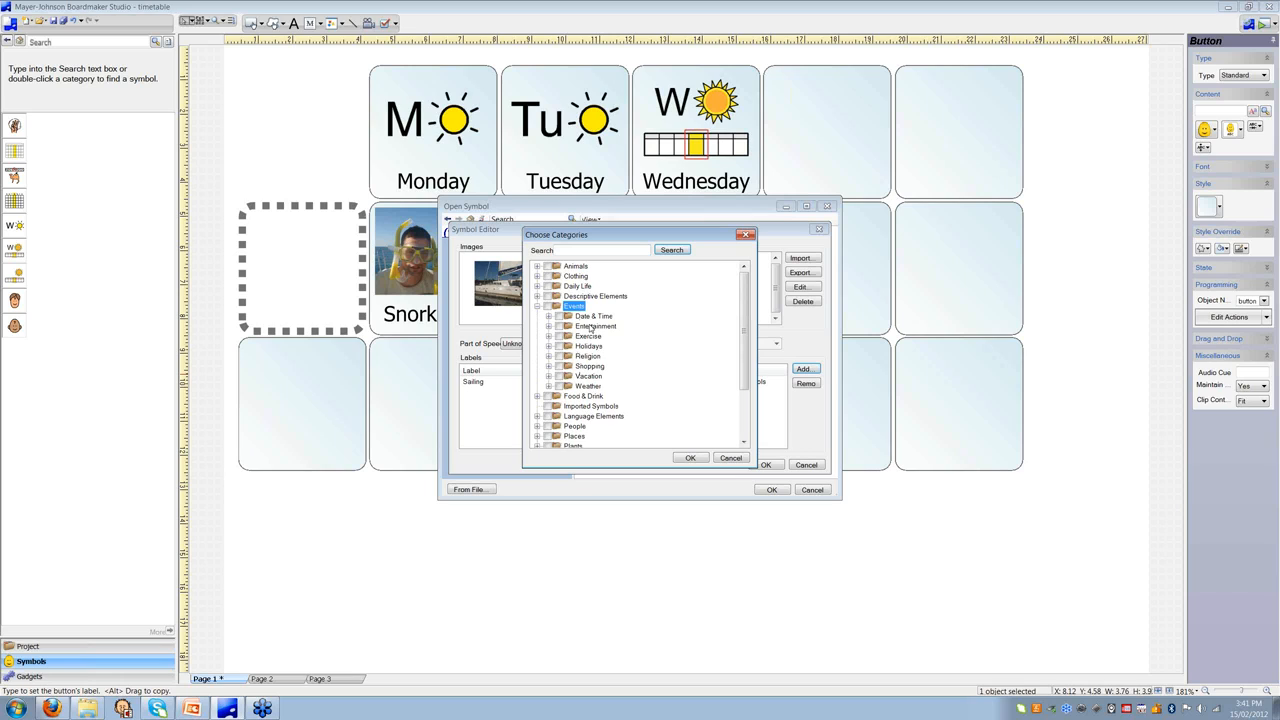
{"action": "left_click", "coordinate": [559, 327]}
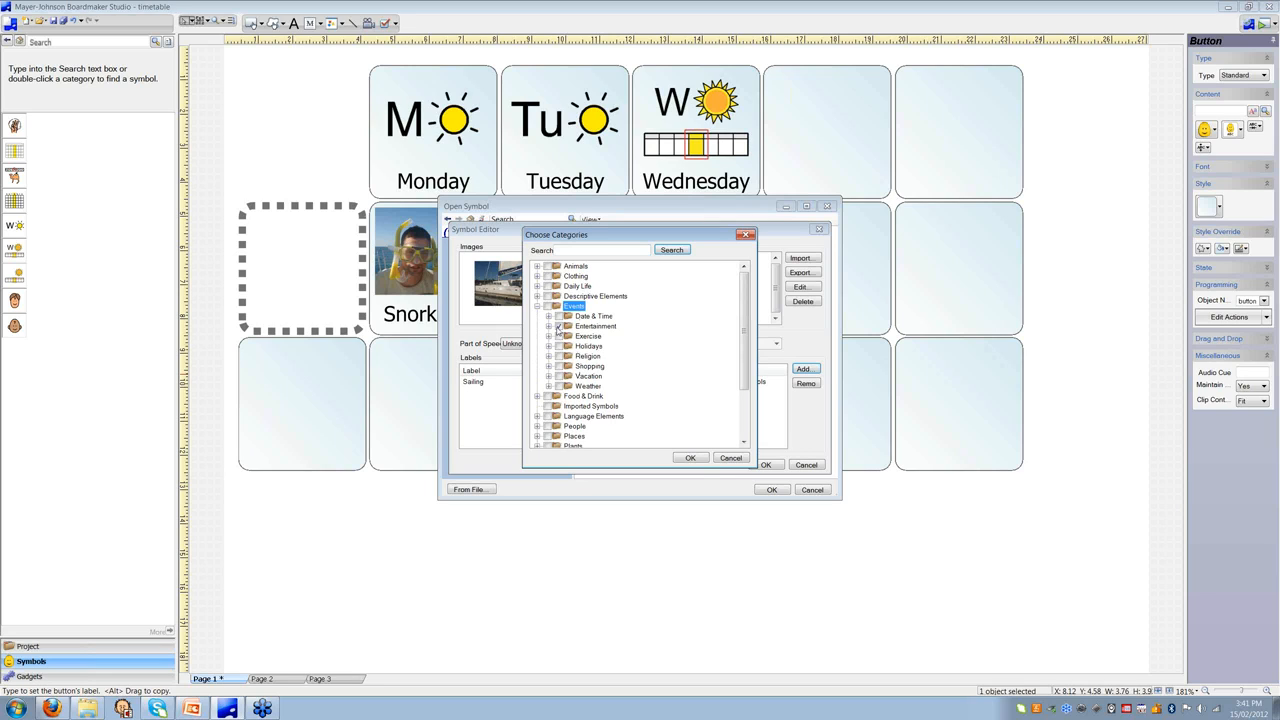
{"action": "left_click", "coordinate": [701, 461]}
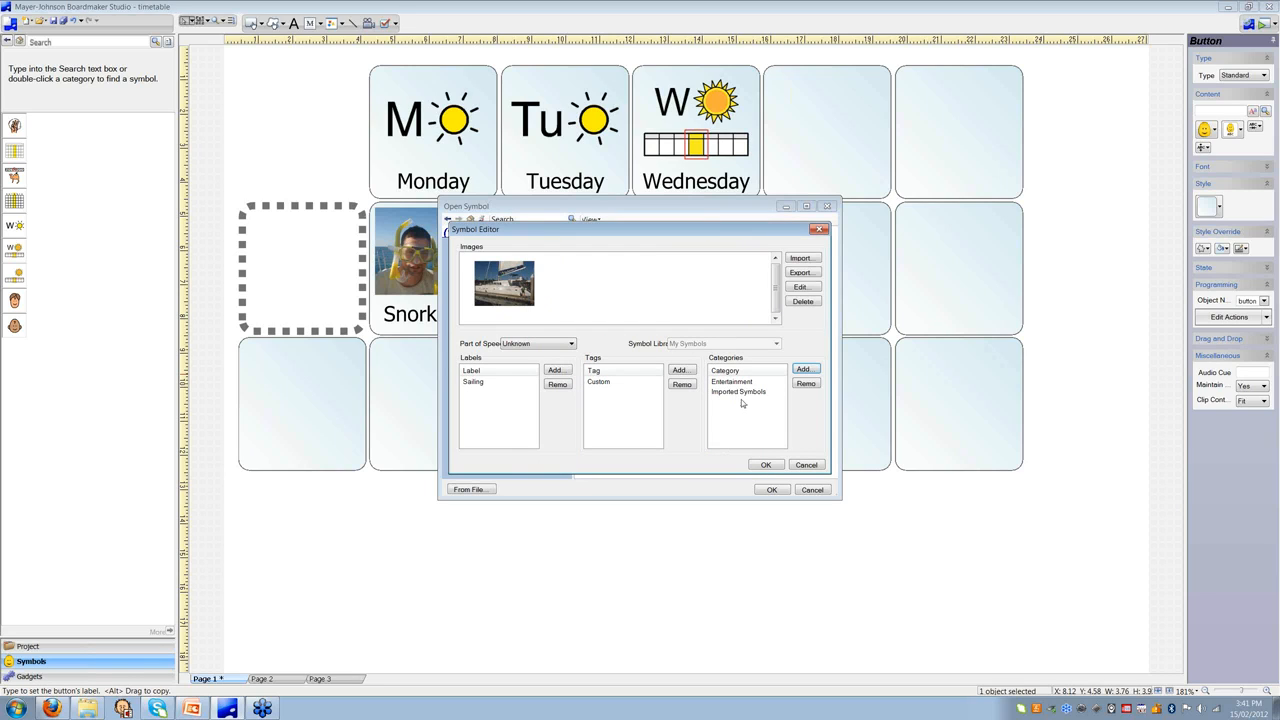
{"action": "left_click", "coordinate": [766, 465]}
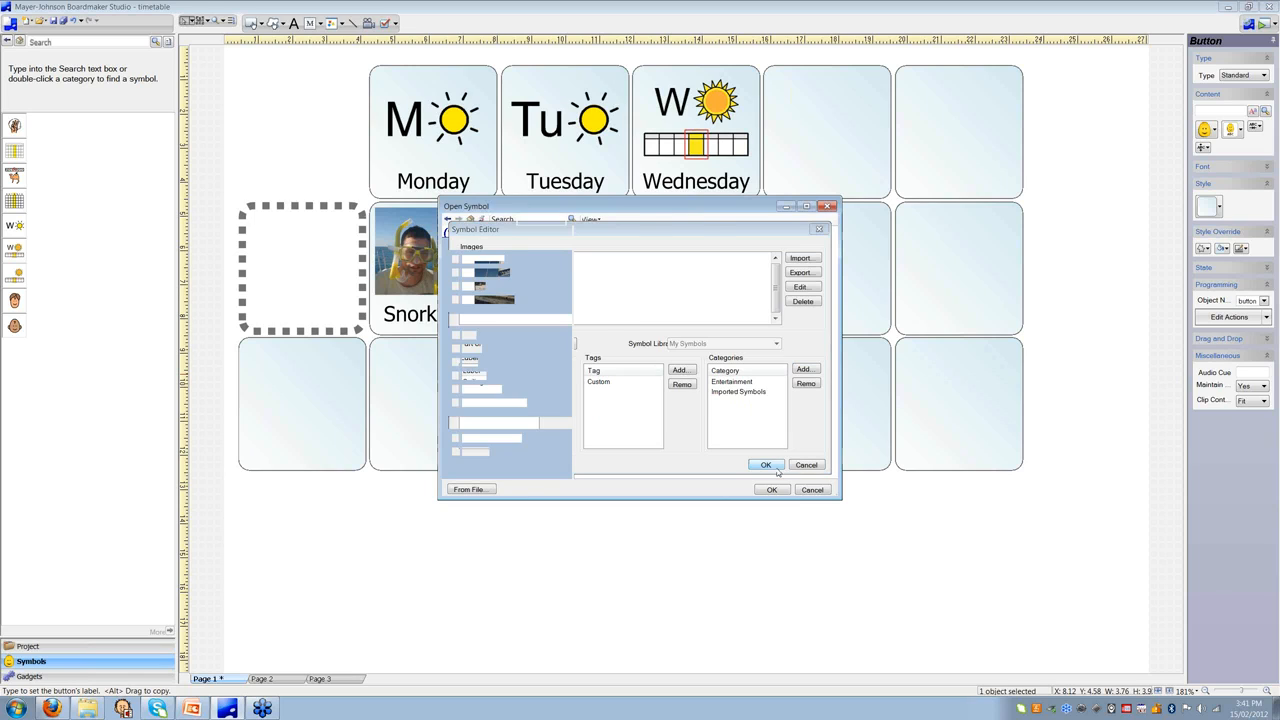
{"action": "left_click", "coordinate": [773, 489]}
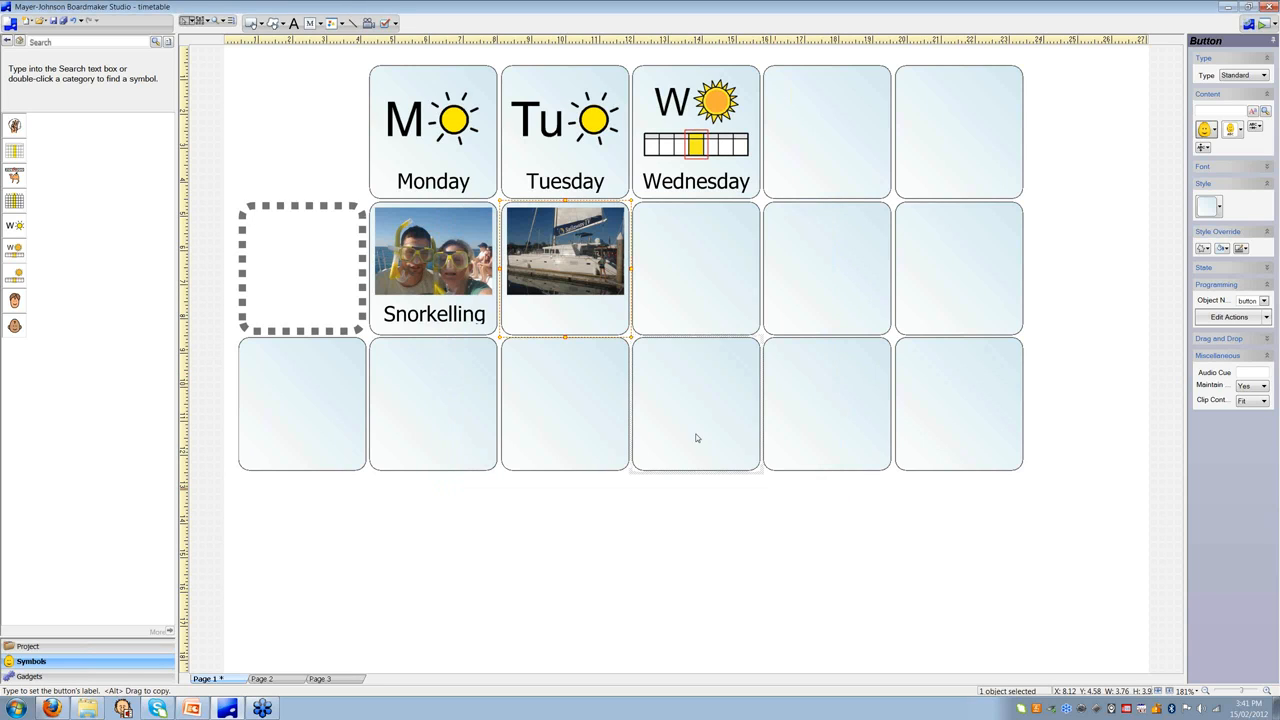
Label the empty button below Wednesday Sailing so that it takes the matching boat photo.
{"action": "left_click", "coordinate": [703, 303]}
{"action": "type", "text": "s"}
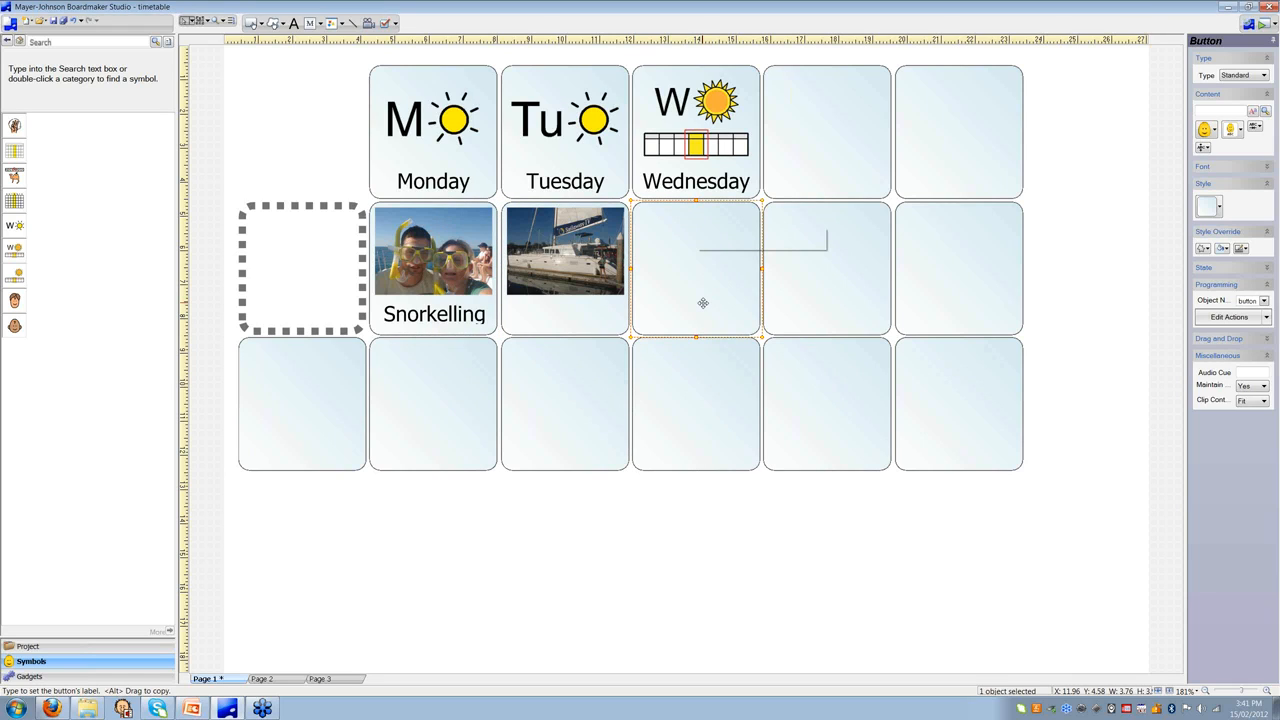
{"action": "type", "text": "ailing"}
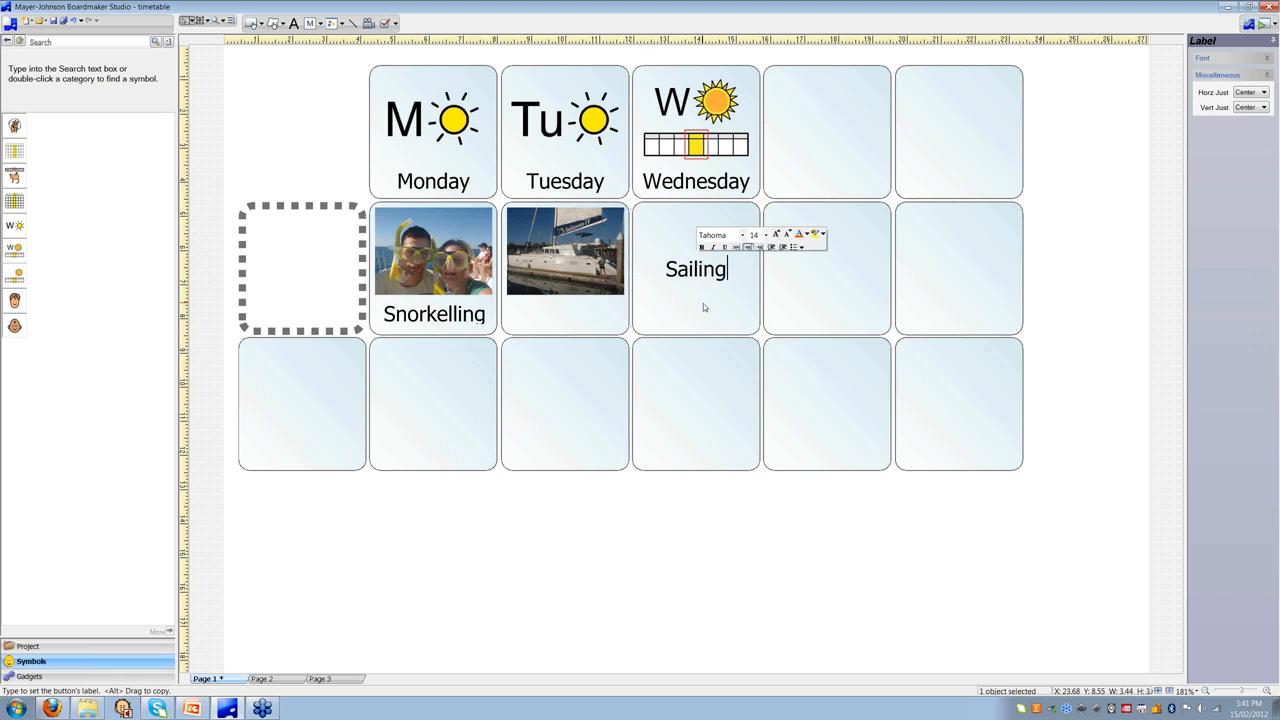
{"action": "key", "text": "Return"}
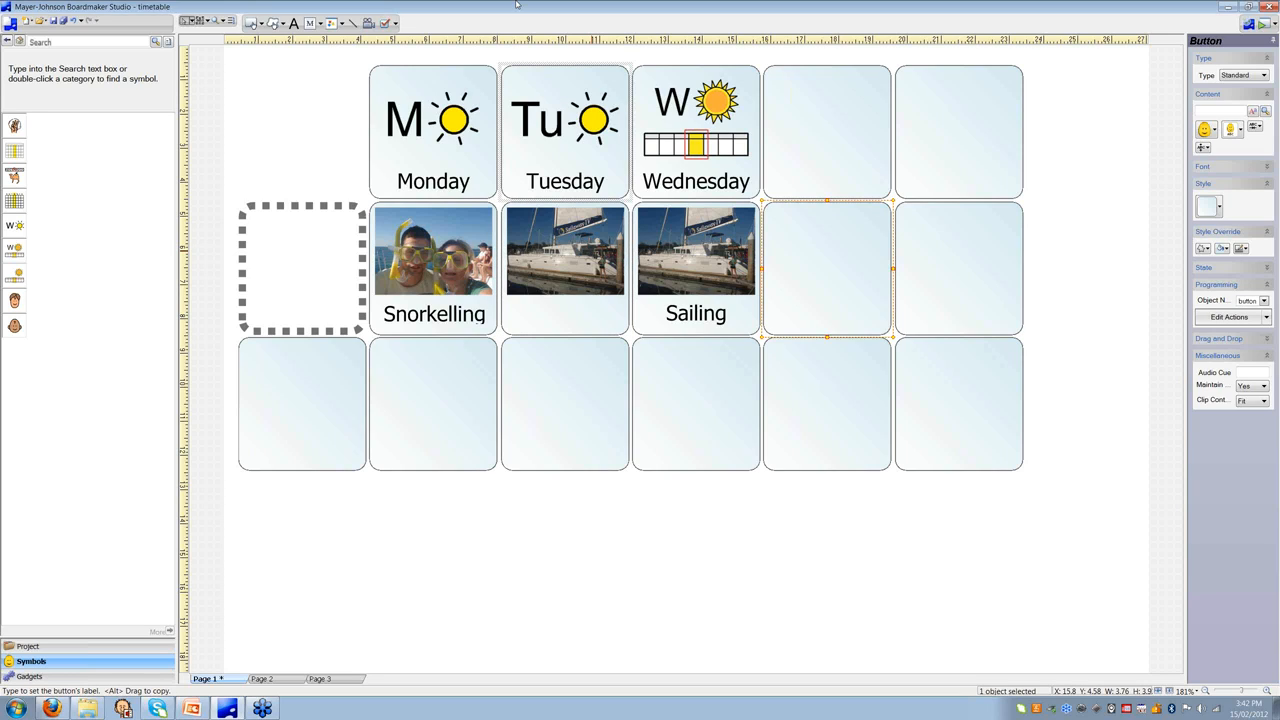
On Page 2, draw a group button near the upper-left corner and enlarge it to about 19.8 wide and 15 high.
{"action": "left_click", "coordinate": [30, 647]}
{"action": "left_click", "coordinate": [27, 104]}
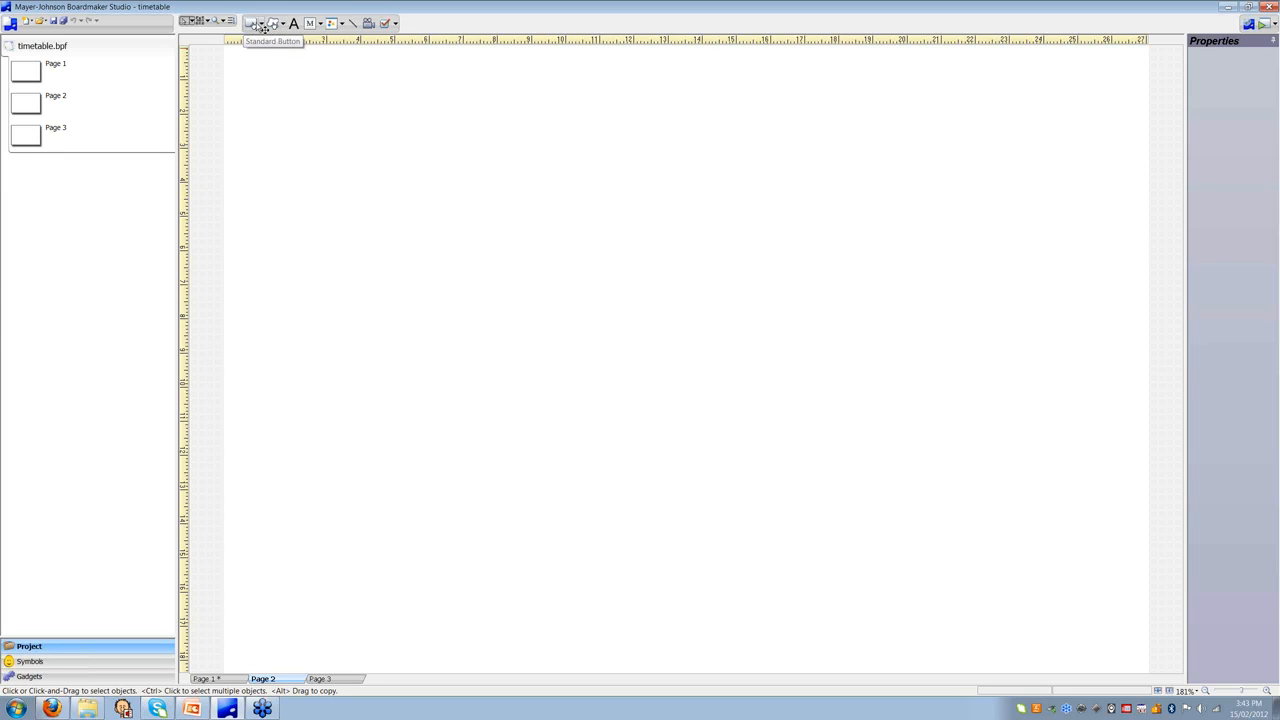
{"action": "left_click", "coordinate": [262, 23]}
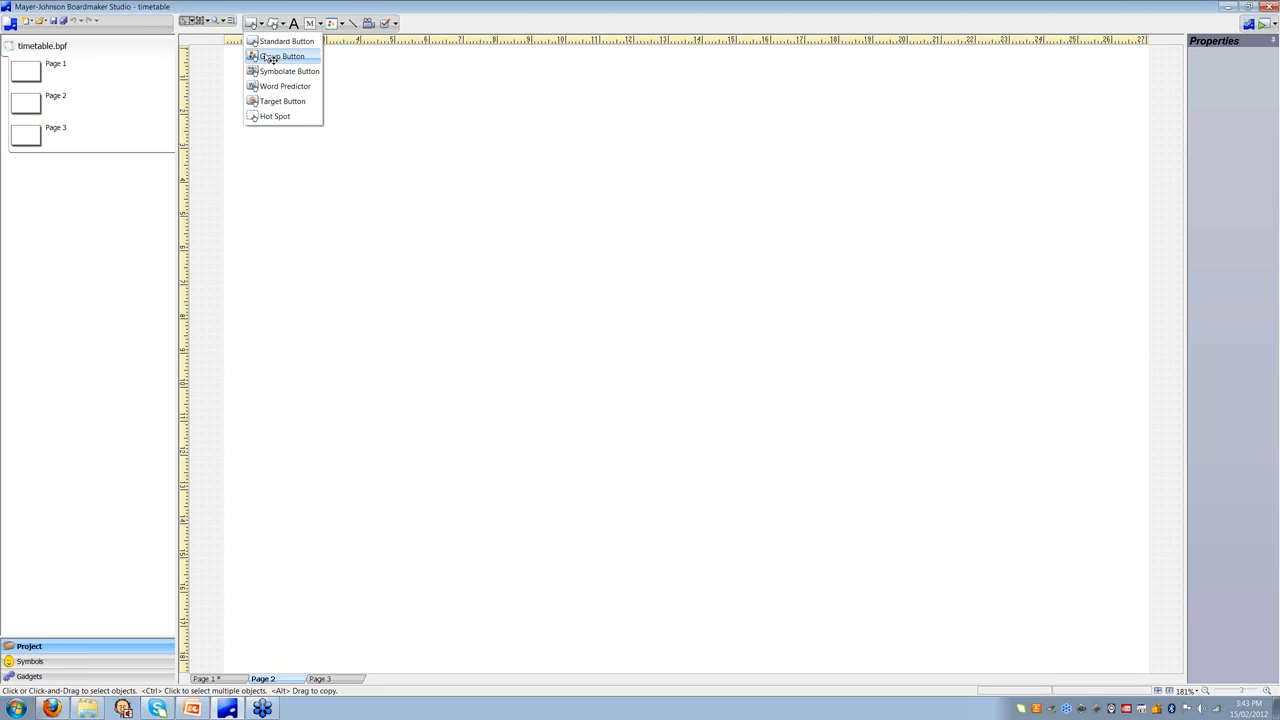
{"action": "left_click", "coordinate": [266, 55]}
{"action": "mouse_move", "coordinate": [270, 92]}
{"action": "left_mouse_down"}
{"action": "mouse_move", "coordinate": [443, 280]}
{"action": "mouse_move", "coordinate": [563, 366]}
{"action": "mouse_move", "coordinate": [523, 318]}
{"action": "left_mouse_up"}
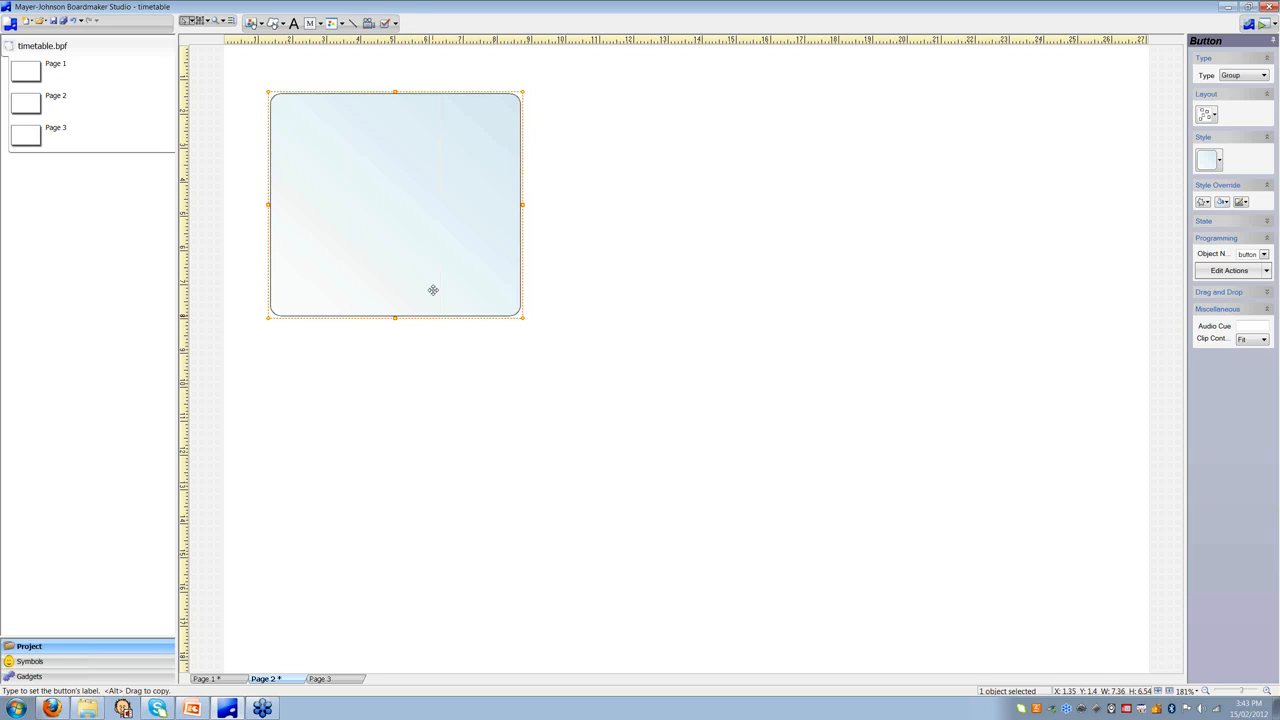
{"action": "left_click", "coordinate": [30, 661]}
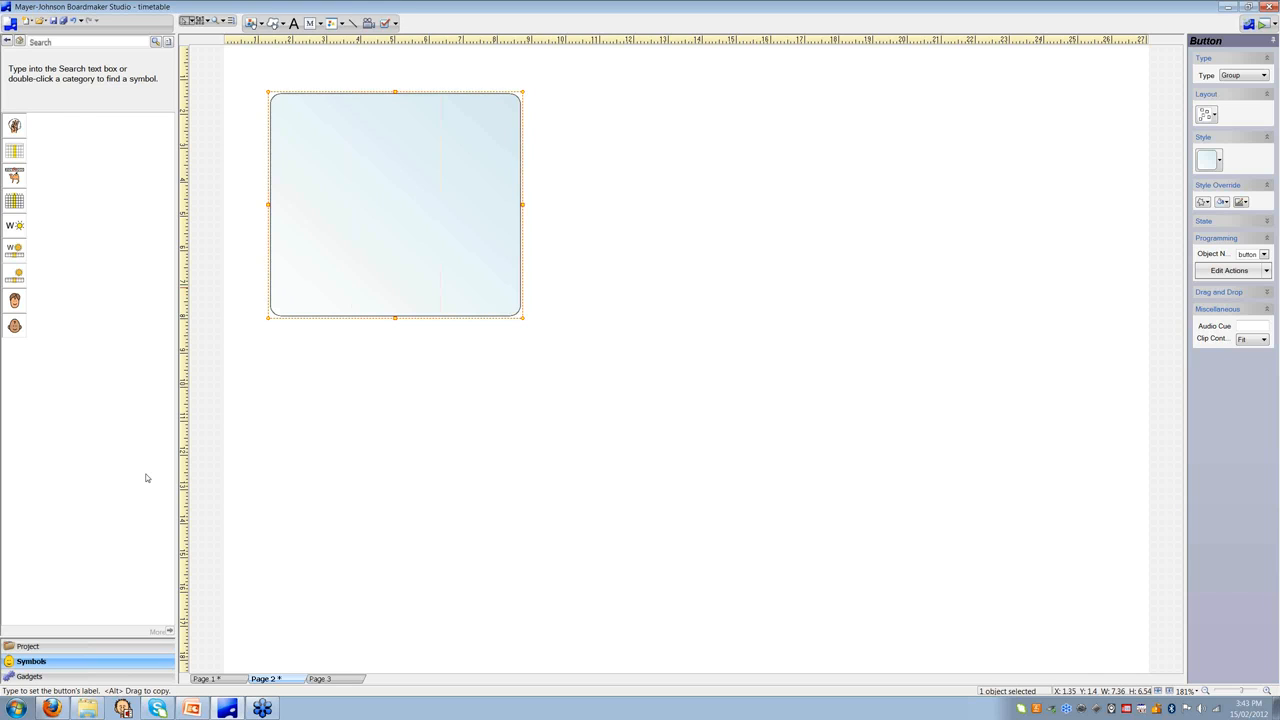
{"action": "left_click_drag", "start_coordinate": [521, 315], "coordinate": [949, 612]}
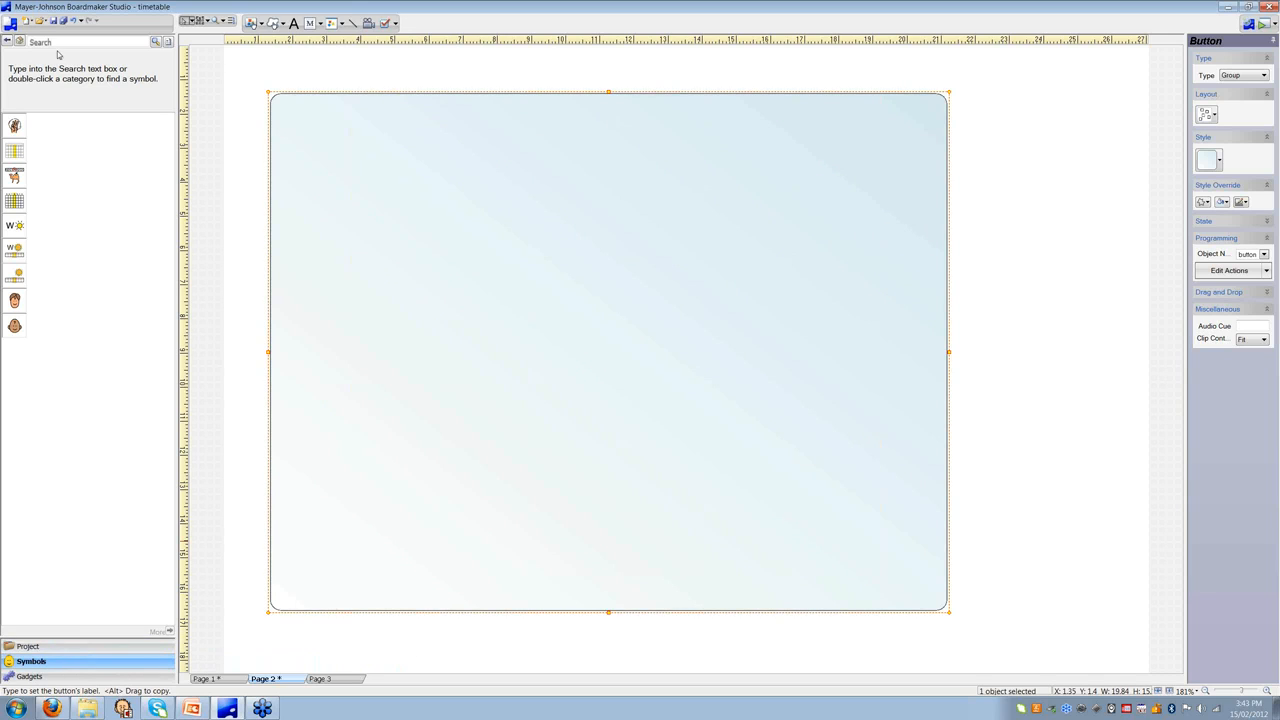
Return to the top-level symbol categories and open Vehicles within the Transportation category.
{"action": "left_click", "coordinate": [6, 42]}
{"action": "left_click", "coordinate": [6, 42]}
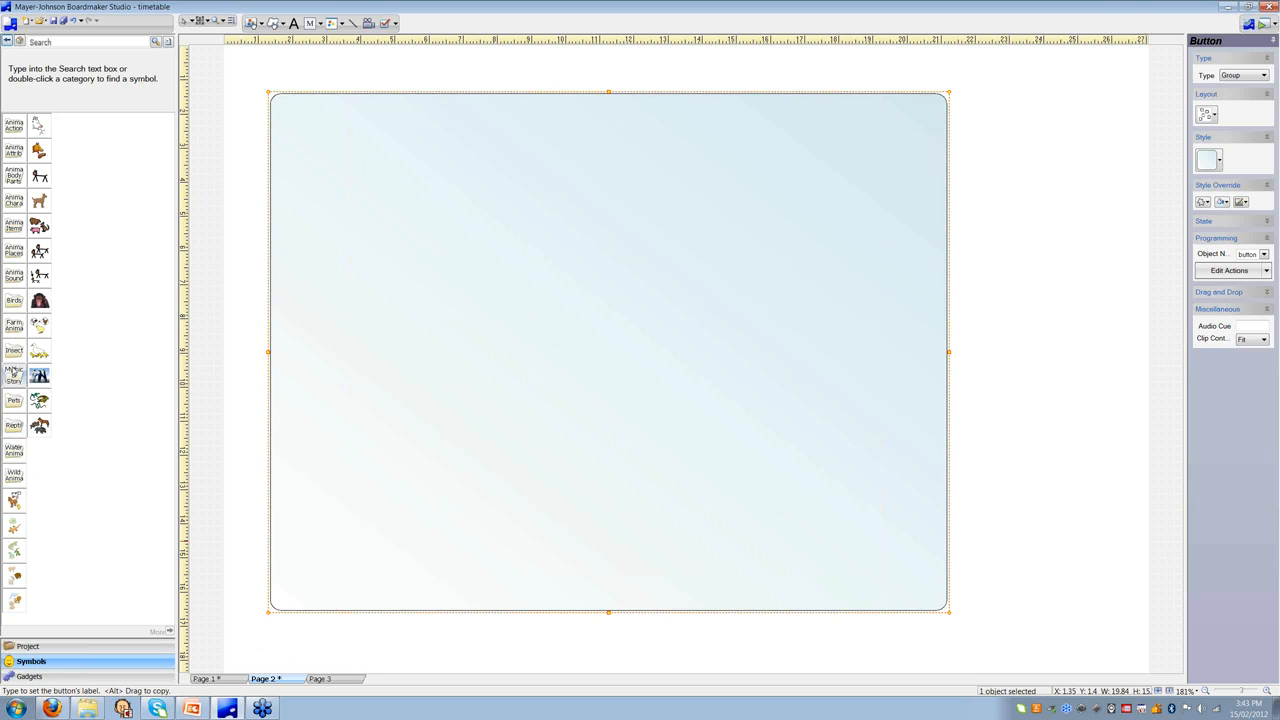
{"action": "left_click", "coordinate": [7, 42]}
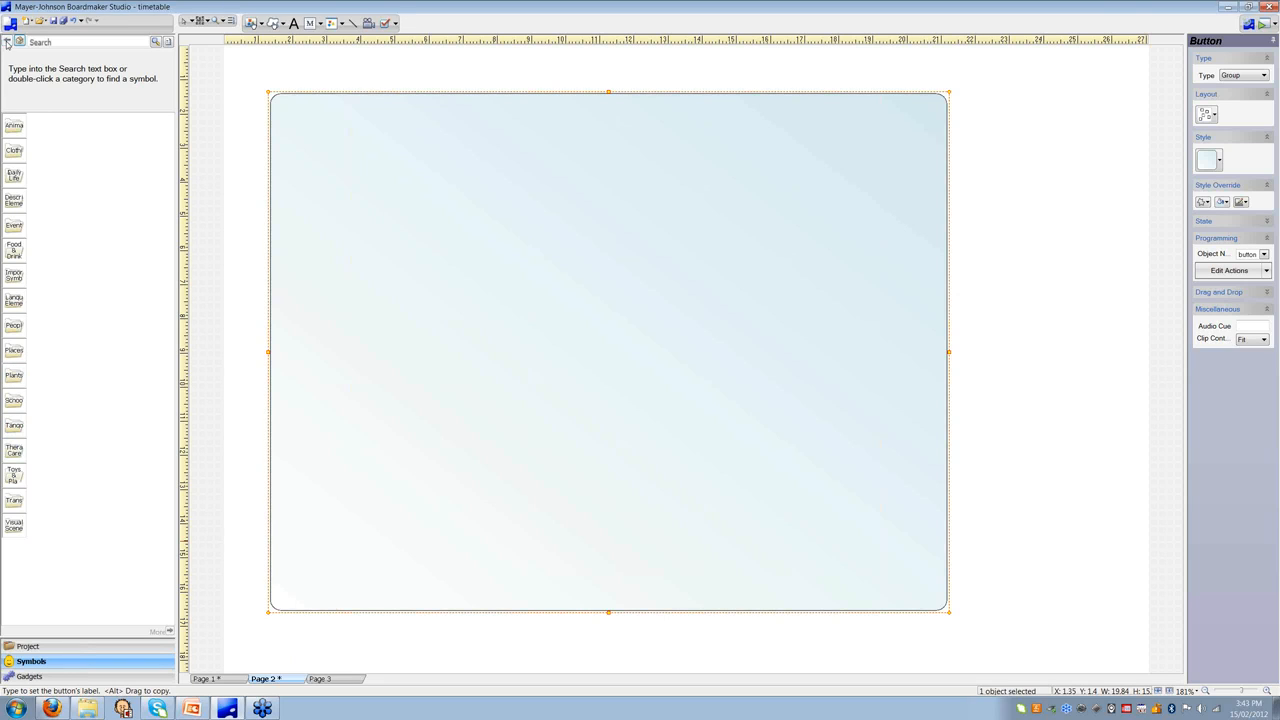
{"action": "double_click", "coordinate": [12, 503]}
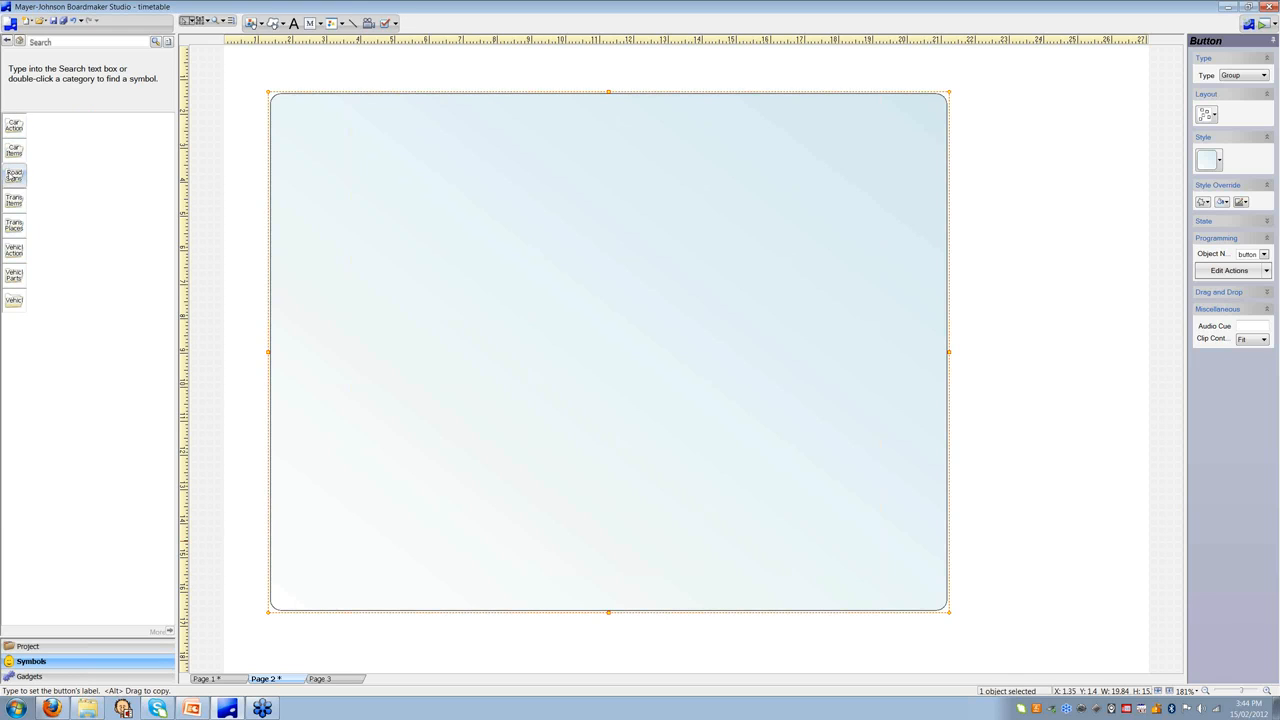
{"action": "left_click", "coordinate": [22, 205]}
{"action": "double_click", "coordinate": [22, 205]}
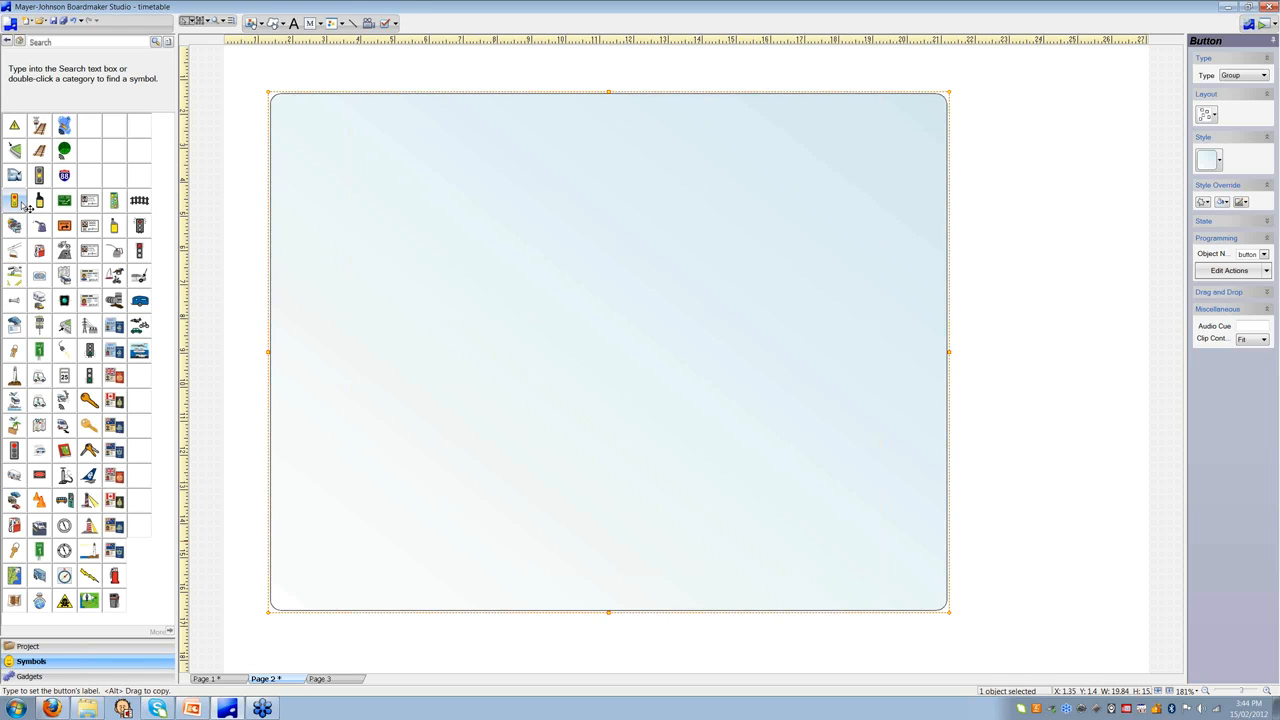
{"action": "key", "text": "BackSpace"}
{"action": "left_click", "coordinate": [15, 303]}
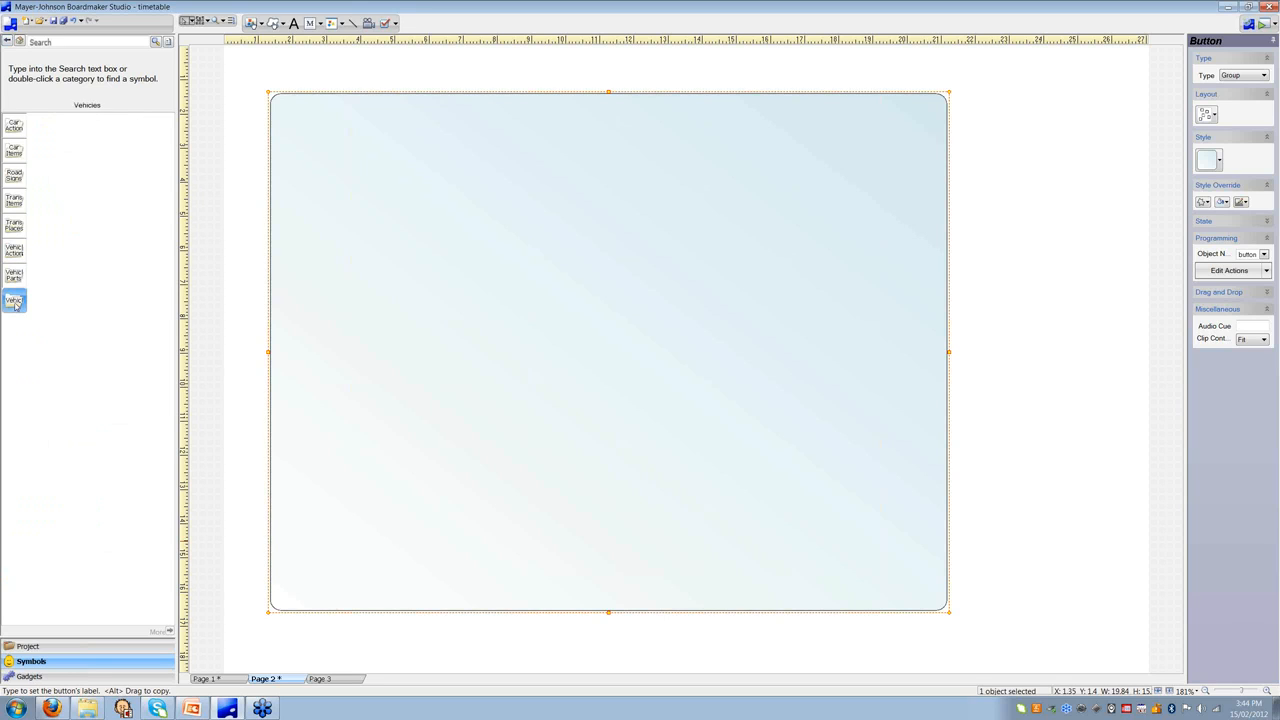
{"action": "double_click", "coordinate": [15, 303]}
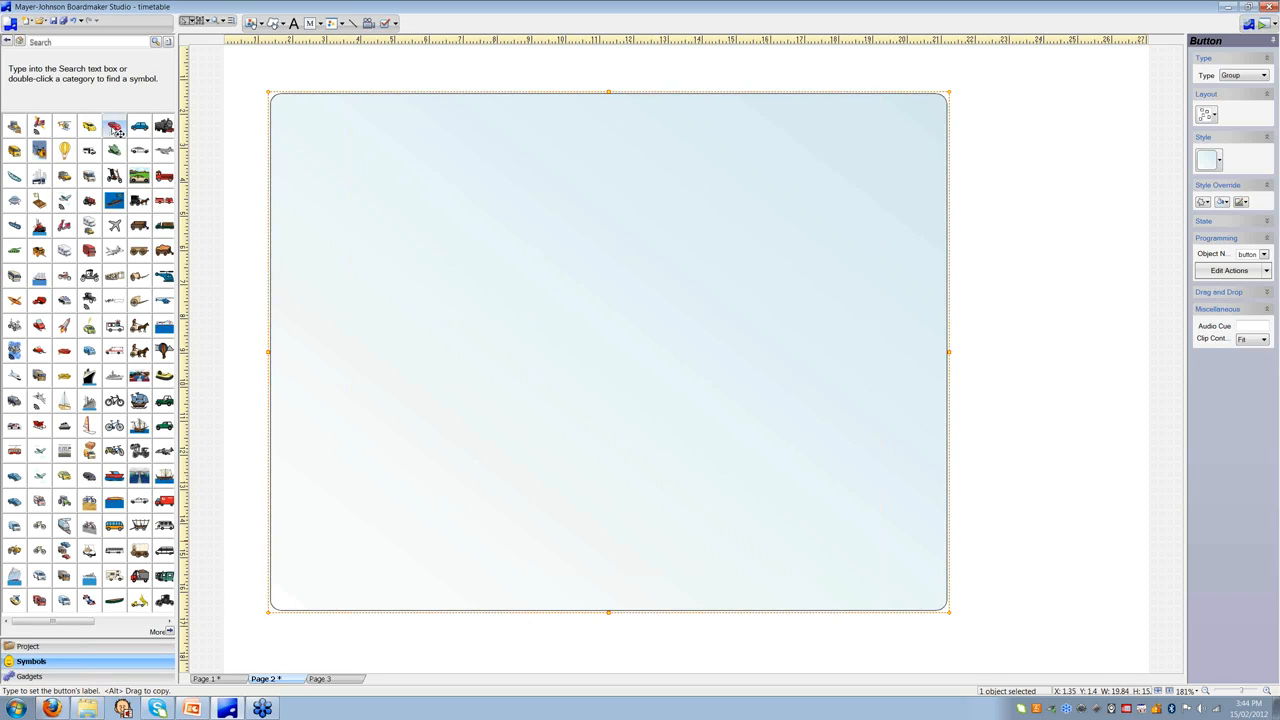
Place the blue car, red fire engine and grey aeroplane symbols in the upper-left part of the group button.
{"action": "left_click_drag", "start_coordinate": [139, 126], "coordinate": [330, 185]}
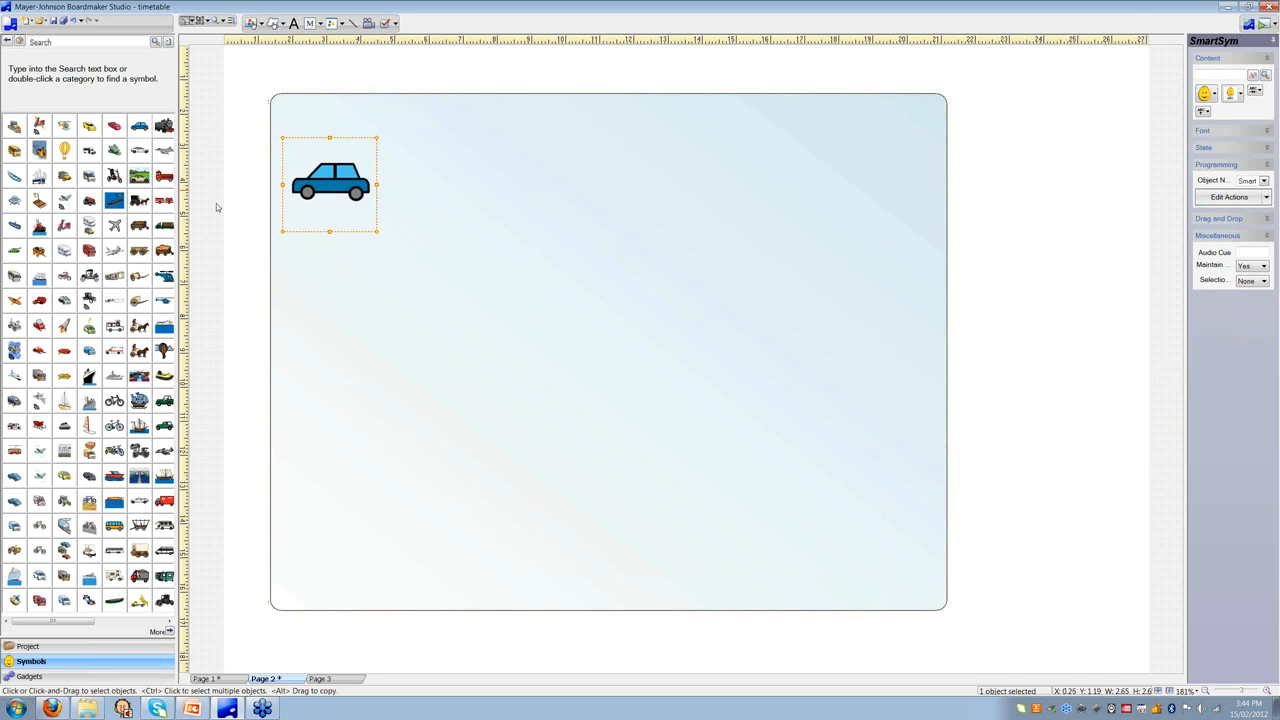
{"action": "left_click_drag", "start_coordinate": [164, 182], "coordinate": [333, 258]}
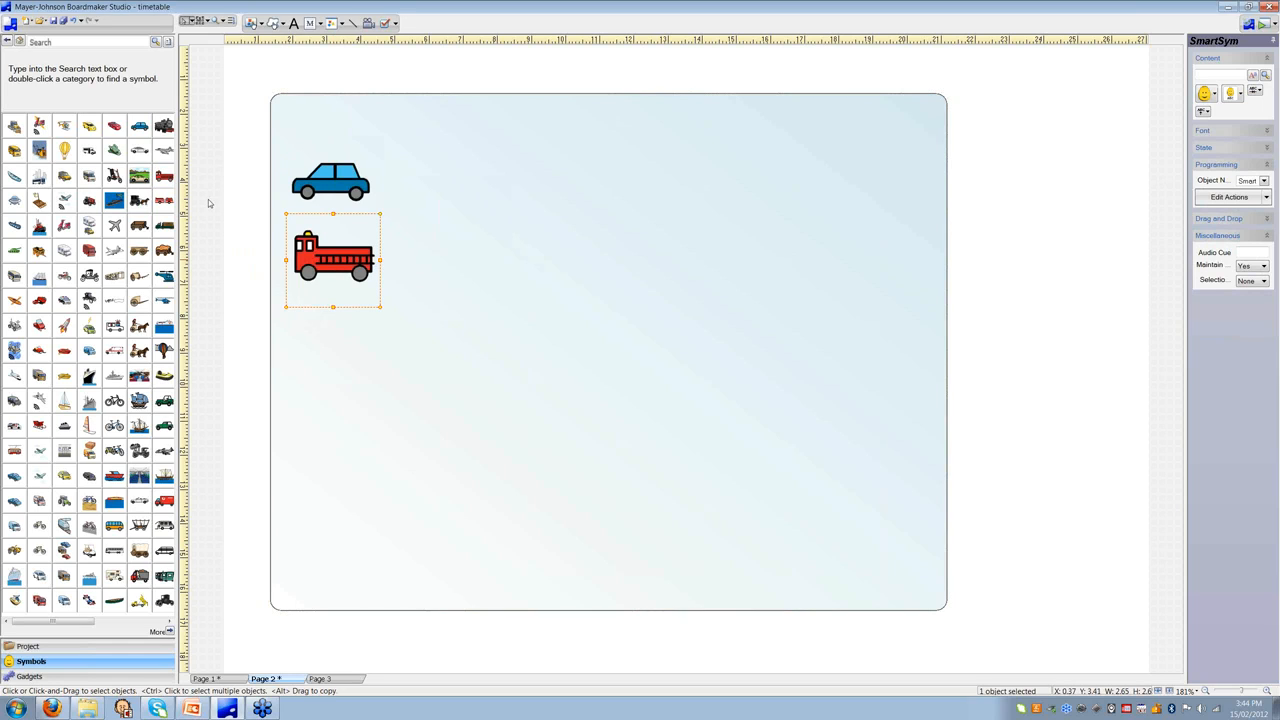
{"action": "left_click_drag", "start_coordinate": [366, 248], "coordinate": [447, 198]}
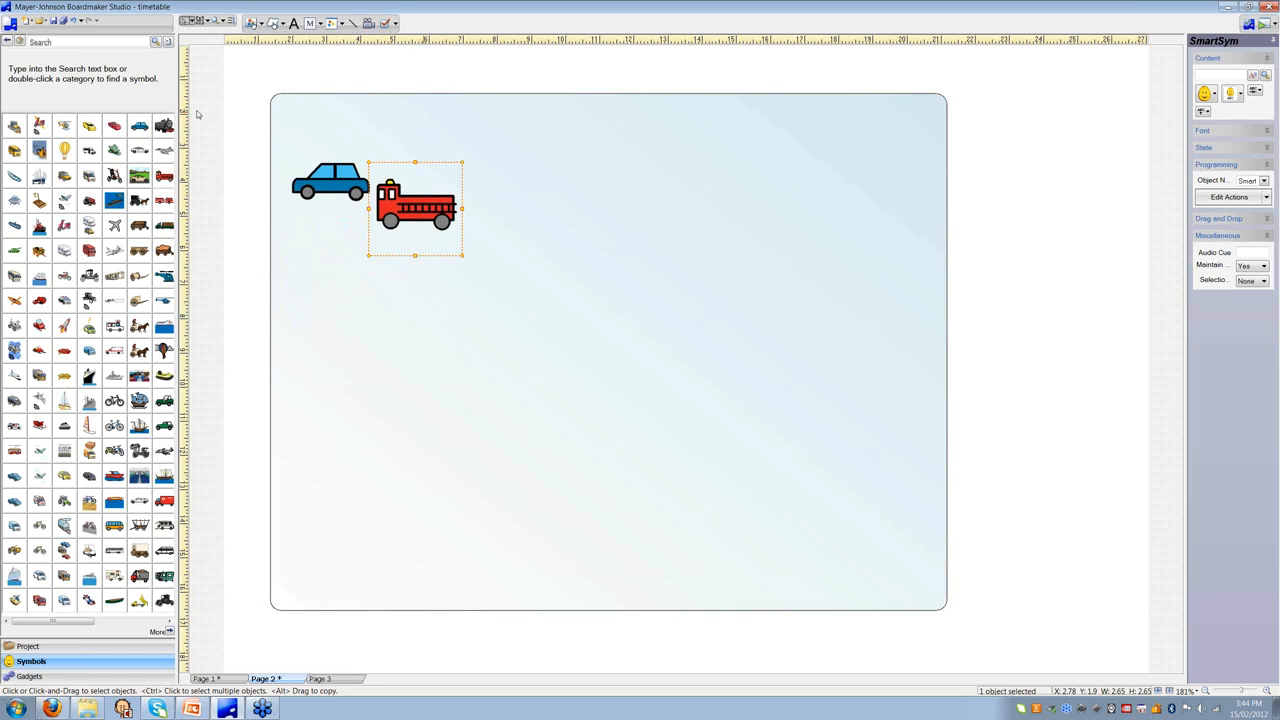
{"action": "left_click_drag", "start_coordinate": [122, 228], "coordinate": [328, 266]}
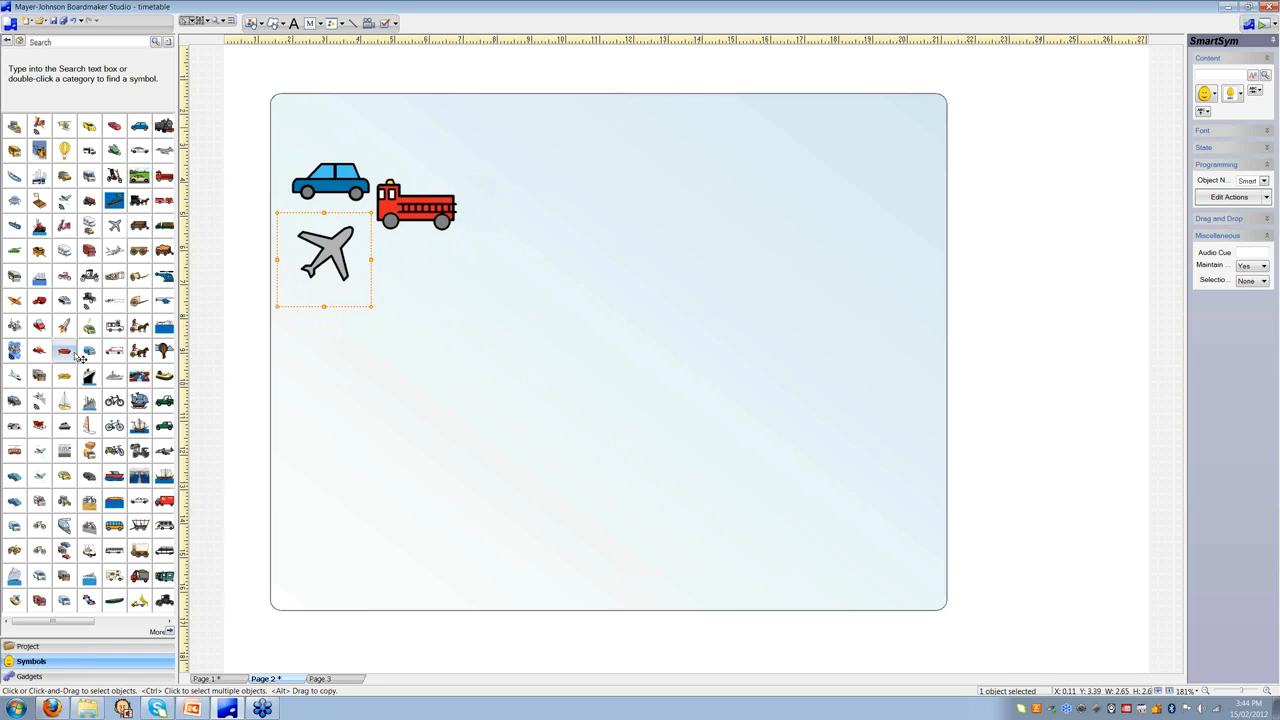
Add sailing boat, green jeep, hot-air balloon, rocket and mobile home symbols at scattered positions inside the group button.
{"action": "left_click_drag", "start_coordinate": [64, 400], "coordinate": [321, 422]}
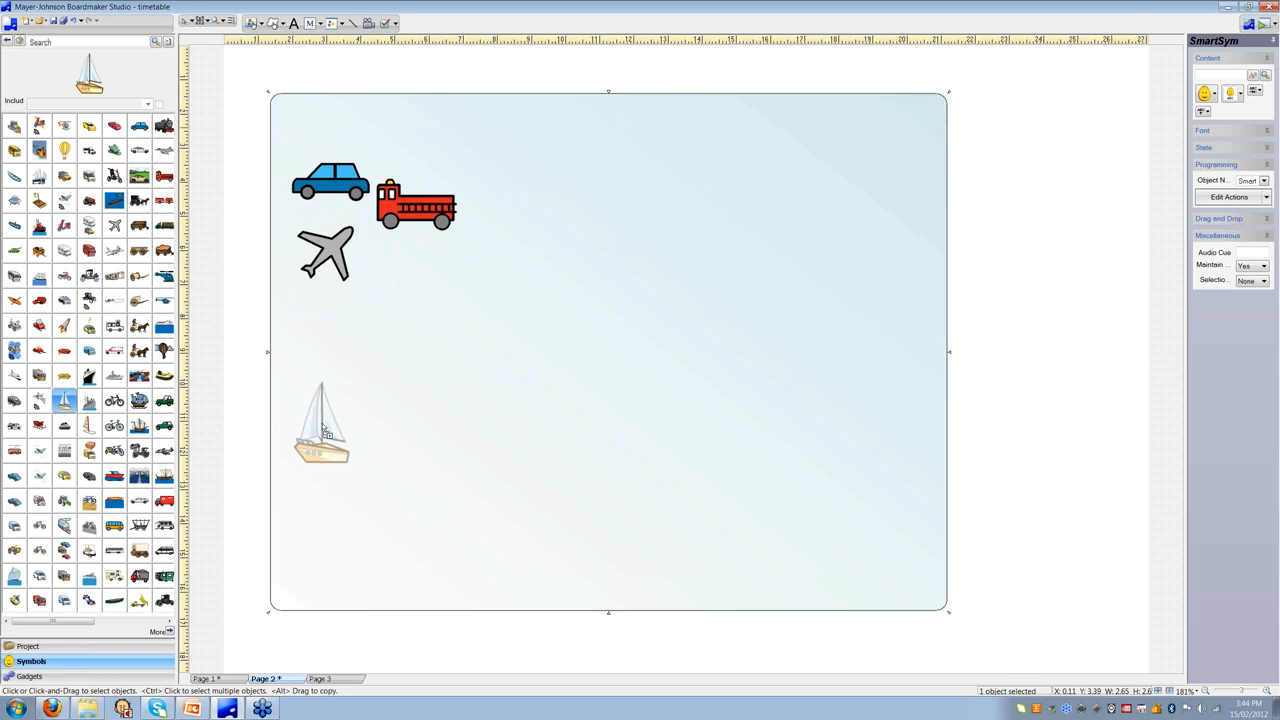
{"action": "left_click_drag", "start_coordinate": [164, 401], "coordinate": [460, 350]}
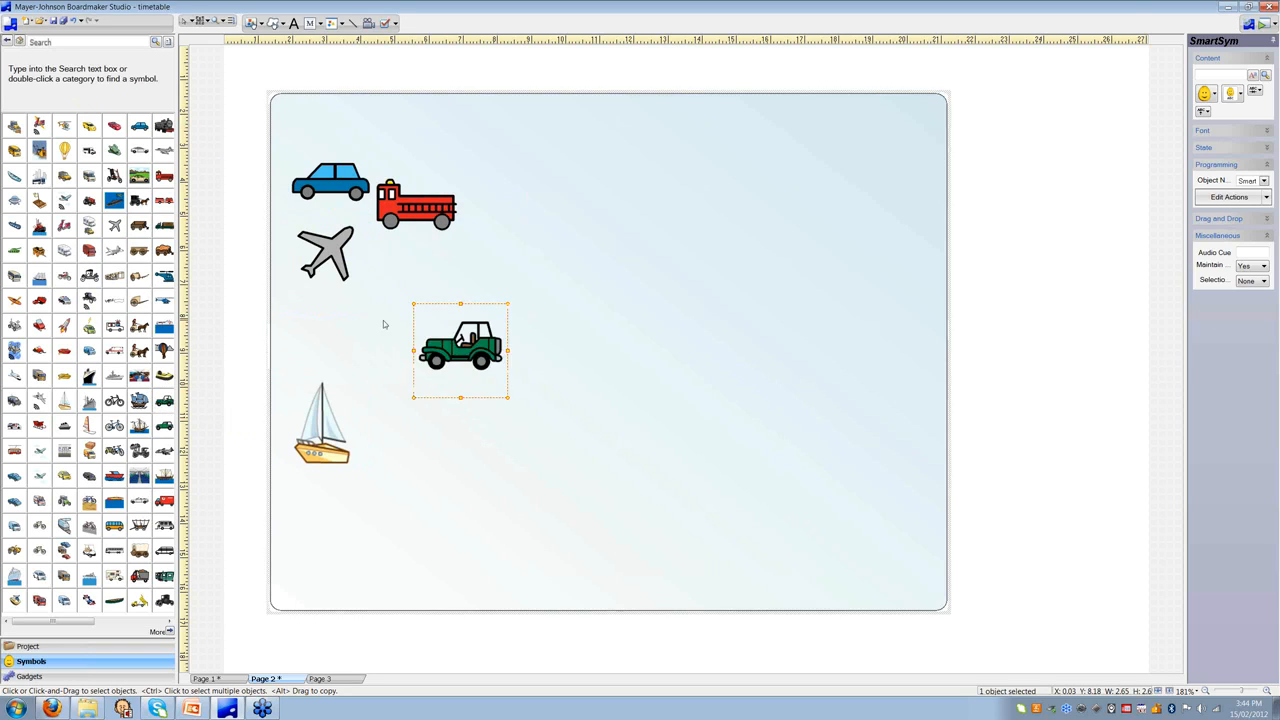
{"action": "left_click_drag", "start_coordinate": [164, 350], "coordinate": [556, 250]}
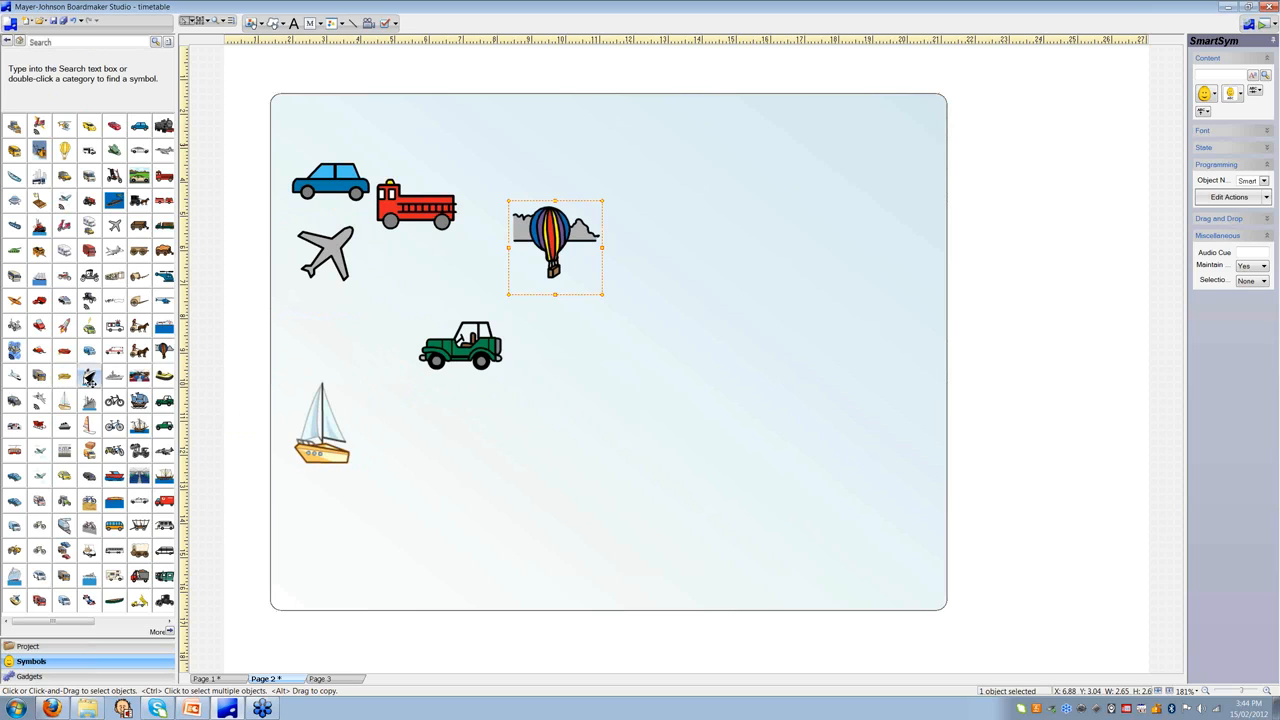
{"action": "left_click_drag", "start_coordinate": [64, 325], "coordinate": [595, 515]}
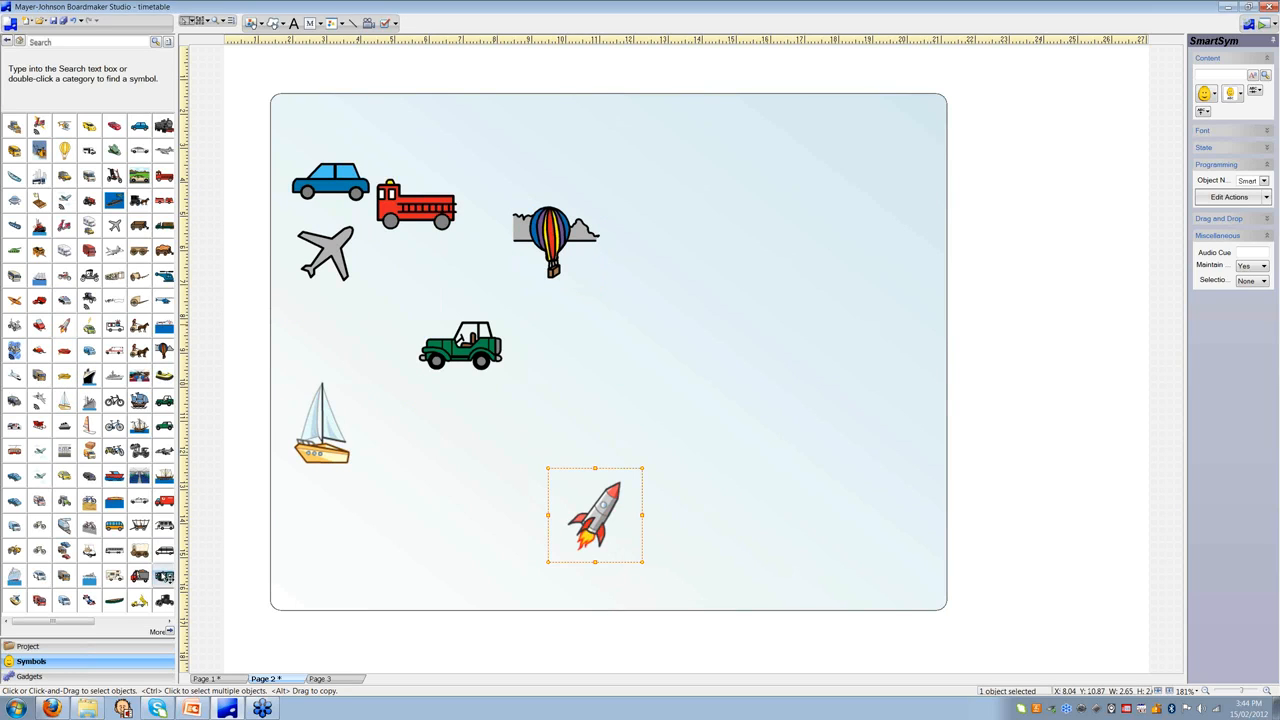
{"action": "left_click", "coordinate": [172, 568]}
{"action": "left_click_drag", "start_coordinate": [173, 568], "coordinate": [416, 534]}
Add bicycle, sailing ship, horse-drawn chariot and white van symbols to the right half of the group button.
{"action": "left_click", "coordinate": [142, 123]}
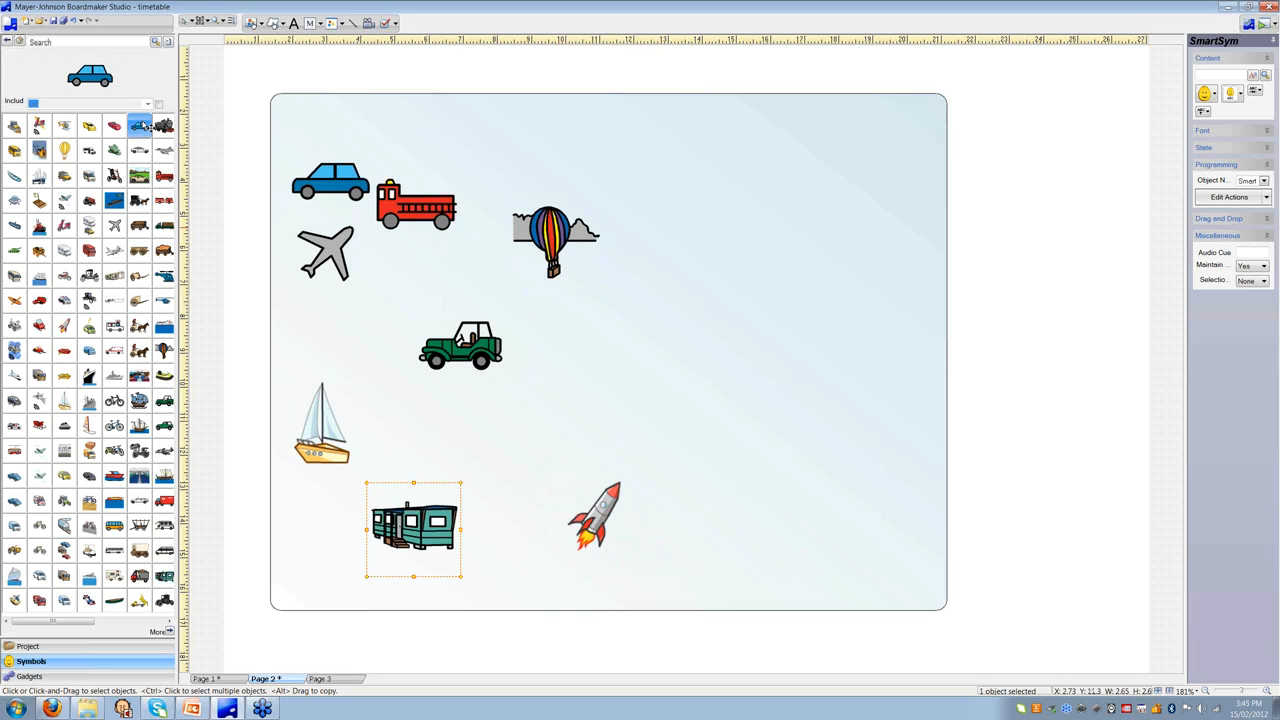
{"action": "left_click_drag", "start_coordinate": [143, 123], "coordinate": [161, 109]}
{"action": "left_click_drag", "start_coordinate": [160, 107], "coordinate": [160, 108]}
{"action": "left_click", "coordinate": [114, 401]}
{"action": "left_click_drag", "start_coordinate": [114, 401], "coordinate": [685, 319]}
{"action": "left_click_drag", "start_coordinate": [139, 351], "coordinate": [708, 215]}
{"action": "left_click_drag", "start_coordinate": [164, 525], "coordinate": [818, 488]}
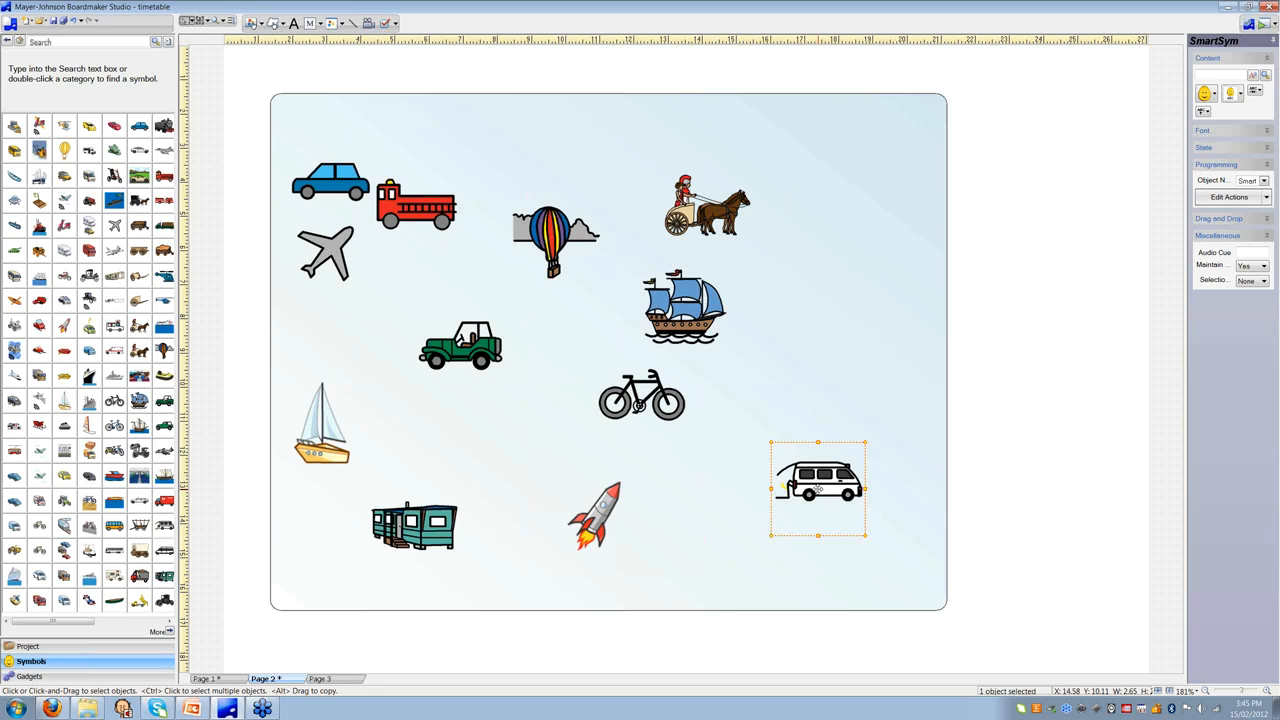
Arrange the symbols inside the group button with a 5 by 4 grid layout.
{"action": "left_click", "coordinate": [494, 133]}
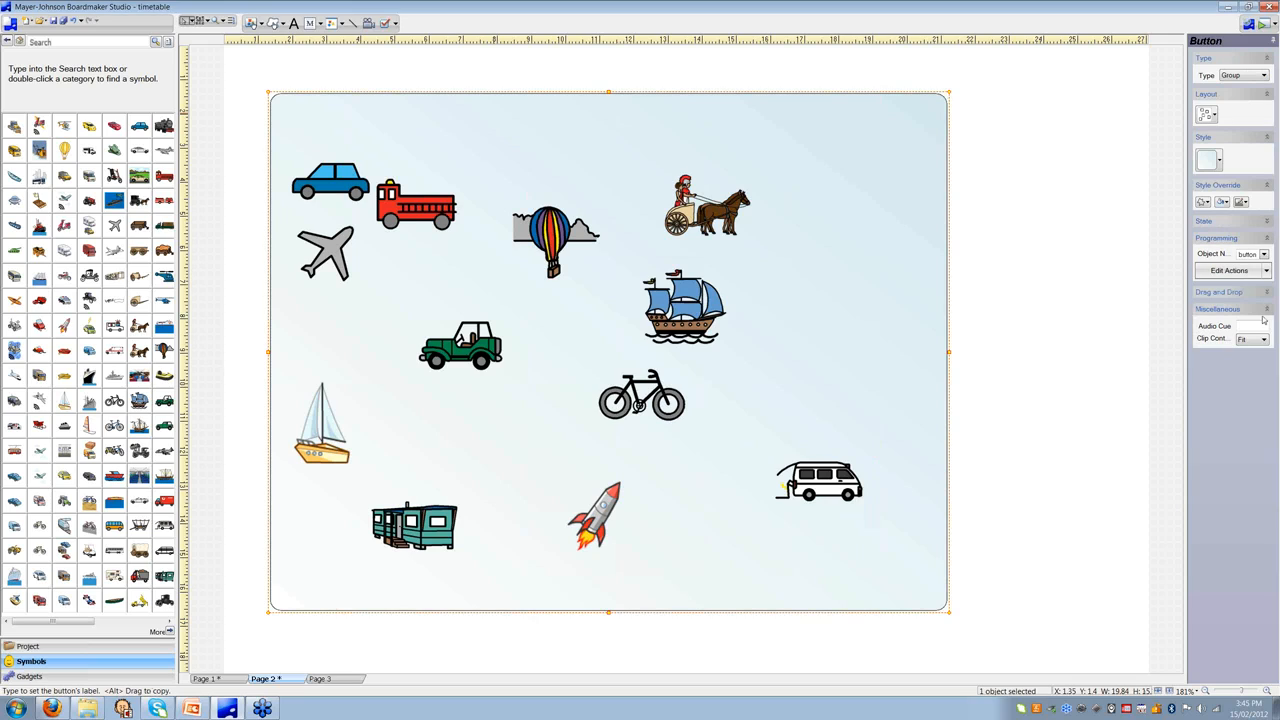
{"action": "left_click", "coordinate": [1217, 117]}
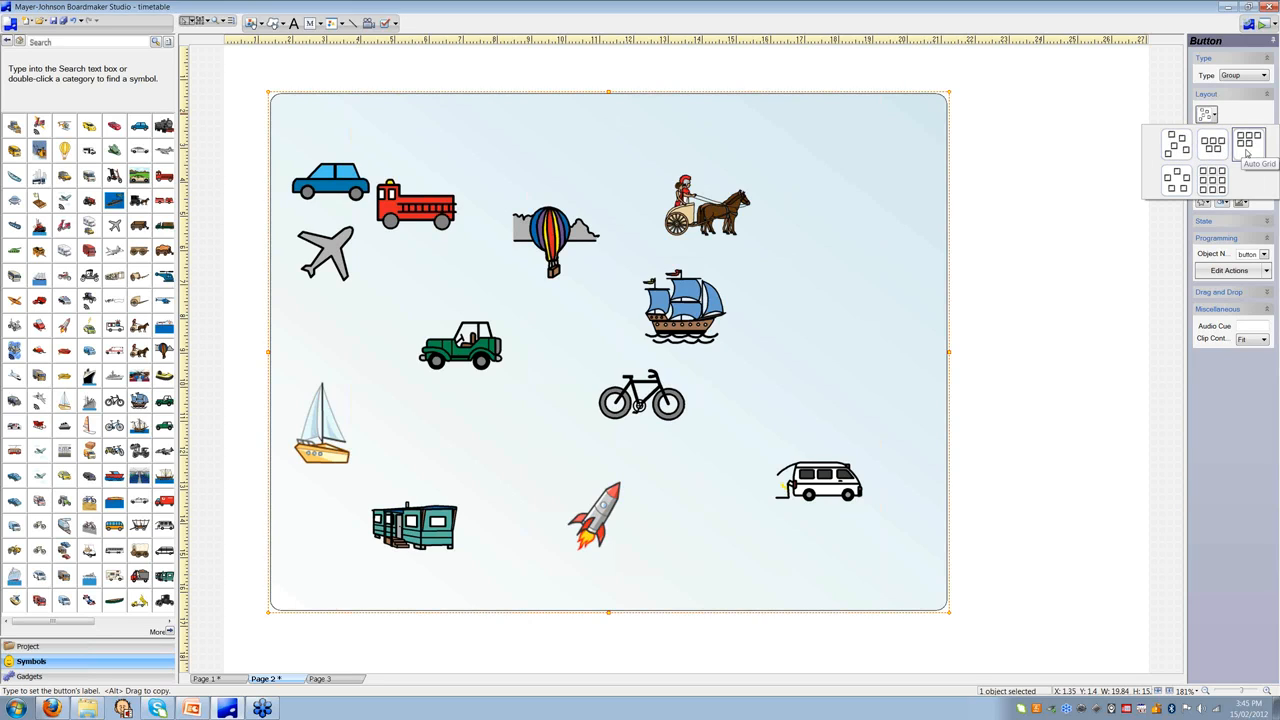
{"action": "left_click", "coordinate": [1211, 185]}
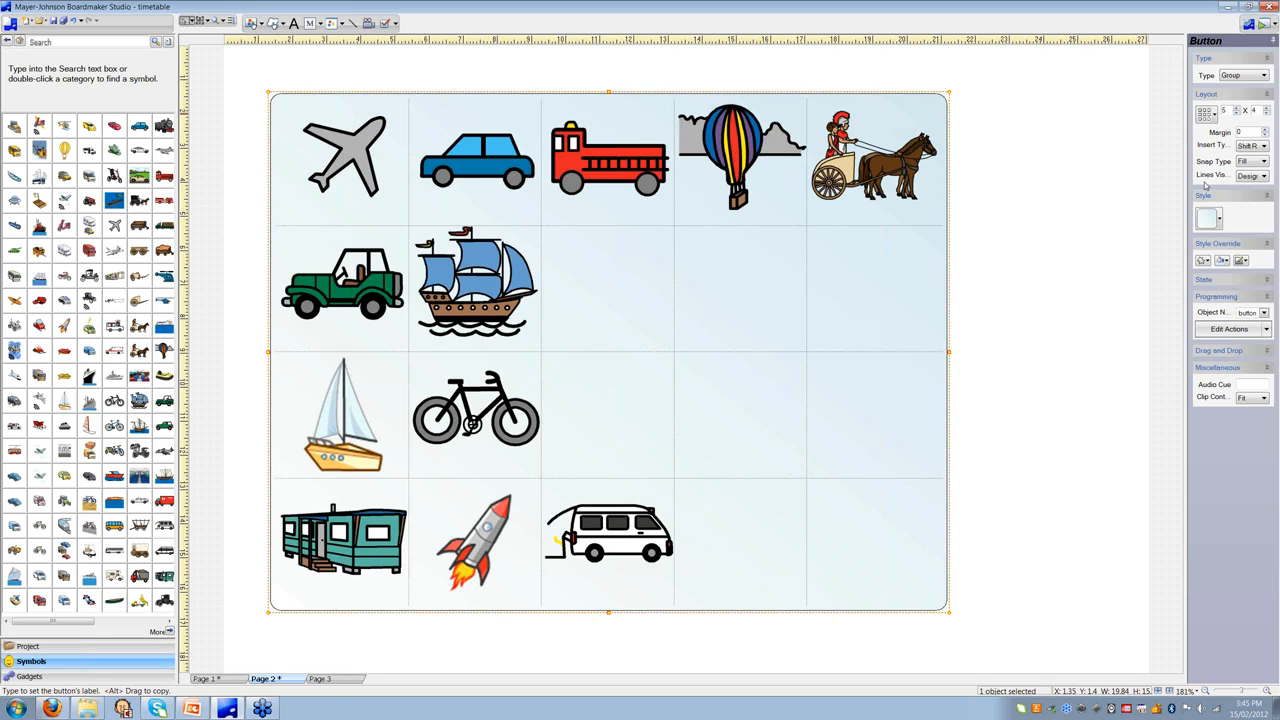
Add the empty chariot to the second row's fourth cell and the ship on blue water to the third row's third cell.
{"action": "left_click", "coordinate": [733, 308]}
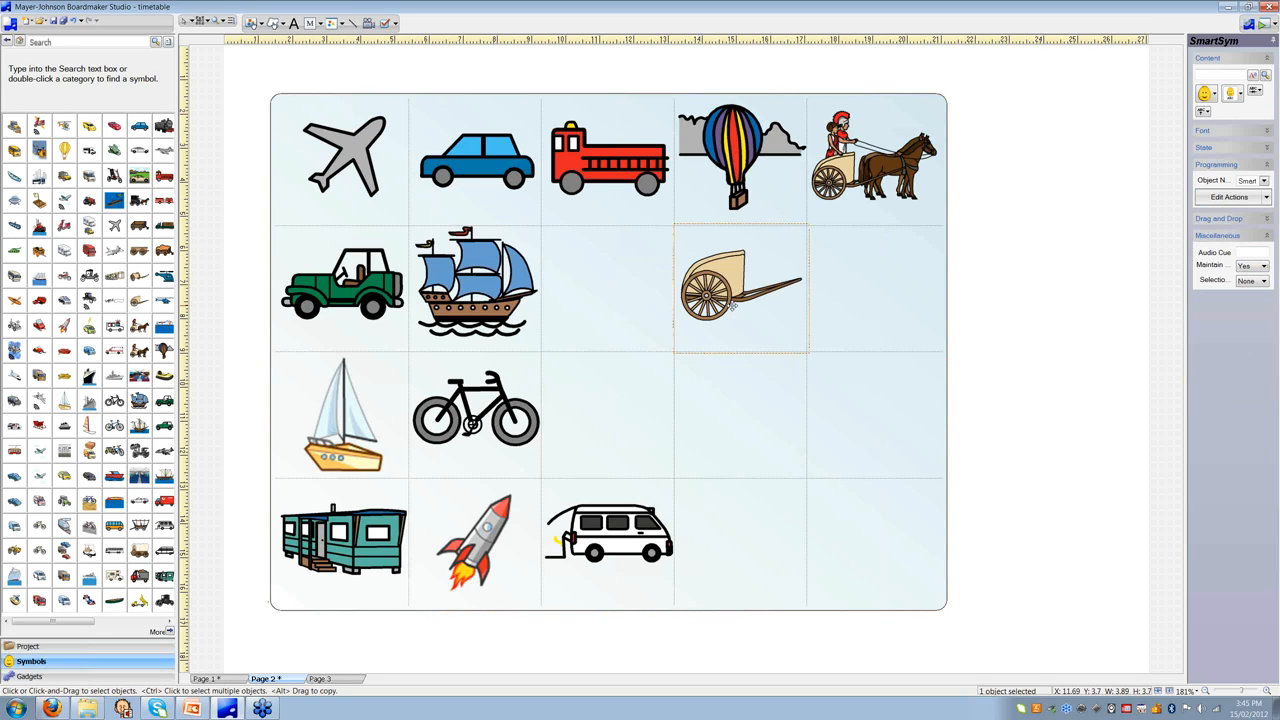
{"action": "left_click_drag", "start_coordinate": [164, 325], "coordinate": [625, 410]}
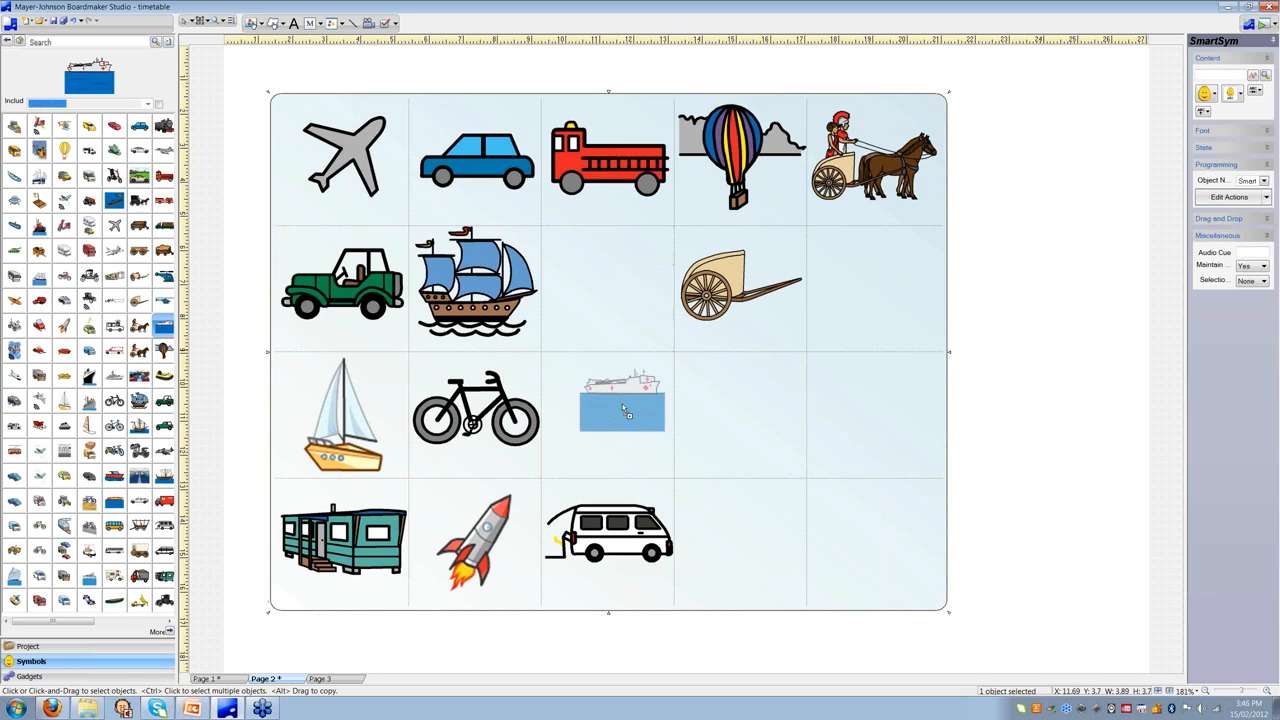
Place the ship in the third row's third cell, the kayak in the fourth row's fifth cell and the red tram in the third row's fourth.
{"action": "left_click_drag", "start_coordinate": [625, 410], "coordinate": [625, 412]}
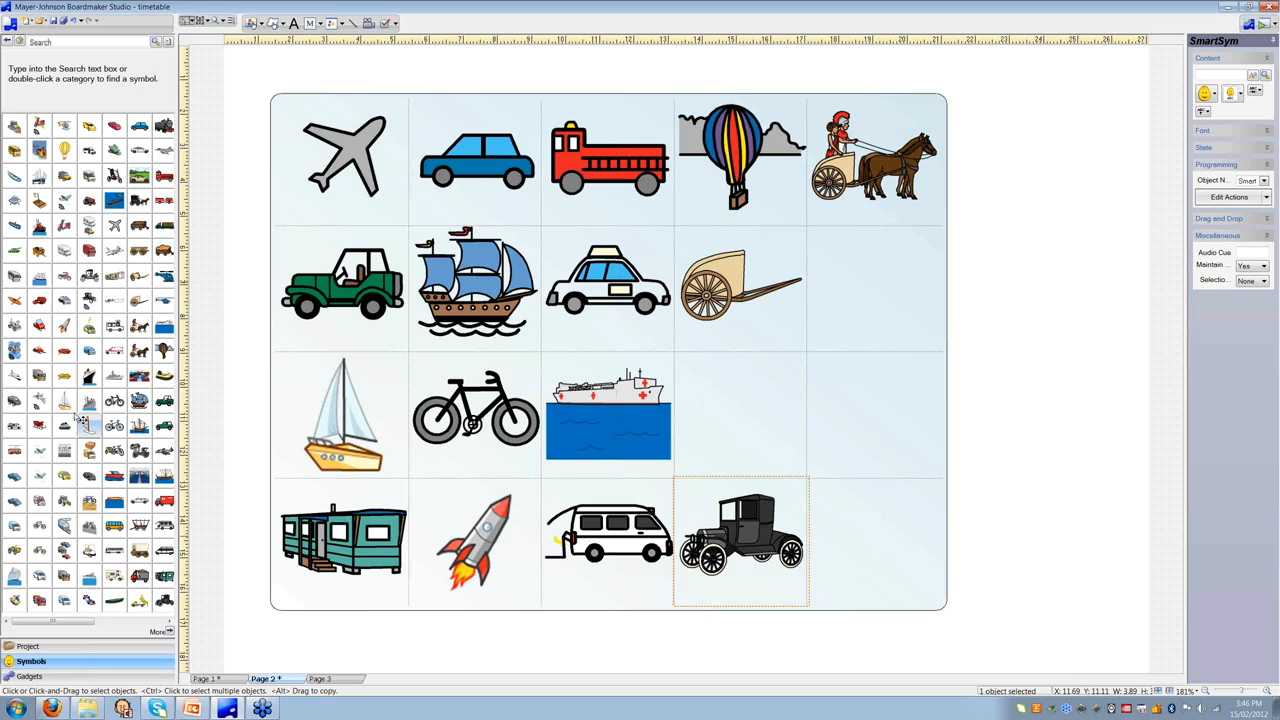
{"action": "left_click", "coordinate": [14, 300]}
{"action": "left_click_drag", "start_coordinate": [486, 318], "coordinate": [610, 352]}
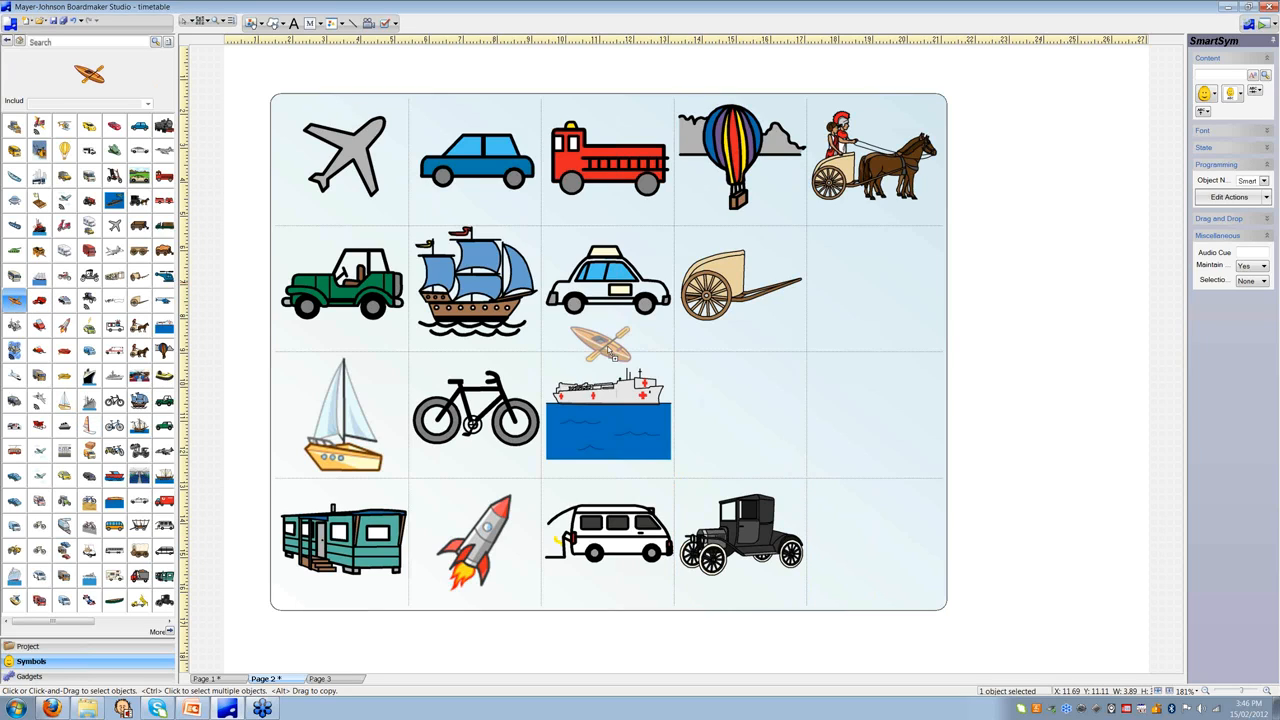
{"action": "left_click_drag", "start_coordinate": [610, 352], "coordinate": [873, 543]}
{"action": "left_click_drag", "start_coordinate": [14, 450], "coordinate": [740, 412]}
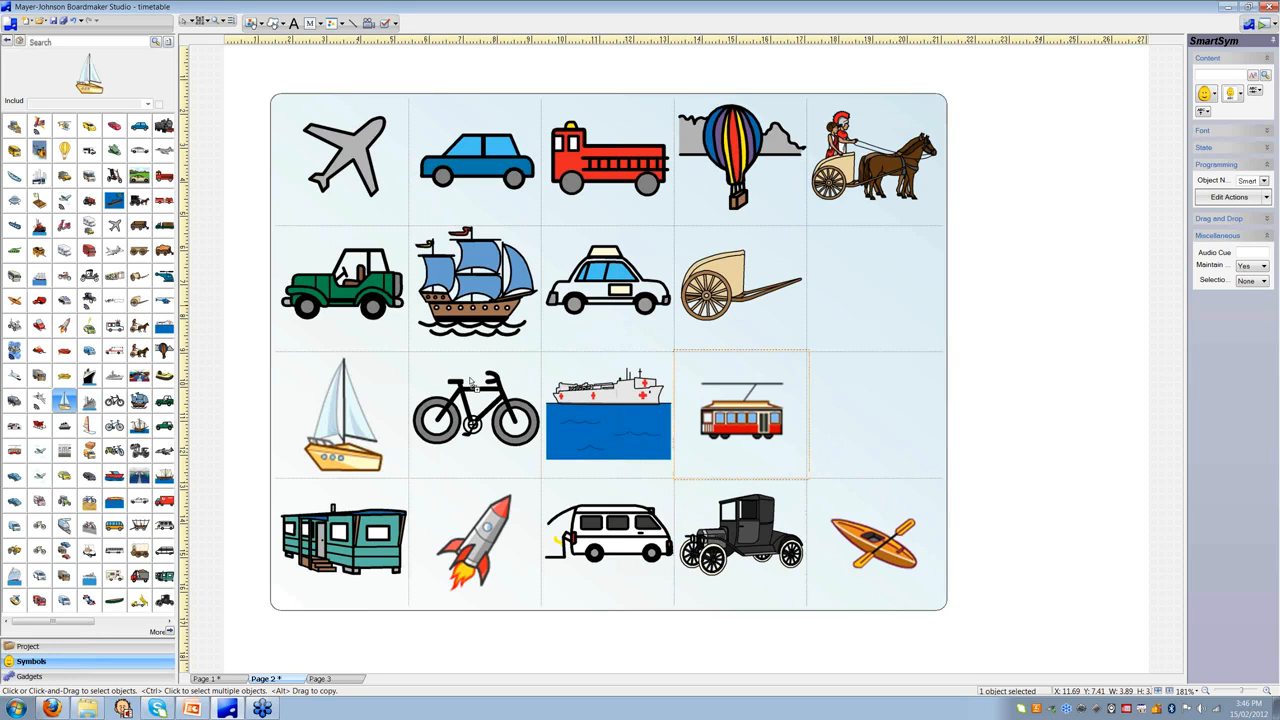
Add a sailing boat to the second row's fifth cell and the racing car to the third row's fifth cell.
{"action": "left_click_drag", "start_coordinate": [470, 380], "coordinate": [880, 265]}
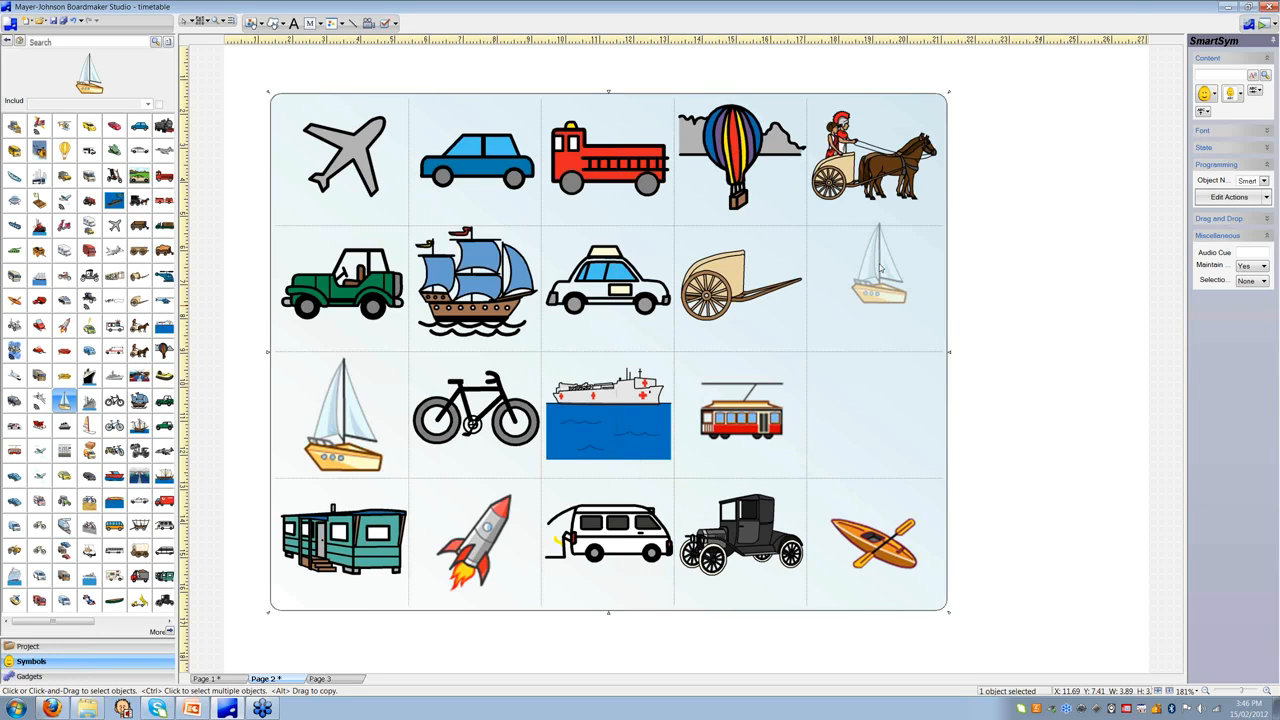
{"action": "left_click_drag", "start_coordinate": [880, 265], "coordinate": [880, 270]}
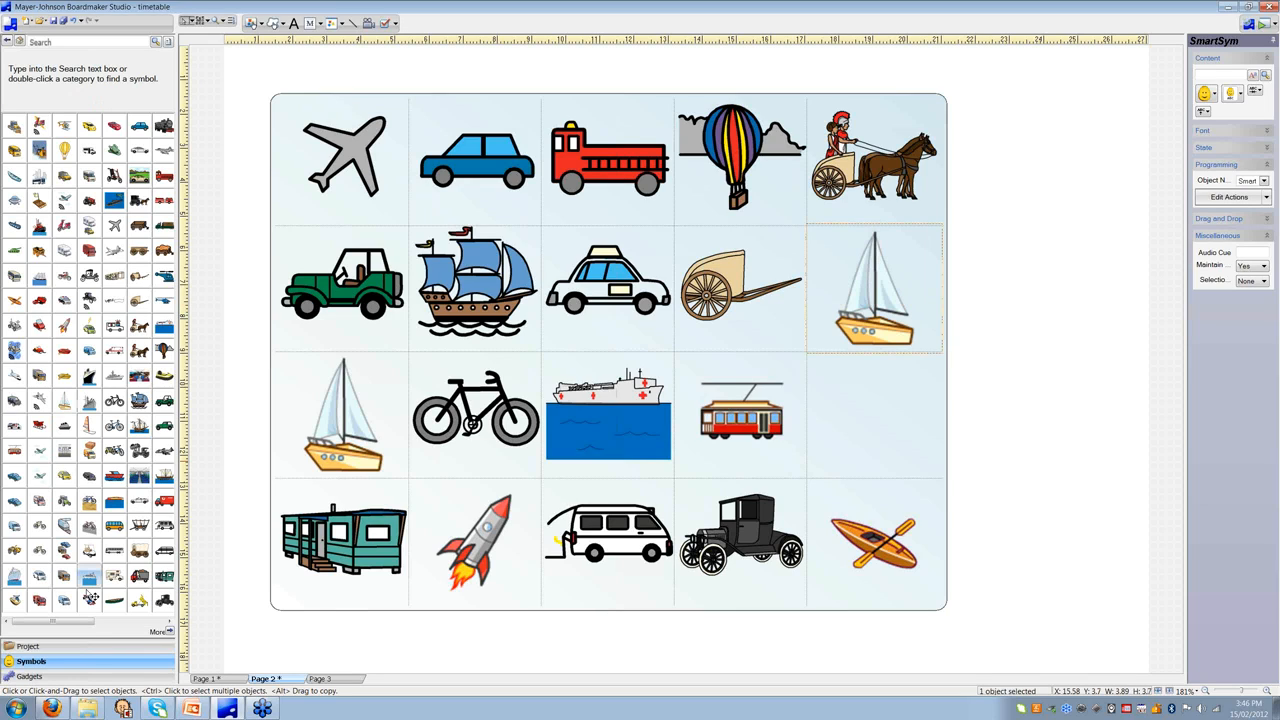
{"action": "left_click_drag", "start_coordinate": [90, 598], "coordinate": [612, 512]}
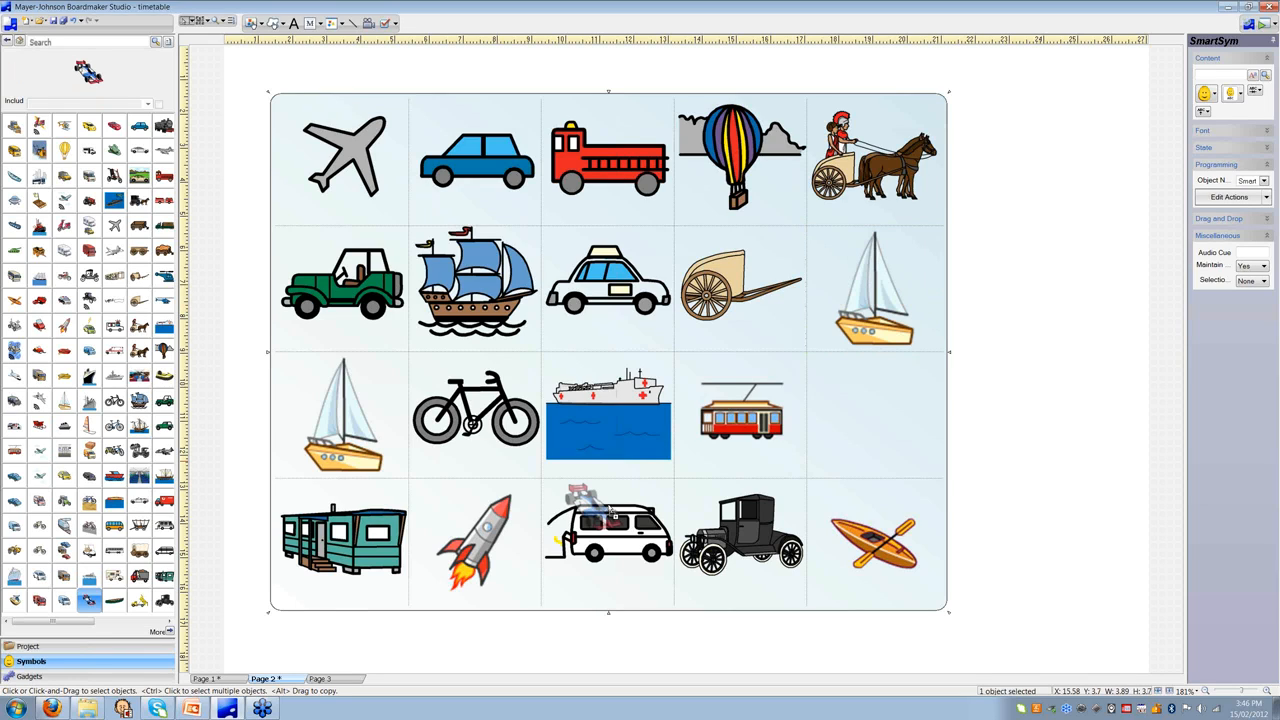
{"action": "left_click_drag", "start_coordinate": [612, 512], "coordinate": [873, 410]}
{"action": "left_click", "coordinate": [1032, 489]}
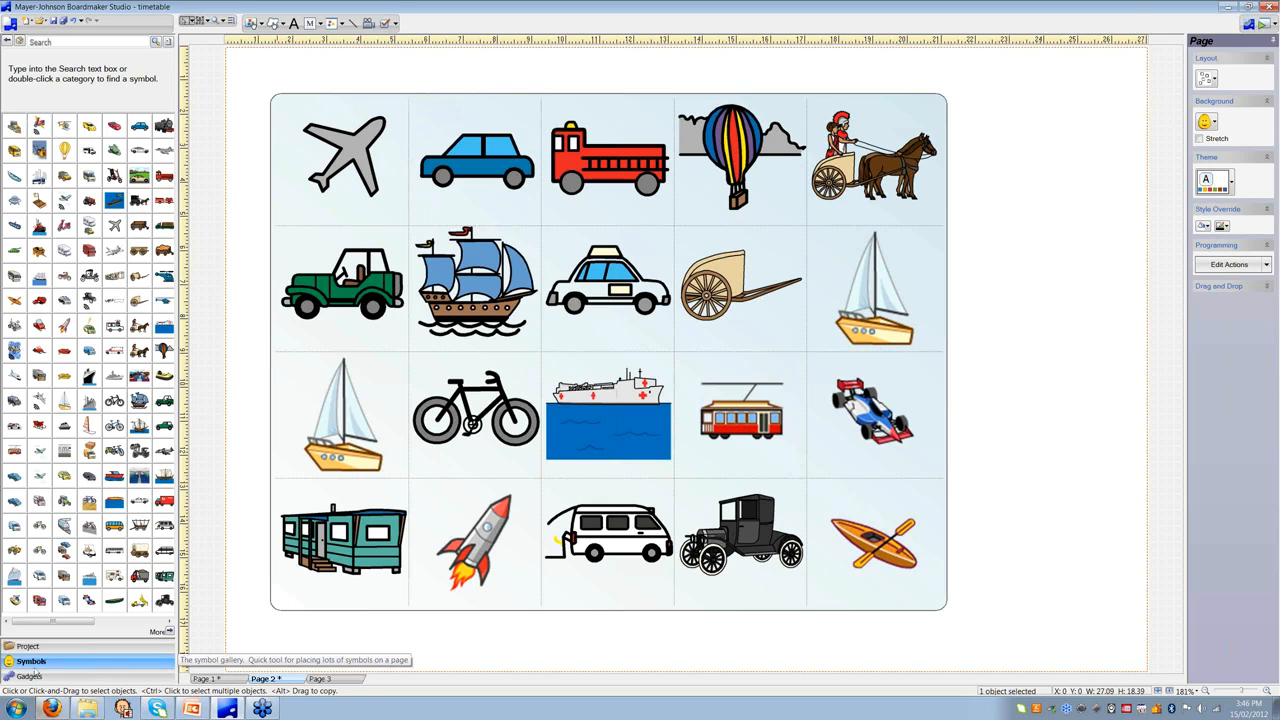
Open Page 3 and draw a large Symbolate Button about 23.5 ruler units wide across the page's upper part.
{"action": "left_click", "coordinate": [28, 646]}
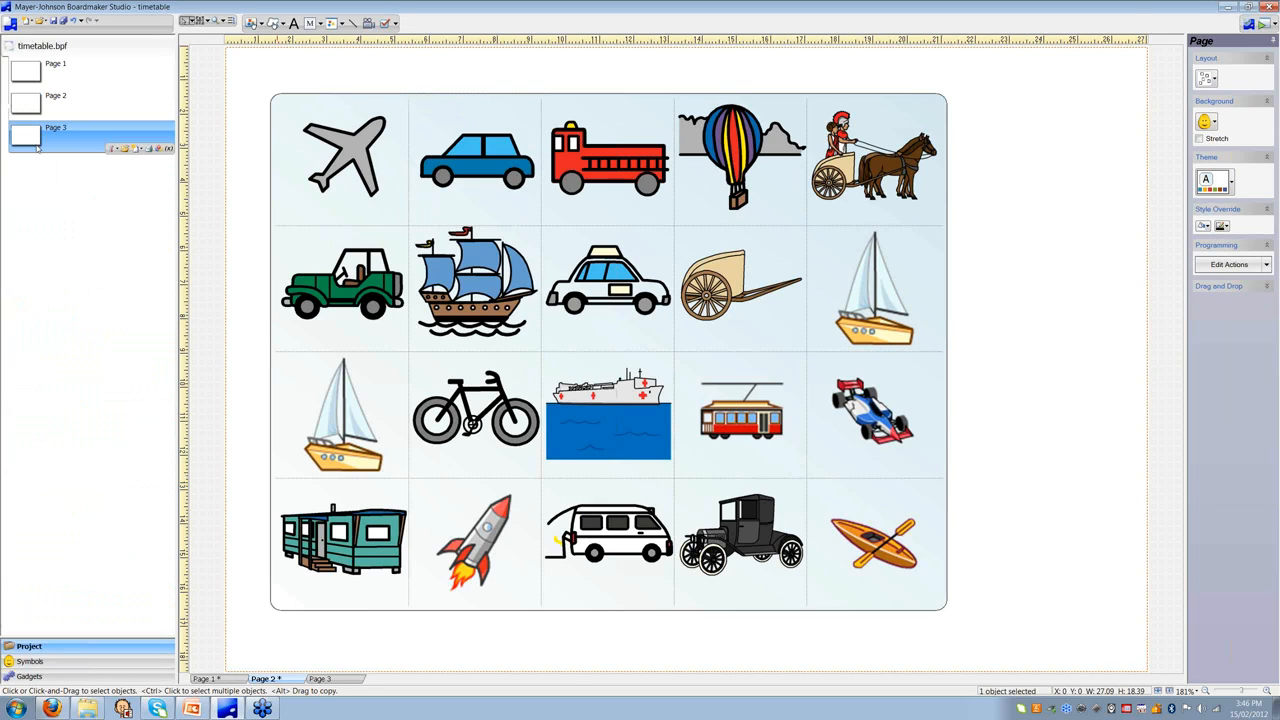
{"action": "left_click", "coordinate": [36, 144]}
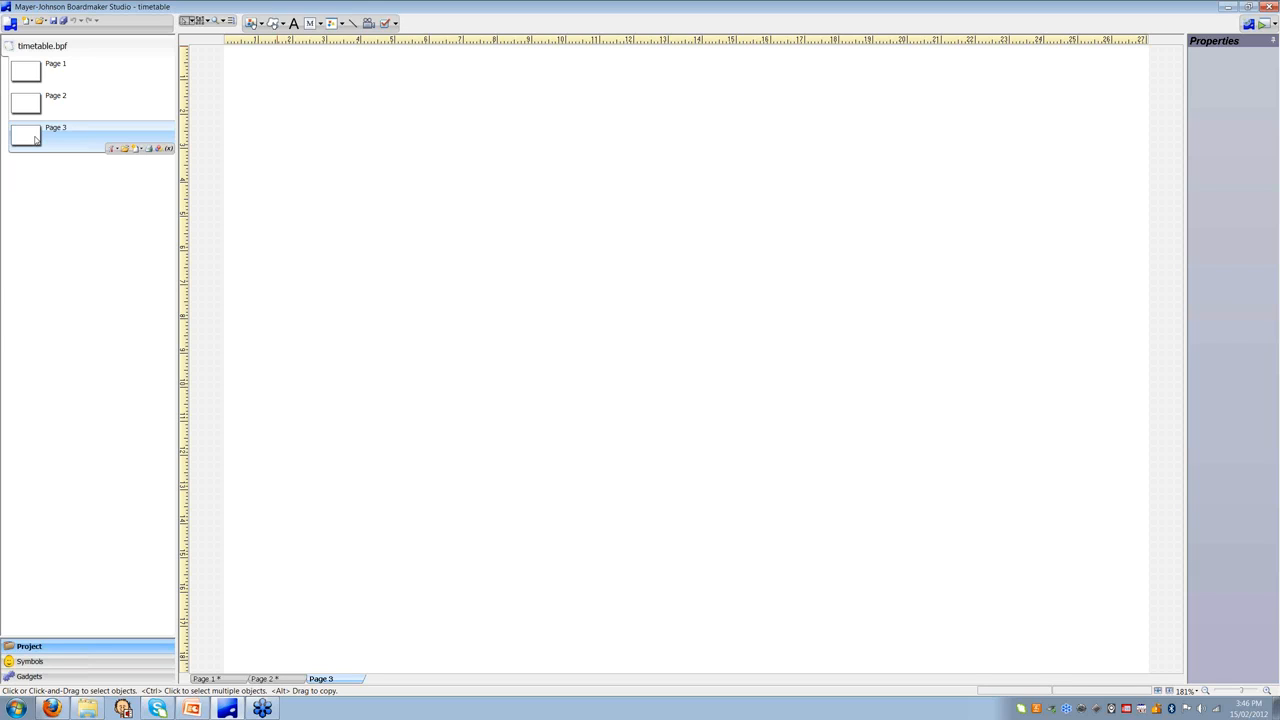
{"action": "left_click", "coordinate": [284, 26]}
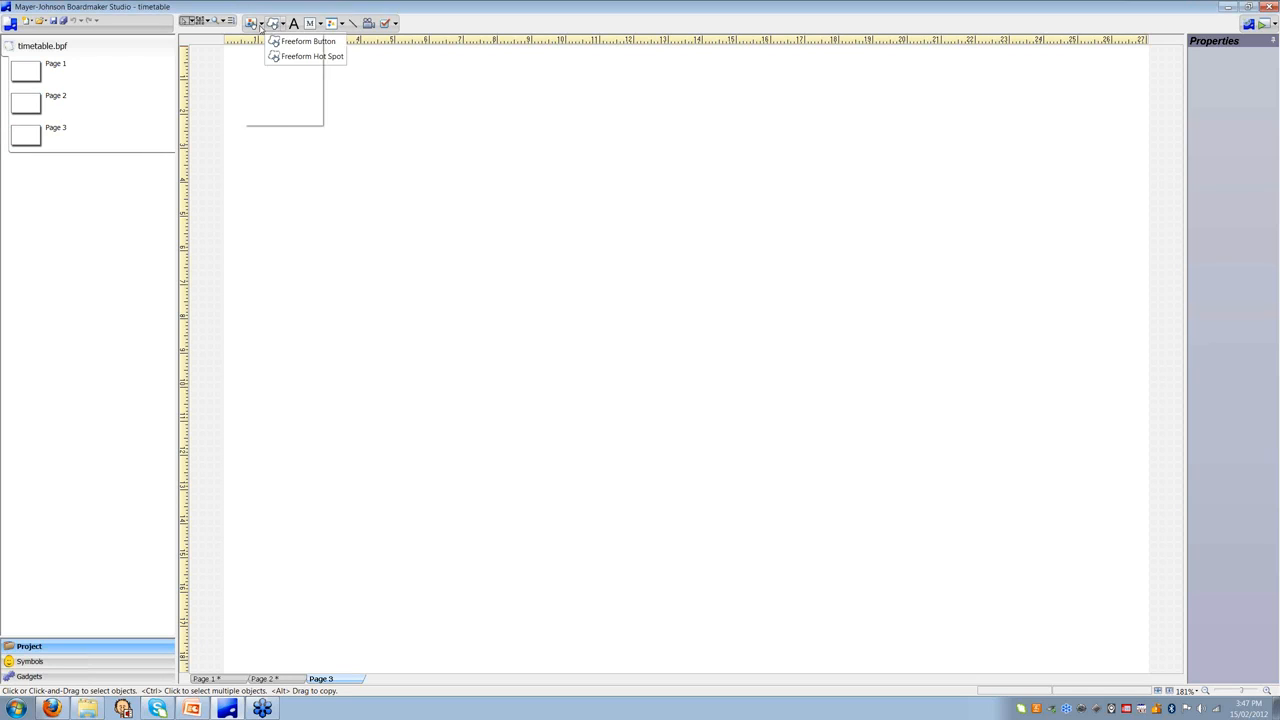
{"action": "left_click", "coordinate": [261, 23]}
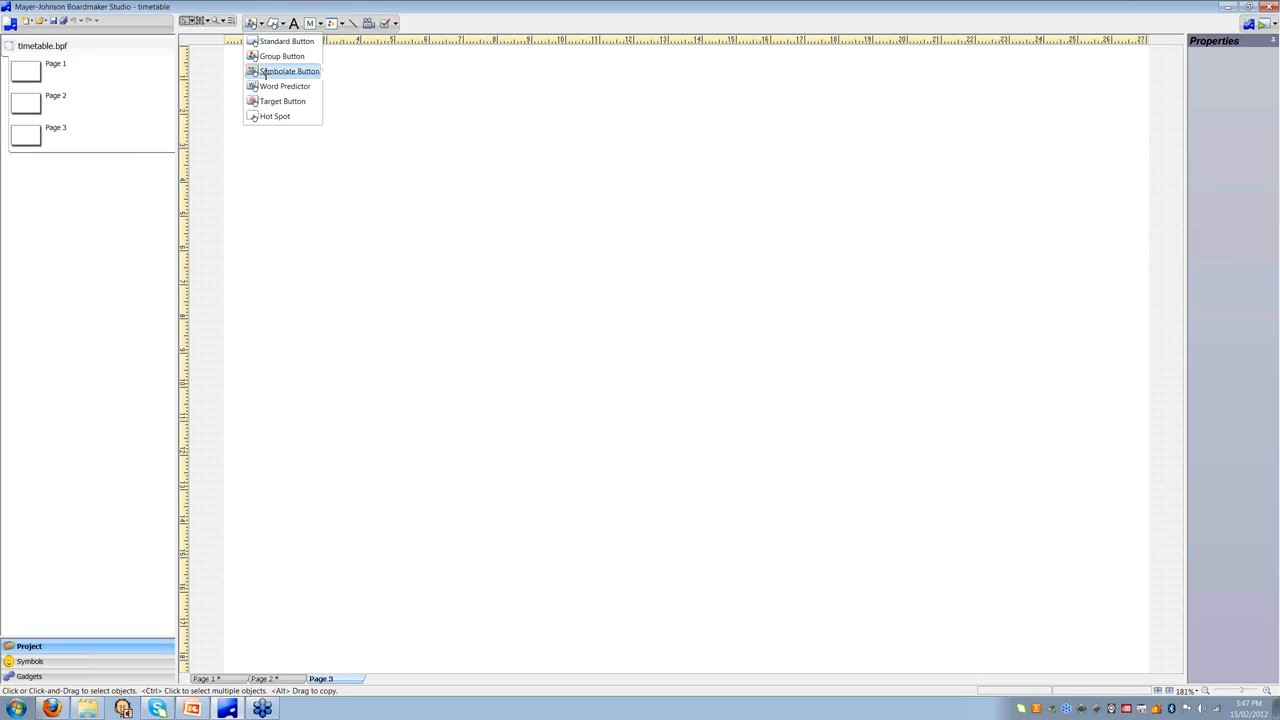
{"action": "left_click", "coordinate": [265, 73]}
{"action": "left_click", "coordinate": [261, 122]}
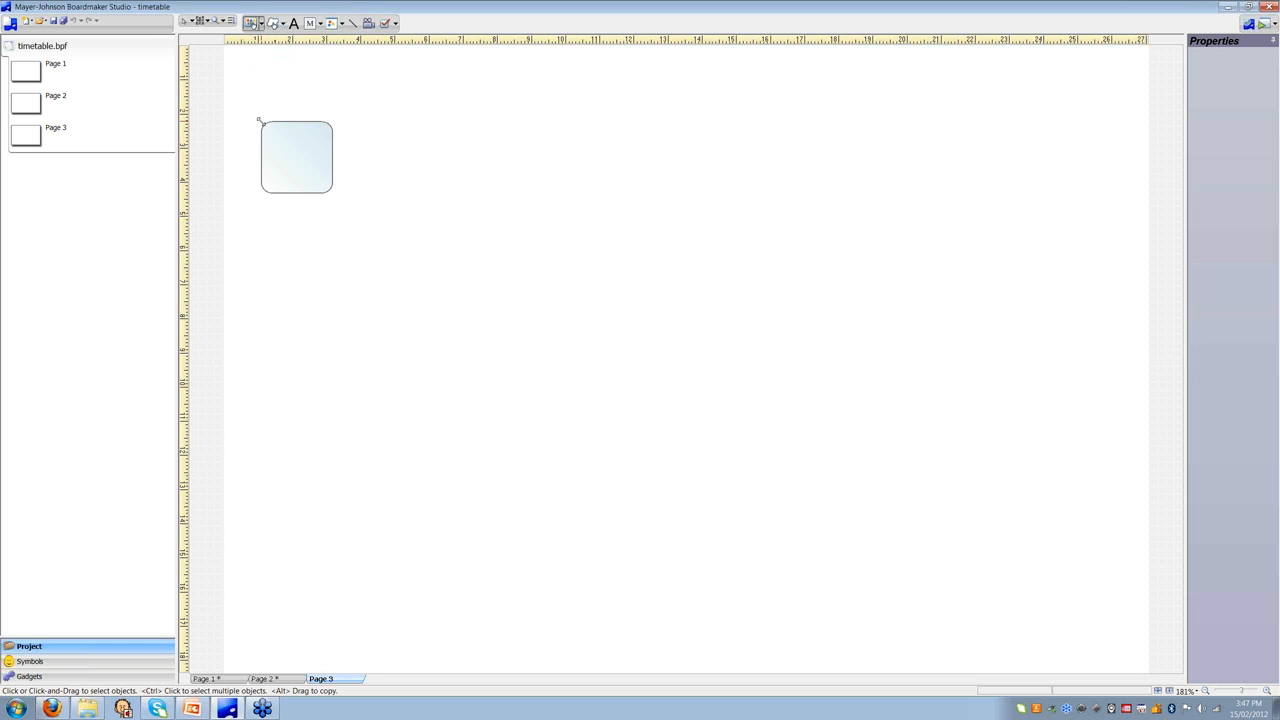
{"action": "left_click_drag", "start_coordinate": [459, 210], "coordinate": [1053, 449]}
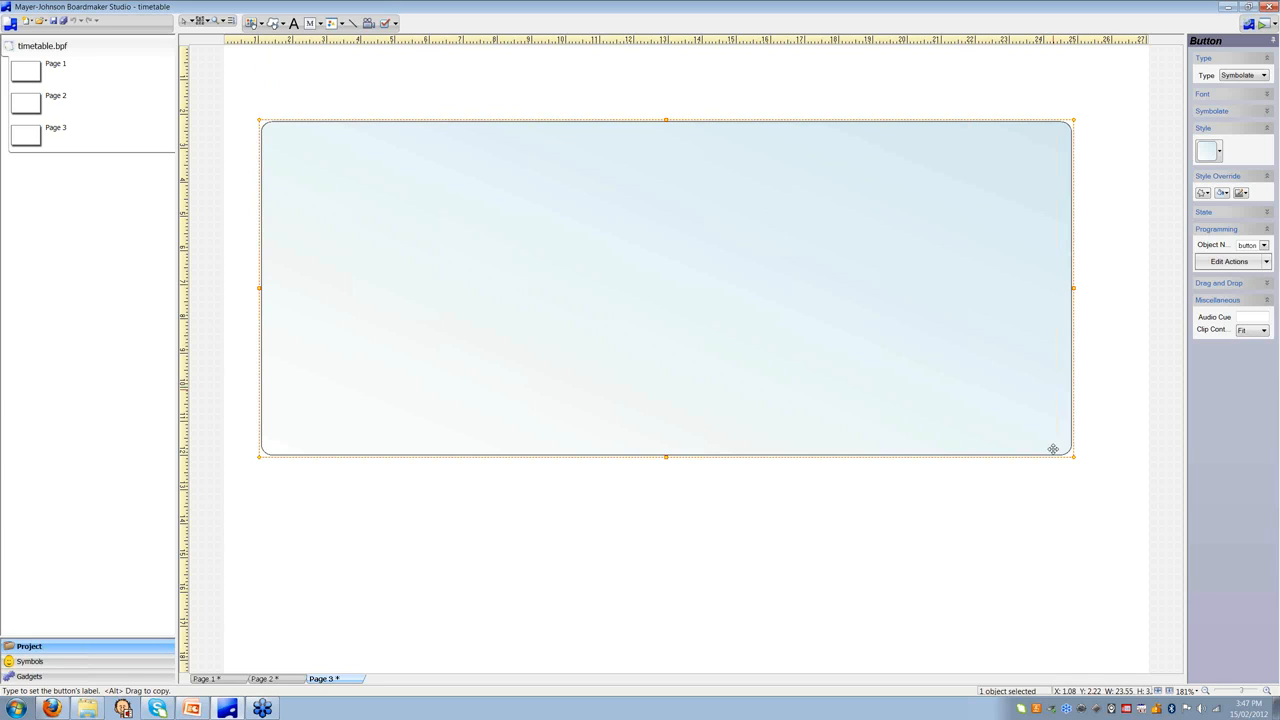
Write "Then start typing about our day at the zoo." in the Symbolate button.
{"action": "type", "text": "Then start ty"}
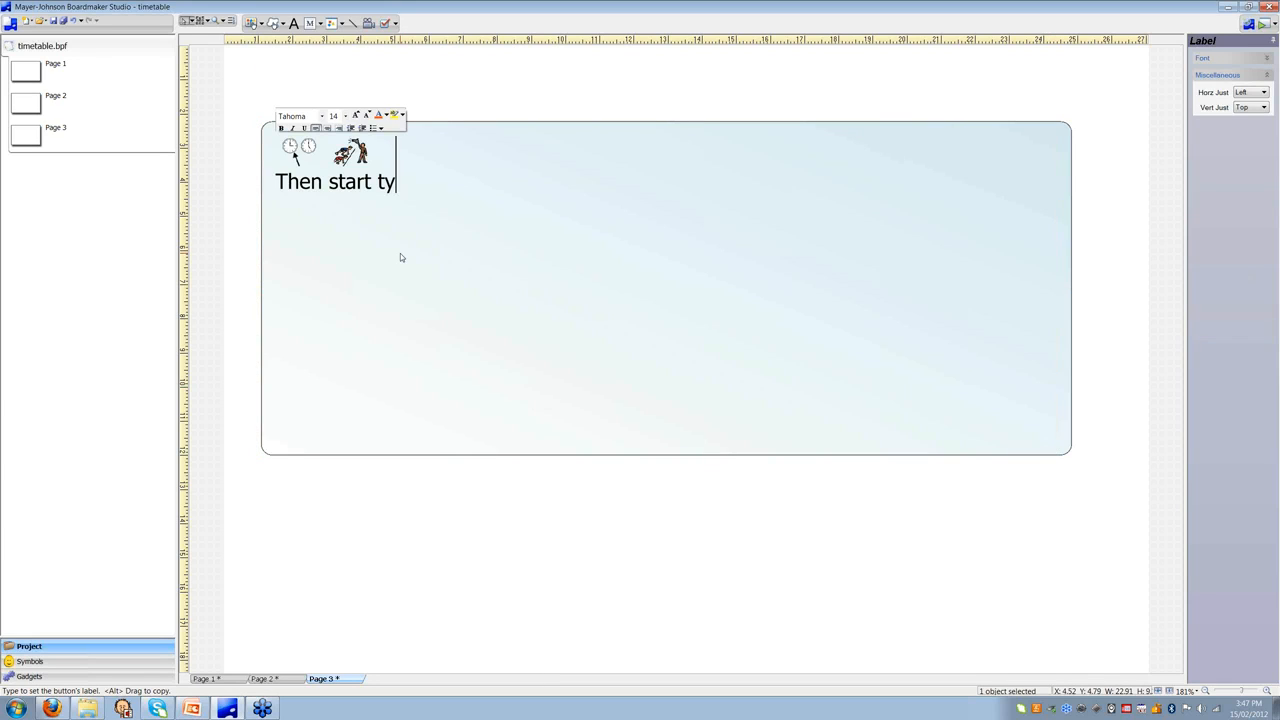
{"action": "type", "text": "ping about"}
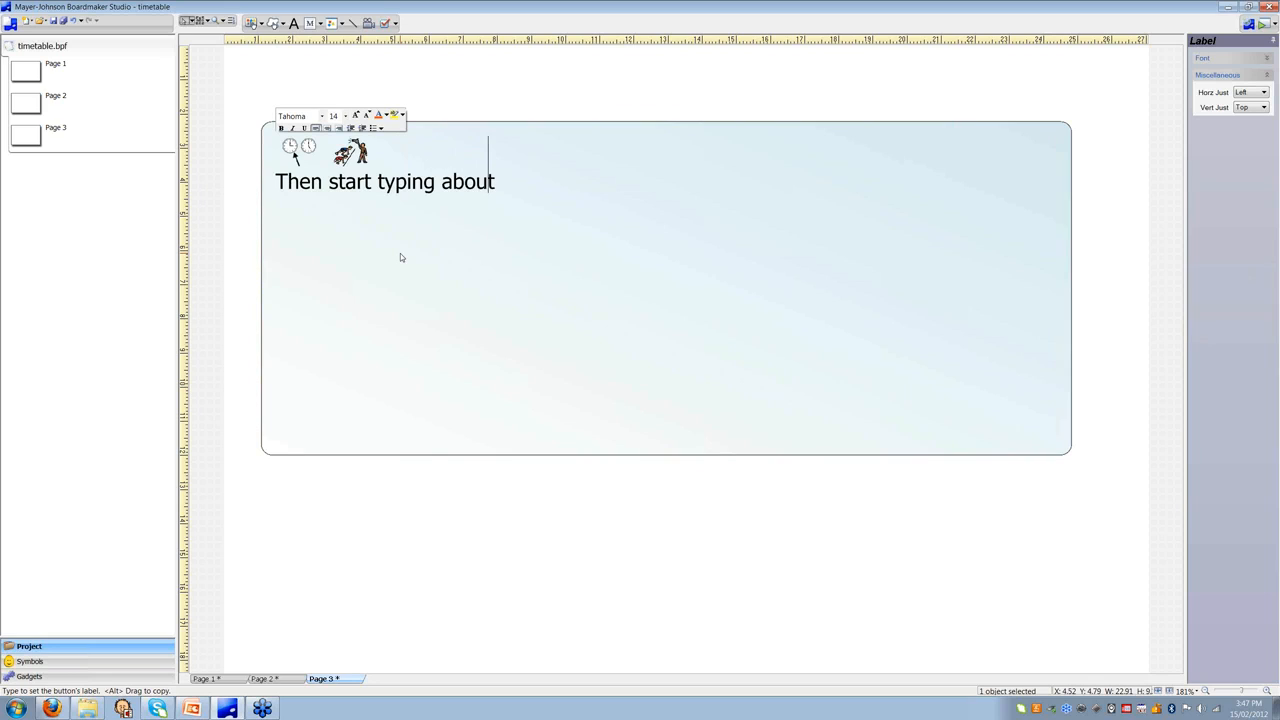
{"action": "type", "text": " our day at the"}
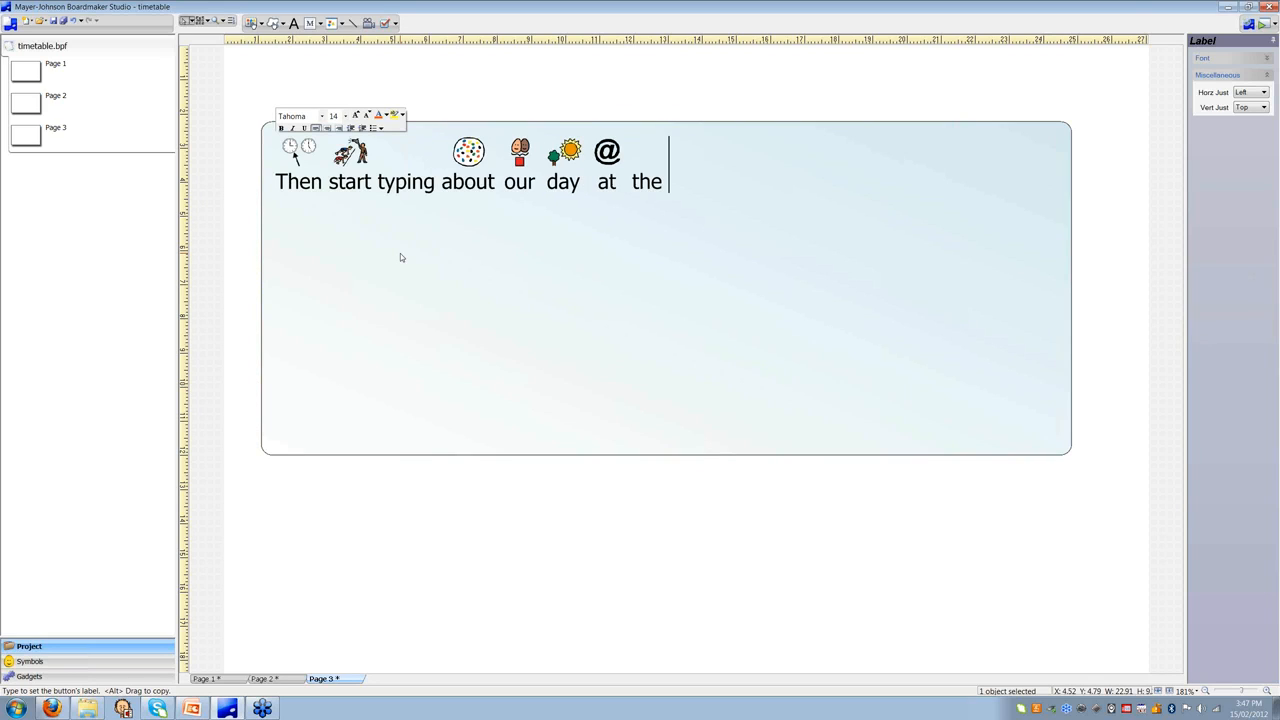
{"action": "type", "text": " zoo."}
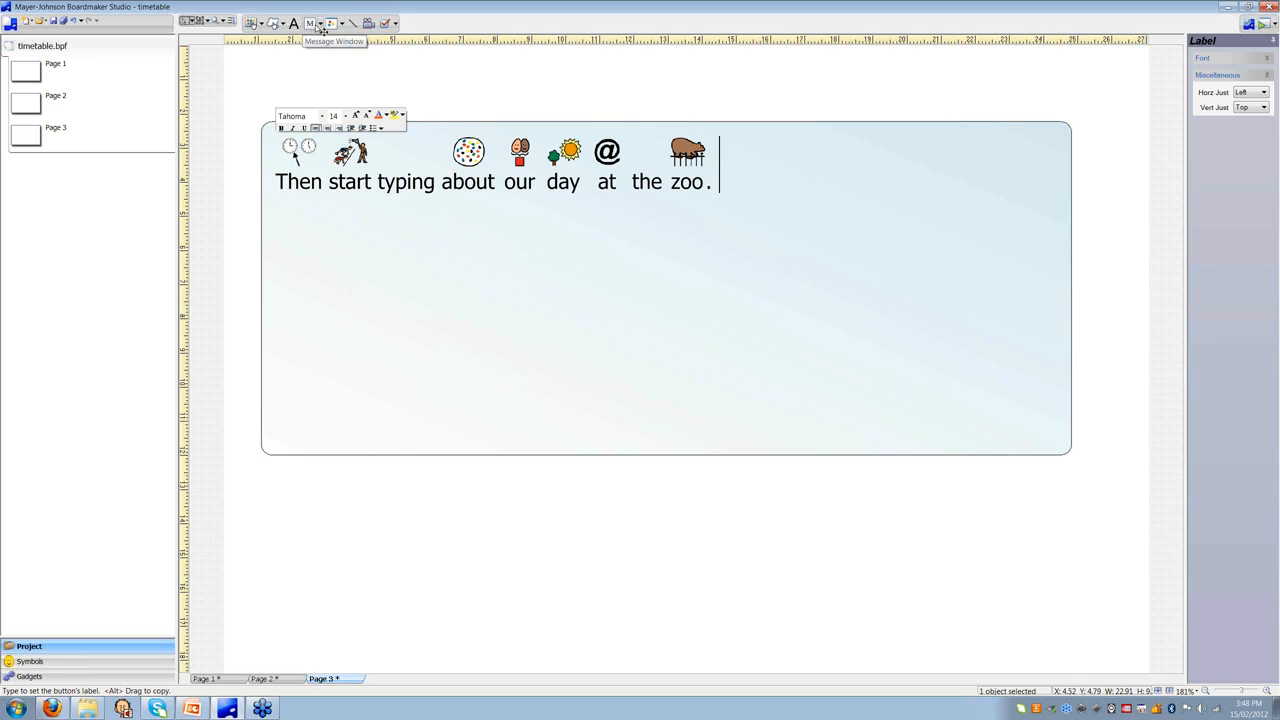
Draw a freeform button about 3.9 by 4.1 ruler units below the Symbolate button and repeat it into a row of five.
{"action": "left_click", "coordinate": [274, 23]}
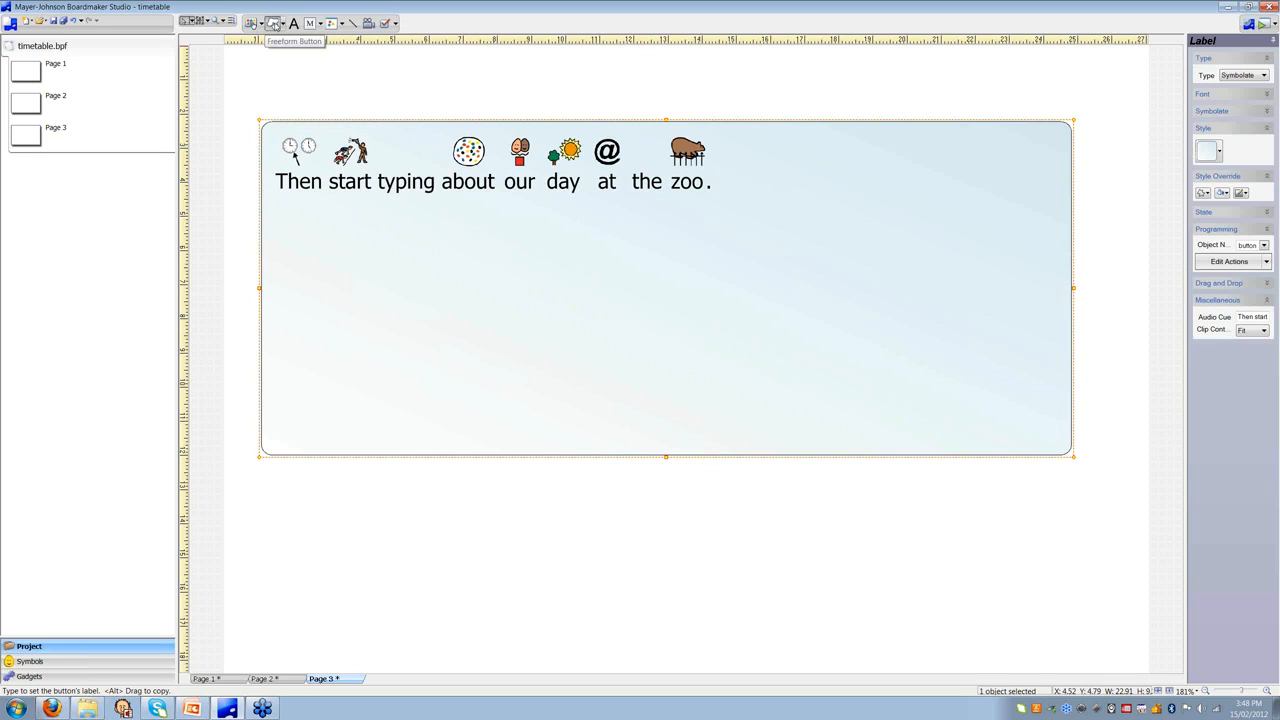
{"action": "mouse_move", "coordinate": [291, 506]}
{"action": "left_mouse_down"}
{"action": "mouse_move", "coordinate": [355, 492]}
{"action": "mouse_move", "coordinate": [381, 517]}
{"action": "mouse_move", "coordinate": [384, 554]}
{"action": "mouse_move", "coordinate": [312, 605]}
{"action": "mouse_move", "coordinate": [281, 608]}
{"action": "mouse_move", "coordinate": [252, 496]}
{"action": "mouse_move", "coordinate": [272, 472]}
{"action": "mouse_move", "coordinate": [294, 504]}
{"action": "left_mouse_up"}
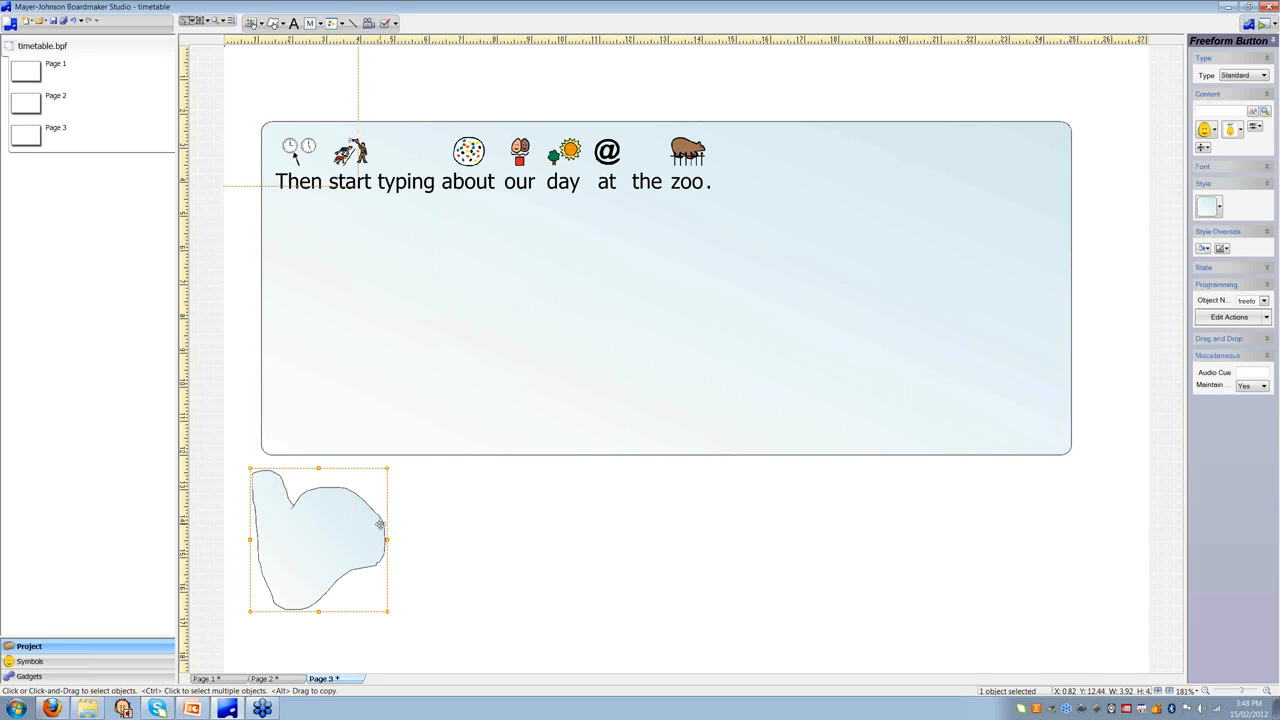
{"action": "left_click", "coordinate": [199, 21]}
{"action": "left_click_drag", "start_coordinate": [298, 517], "coordinate": [920, 577]}
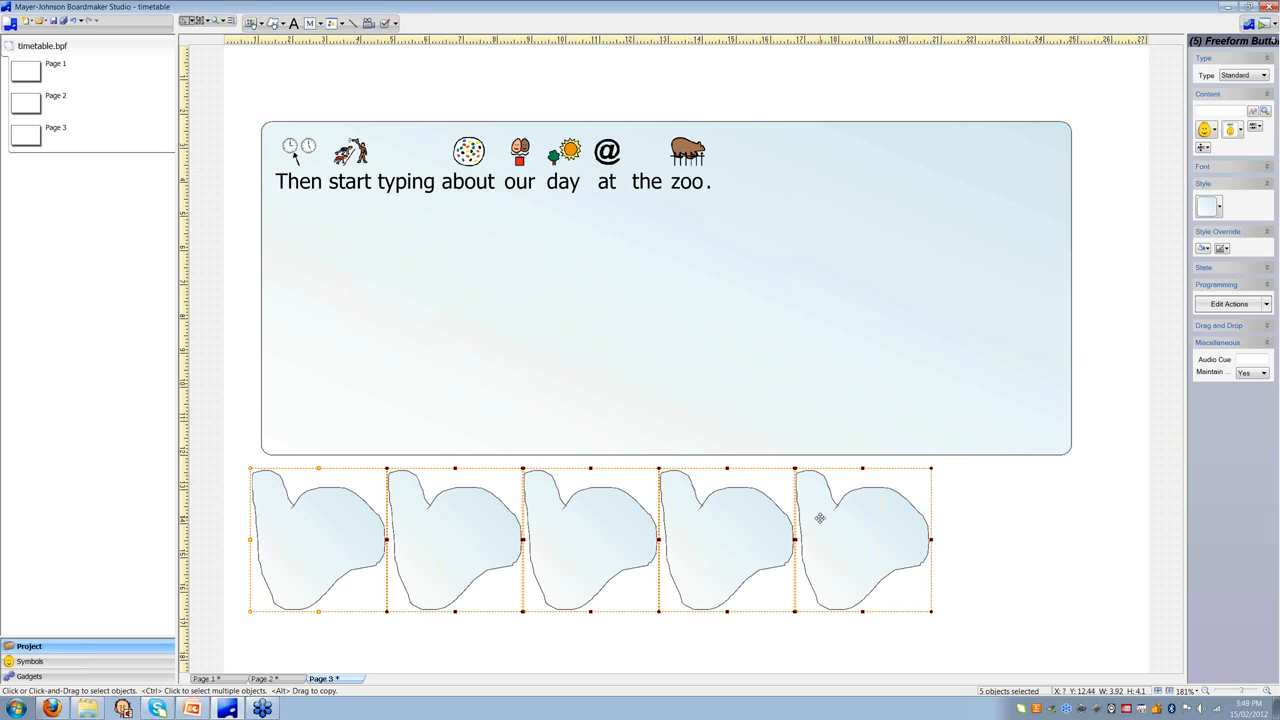
{"action": "left_click", "coordinate": [1219, 207]}
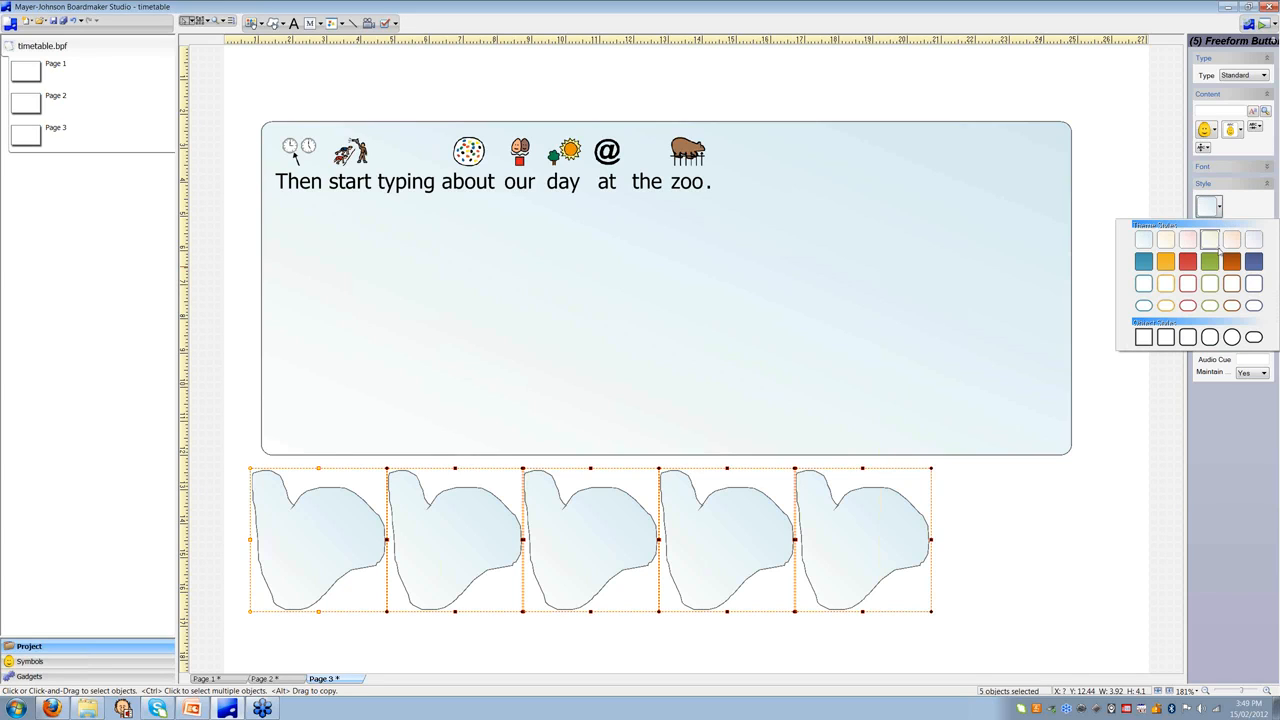
{"action": "left_click", "coordinate": [1238, 217]}
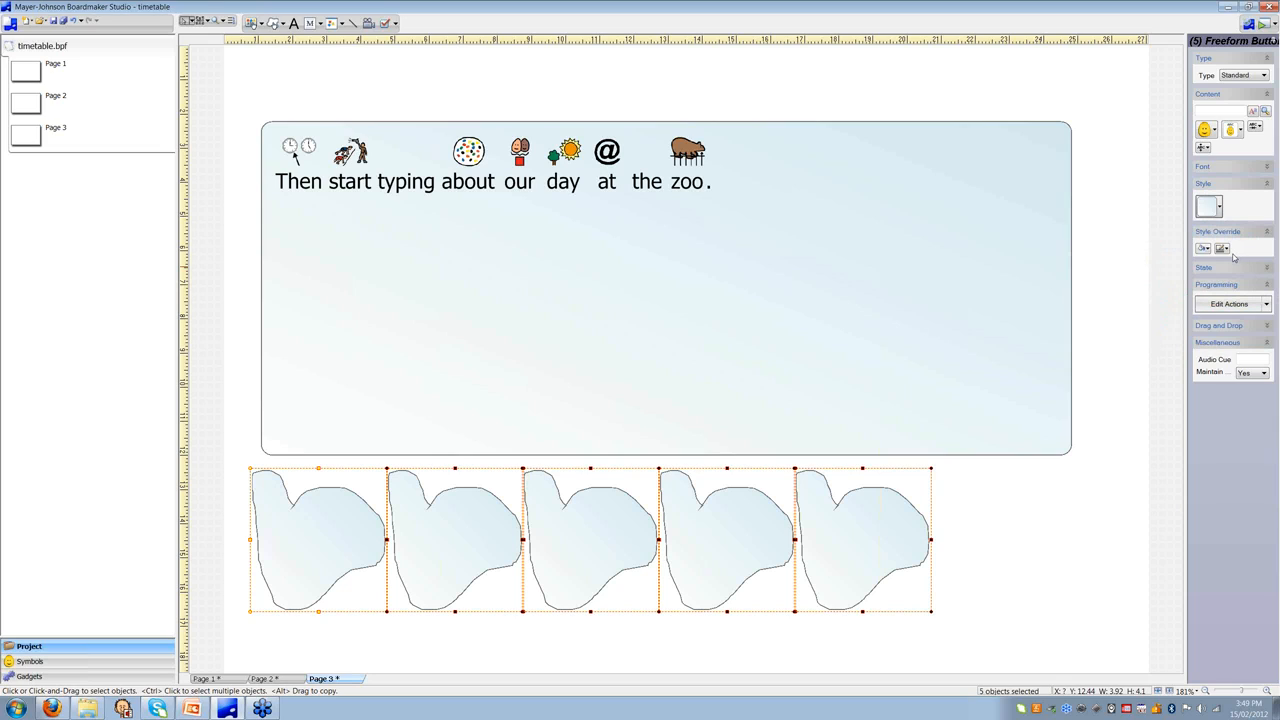
{"action": "left_click", "coordinate": [1227, 251]}
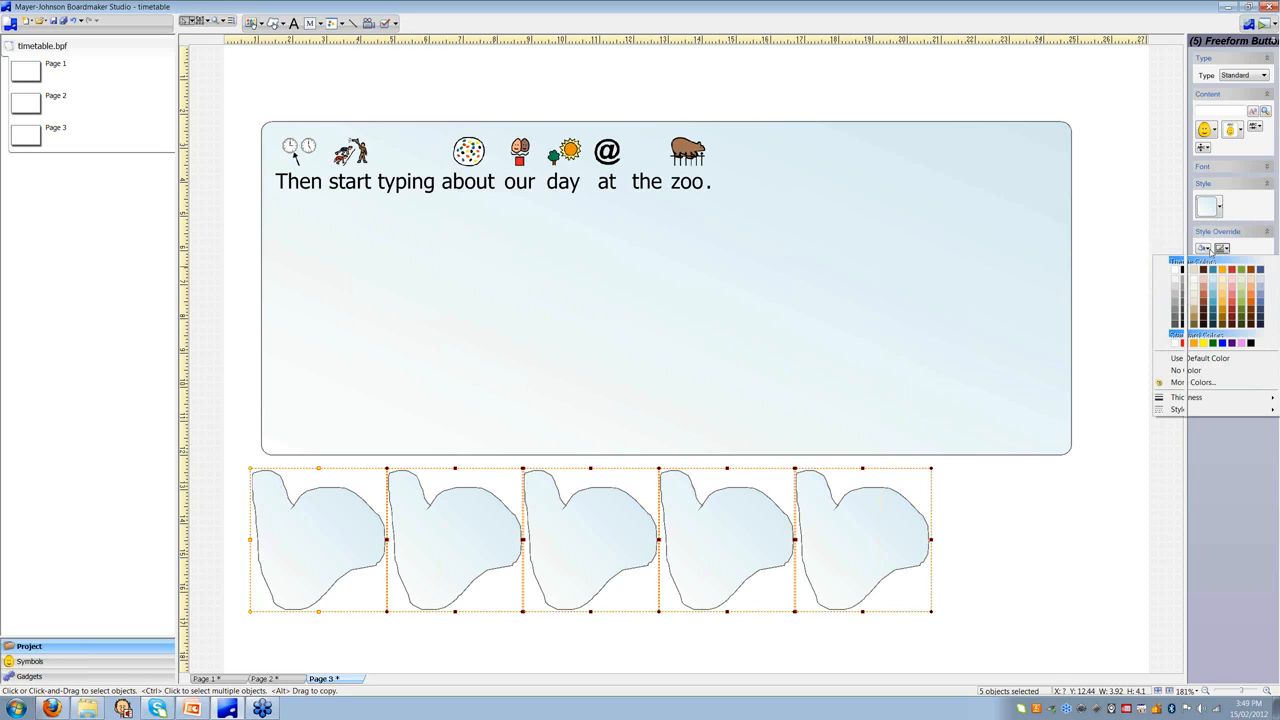
{"action": "left_click", "coordinate": [1121, 349]}
{"action": "left_click", "coordinate": [1120, 351]}
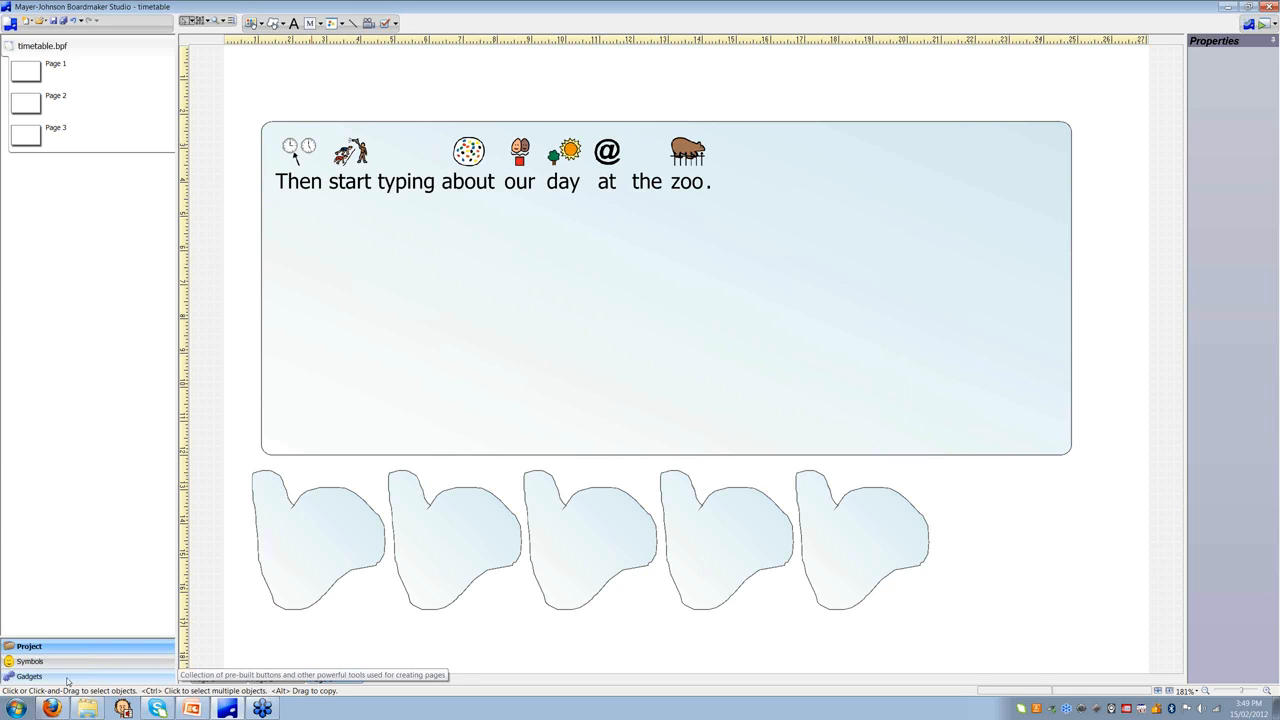
{"action": "left_click", "coordinate": [68, 680]}
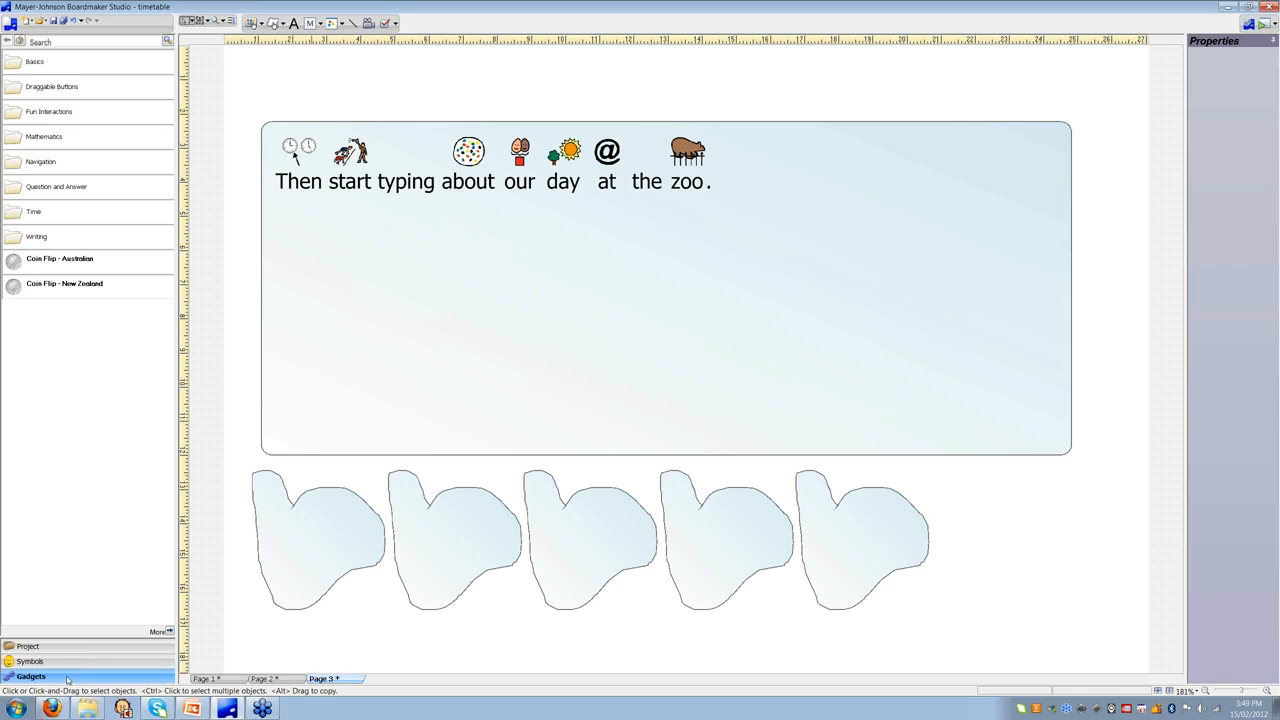
Add a new blank page named Page 4 to the project using the A4 Paper (210x297 mm) template.
{"action": "left_click", "coordinate": [29, 642]}
{"action": "left_click", "coordinate": [40, 133]}
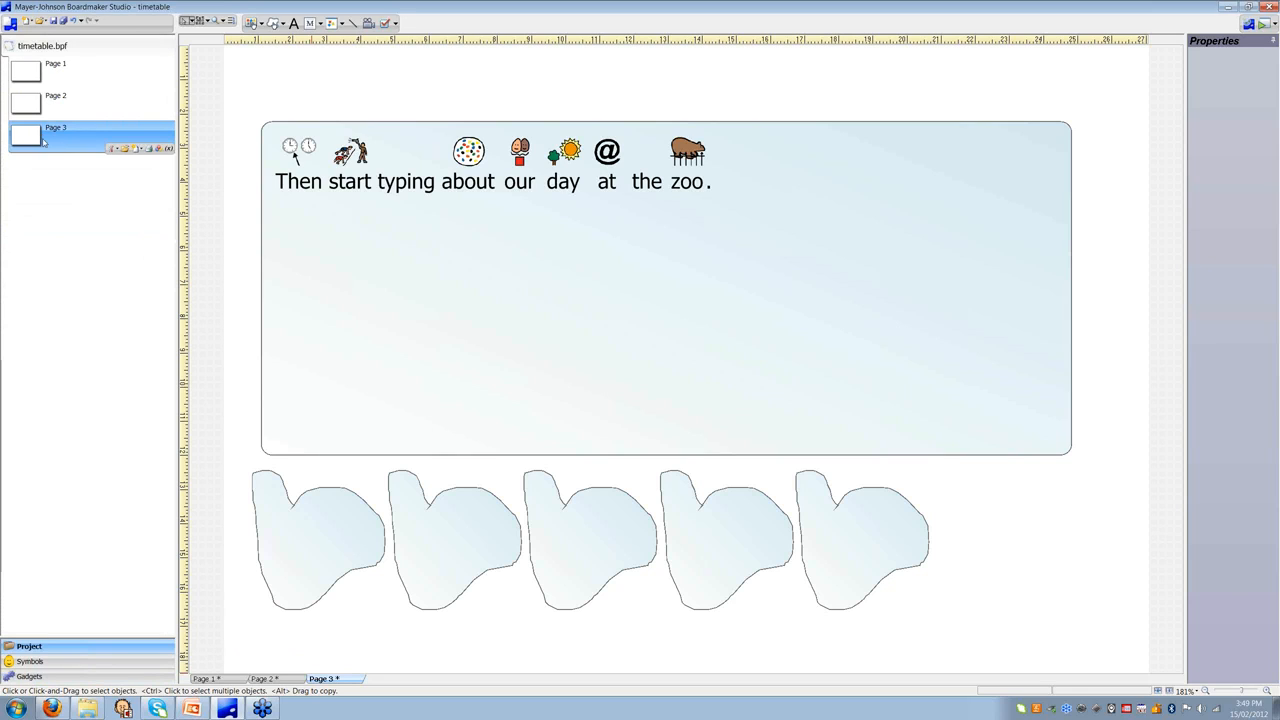
{"action": "right_click", "coordinate": [43, 141]}
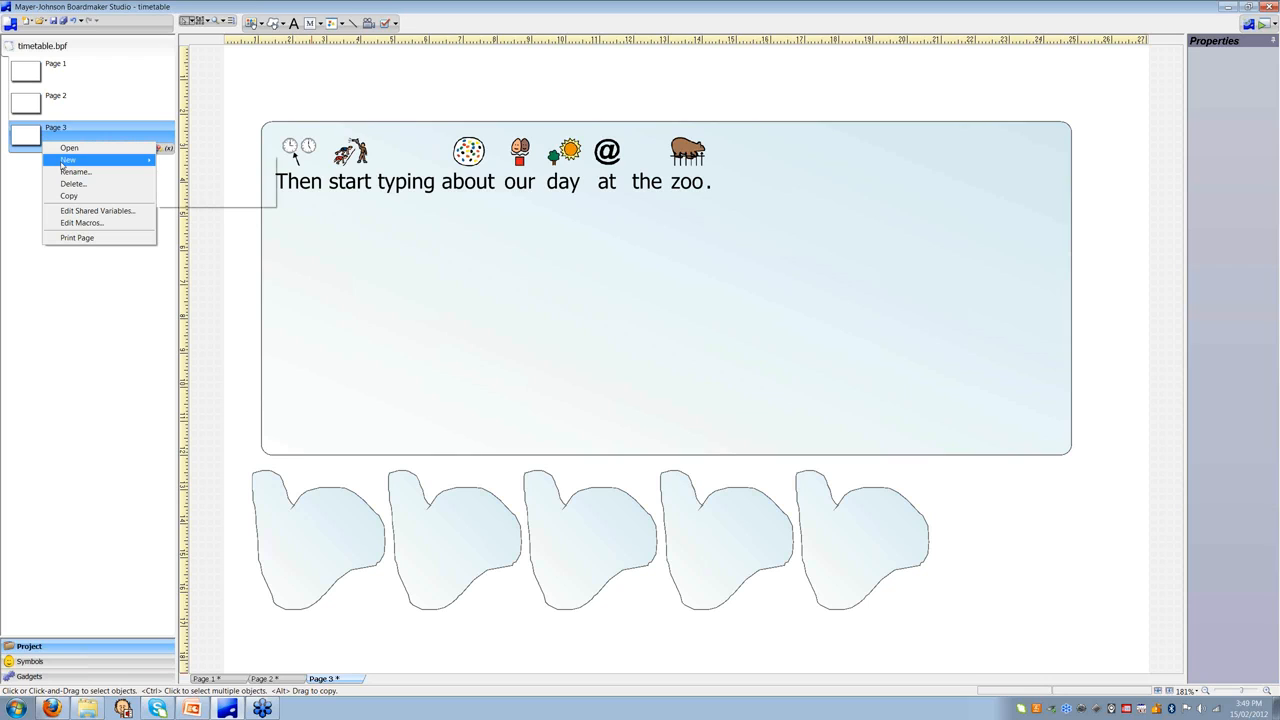
{"action": "mouse_move", "coordinate": [62, 165]}
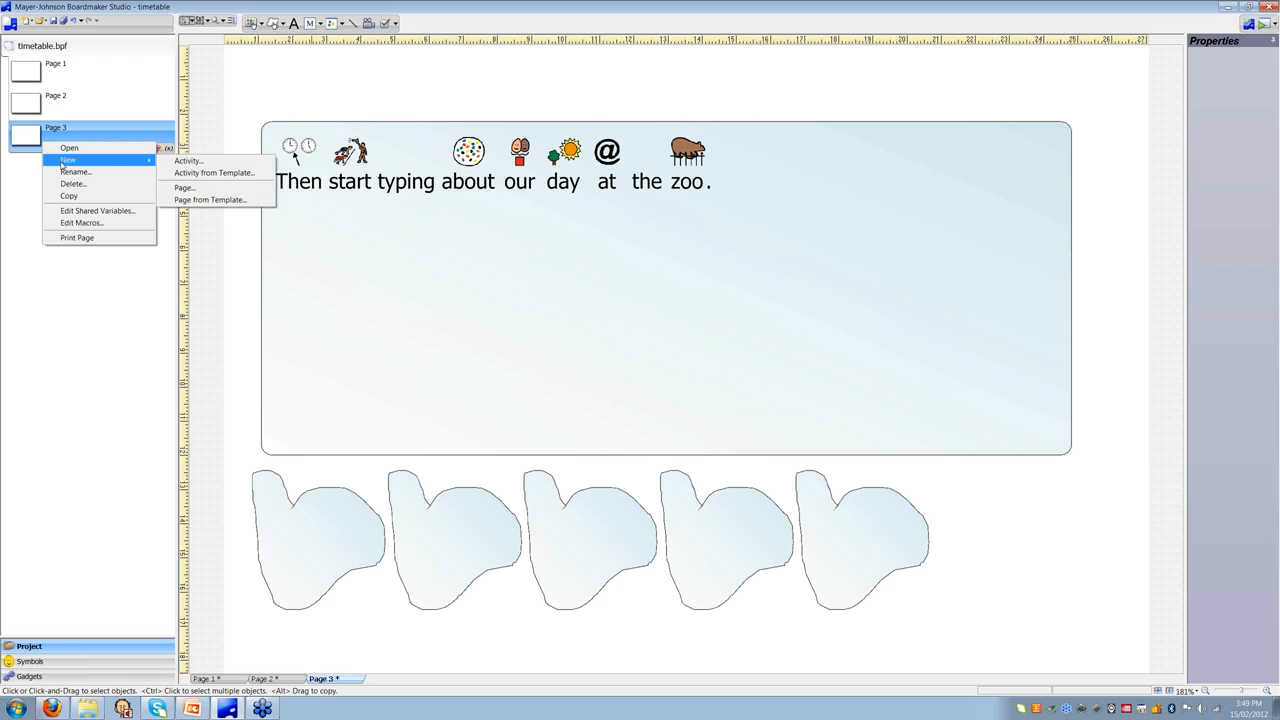
{"action": "left_click", "coordinate": [175, 188]}
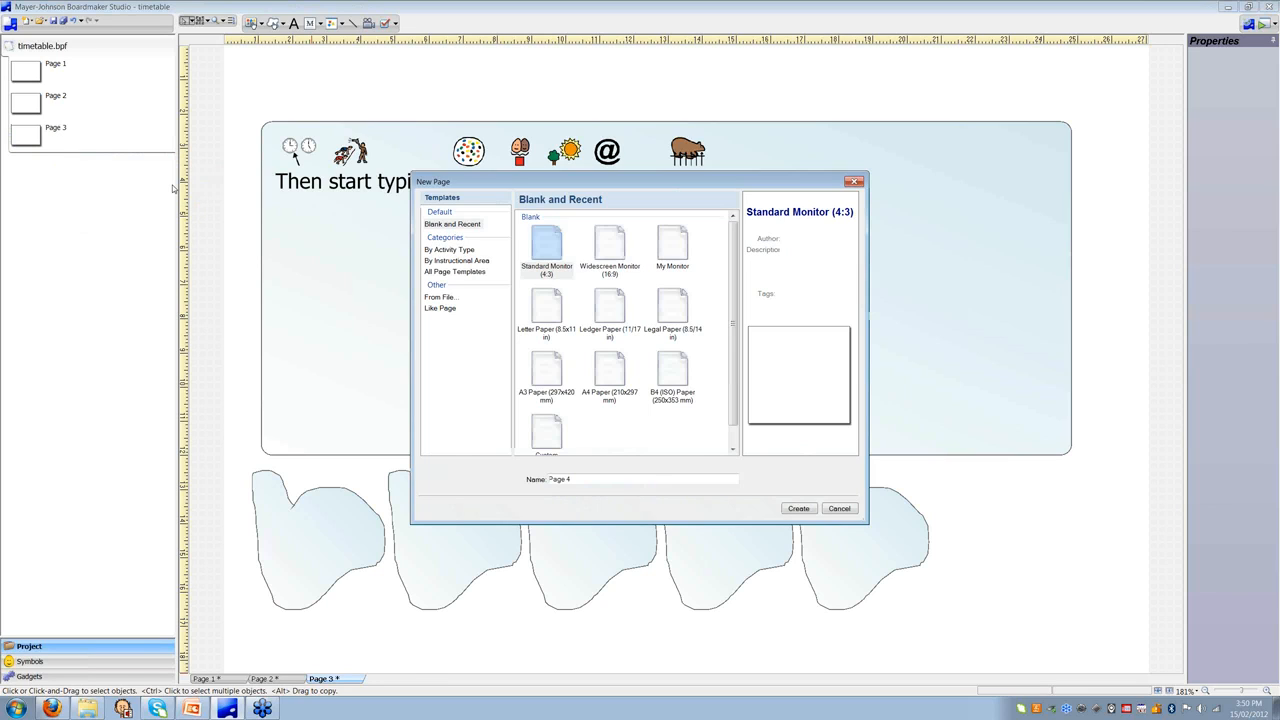
{"action": "left_click", "coordinate": [609, 370]}
{"action": "left_click", "coordinate": [806, 510]}
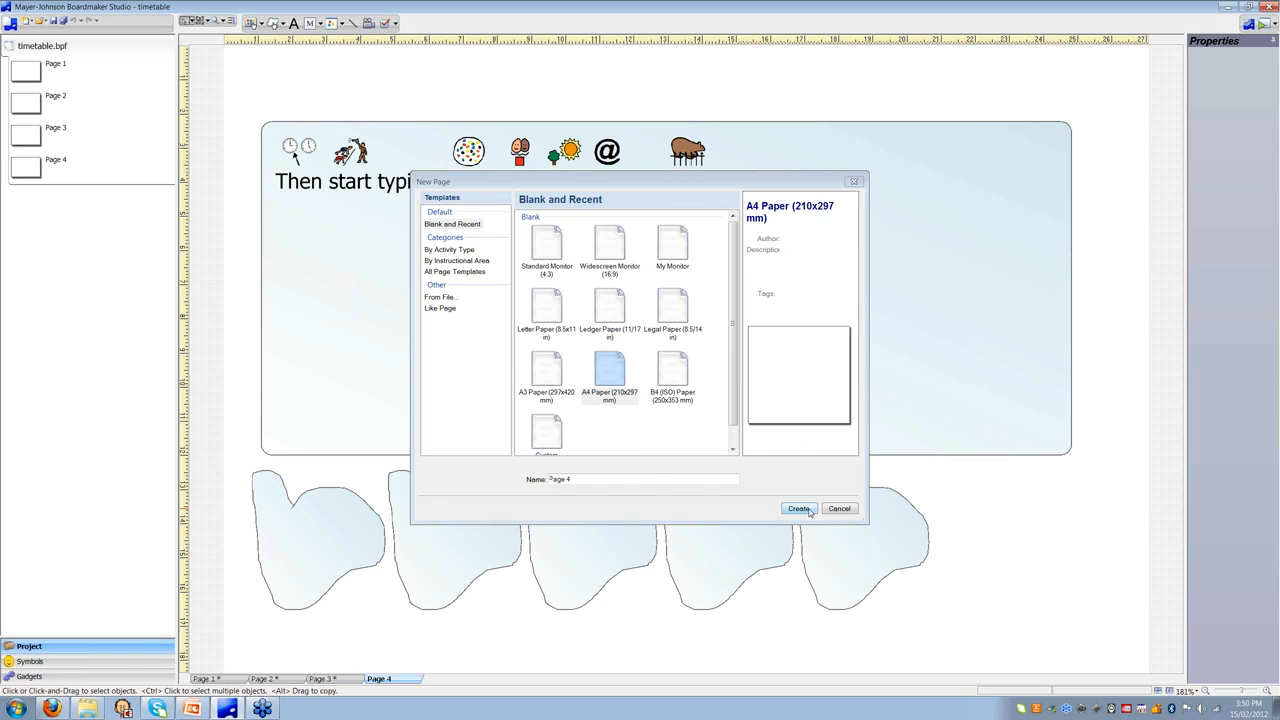
Place the Timer Bar - 1 Minute gadget from the Time category near Page 4's upper left corner.
{"action": "left_click", "coordinate": [30, 676]}
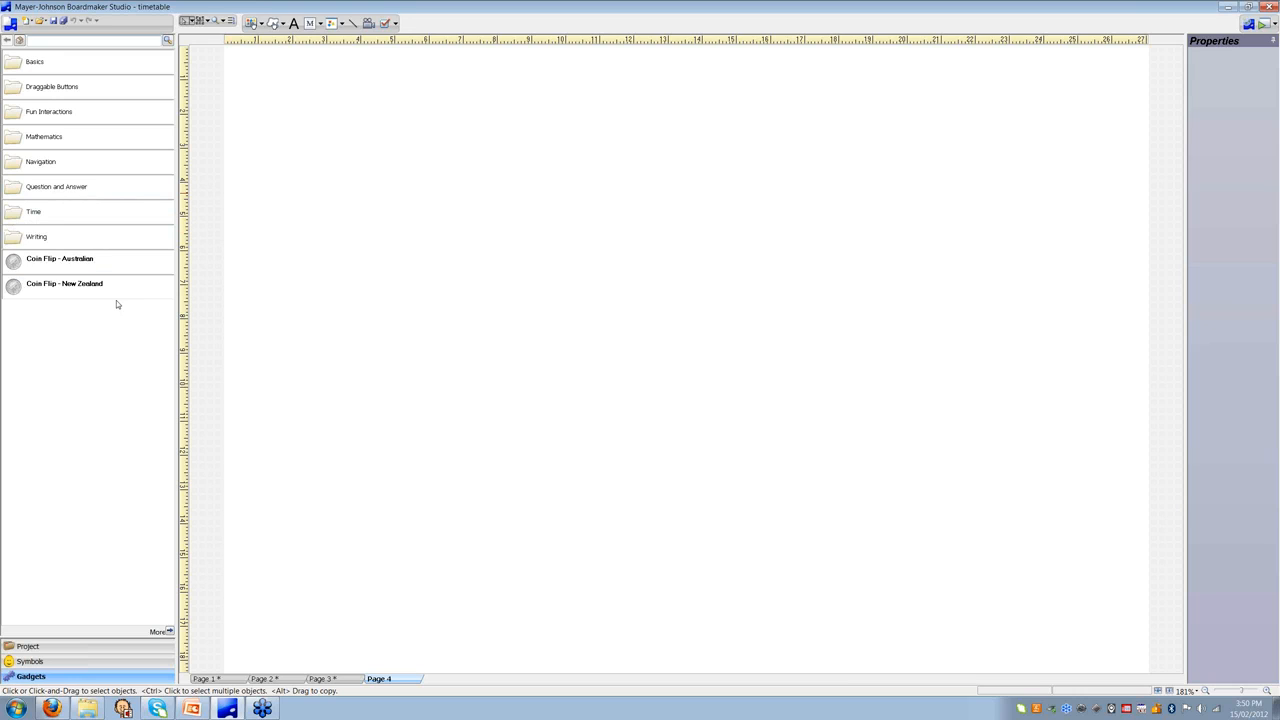
{"action": "double_click", "coordinate": [35, 224]}
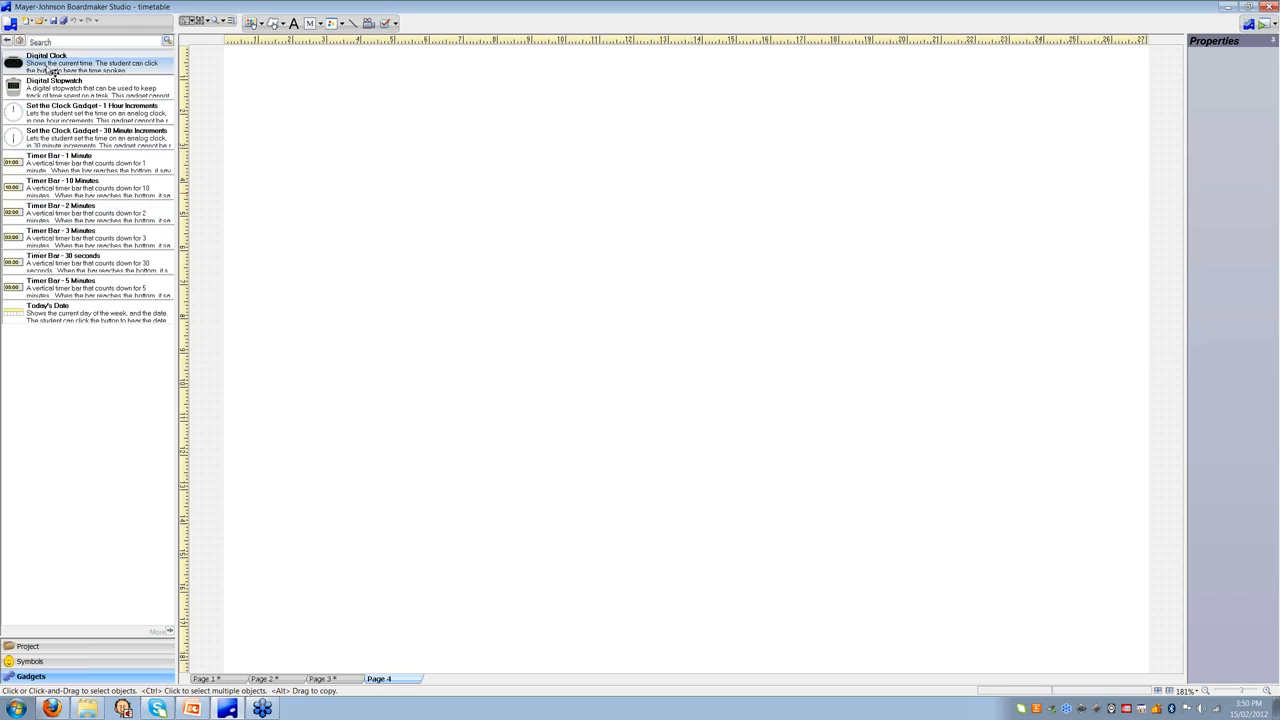
{"action": "left_click", "coordinate": [55, 165]}
{"action": "left_click_drag", "start_coordinate": [55, 165], "coordinate": [334, 222]}
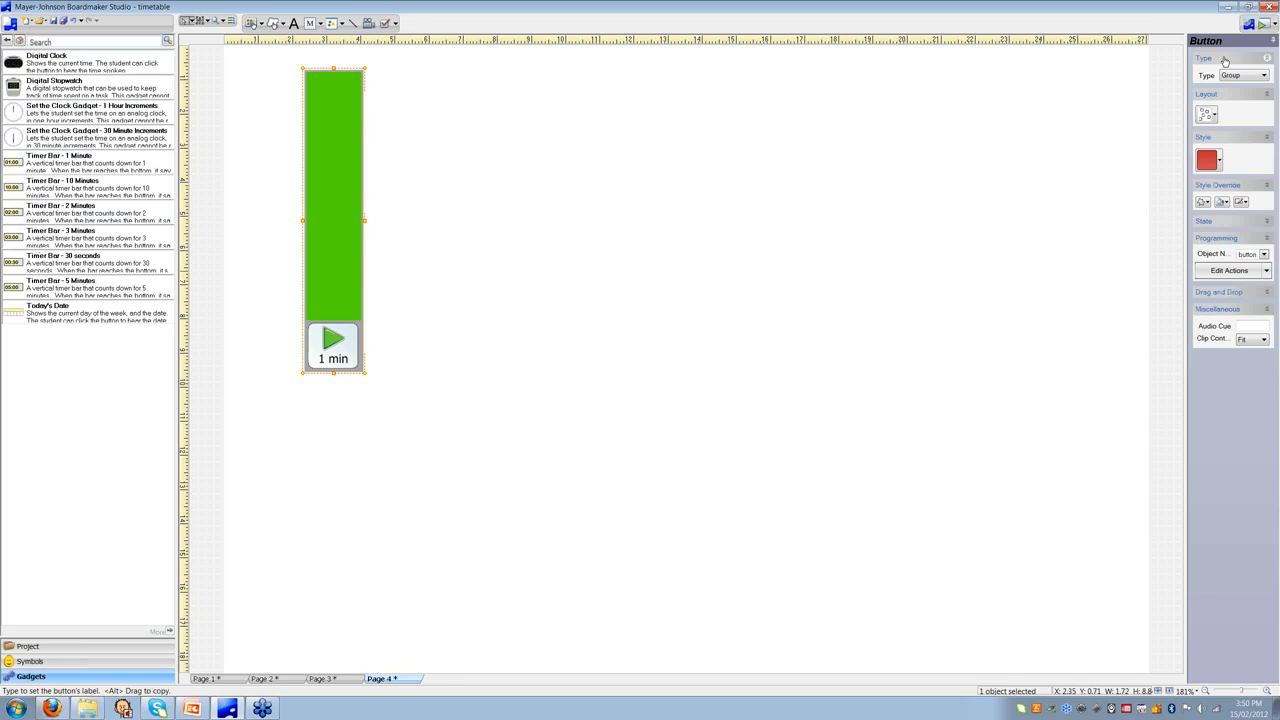
Run Page 4 in use mode to try the timer bar, and return to the timetable on Page 1.
{"action": "left_click", "coordinate": [1264, 24]}
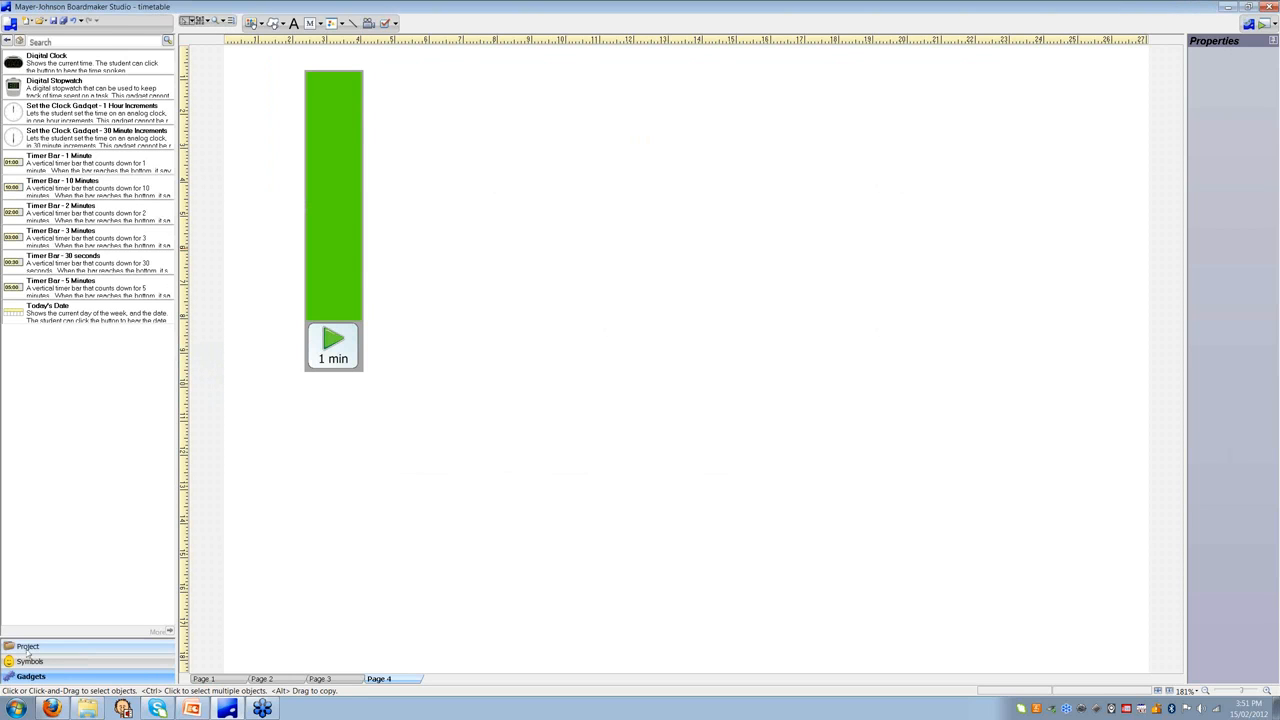
{"action": "left_click", "coordinate": [27, 648]}
{"action": "left_click", "coordinate": [29, 72]}
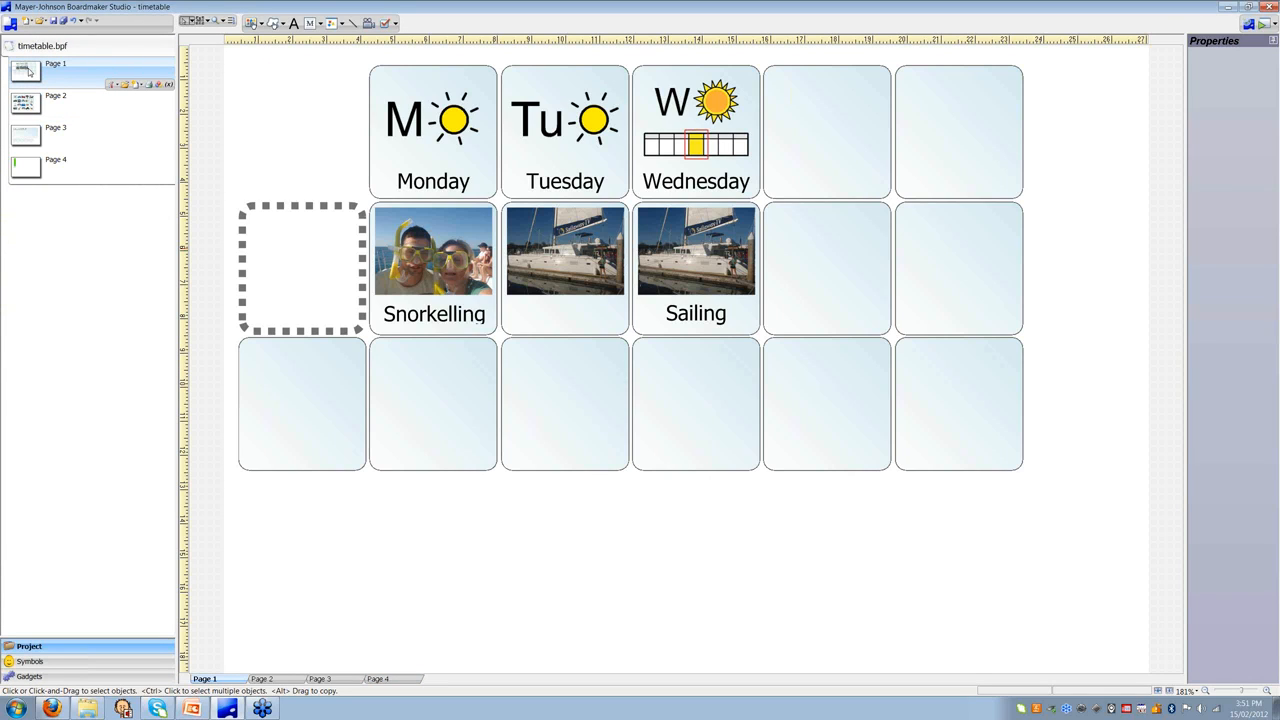
Place a Next Page Button gadget from the Navigation category below the timetable grid's lower left corner on Page 1.
{"action": "left_click", "coordinate": [29, 677]}
{"action": "left_click", "coordinate": [8, 42]}
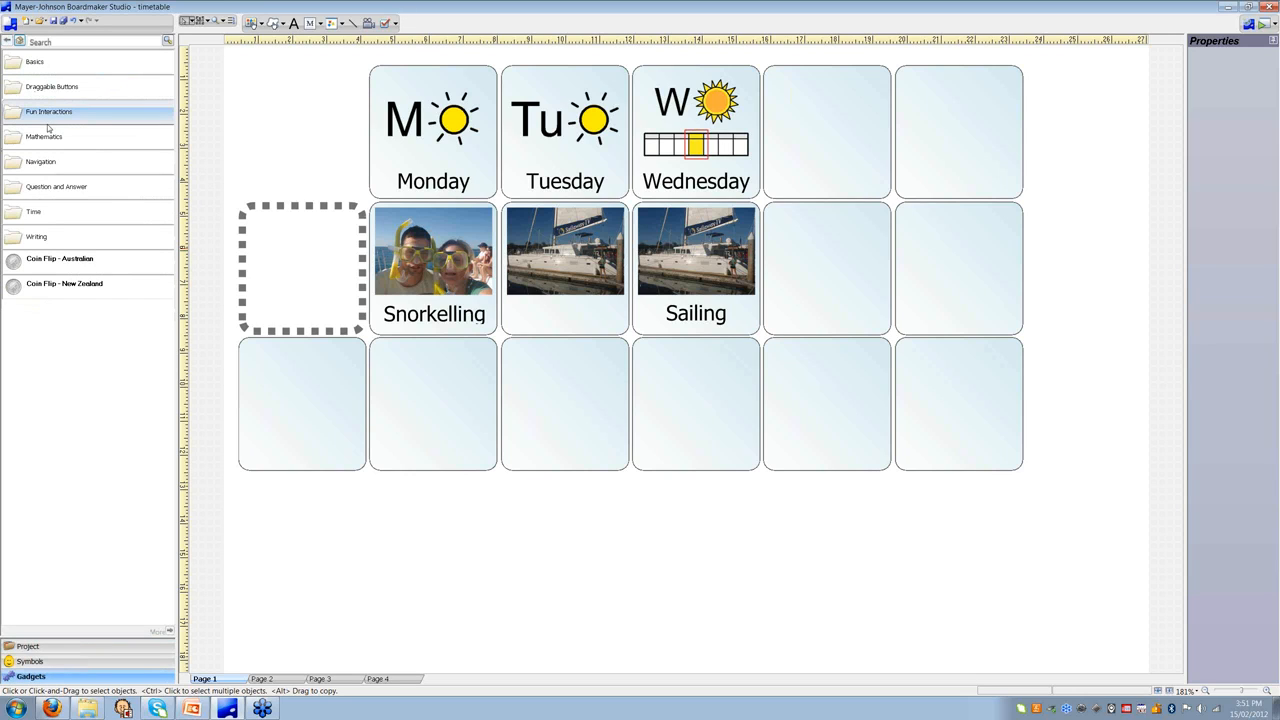
{"action": "left_click", "coordinate": [57, 164]}
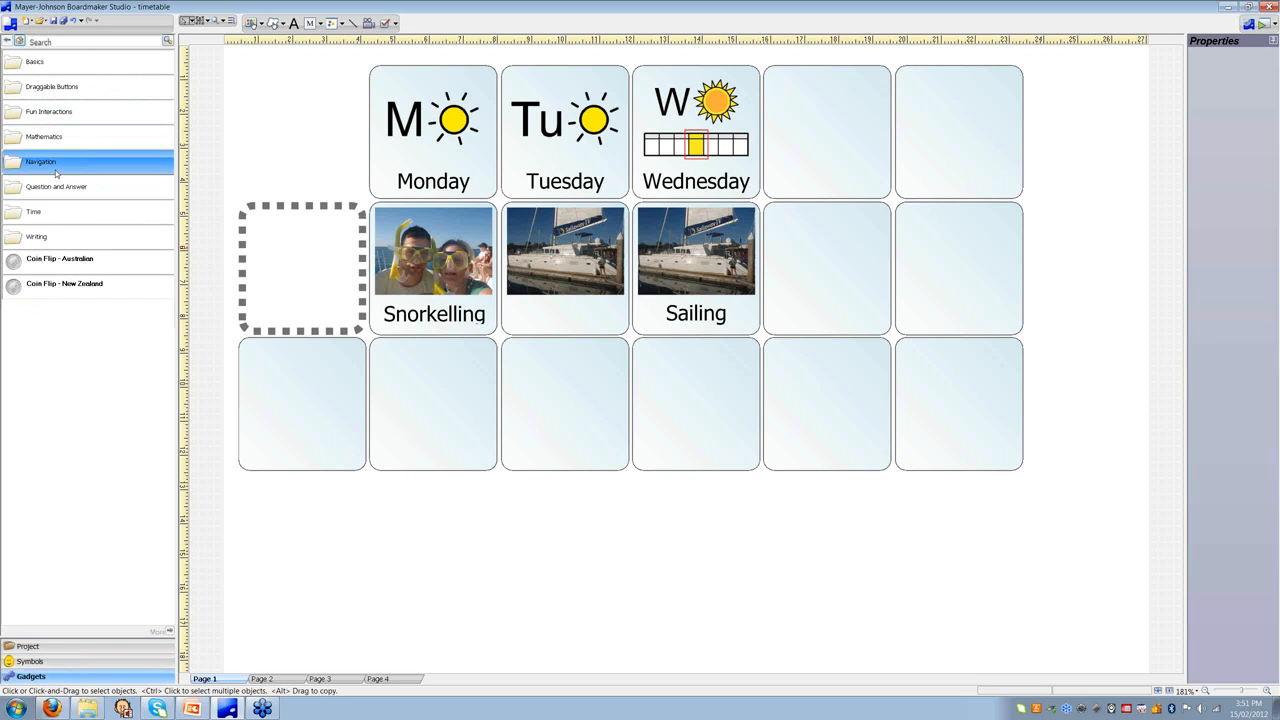
{"action": "left_click_drag", "start_coordinate": [62, 167], "coordinate": [296, 588]}
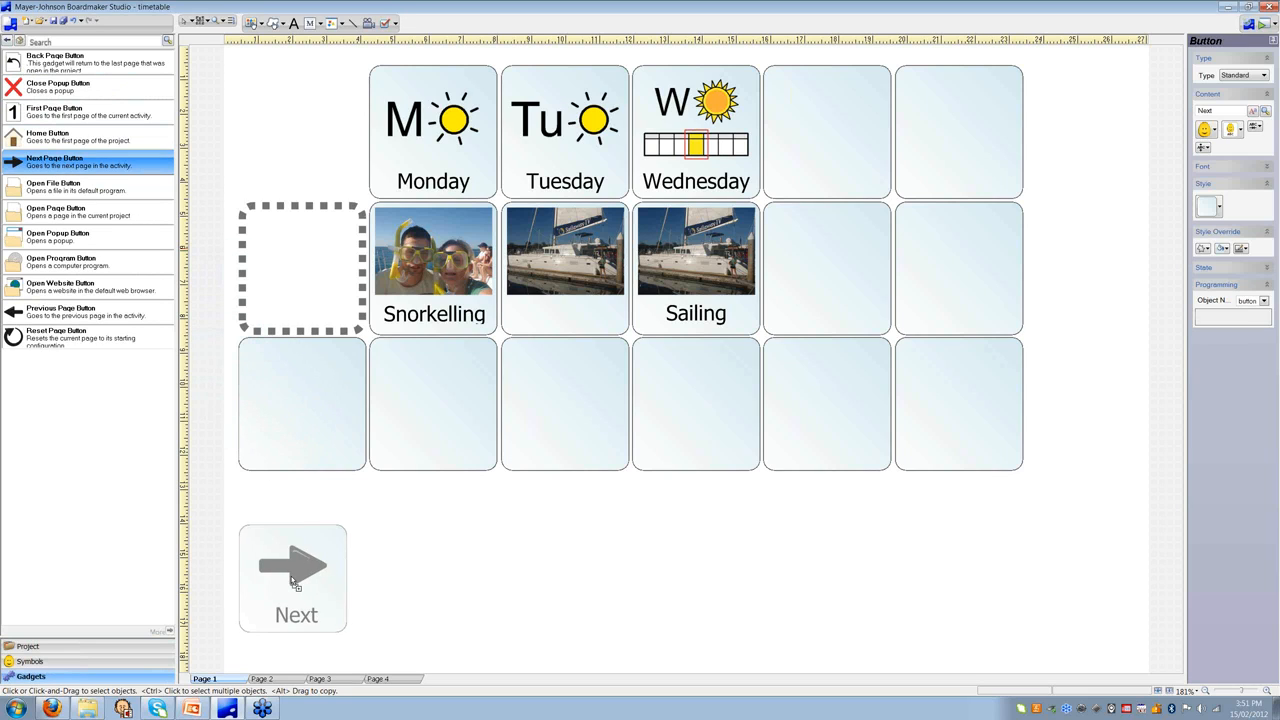
Place a Next Page Button gadget to the right of Page 2's vehicle group and another to the right of Page 3's freeform buttons.
{"action": "left_click", "coordinate": [43, 649]}
{"action": "left_click", "coordinate": [29, 97]}
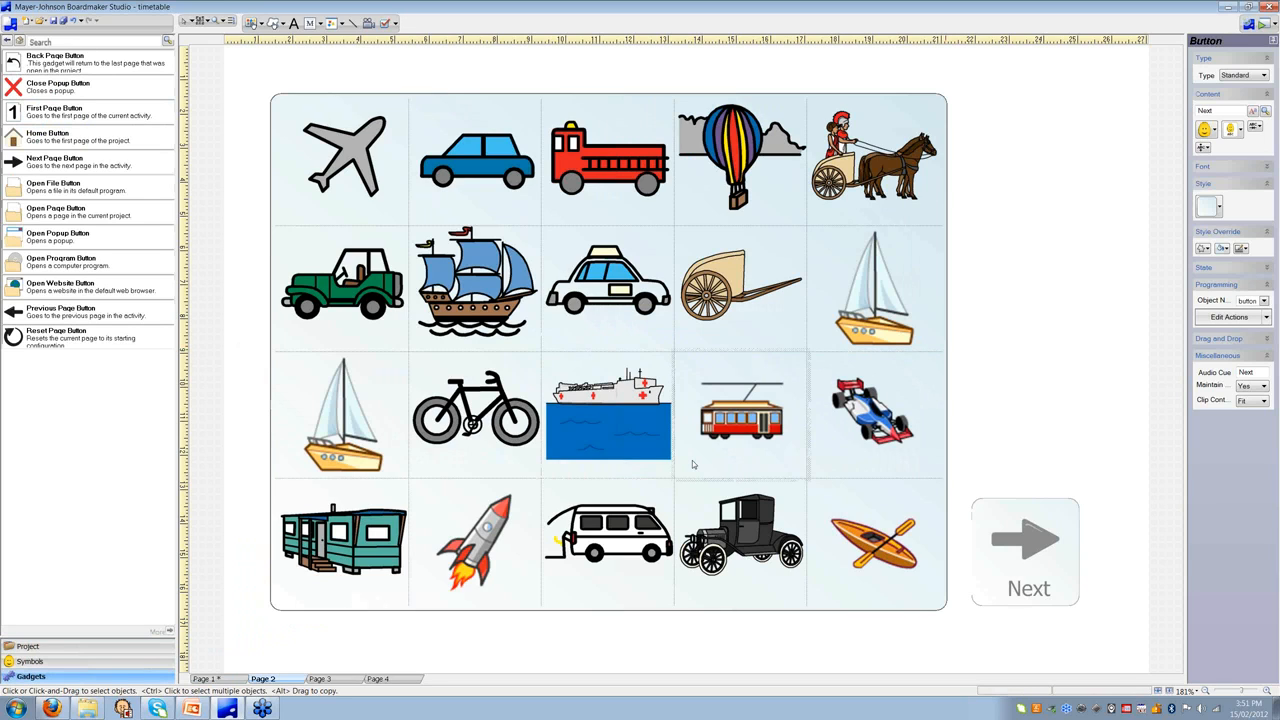
{"action": "left_click", "coordinate": [29, 646]}
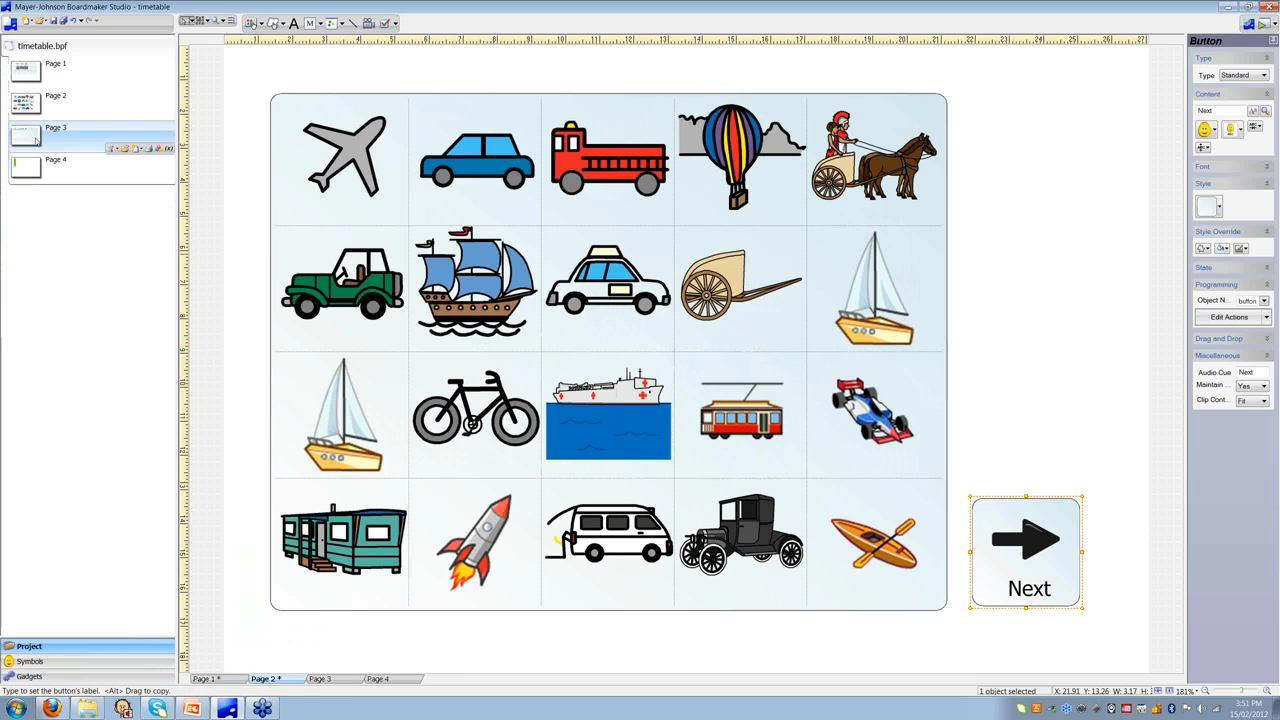
{"action": "left_click", "coordinate": [35, 140]}
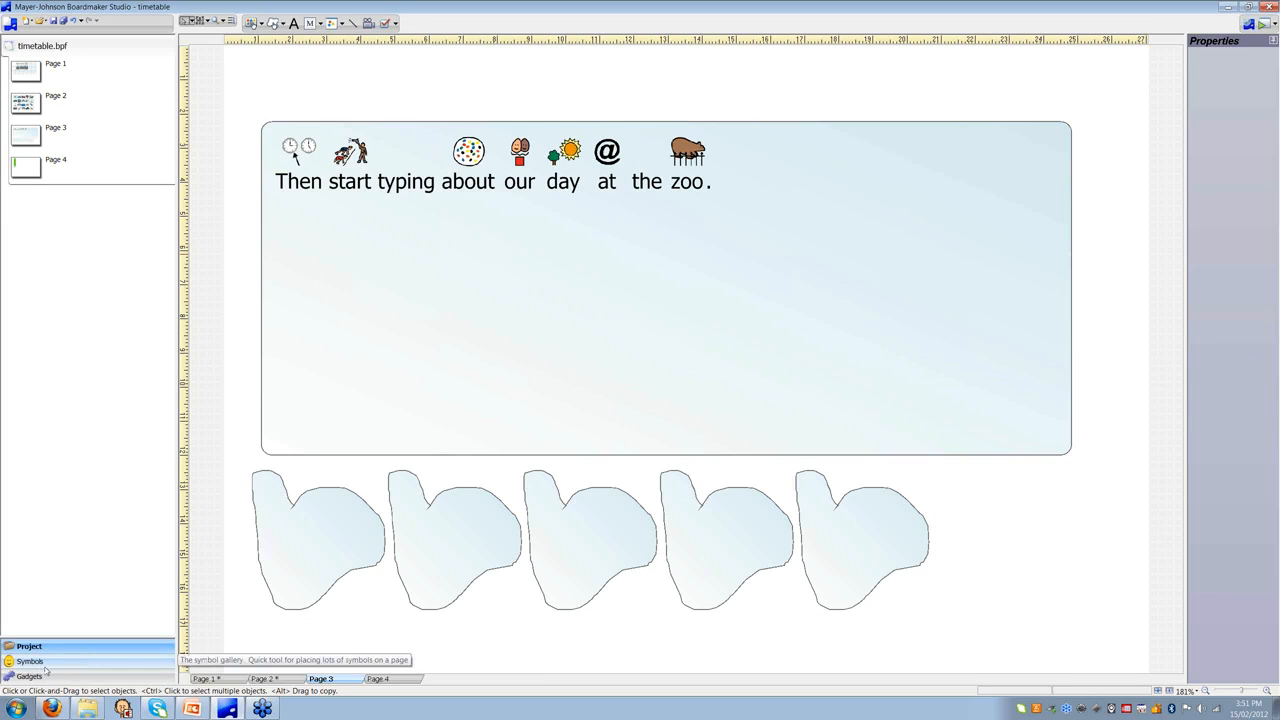
{"action": "left_click", "coordinate": [38, 676]}
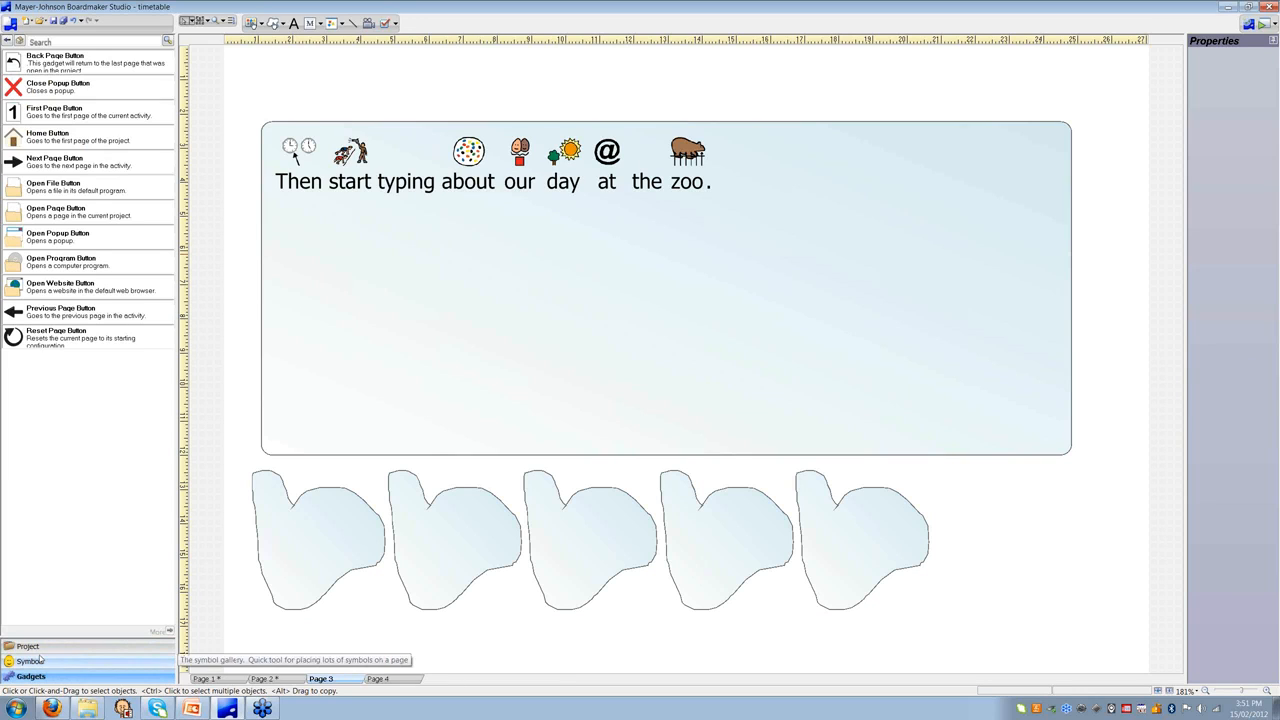
{"action": "left_click_drag", "start_coordinate": [44, 167], "coordinate": [1040, 566]}
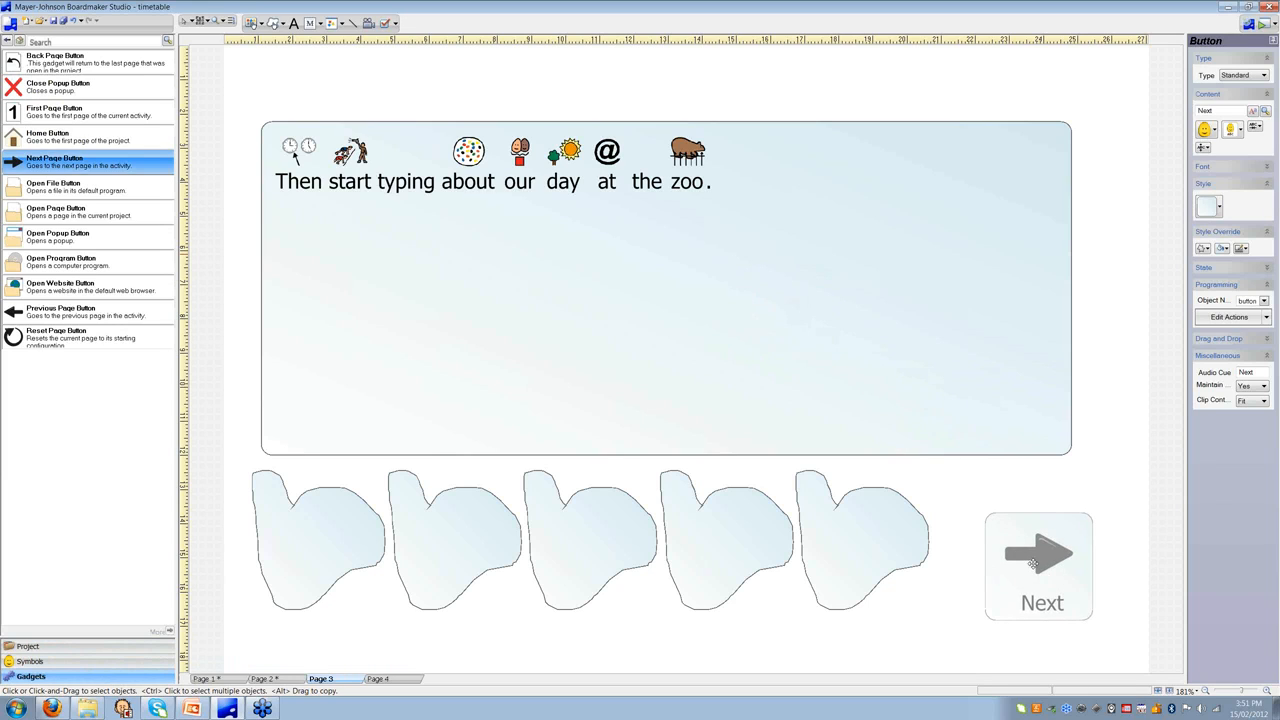
Run the project in use mode from Page 1 and follow the Next buttons through to Page 4's timer.
{"action": "left_click", "coordinate": [30, 647]}
{"action": "left_click", "coordinate": [31, 161]}
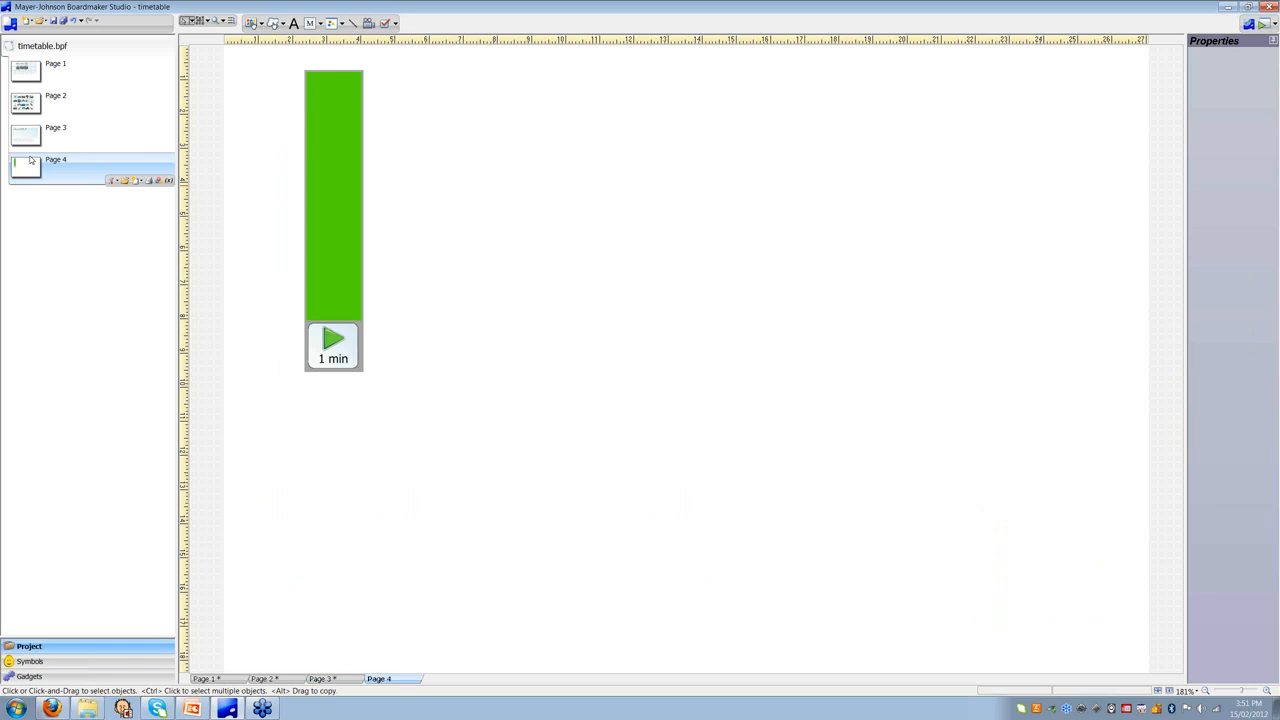
{"action": "left_click", "coordinate": [28, 100]}
{"action": "left_click", "coordinate": [28, 68]}
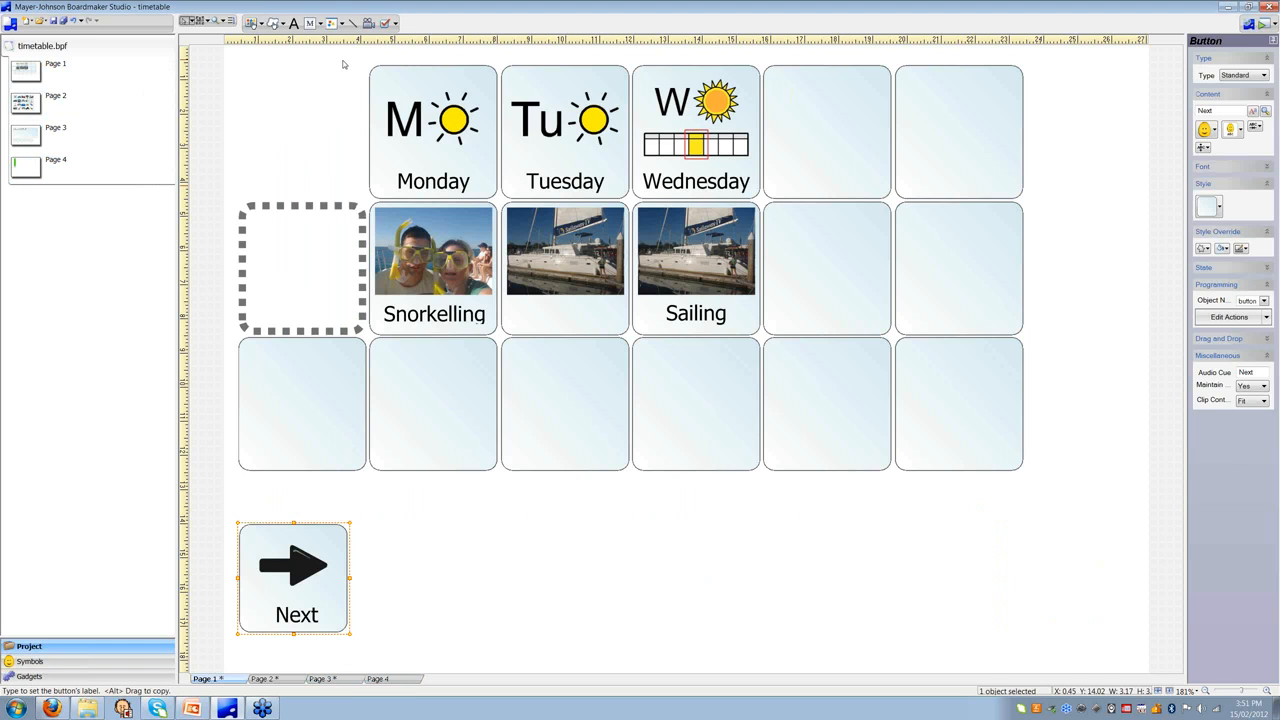
{"action": "left_click", "coordinate": [1267, 23]}
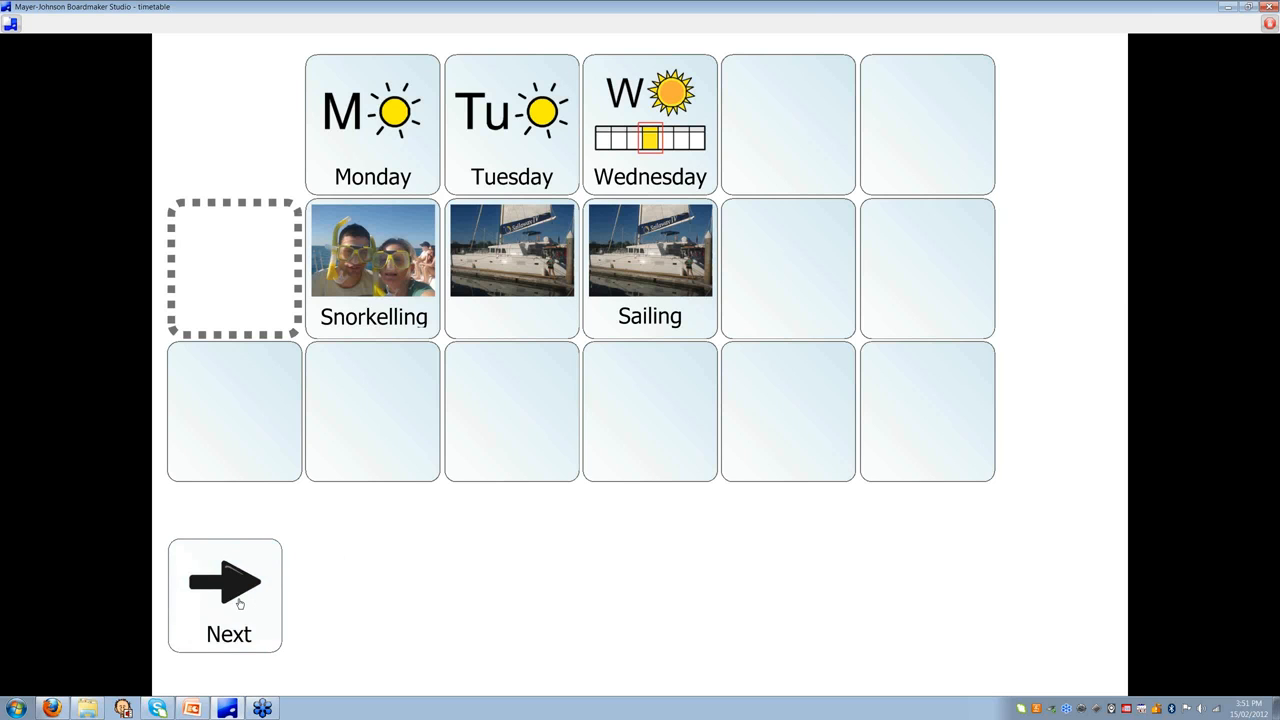
{"action": "left_click", "coordinate": [239, 602]}
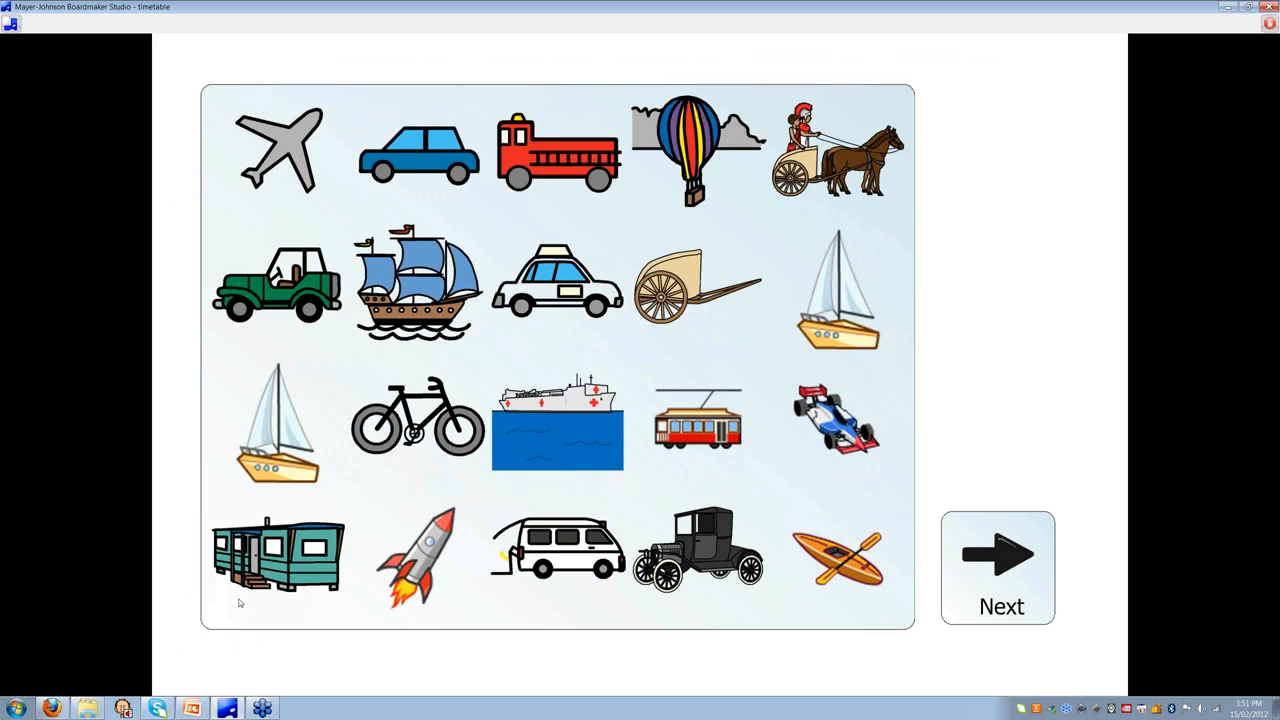
{"action": "left_click", "coordinate": [239, 602]}
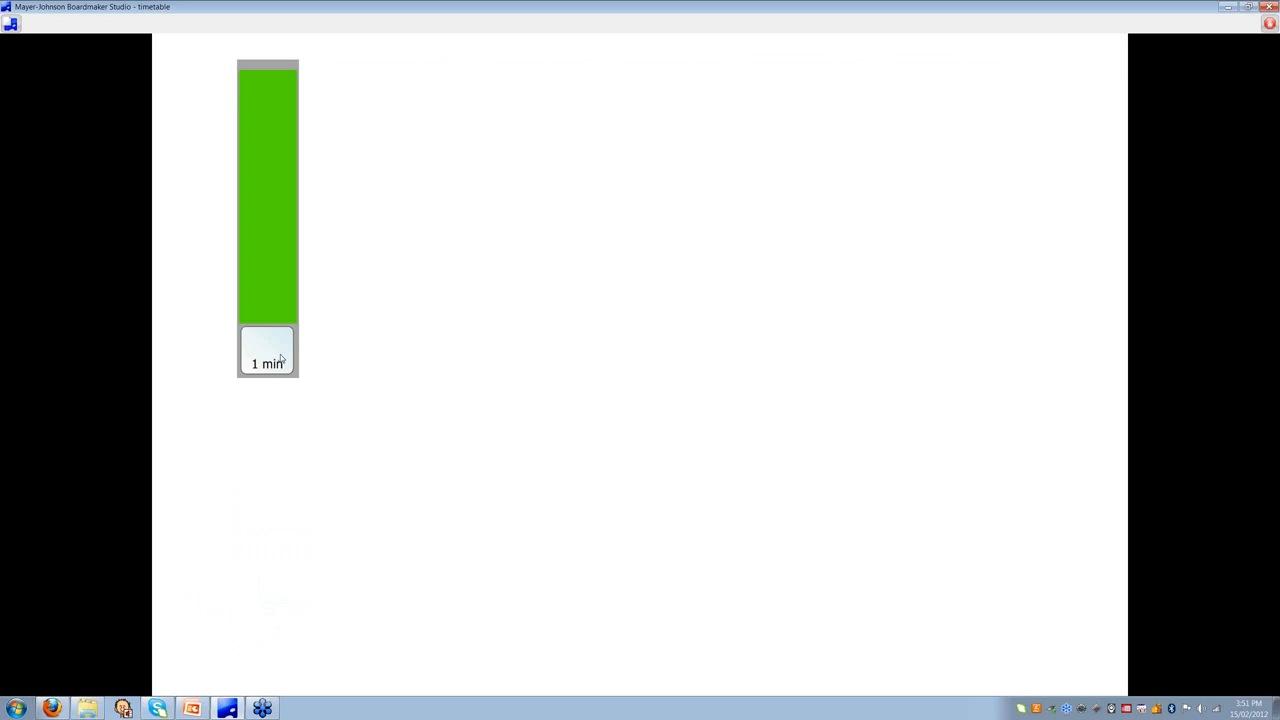
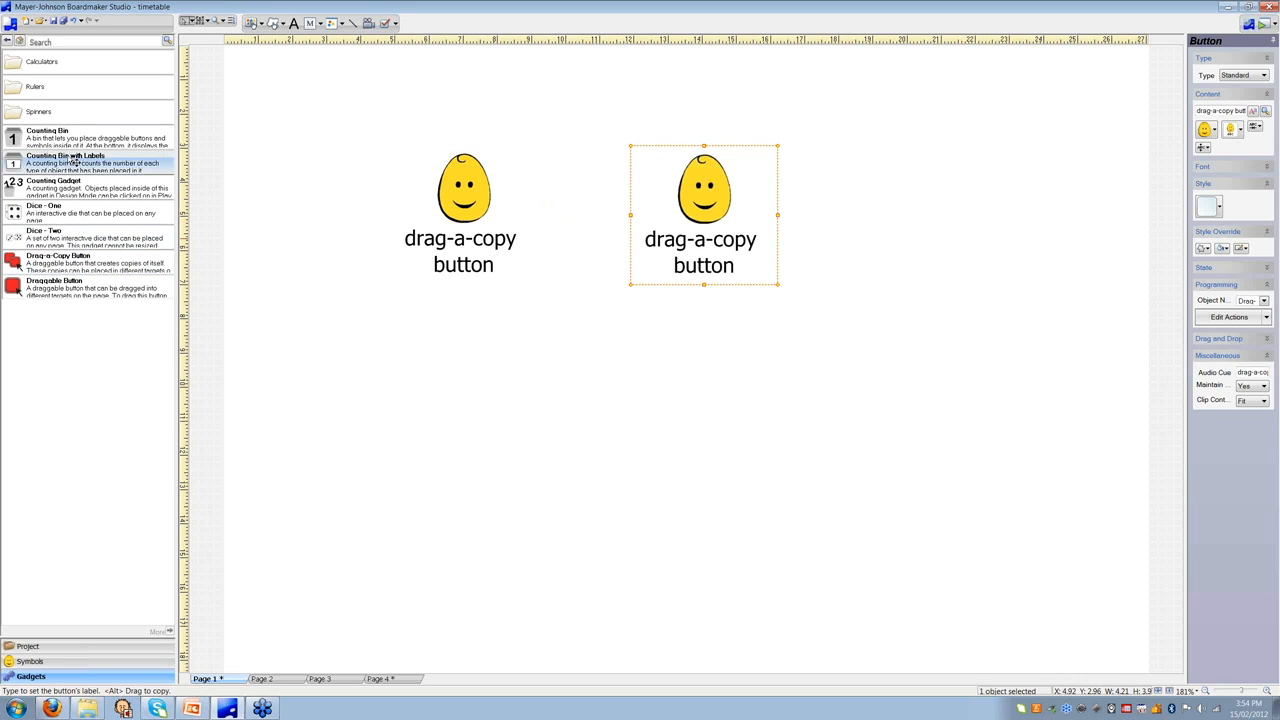
Place a Counting Bin gadget below the two drag-a-copy buttons on Page 1.
{"action": "left_click_drag", "start_coordinate": [80, 138], "coordinate": [594, 469]}
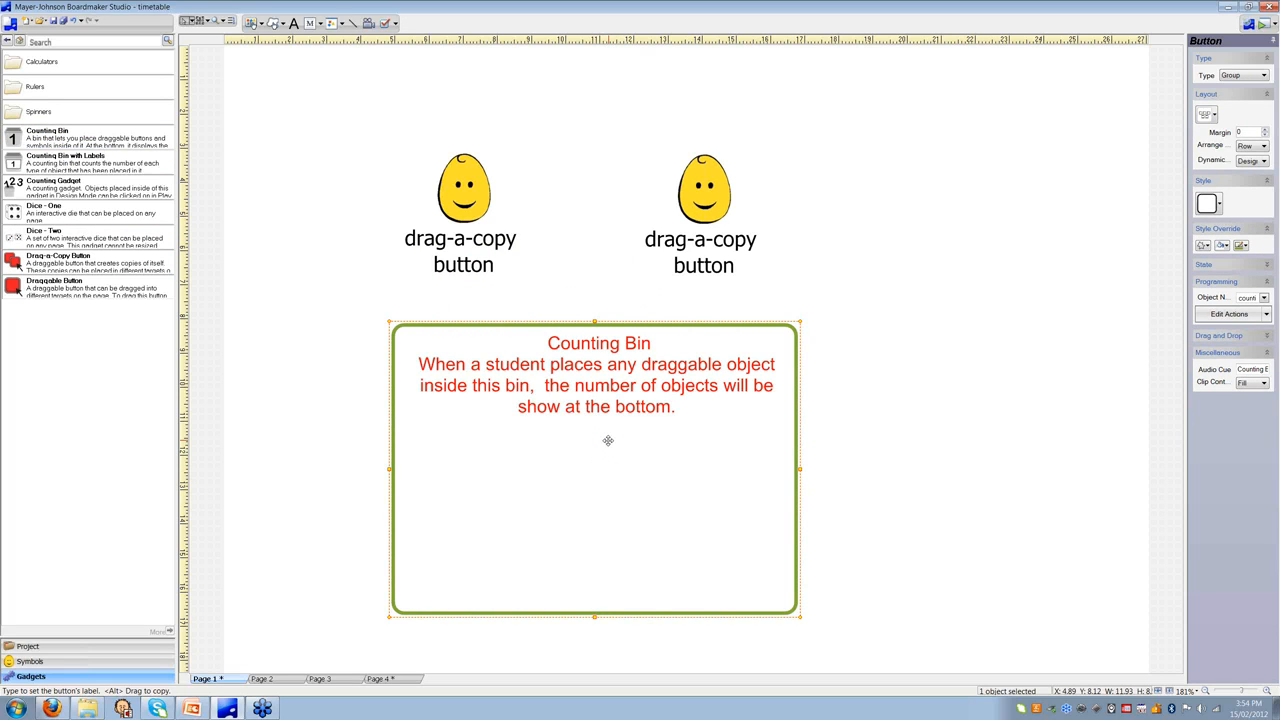
Relabel the left drag-a-copy button "dog" and give it the orange sitting dog symbol.
{"action": "left_click", "coordinate": [494, 254]}
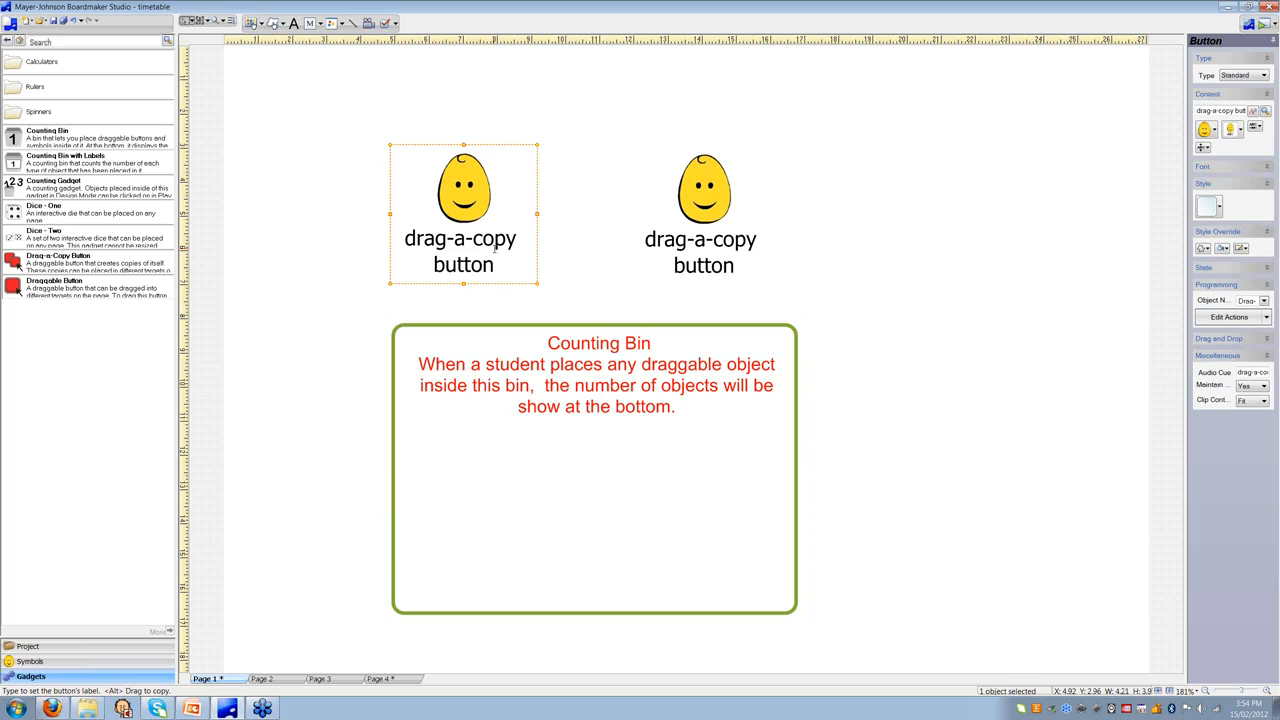
{"action": "left_click", "coordinate": [494, 251]}
{"action": "type", "text": "dog"}
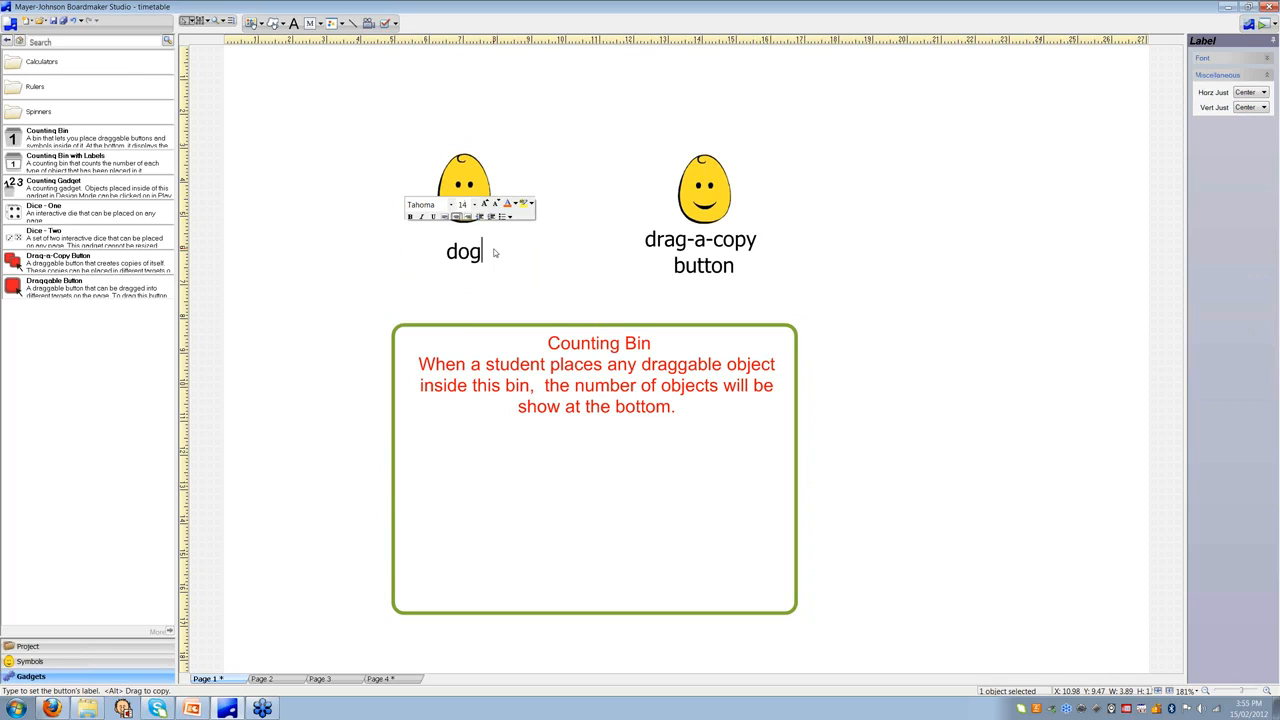
{"action": "key", "text": "Escape"}
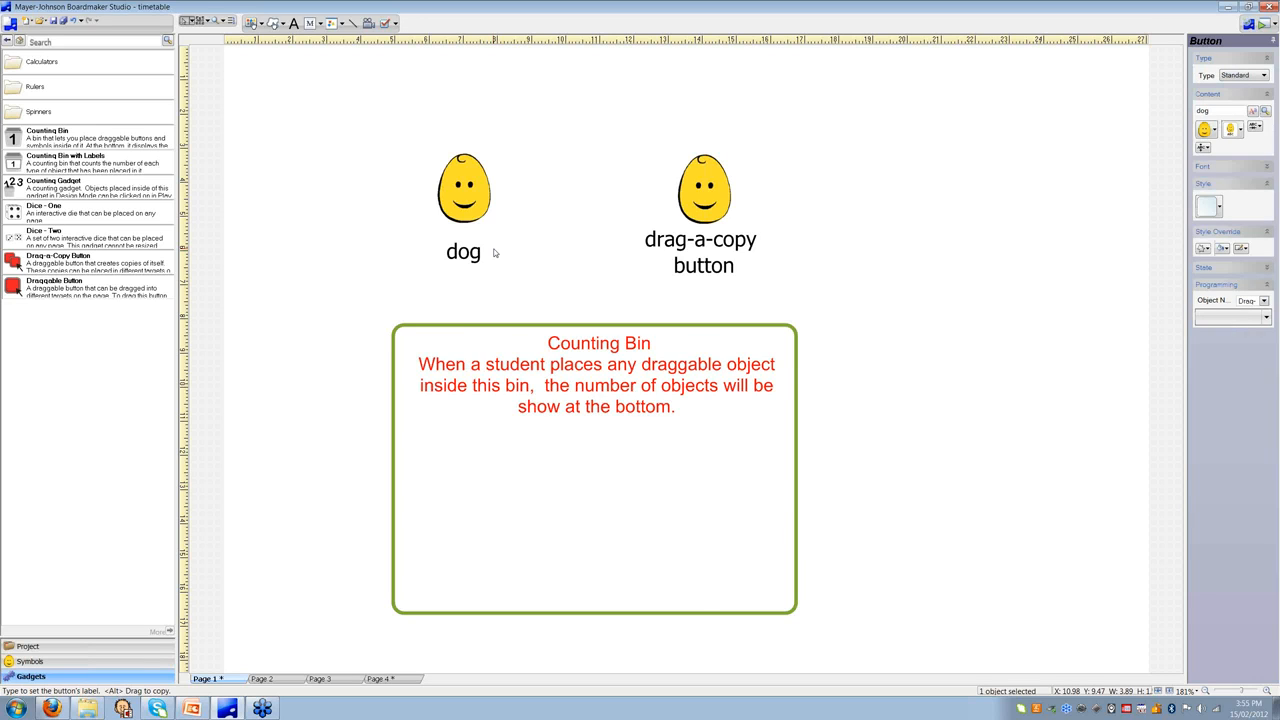
{"action": "double_click", "coordinate": [529, 248]}
Relabel the right drag-a-copy button "cat" and give it the grey and white lying cat symbol.
{"action": "left_click", "coordinate": [752, 225]}
{"action": "left_click", "coordinate": [756, 231]}
{"action": "type", "text": "cat"}
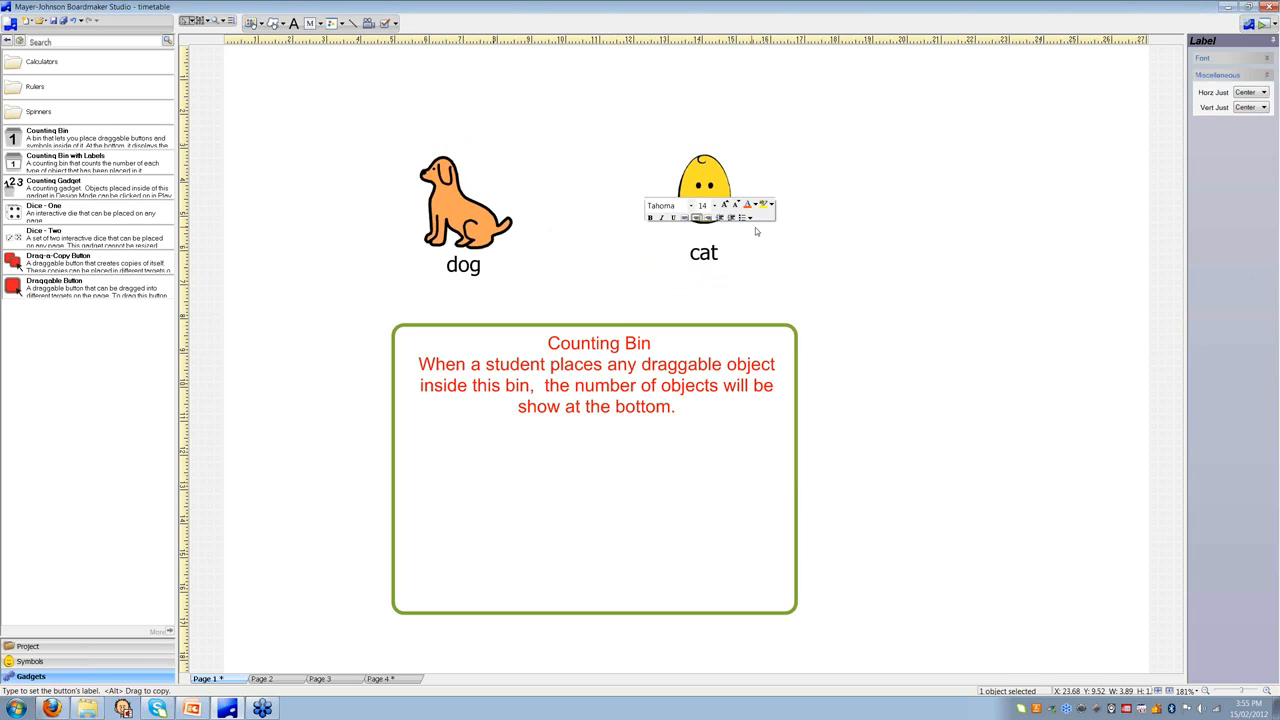
{"action": "key", "text": "Return"}
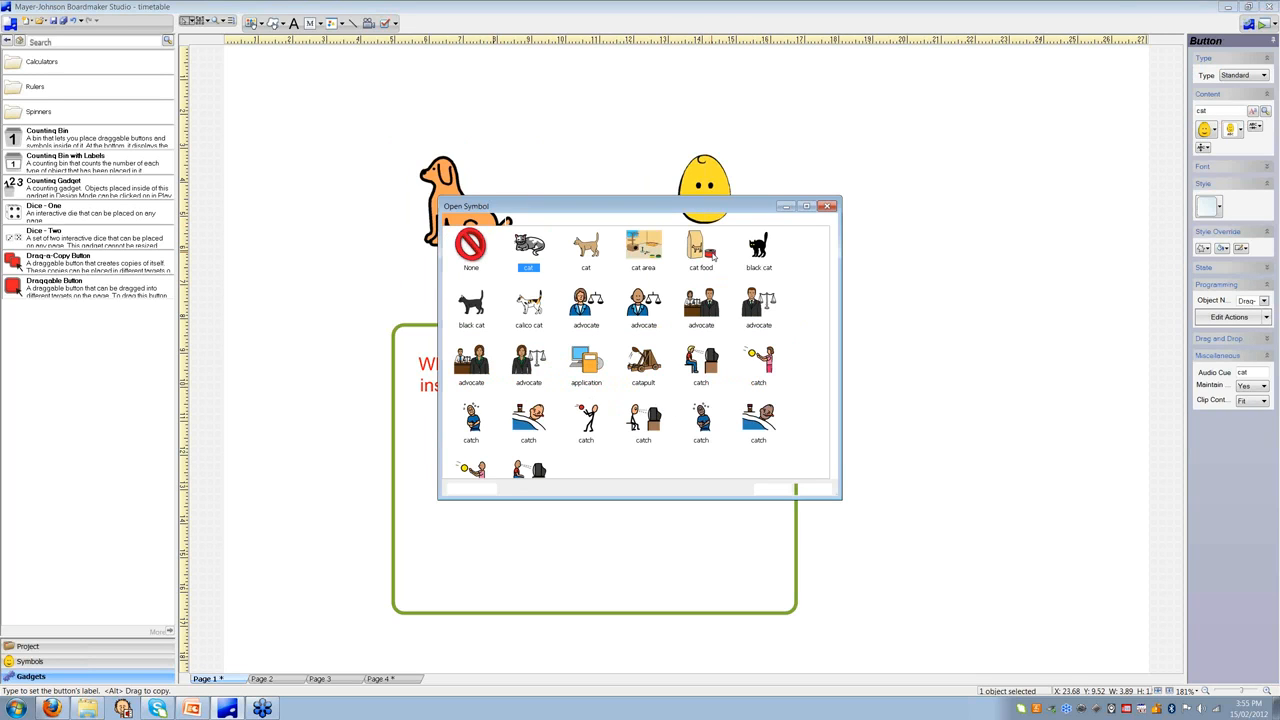
{"action": "left_click", "coordinate": [773, 488]}
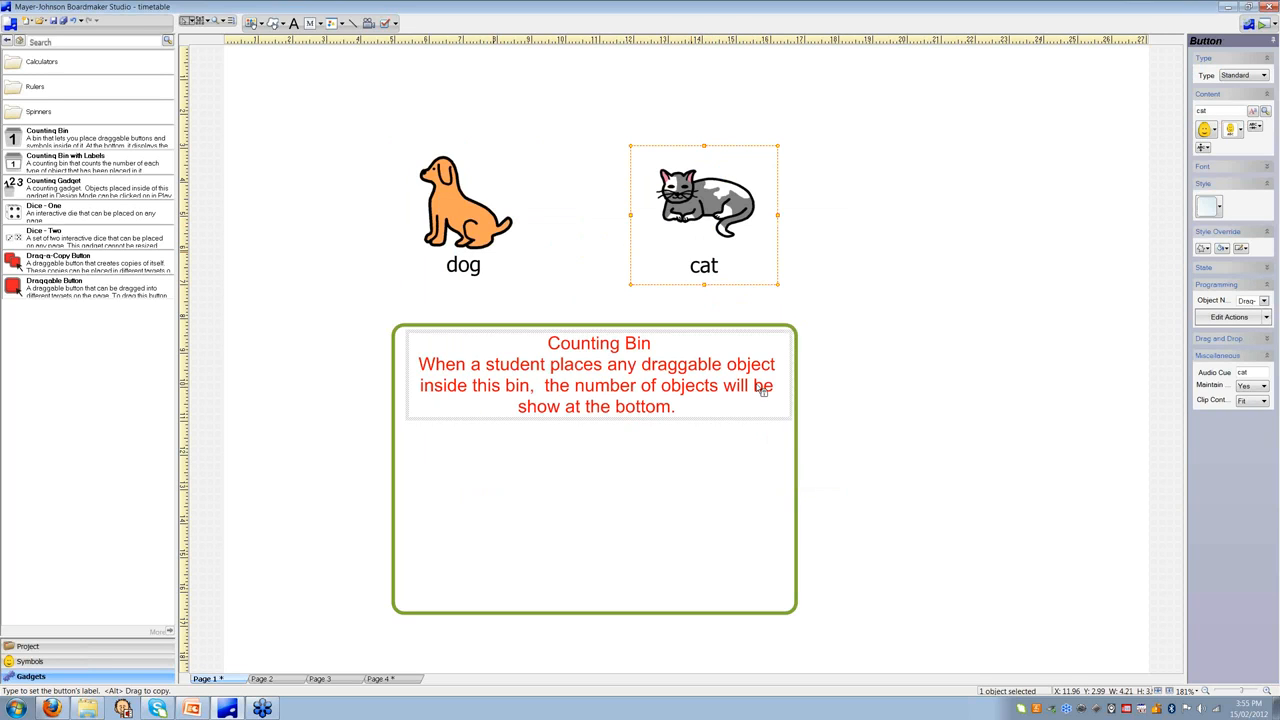
Run Page 1 in use mode, try the counting bin with two dogs and two cats, and return to design mode.
{"action": "left_click", "coordinate": [1266, 41]}
{"action": "left_click_drag", "start_coordinate": [413, 234], "coordinate": [549, 506]}
{"action": "left_click_drag", "start_coordinate": [405, 214], "coordinate": [428, 414]}
{"action": "left_click_drag", "start_coordinate": [660, 205], "coordinate": [681, 410]}
{"action": "left_click_drag", "start_coordinate": [697, 222], "coordinate": [511, 472]}
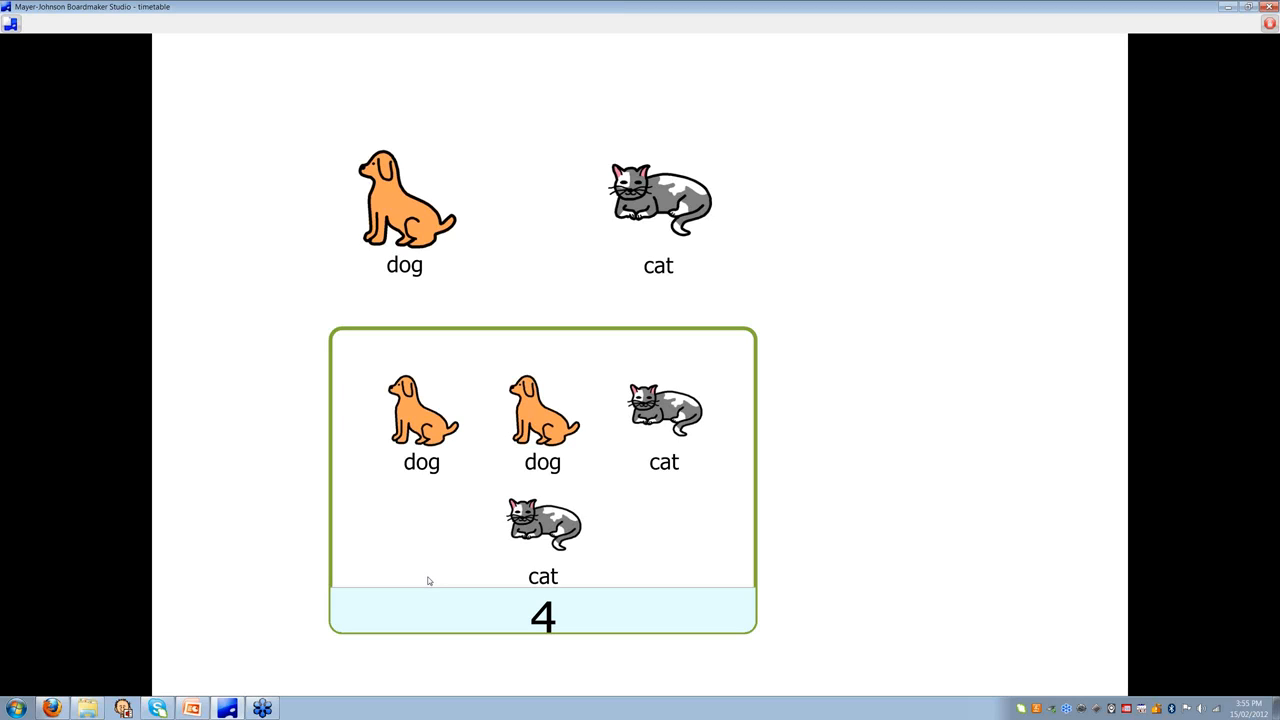
{"action": "left_click", "coordinate": [1268, 24]}
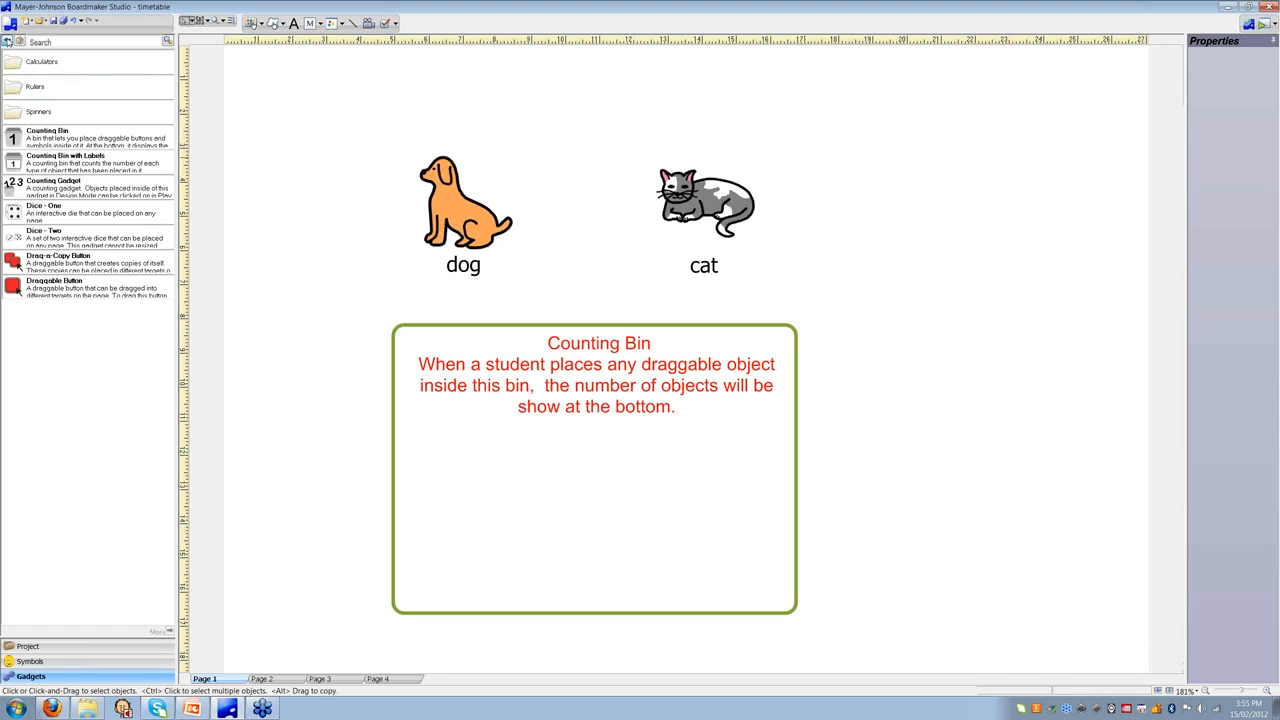
Delete the vehicle symbol group from Page 2, leaving the Next button in place.
{"action": "left_click", "coordinate": [7, 41]}
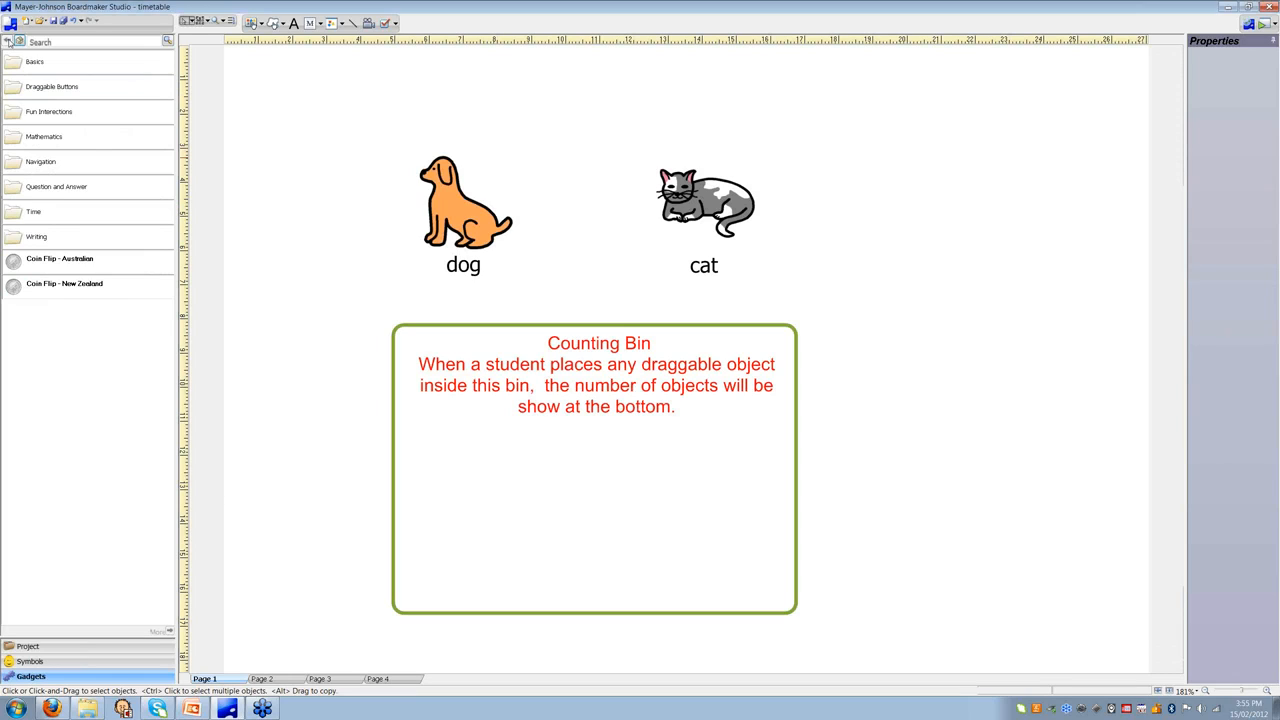
{"action": "left_click", "coordinate": [27, 646]}
{"action": "left_click", "coordinate": [67, 103]}
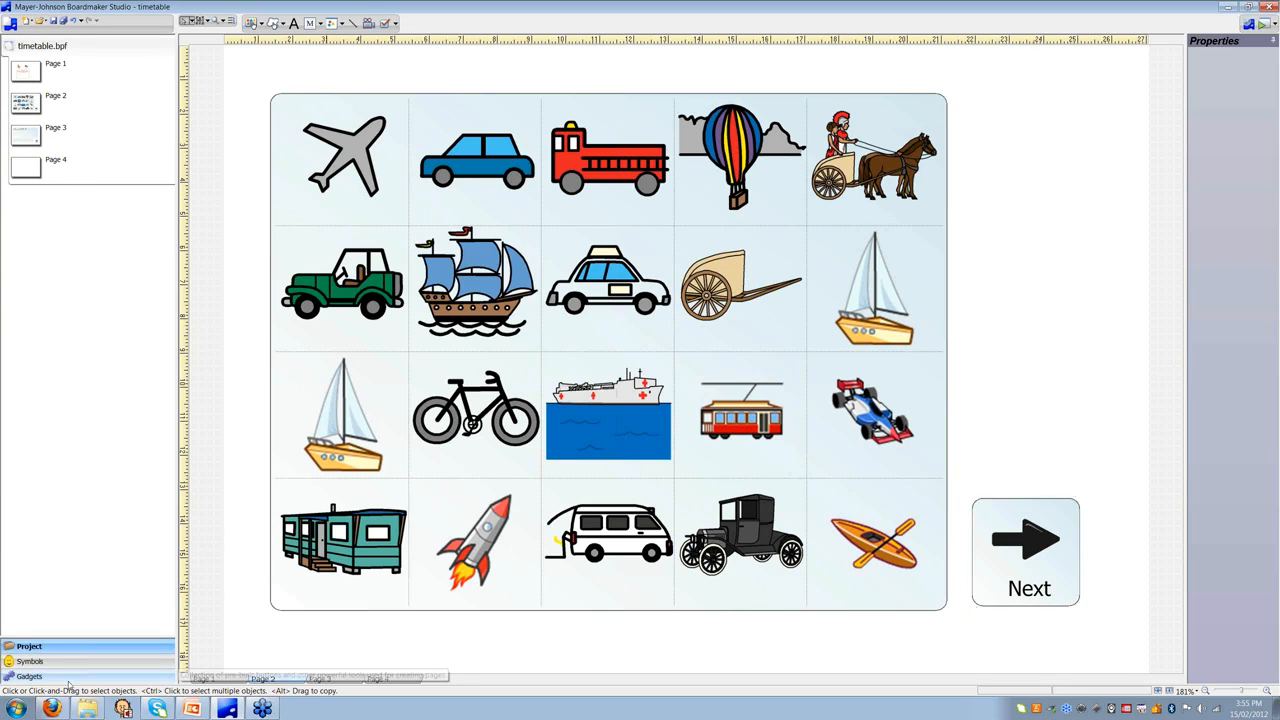
{"action": "left_click", "coordinate": [30, 676]}
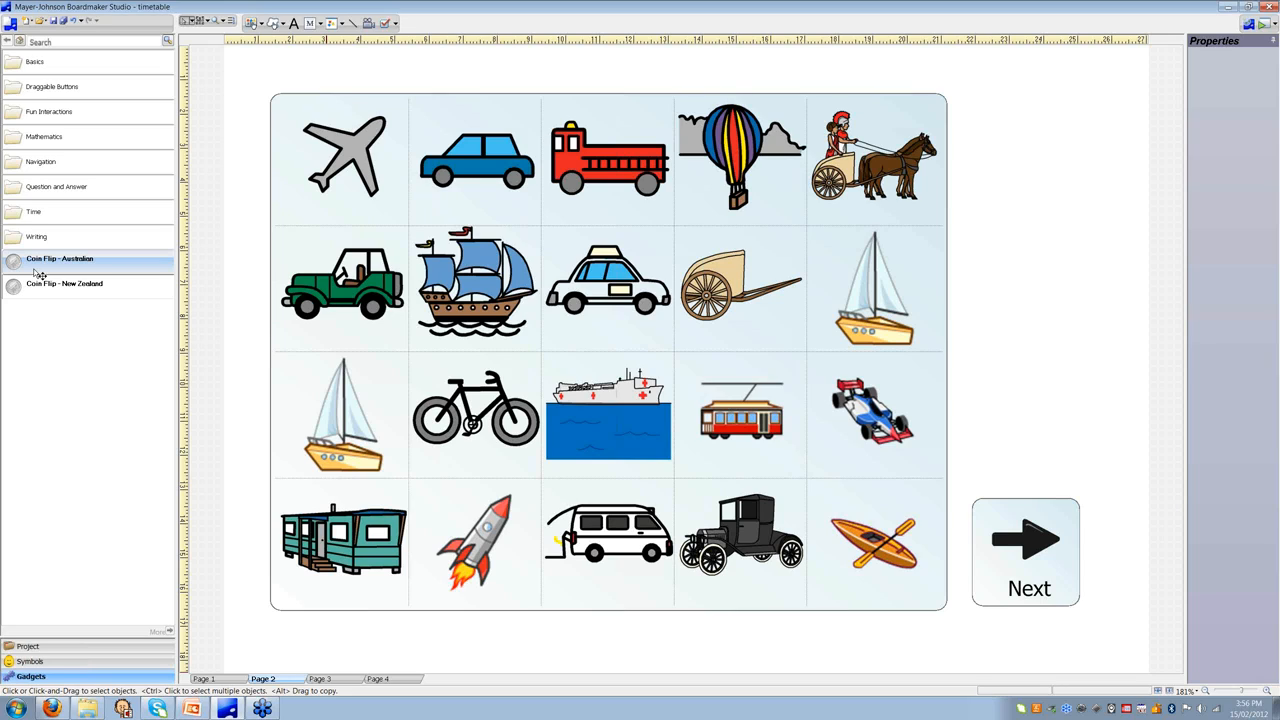
{"action": "left_click", "coordinate": [48, 647]}
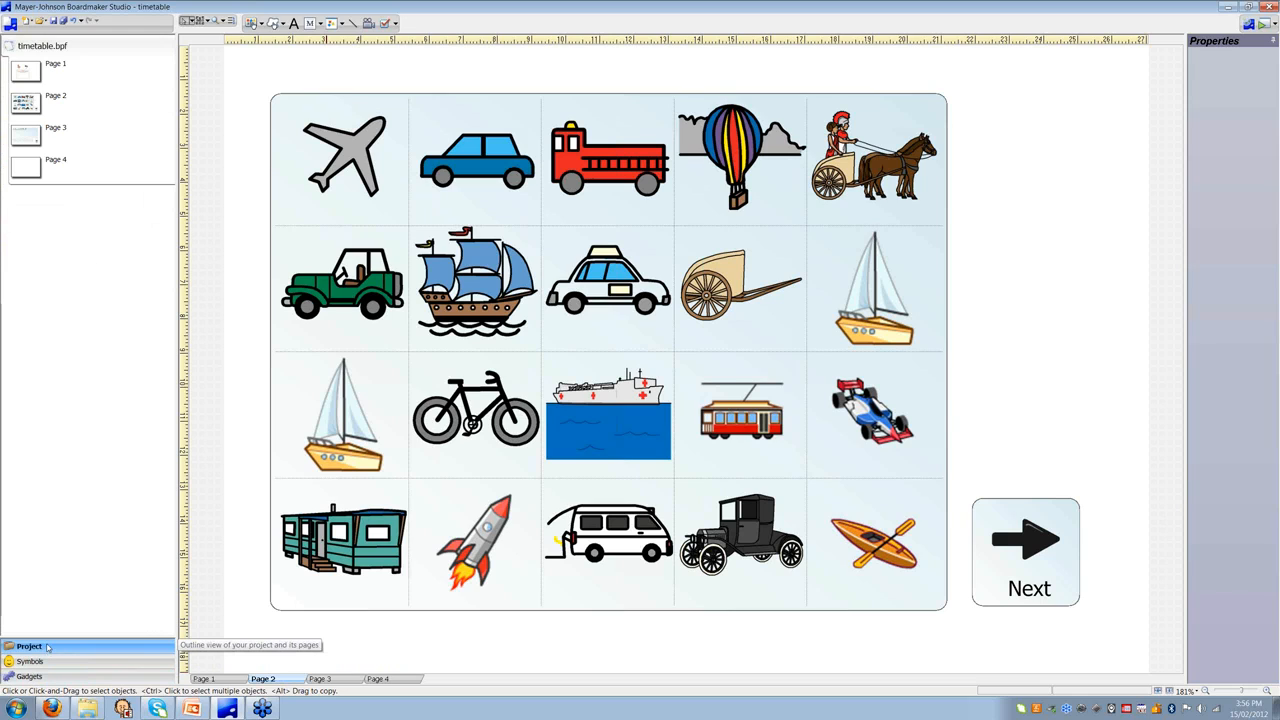
{"action": "left_click", "coordinate": [13, 168]}
{"action": "left_click", "coordinate": [140, 108]}
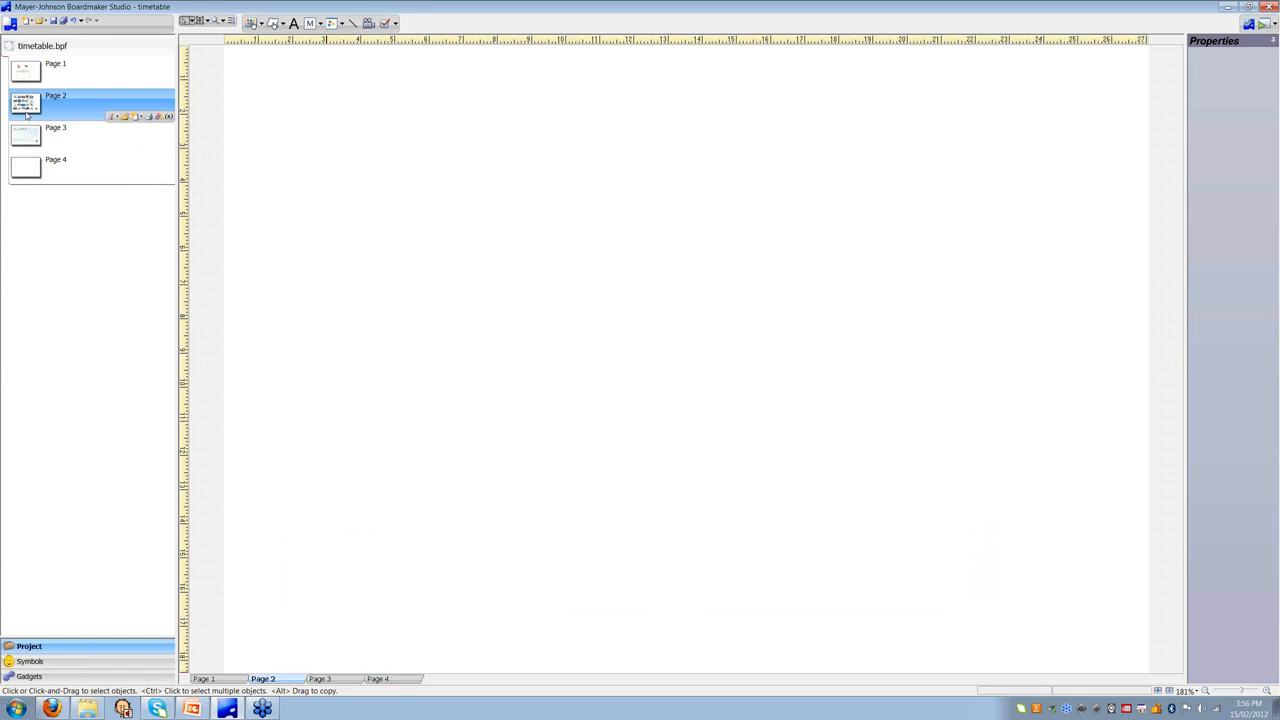
{"action": "left_click_drag", "start_coordinate": [244, 100], "coordinate": [938, 598]}
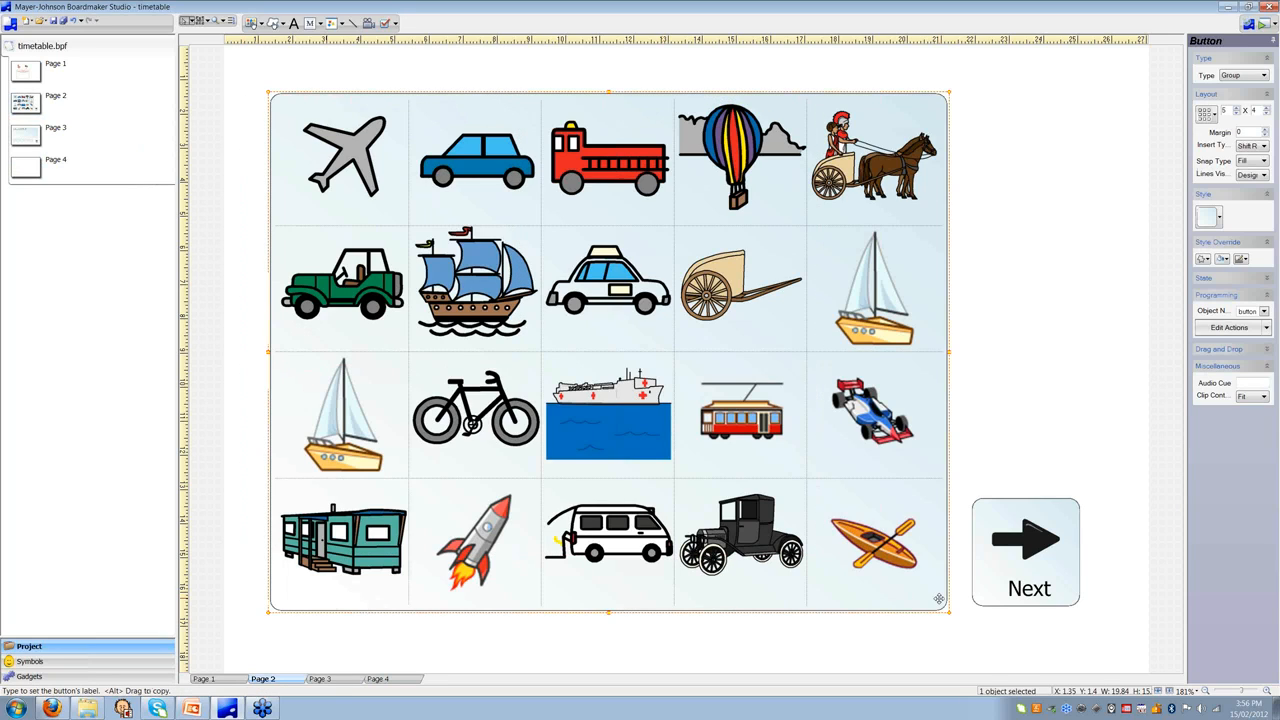
{"action": "key", "text": "Delete"}
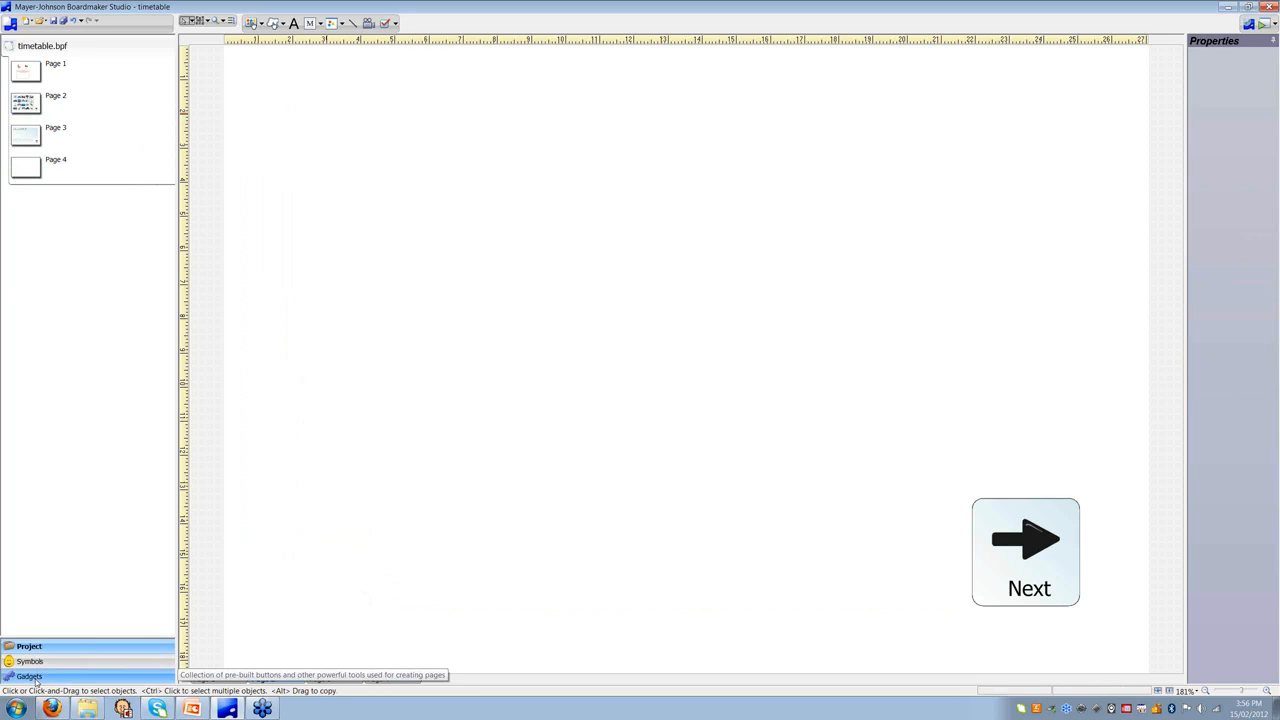
Add the QWERTY Keyboard writing gadget to the middle of Page 2, above the Next button.
{"action": "left_click", "coordinate": [30, 676]}
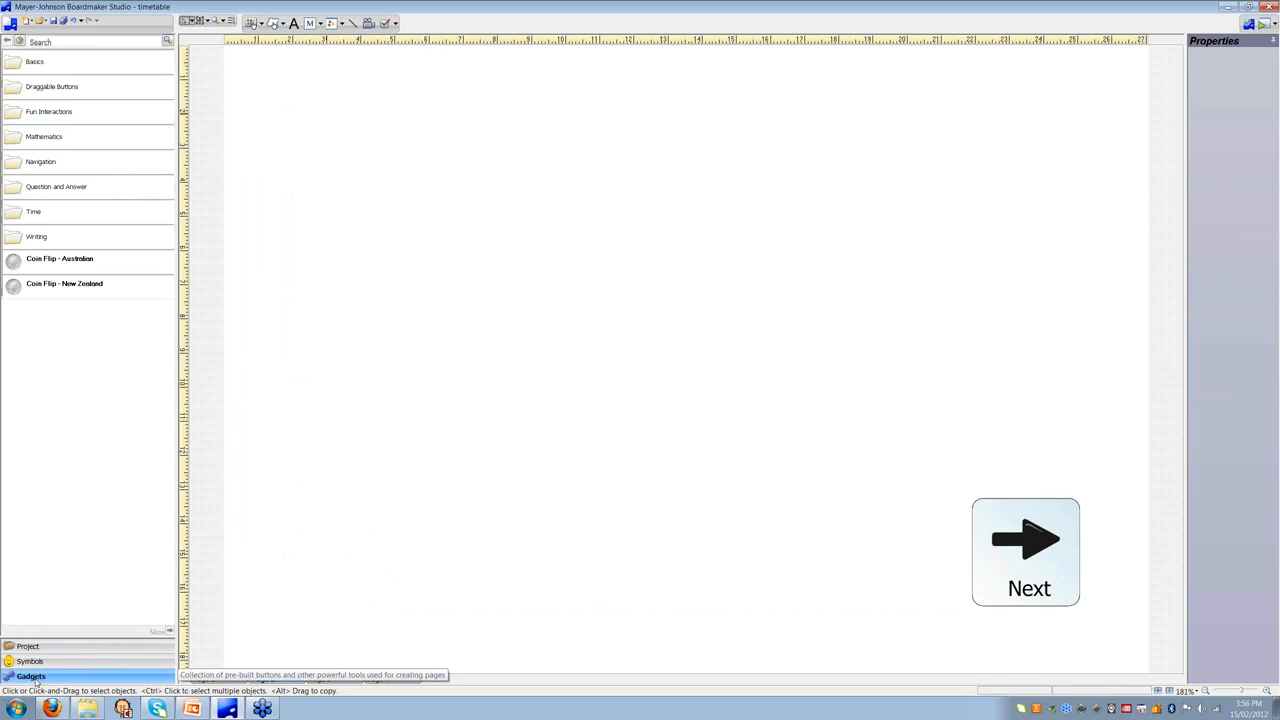
{"action": "left_click", "coordinate": [36, 88]}
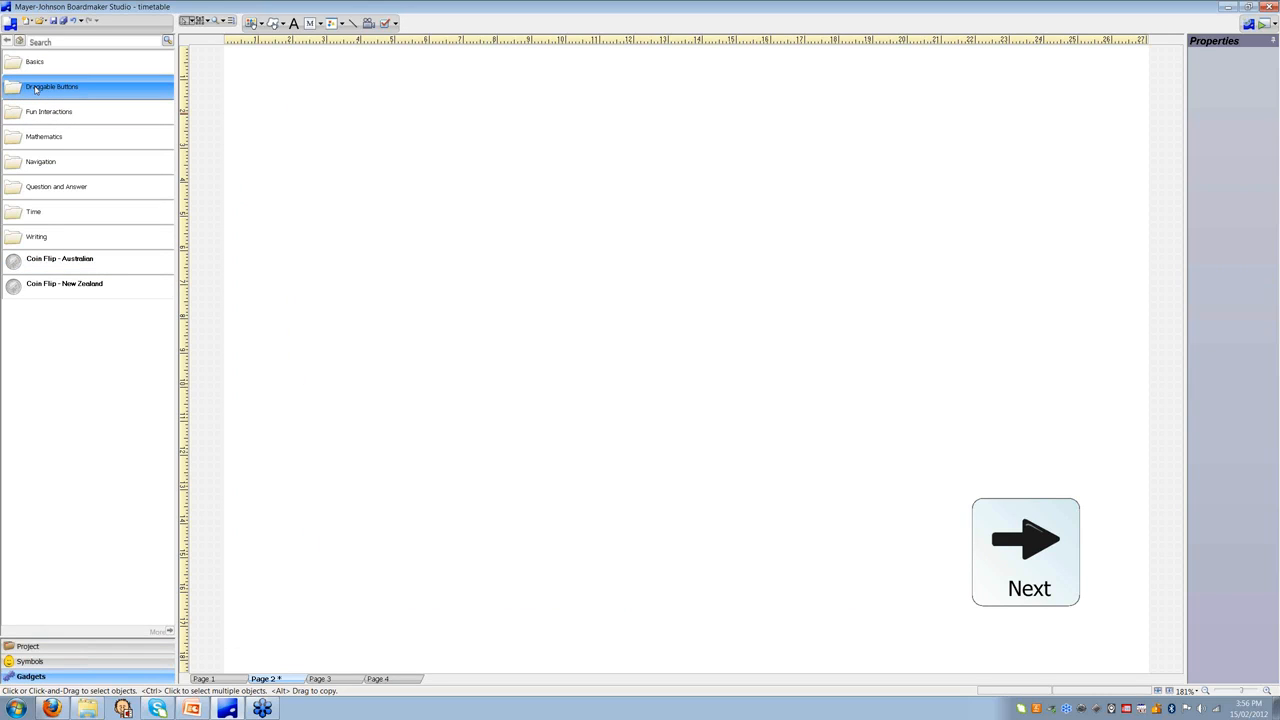
{"action": "left_click", "coordinate": [36, 88]}
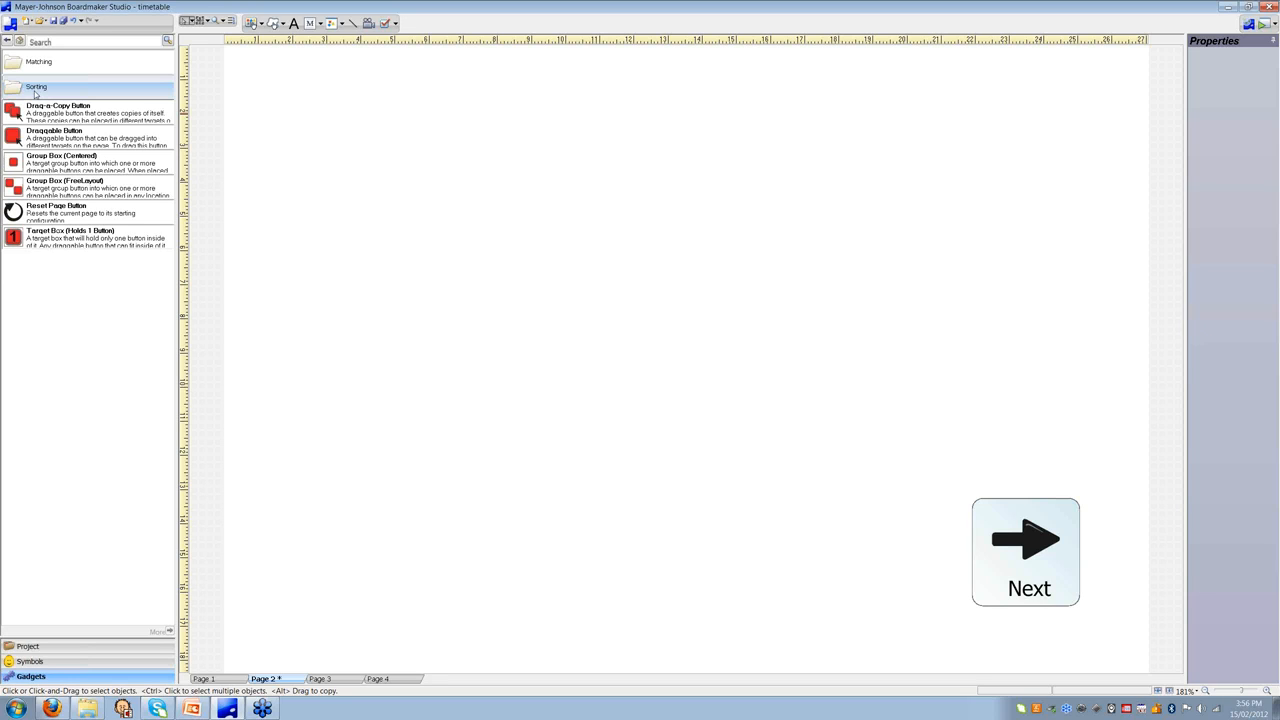
{"action": "left_click", "coordinate": [7, 42]}
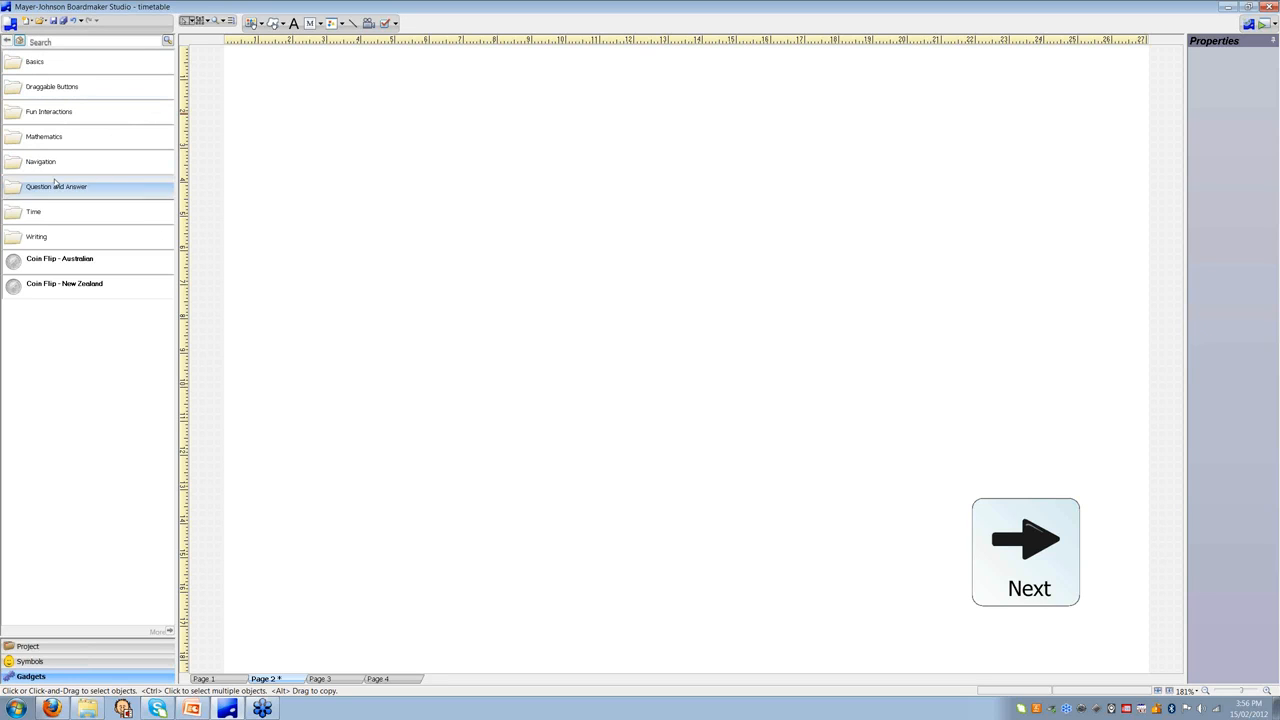
{"action": "left_click", "coordinate": [40, 236]}
{"action": "left_click", "coordinate": [41, 69]}
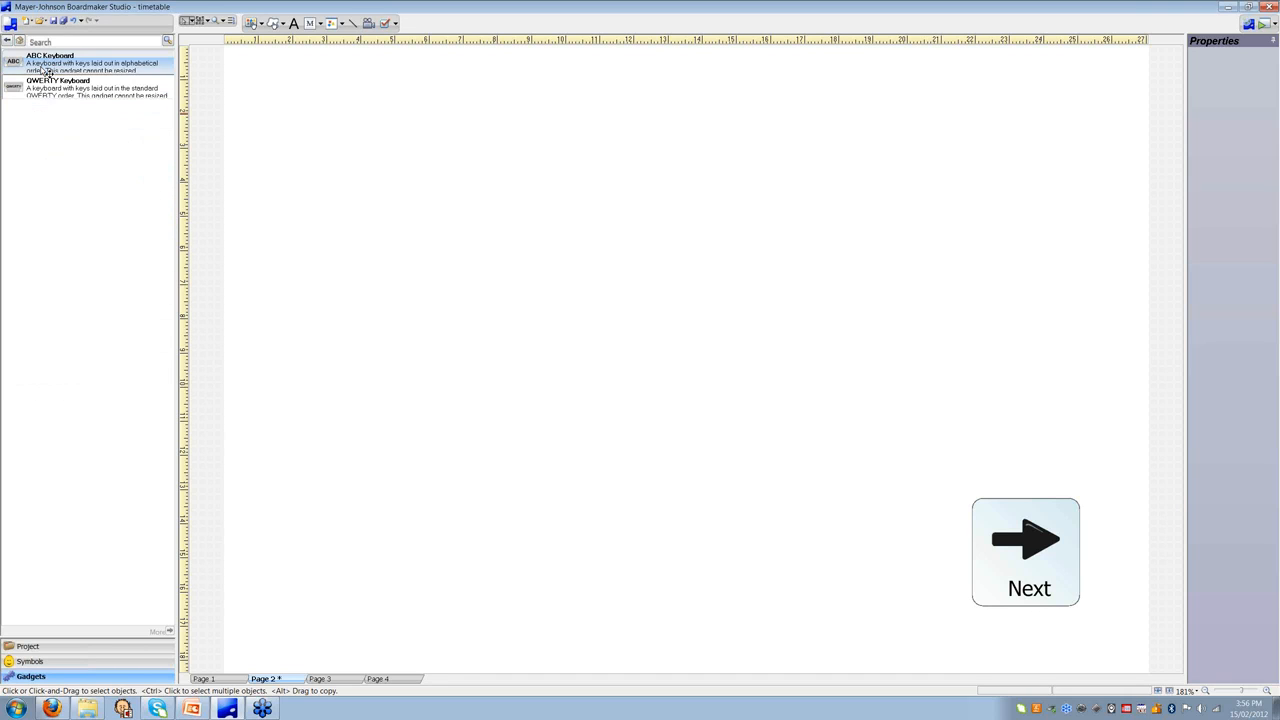
{"action": "left_click_drag", "start_coordinate": [46, 92], "coordinate": [678, 340]}
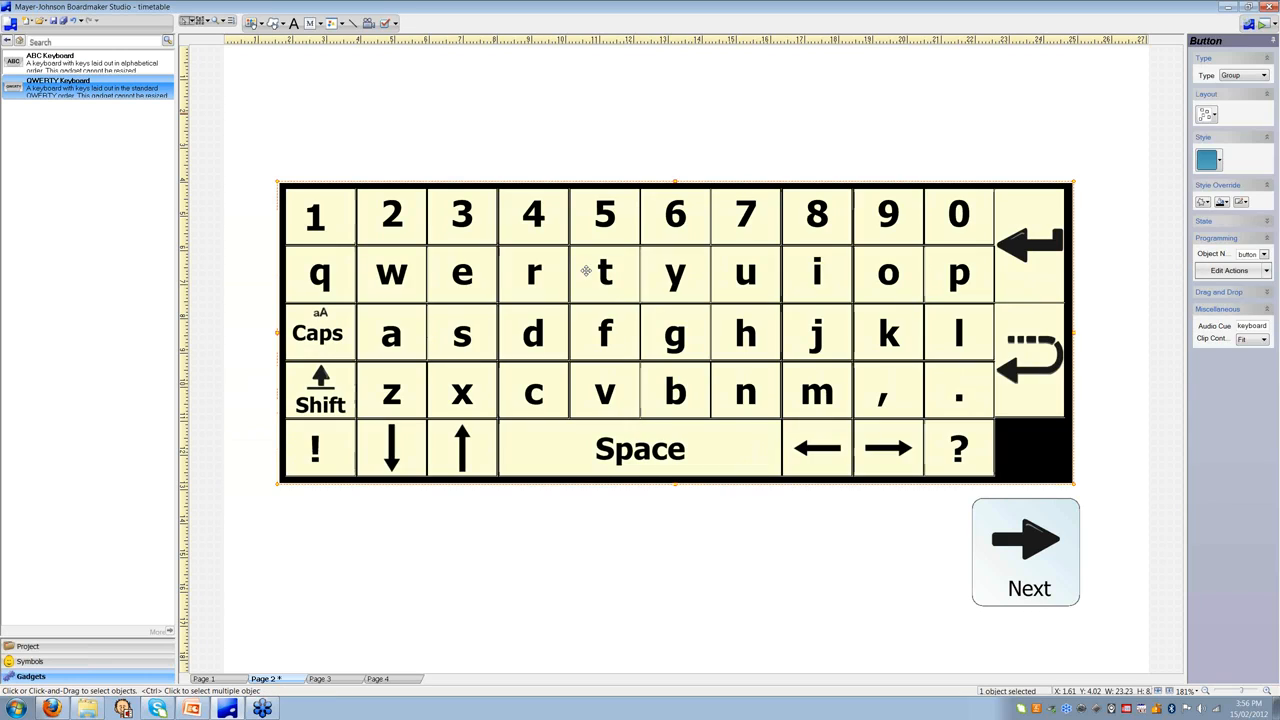
Draw a message window about 22.7 units wide above the keyboard, ending at the keyboard's right edge.
{"action": "left_click", "coordinate": [322, 30]}
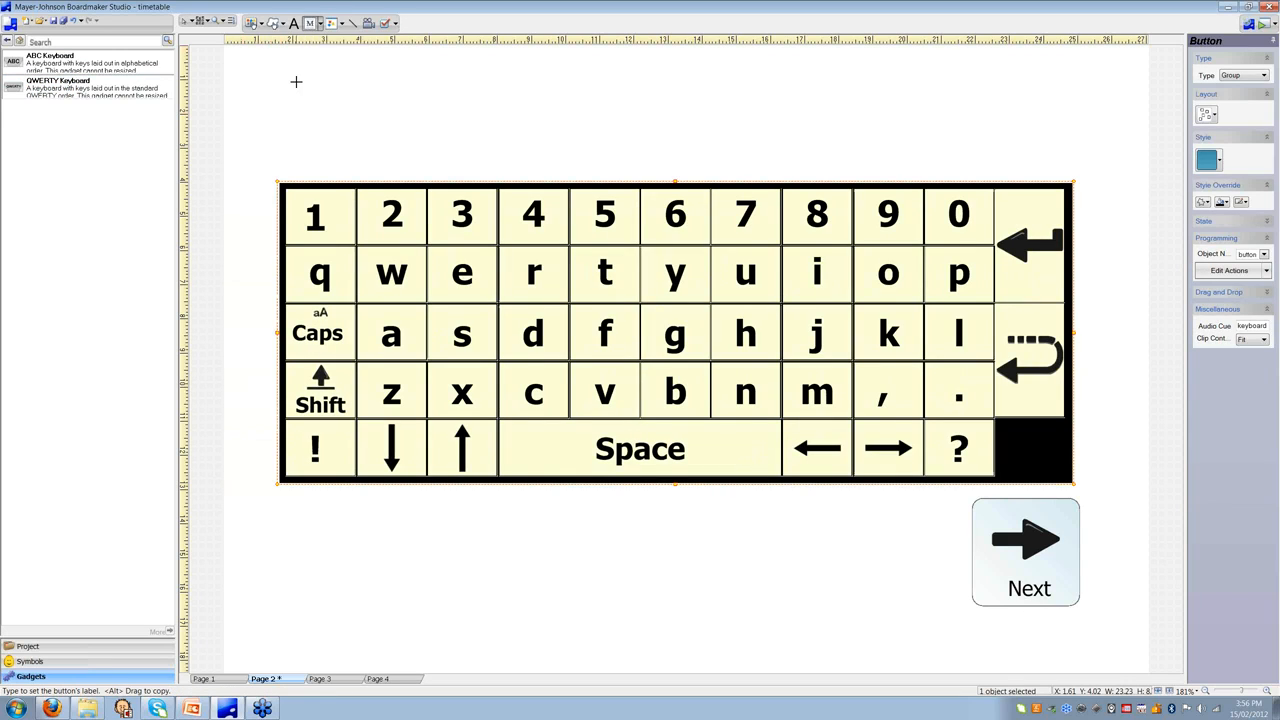
{"action": "left_click", "coordinate": [296, 83]}
{"action": "left_click_drag", "start_coordinate": [297, 84], "coordinate": [1072, 150]}
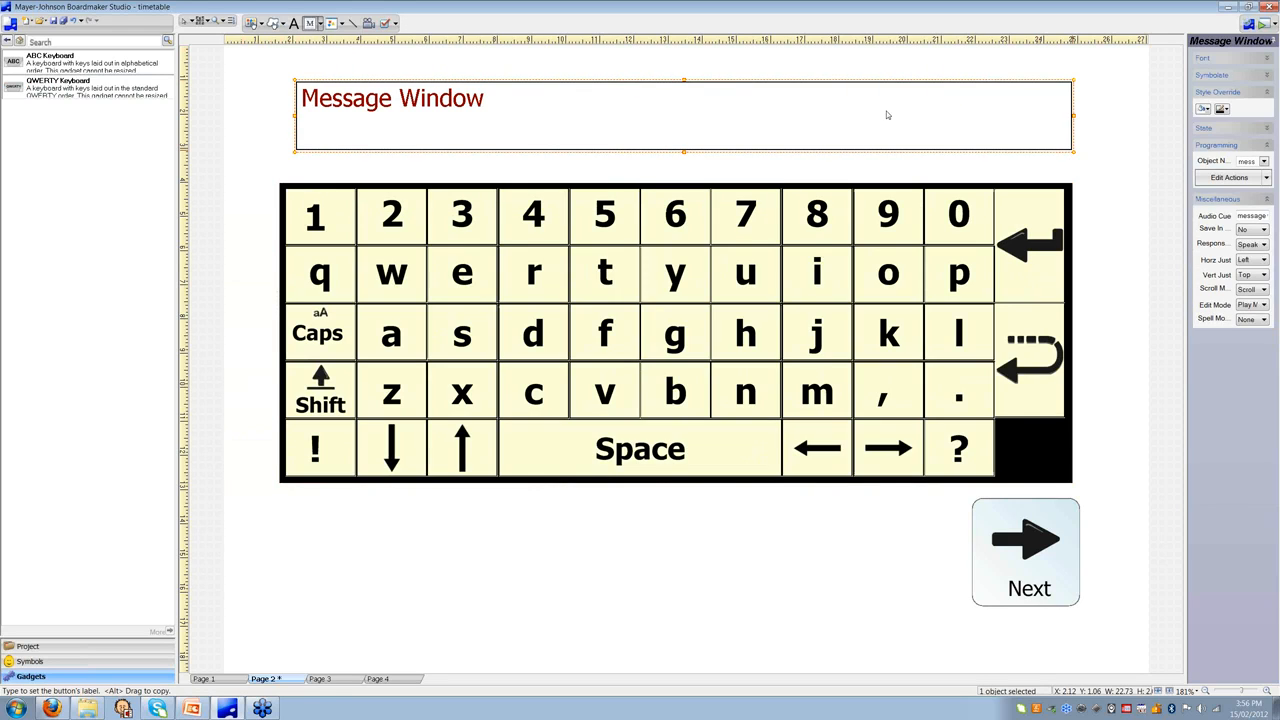
Add a Check Spelling button below the keyboard's left end and a horizontal Word-Prediction Bar along the bottom of the page.
{"action": "left_click", "coordinate": [7, 41]}
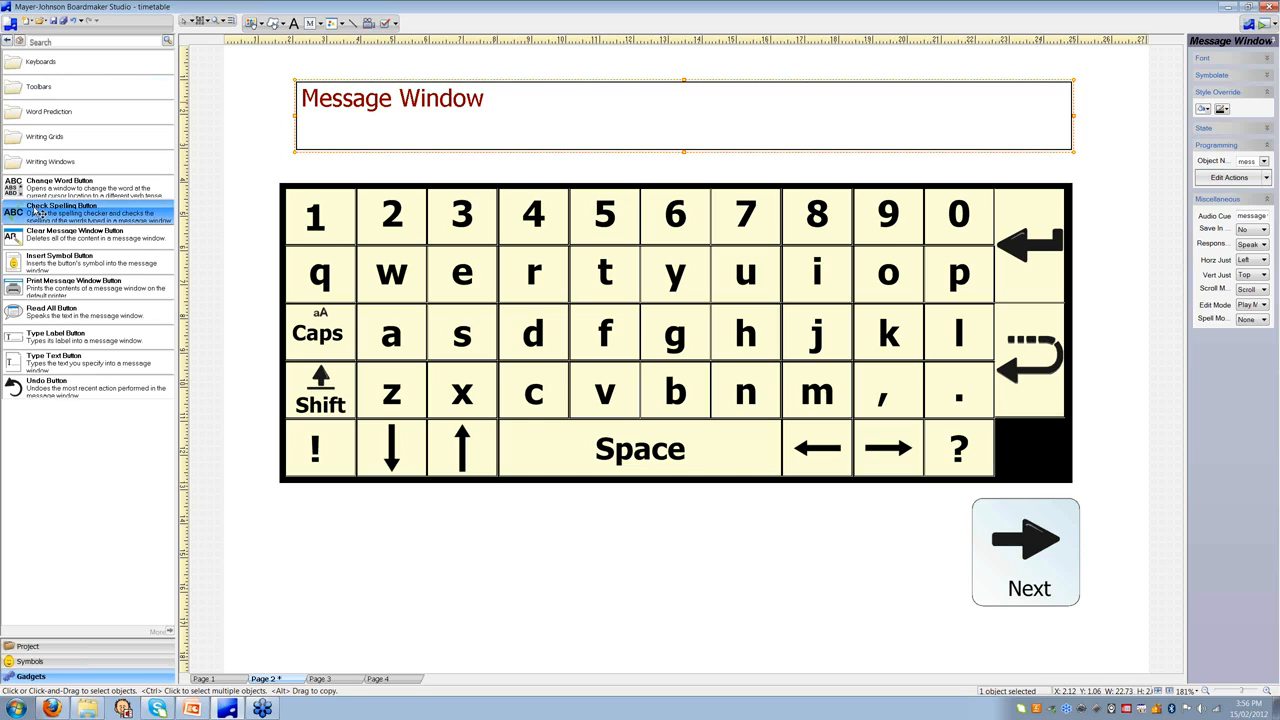
{"action": "left_click_drag", "start_coordinate": [264, 524], "coordinate": [336, 563]}
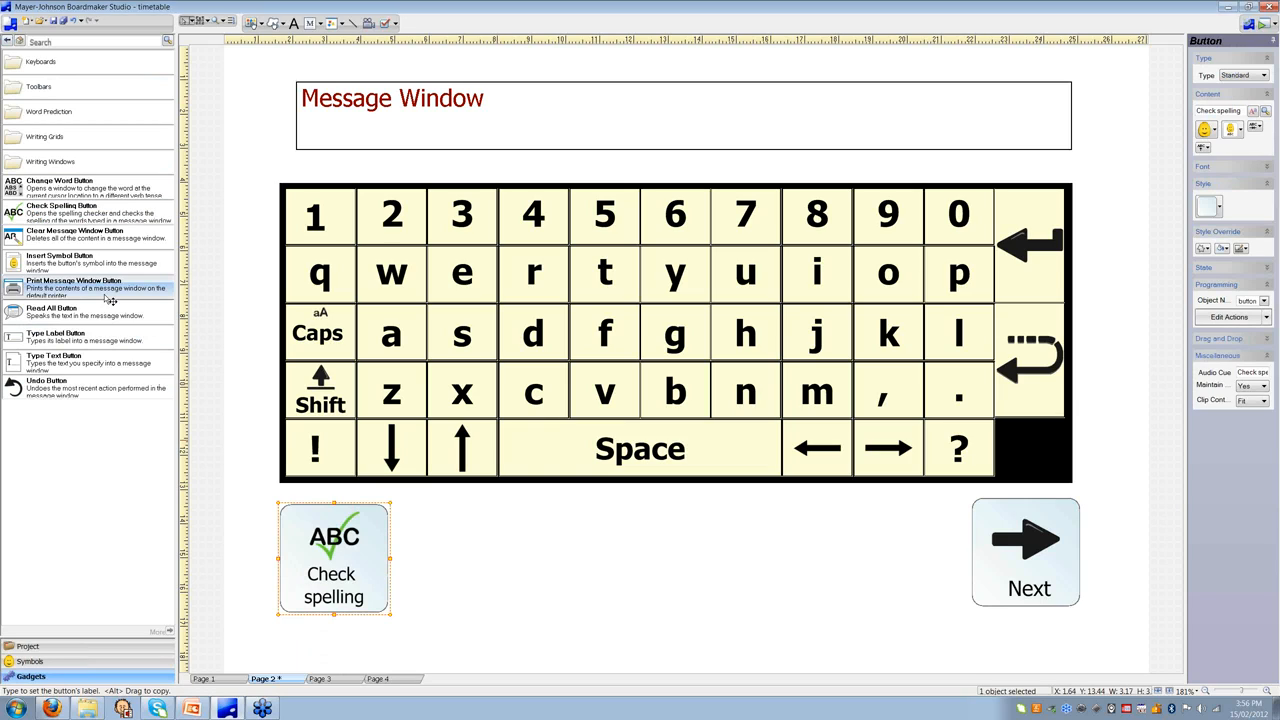
{"action": "left_click", "coordinate": [57, 113]}
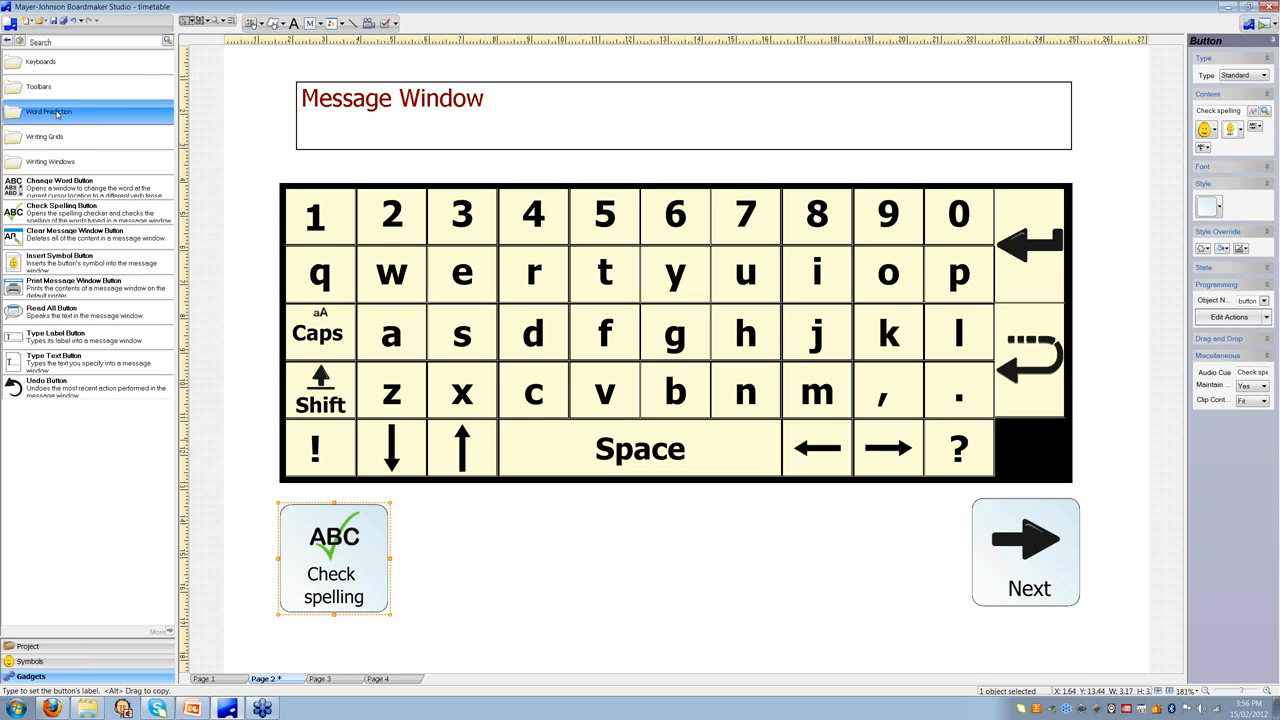
{"action": "double_click", "coordinate": [57, 113]}
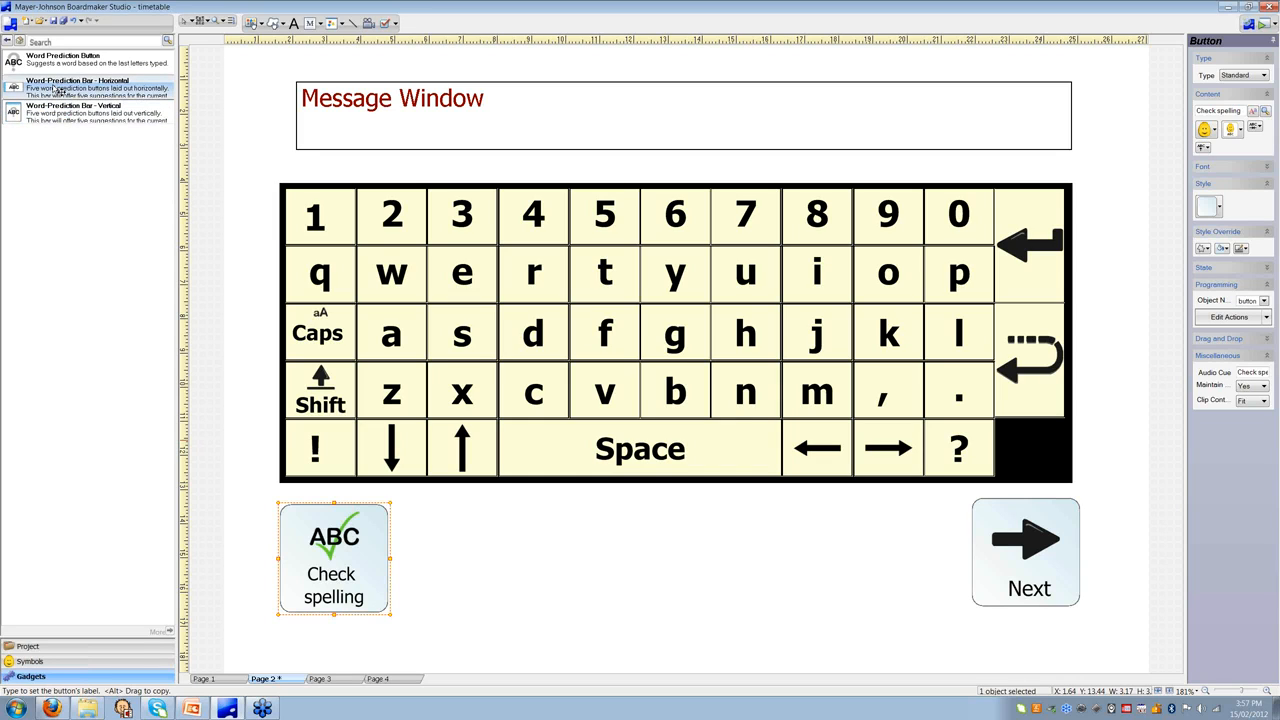
{"action": "left_click_drag", "start_coordinate": [57, 88], "coordinate": [689, 640]}
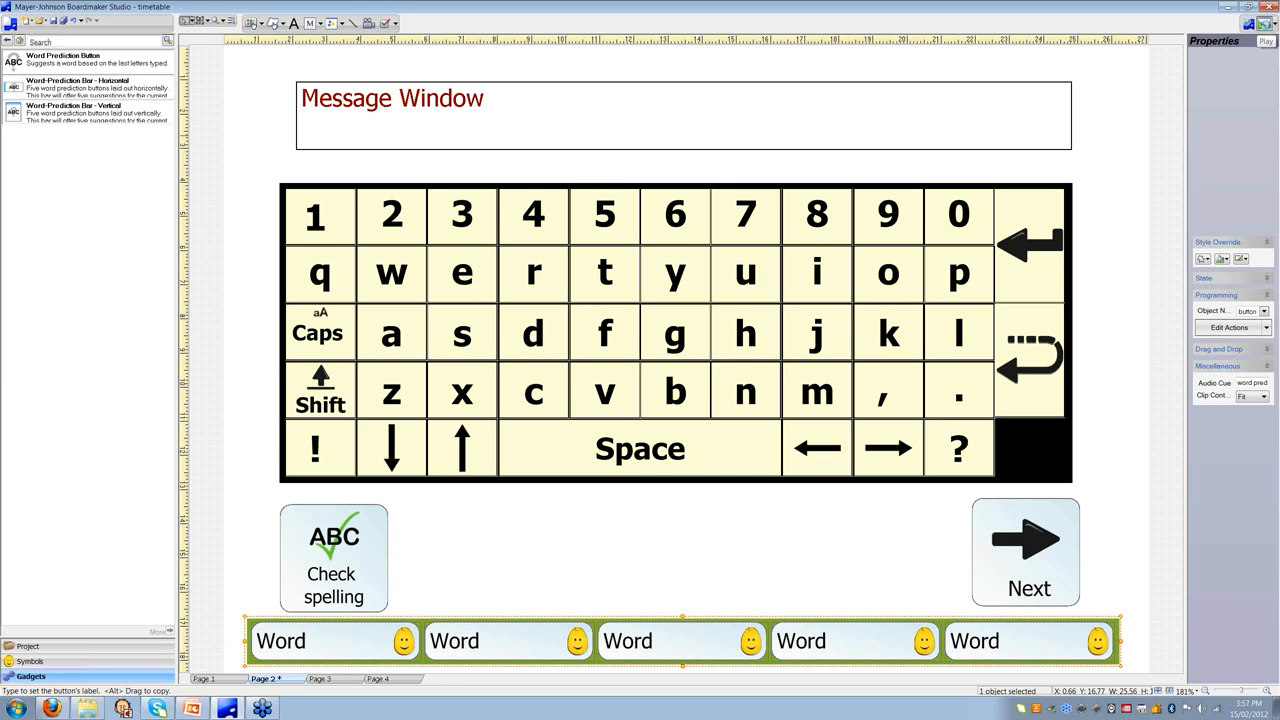
Add a Next Page button to Page 1, to the lower right of the counting bin.
{"action": "left_click", "coordinate": [1264, 42]}
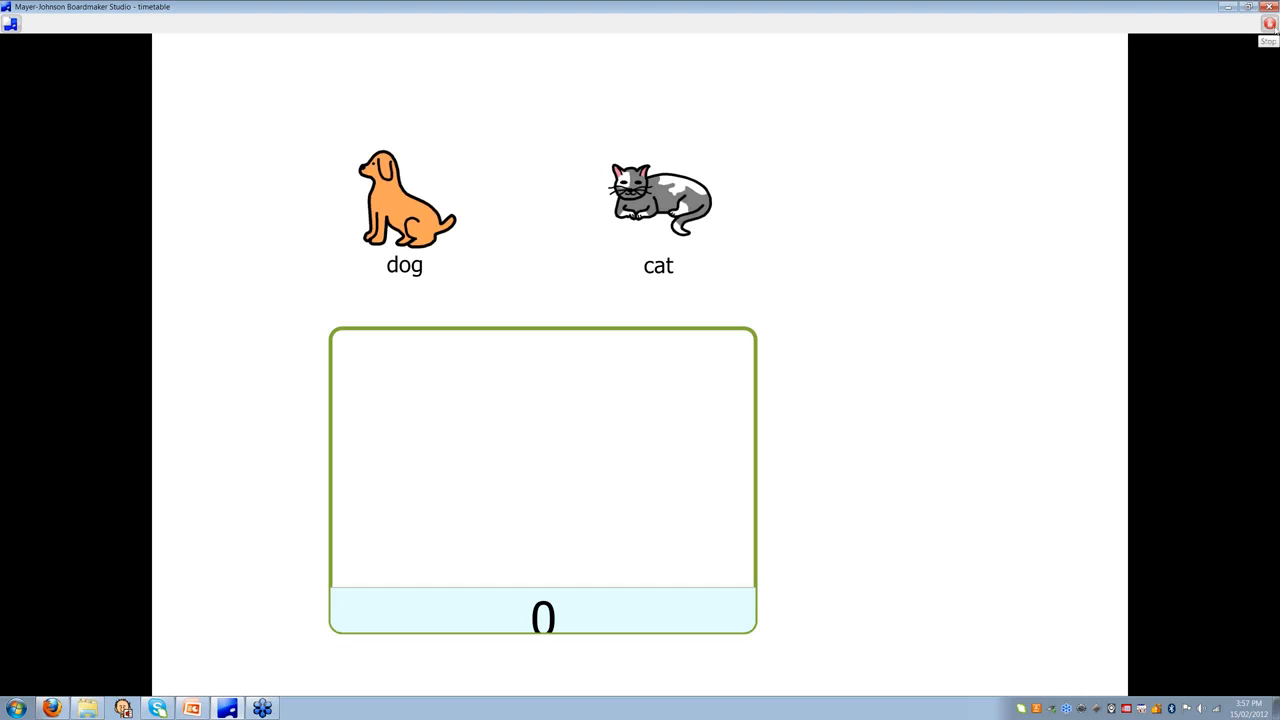
{"action": "left_click", "coordinate": [1272, 28]}
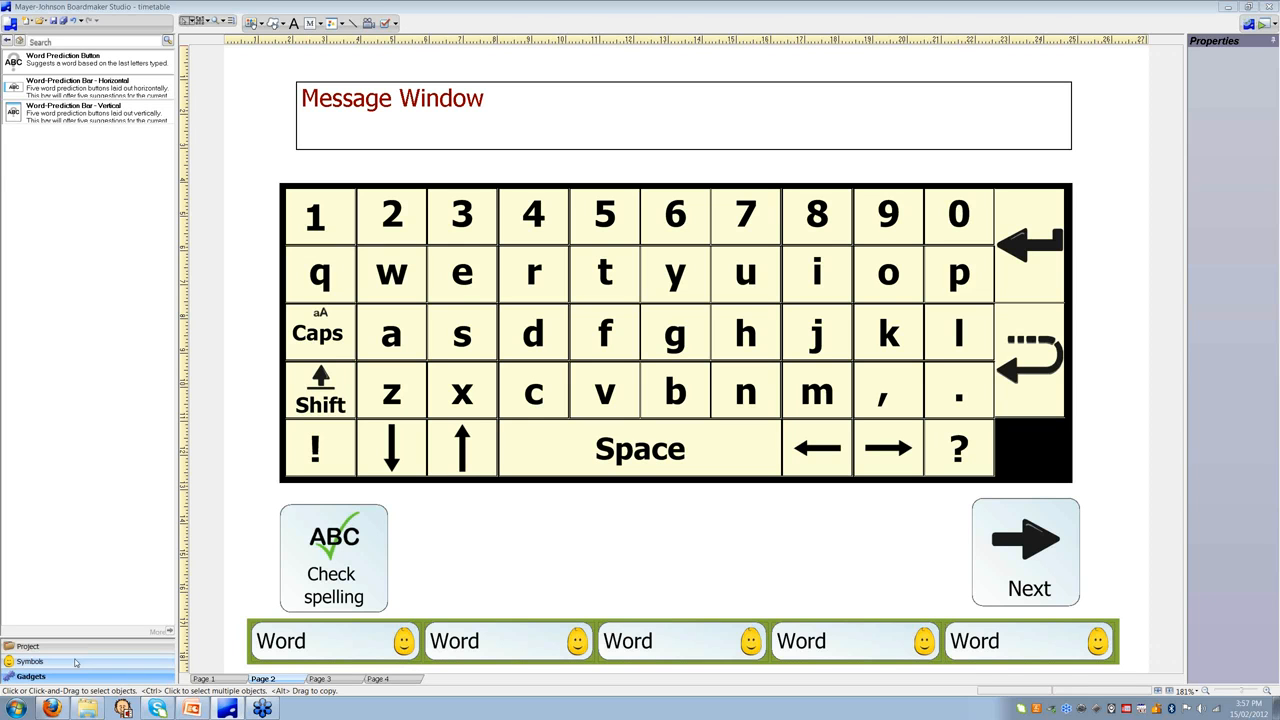
{"action": "left_click", "coordinate": [28, 646]}
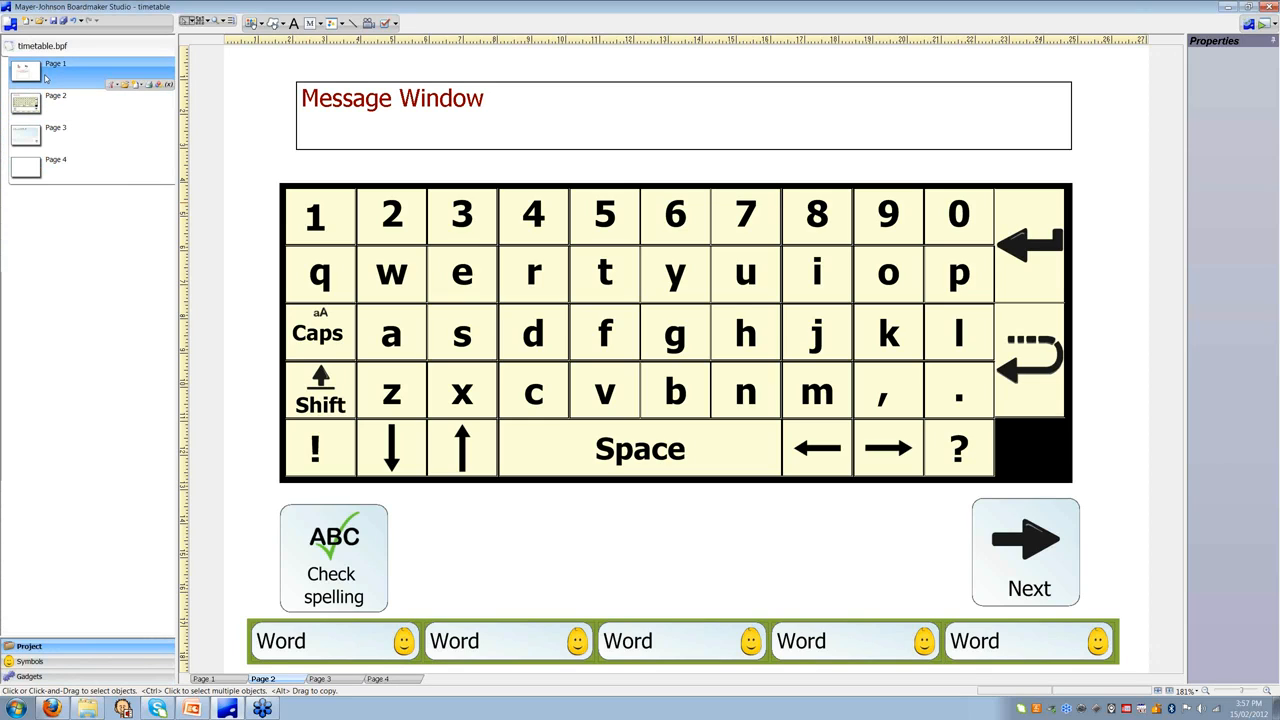
{"action": "left_click", "coordinate": [54, 677]}
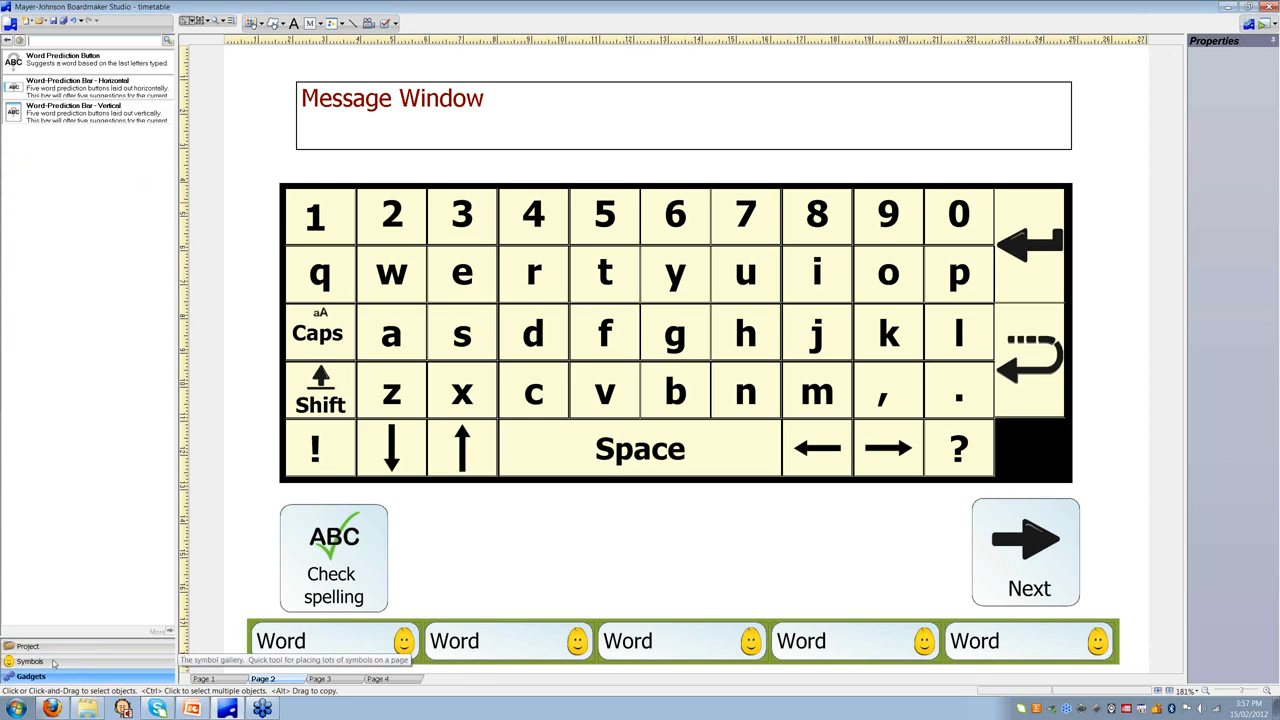
{"action": "left_click", "coordinate": [8, 41]}
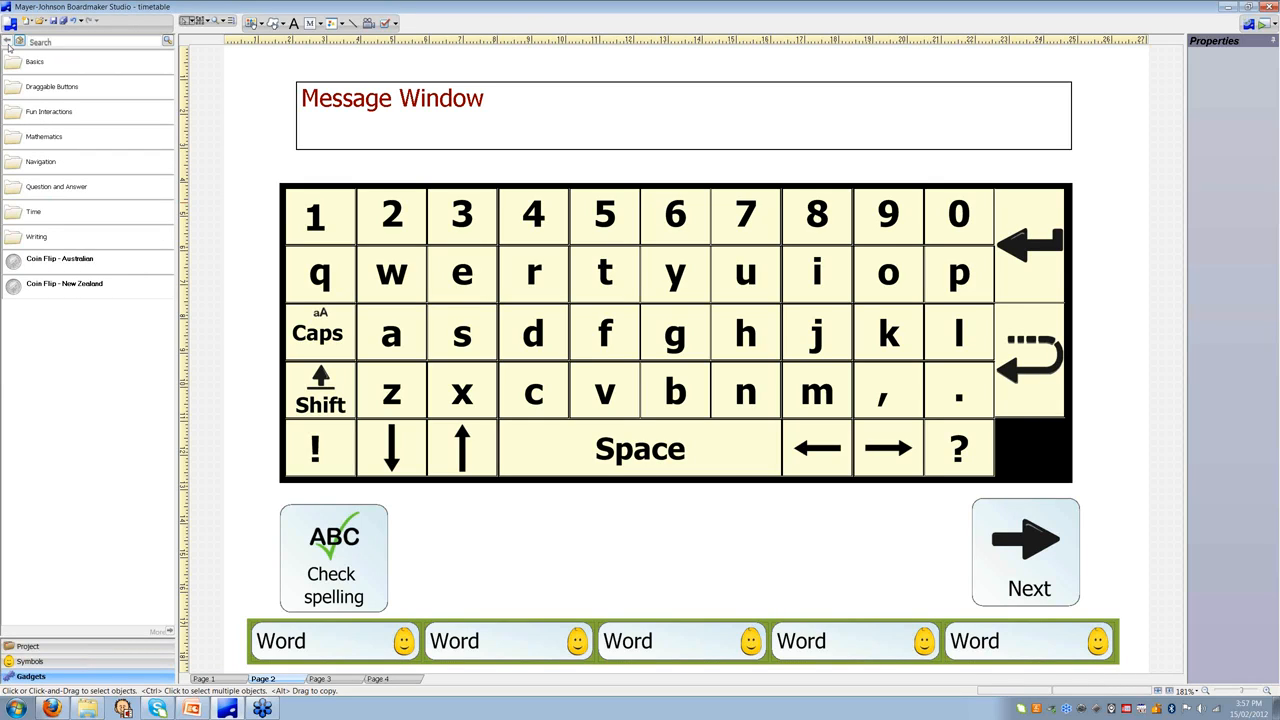
{"action": "left_click", "coordinate": [42, 163]}
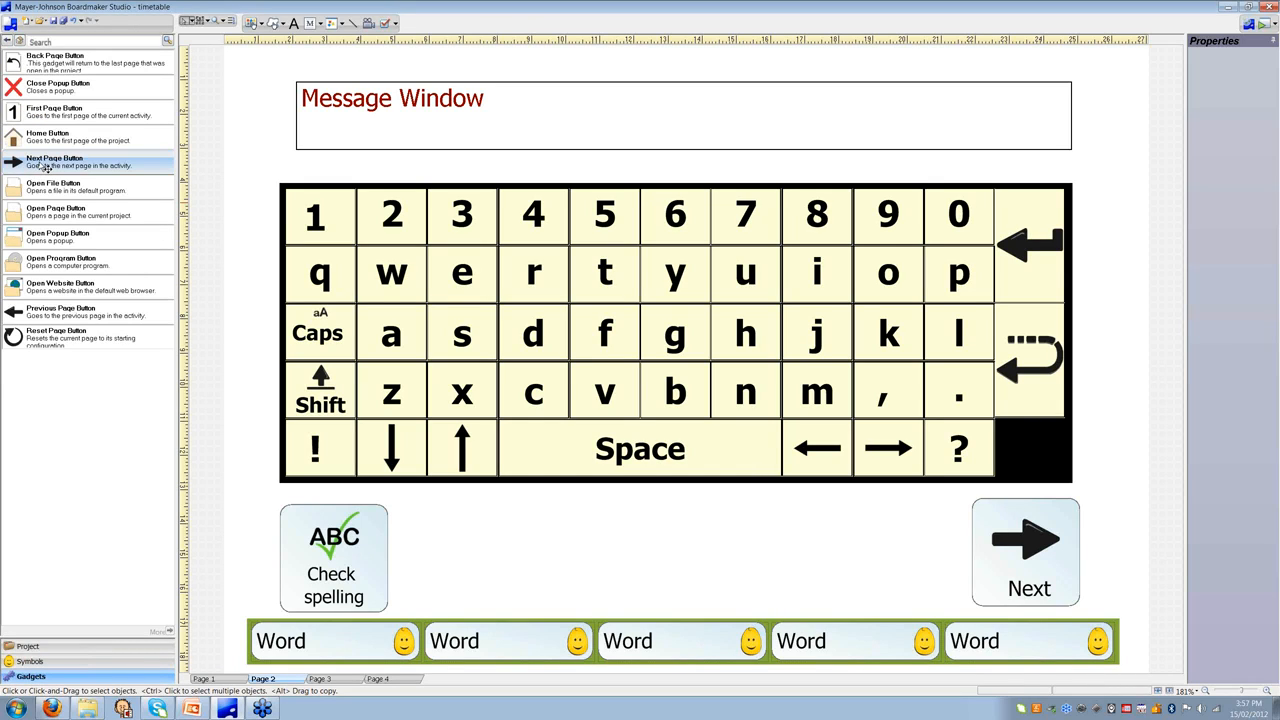
{"action": "left_click", "coordinate": [62, 648]}
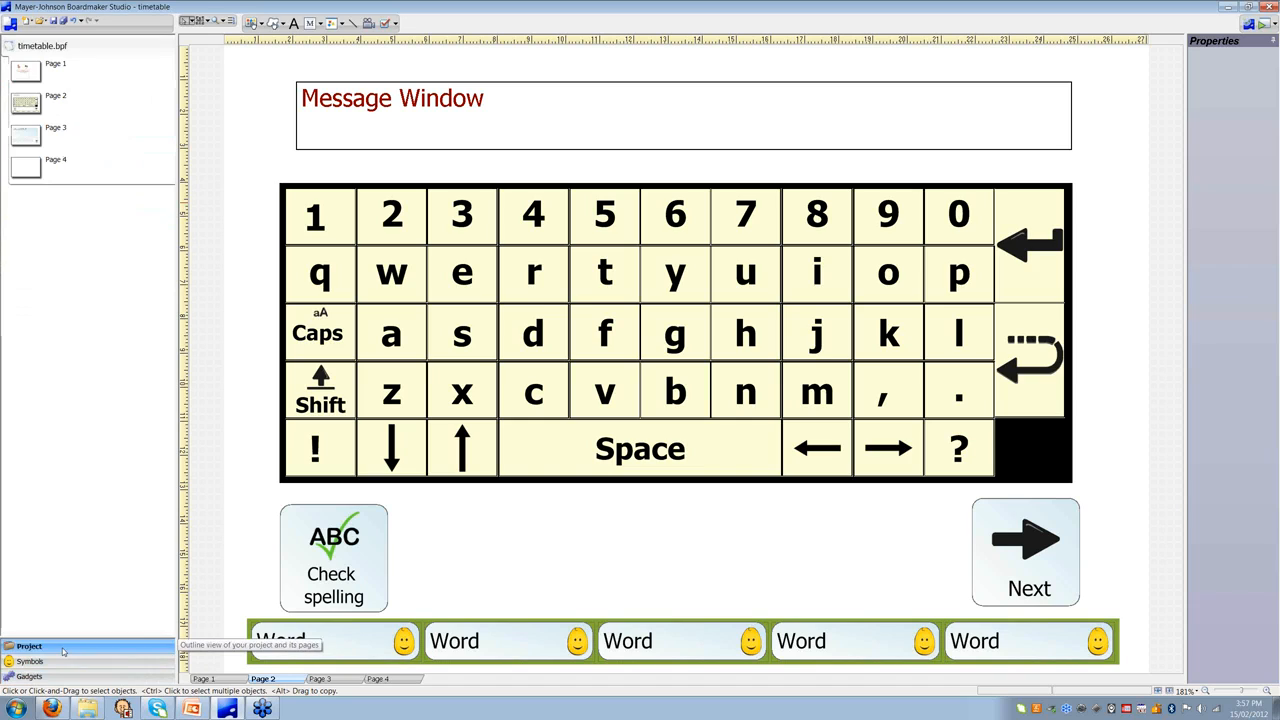
{"action": "left_click", "coordinate": [33, 75]}
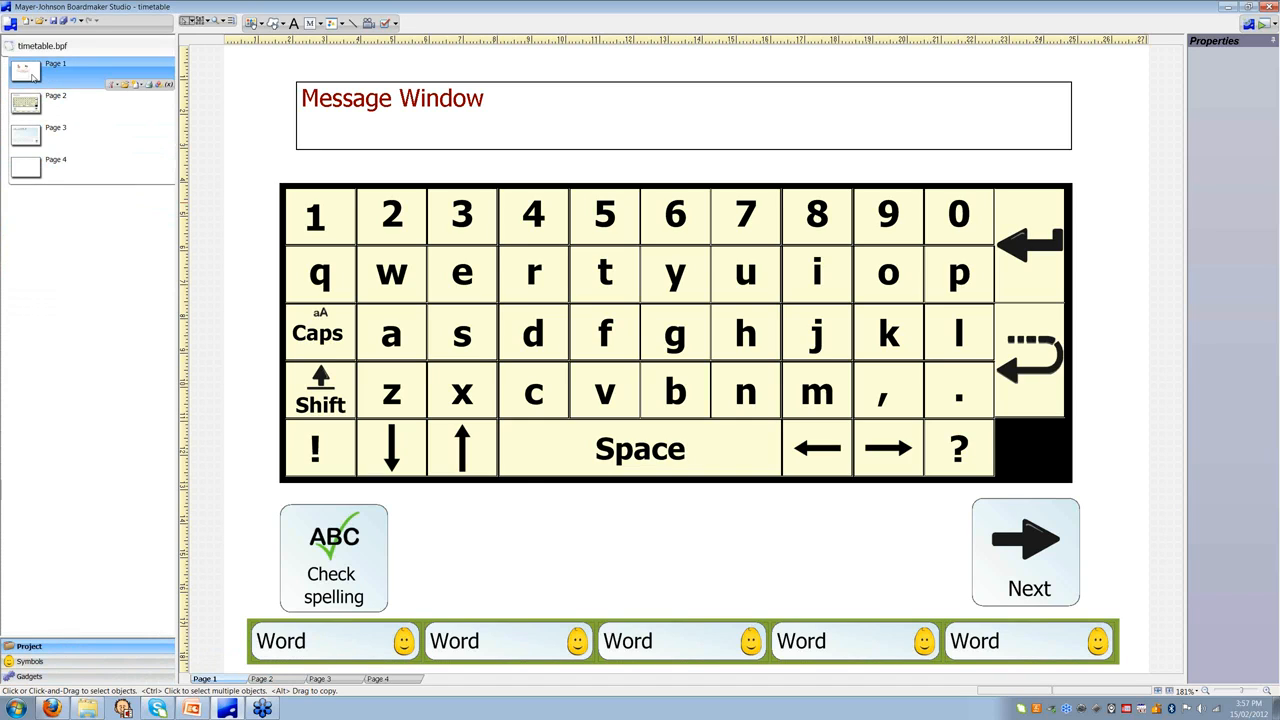
{"action": "left_click", "coordinate": [24, 676]}
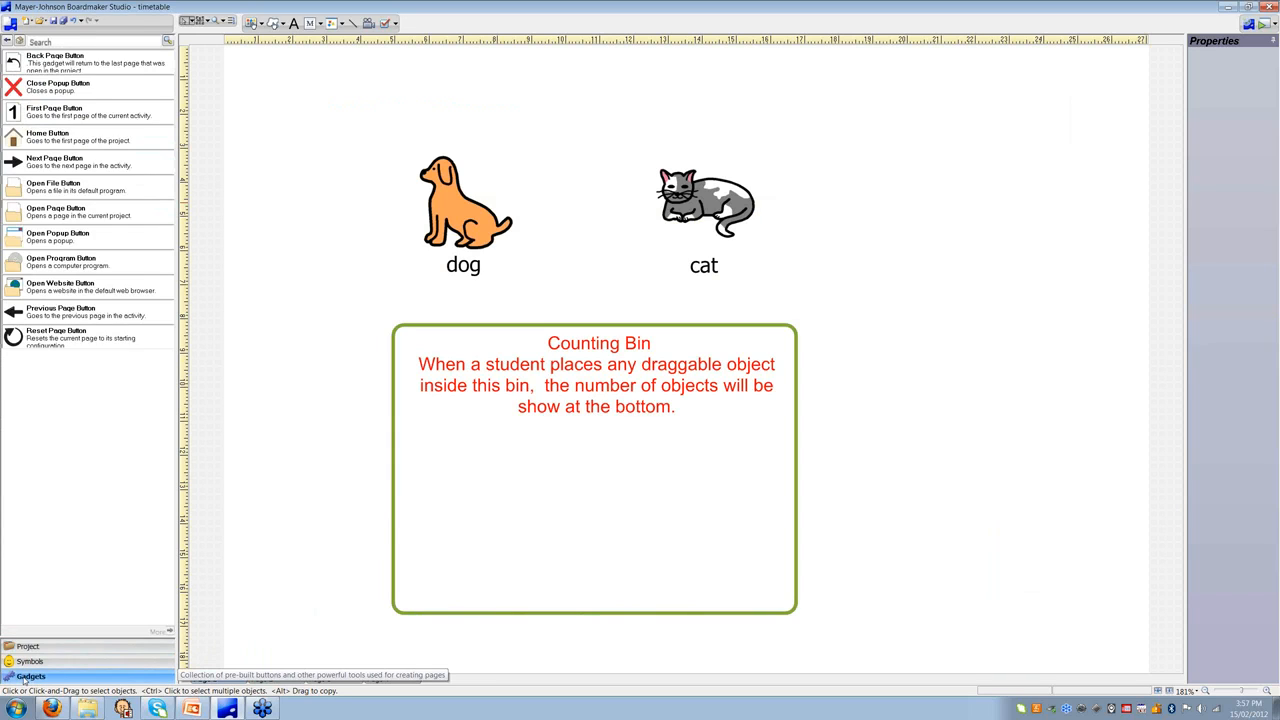
{"action": "left_click_drag", "start_coordinate": [55, 162], "coordinate": [903, 571]}
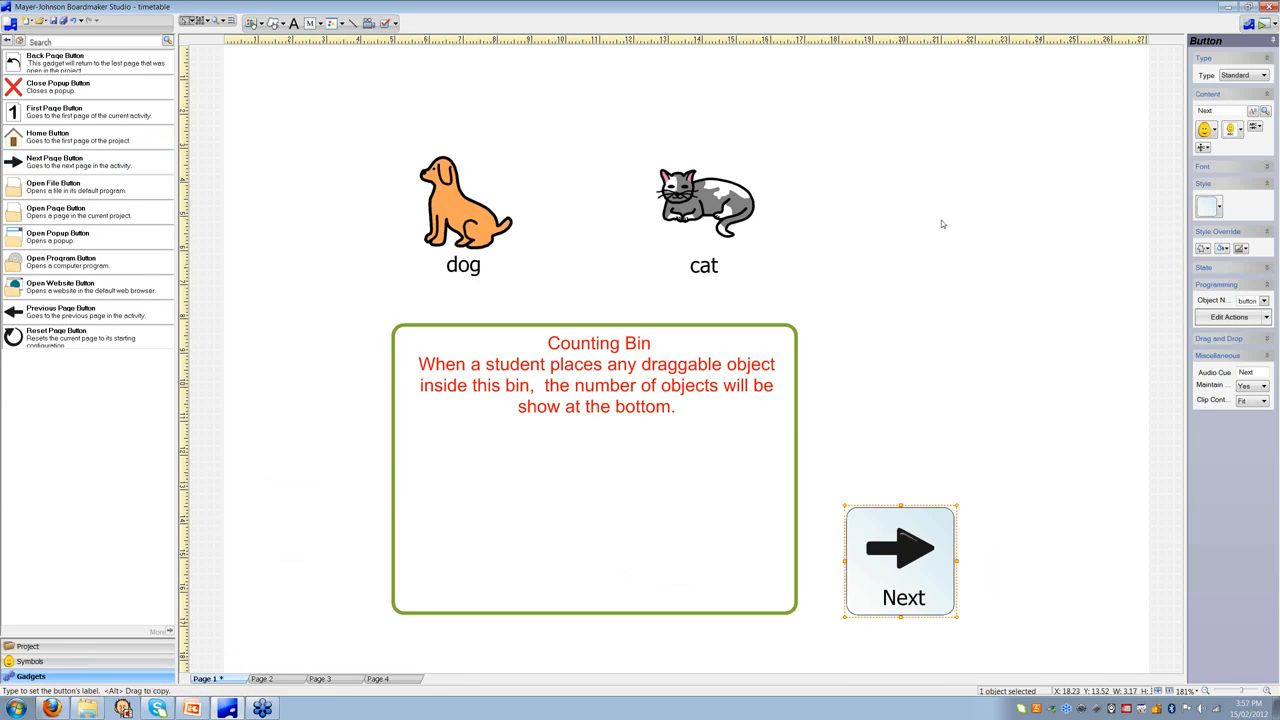
Run the project from Page 1, go to Page 2 and write "Hello my name" using the on-screen keyboard and word predictions.
{"action": "left_click", "coordinate": [1262, 23]}
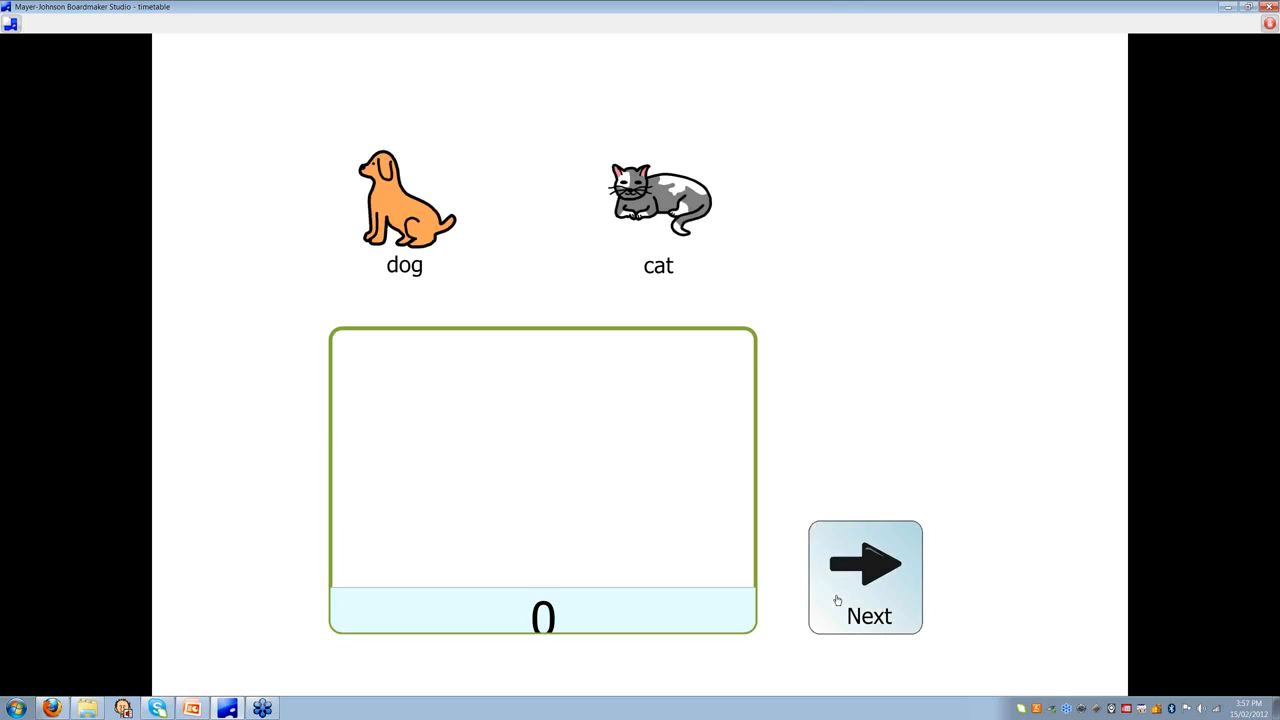
{"action": "left_click", "coordinate": [837, 600]}
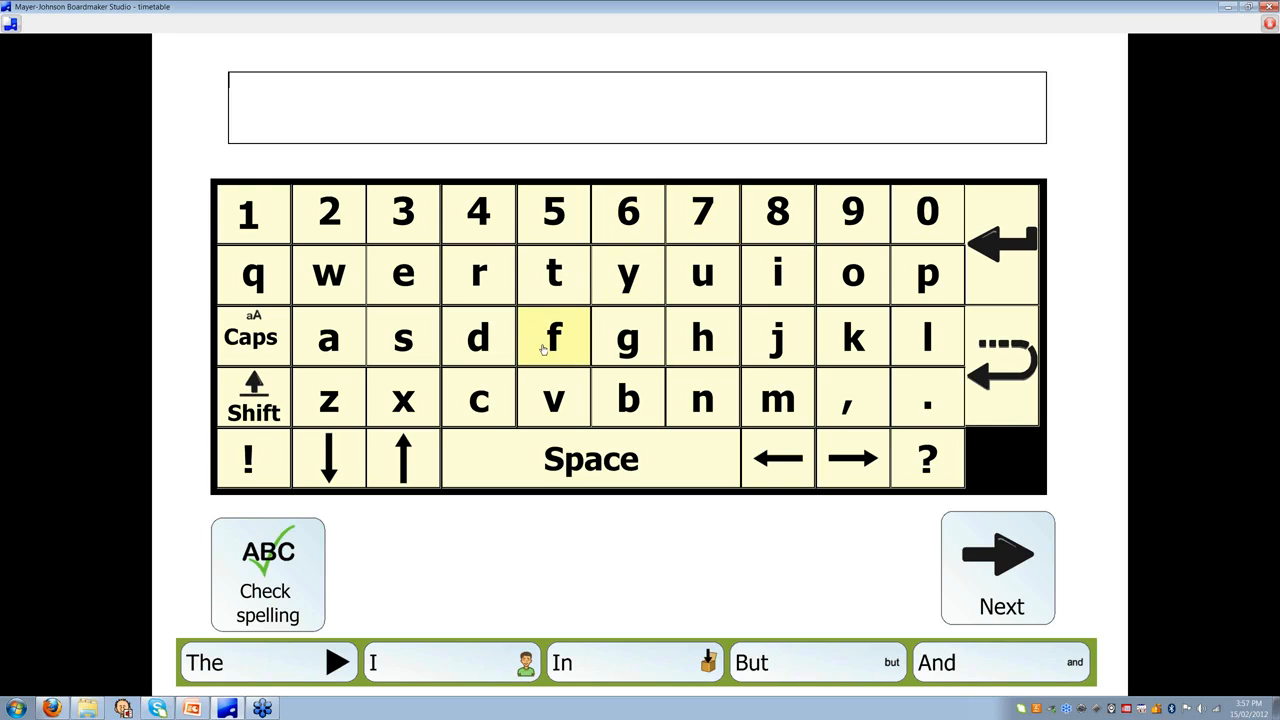
{"action": "left_click", "coordinate": [700, 336]}
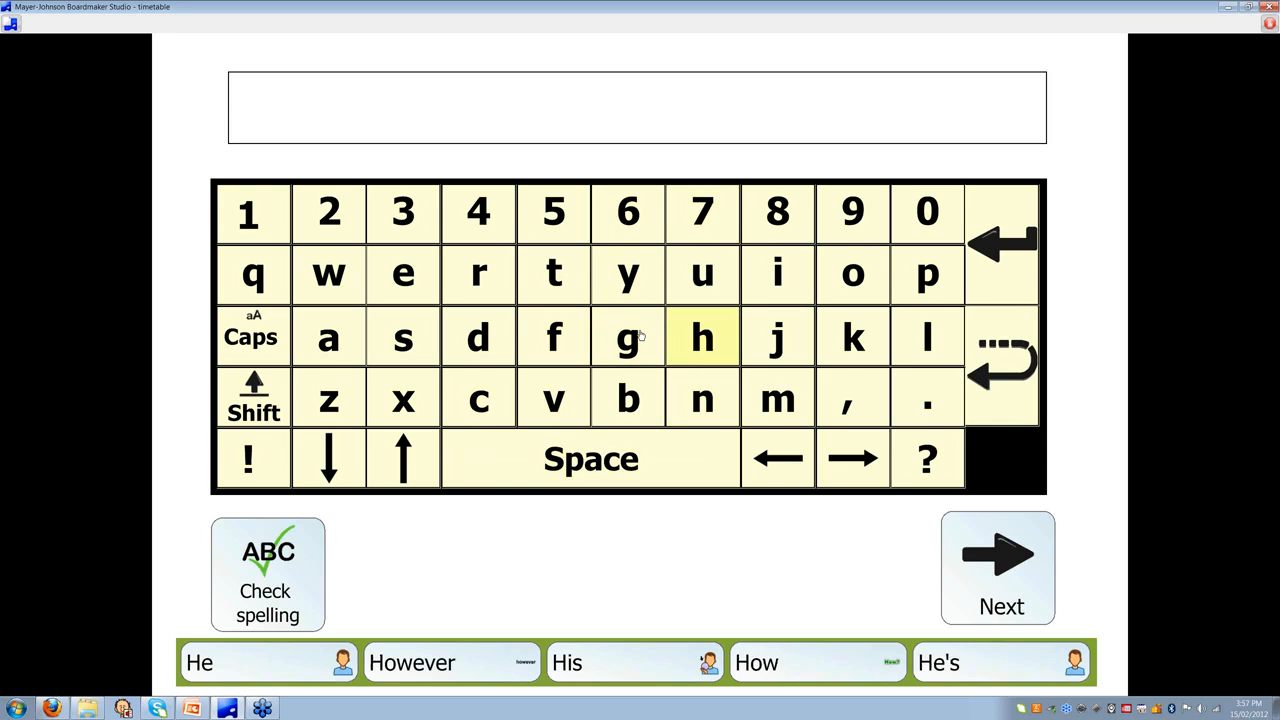
{"action": "left_click", "coordinate": [400, 278]}
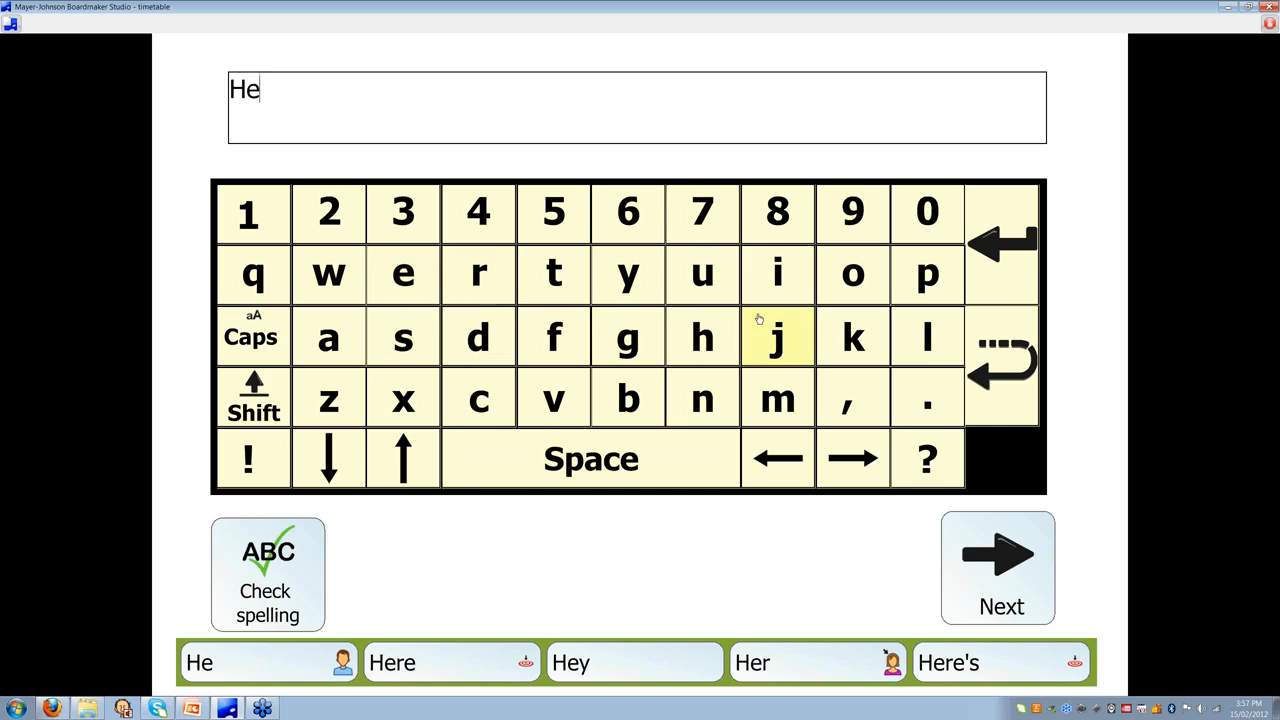
{"action": "left_click", "coordinate": [901, 336]}
{"action": "left_click", "coordinate": [514, 640]}
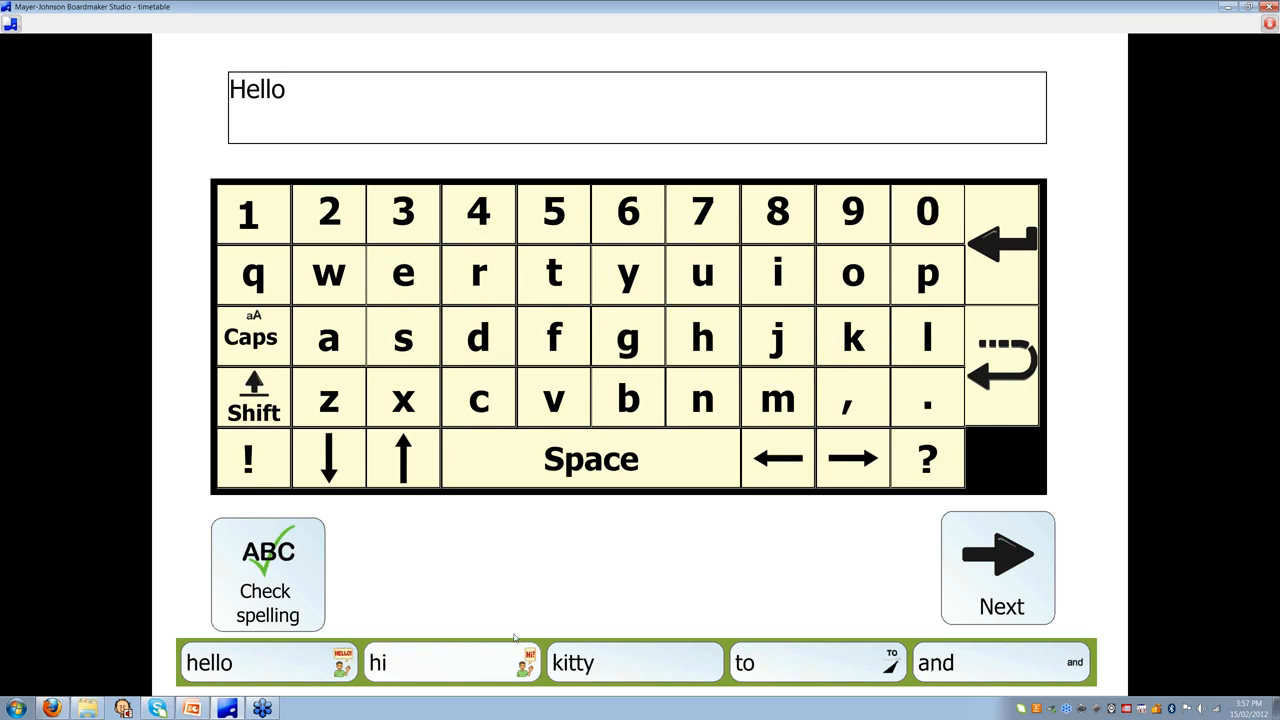
{"action": "left_click", "coordinate": [798, 400]}
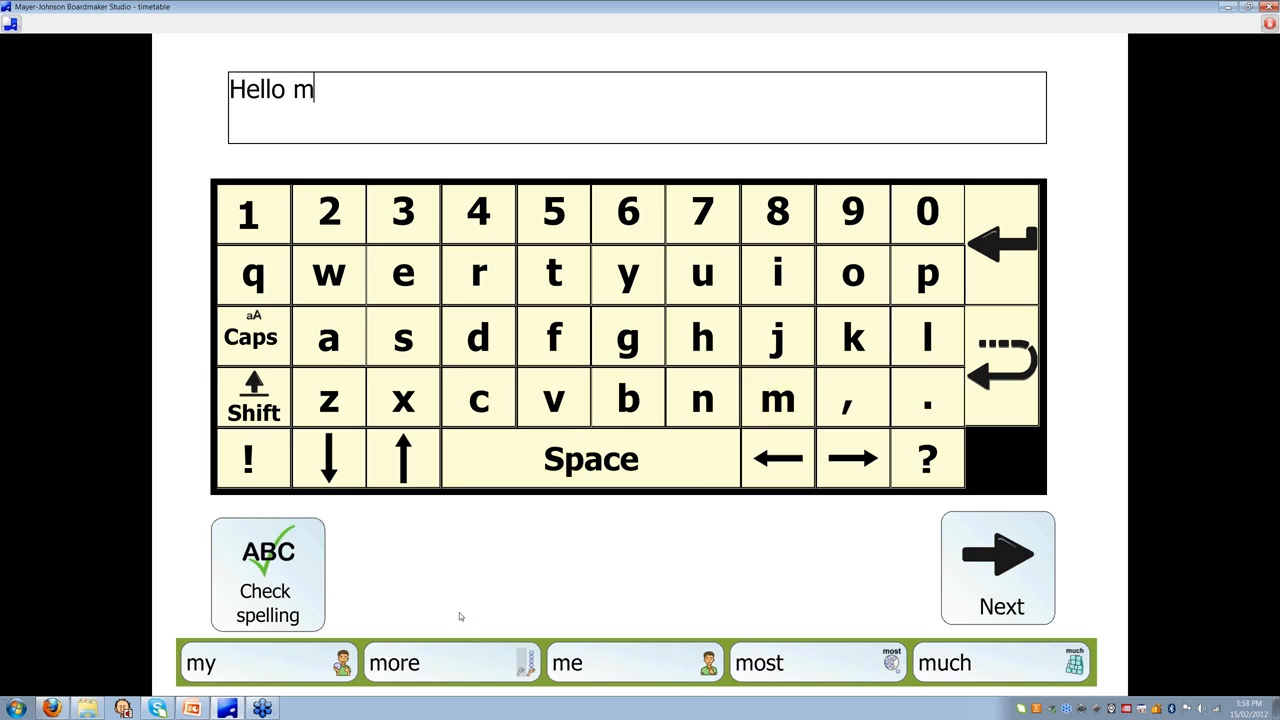
{"action": "left_click", "coordinate": [703, 399]}
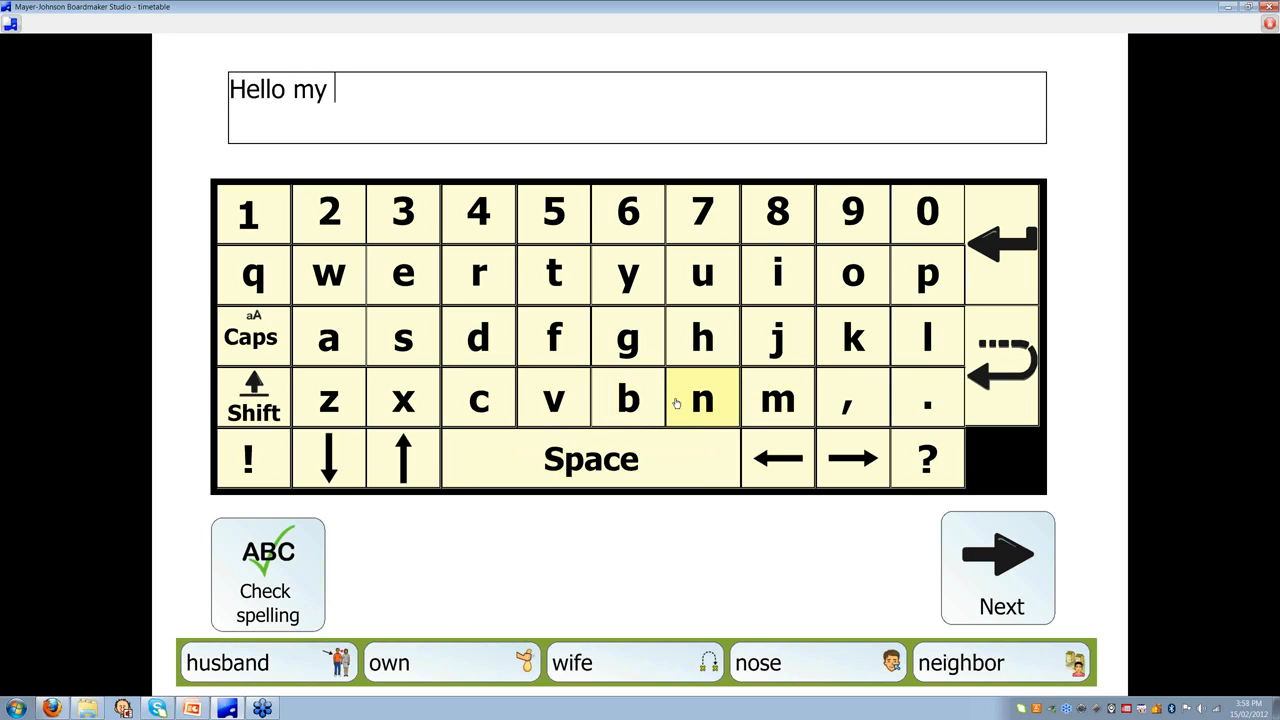
{"action": "left_click", "coordinate": [228, 663]}
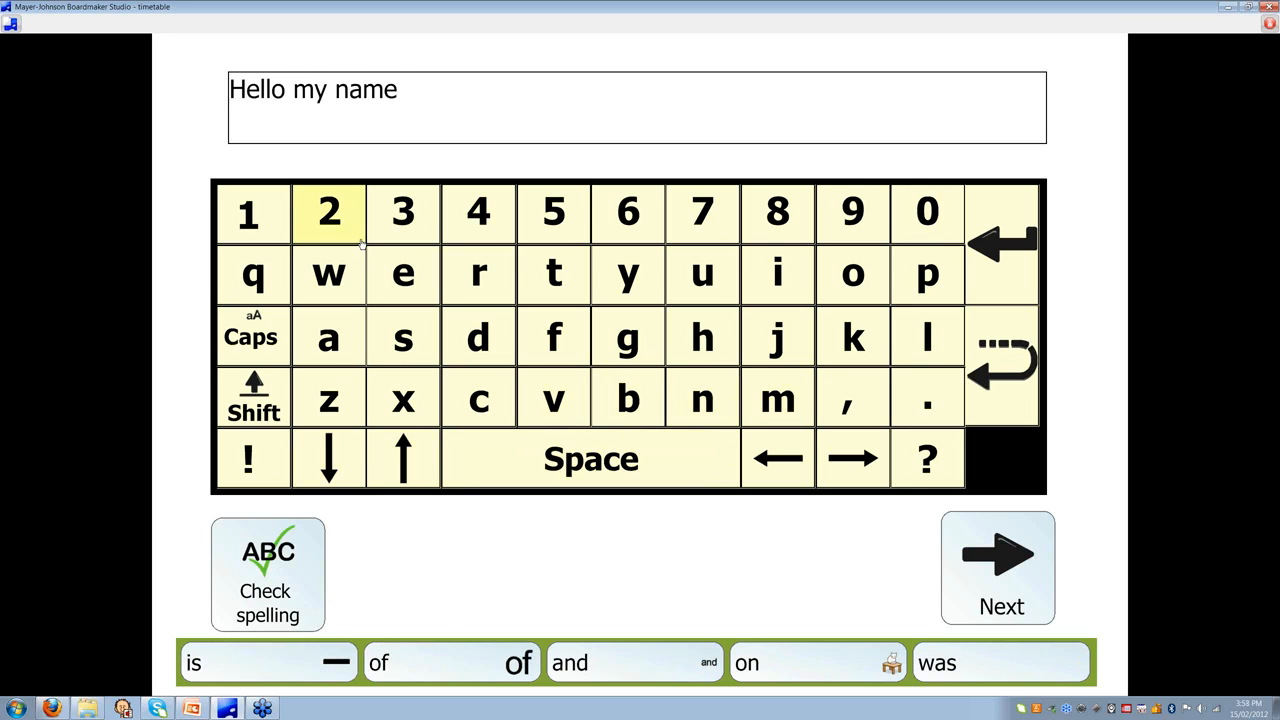
Continue the message with the misspelled word "iz" and a misspelled first name, and start the spelling check.
{"action": "left_click", "coordinate": [777, 274]}
{"action": "left_click", "coordinate": [329, 399]}
{"action": "left_click", "coordinate": [538, 484]}
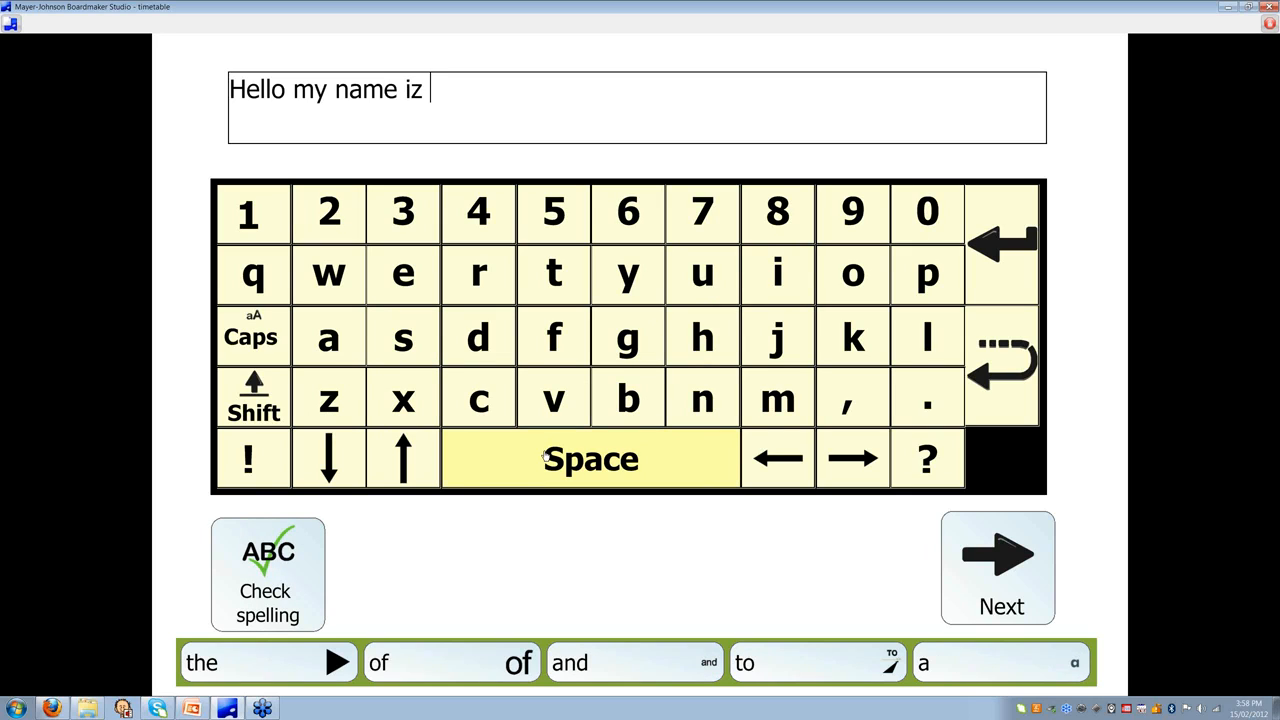
{"action": "left_click", "coordinate": [831, 340]}
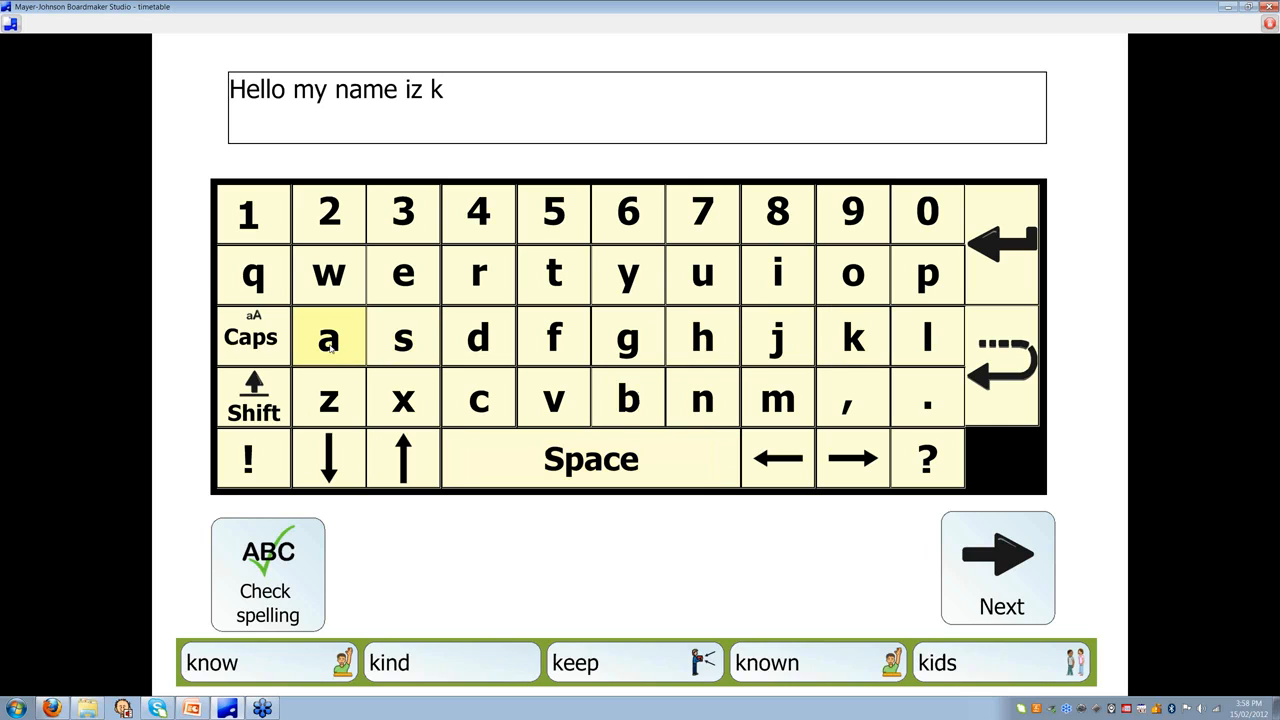
{"action": "left_click", "coordinate": [328, 340]}
{"action": "left_click", "coordinate": [328, 340]}
{"action": "left_click", "coordinate": [553, 274]}
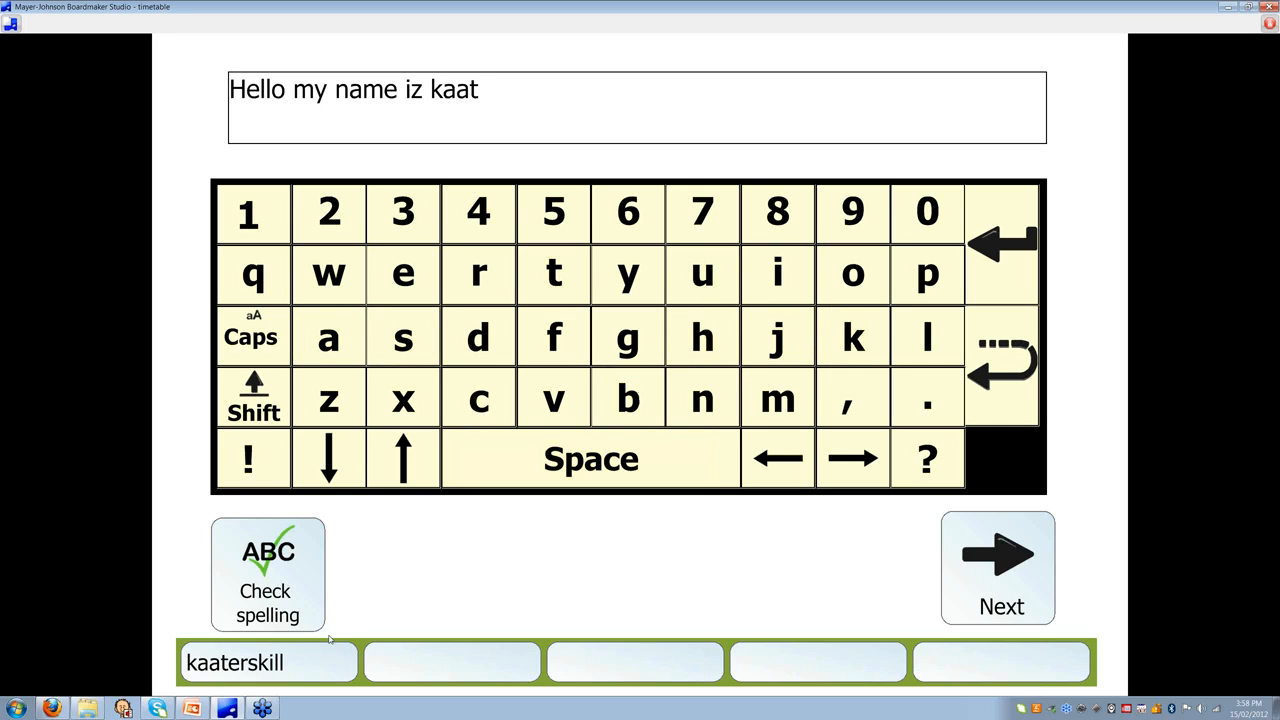
{"action": "left_click", "coordinate": [281, 603]}
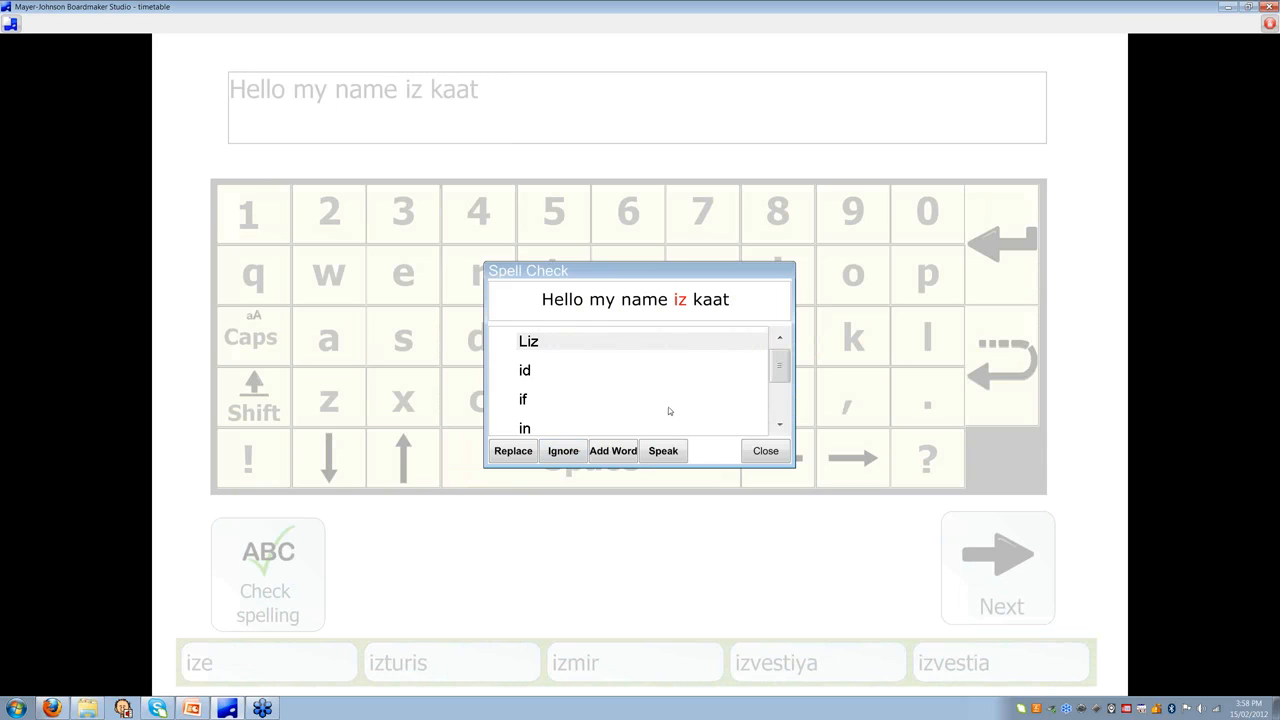
Replace "iz" with "is" in the spelling check, ignore the flagged first name and close the check.
{"action": "scroll", "coordinate": [785, 372], "scroll_direction": "down", "scroll_amount": 1}
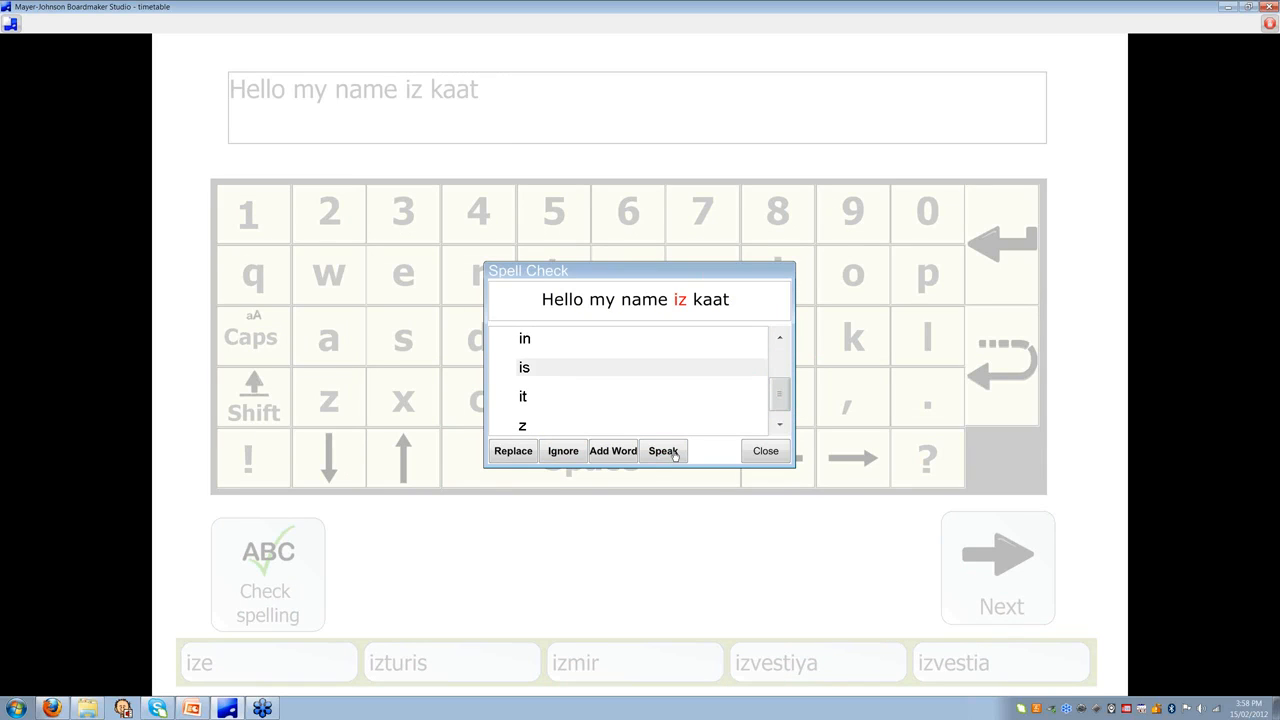
{"action": "left_click", "coordinate": [503, 456]}
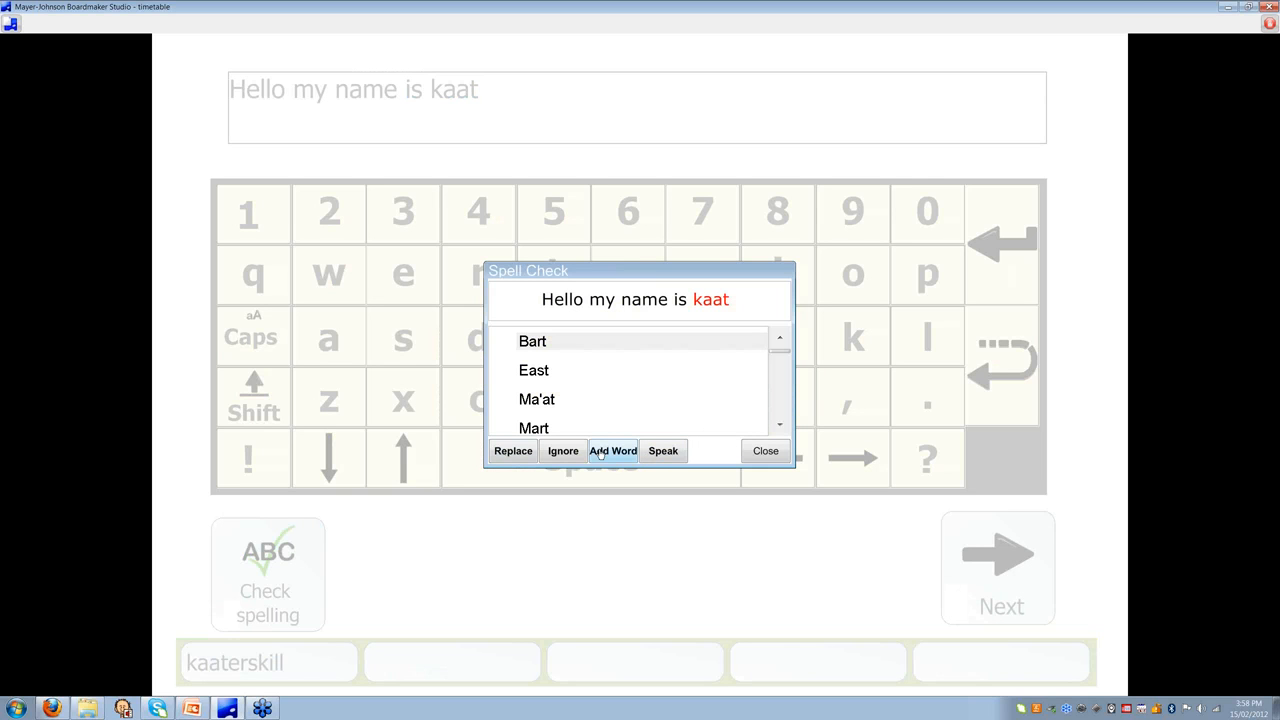
{"action": "left_click", "coordinate": [562, 452]}
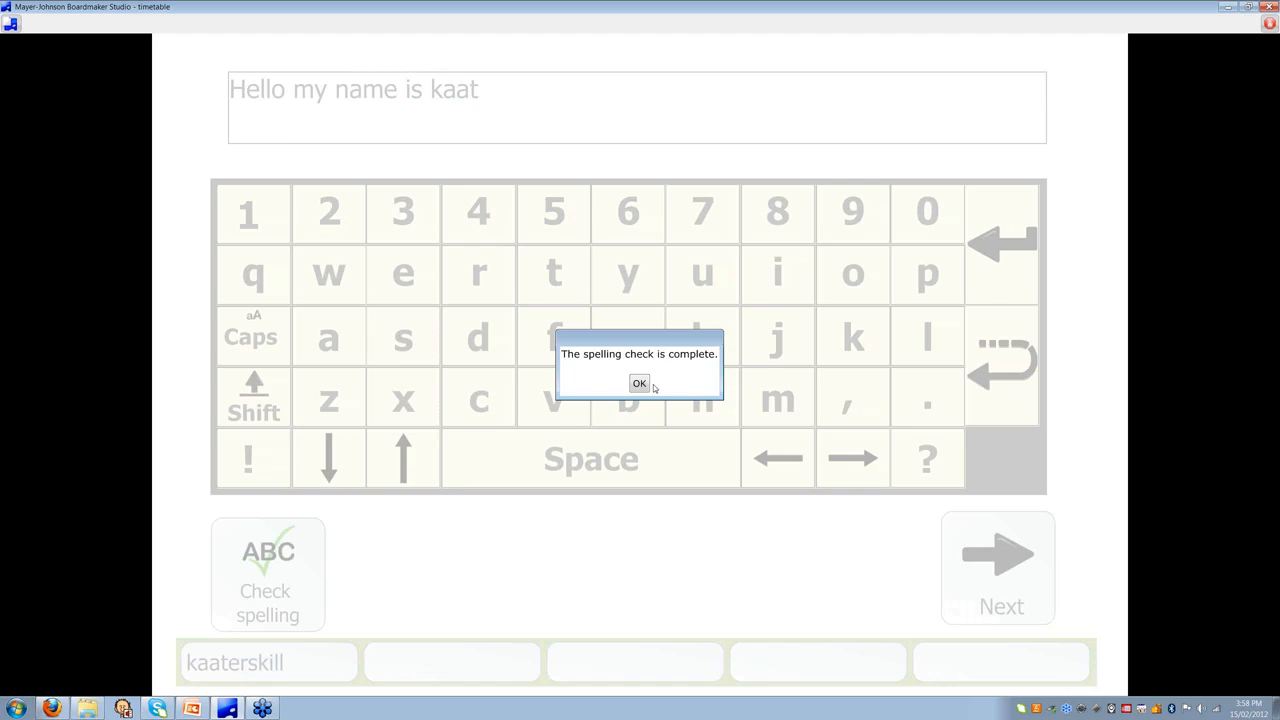
{"action": "left_click", "coordinate": [640, 384]}
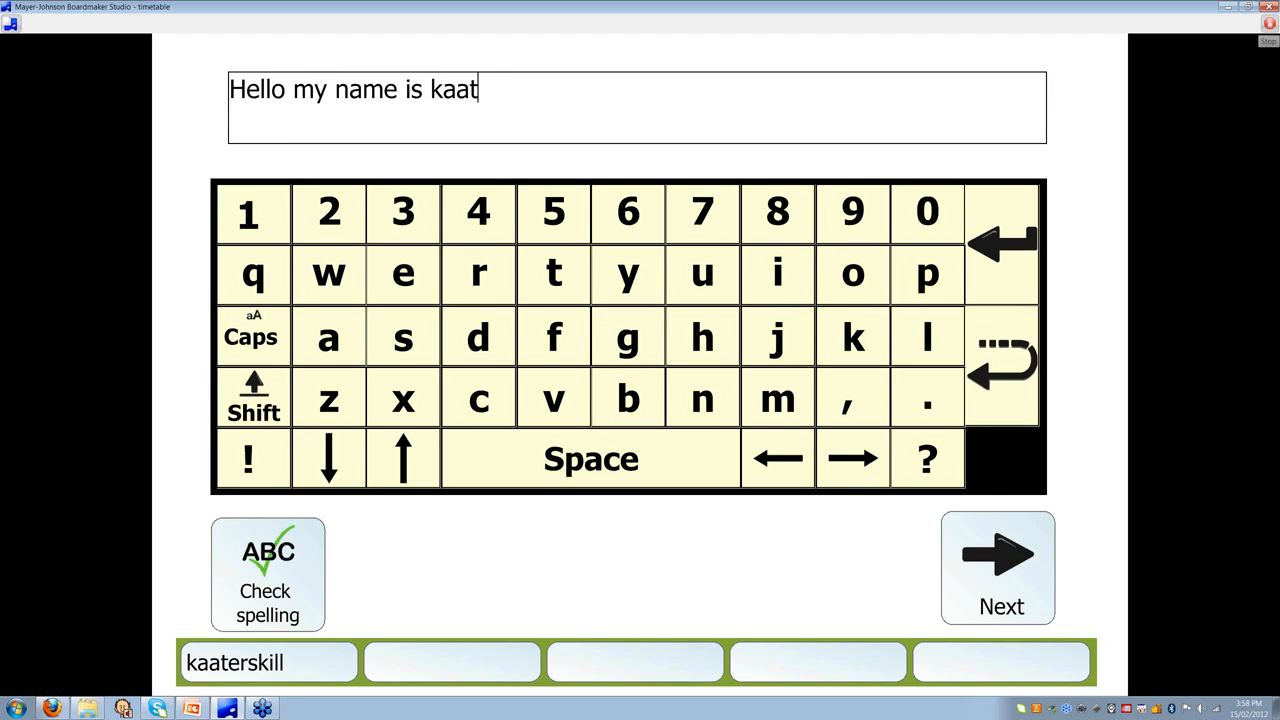
Stop the running timetable project and close it, and start a new project from a template.
{"action": "left_click", "coordinate": [1270, 24]}
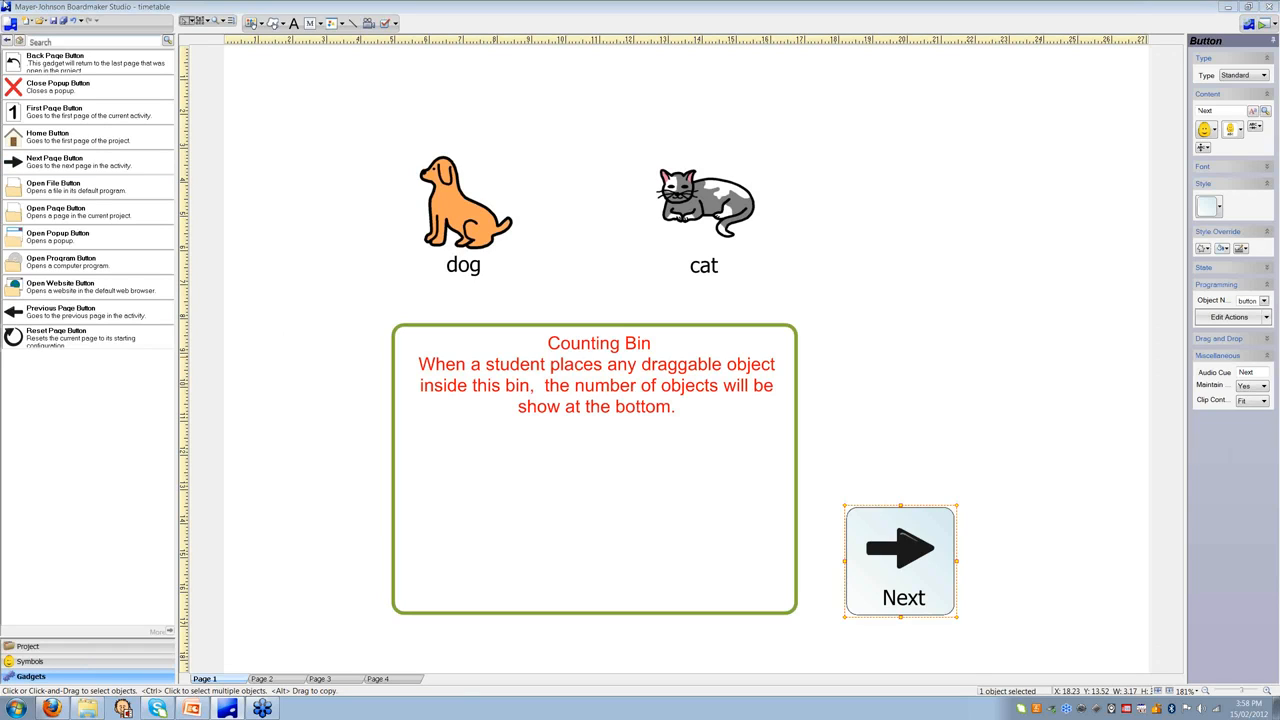
{"action": "left_click", "coordinate": [8, 27]}
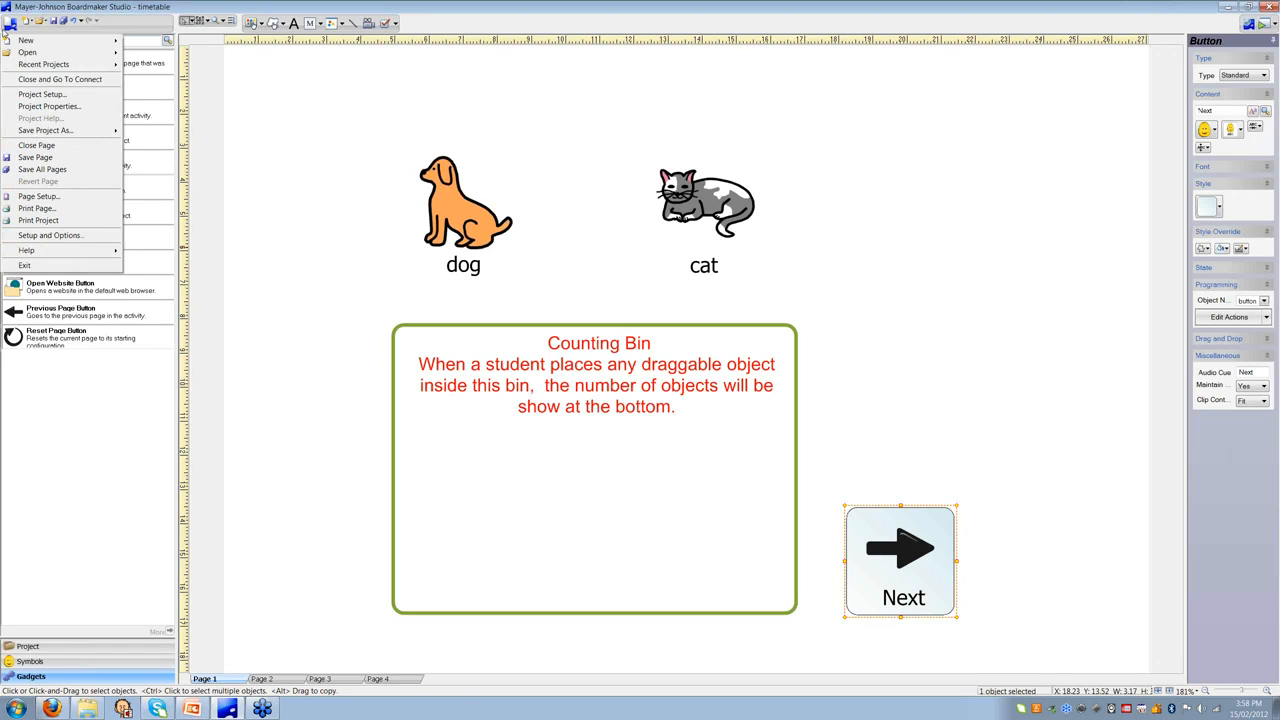
{"action": "left_click", "coordinate": [40, 79]}
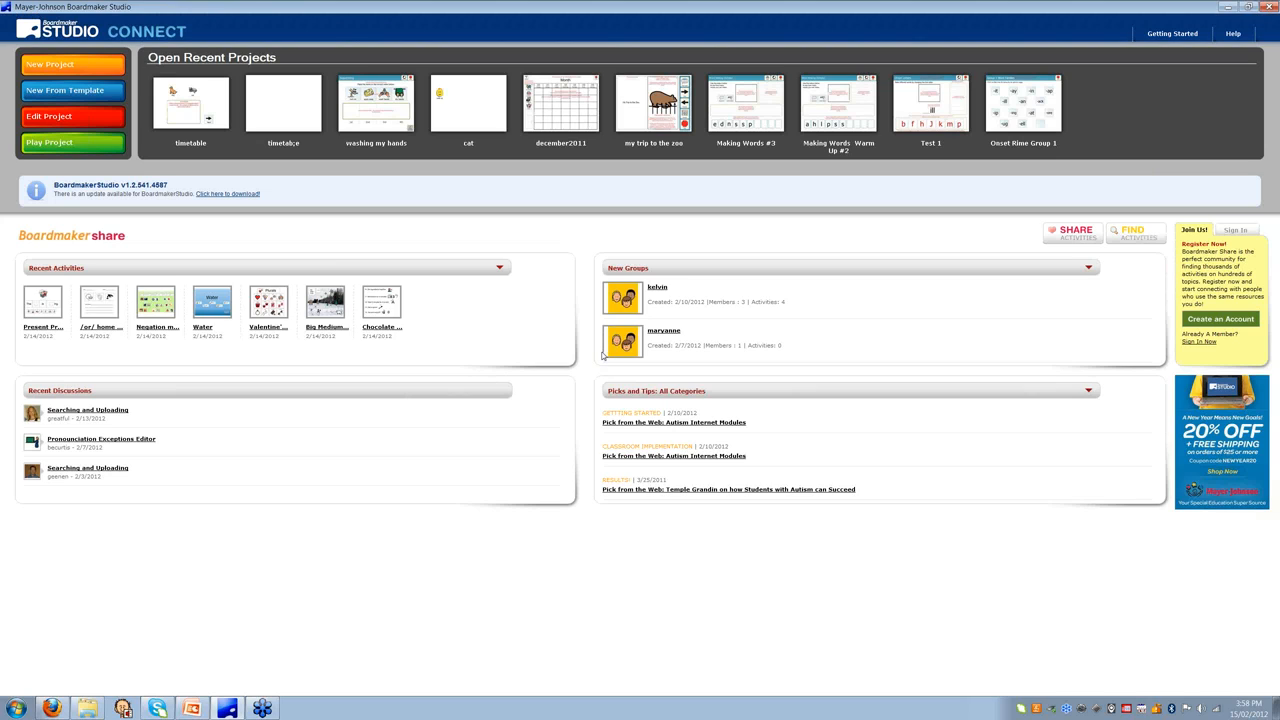
{"action": "left_click", "coordinate": [78, 92]}
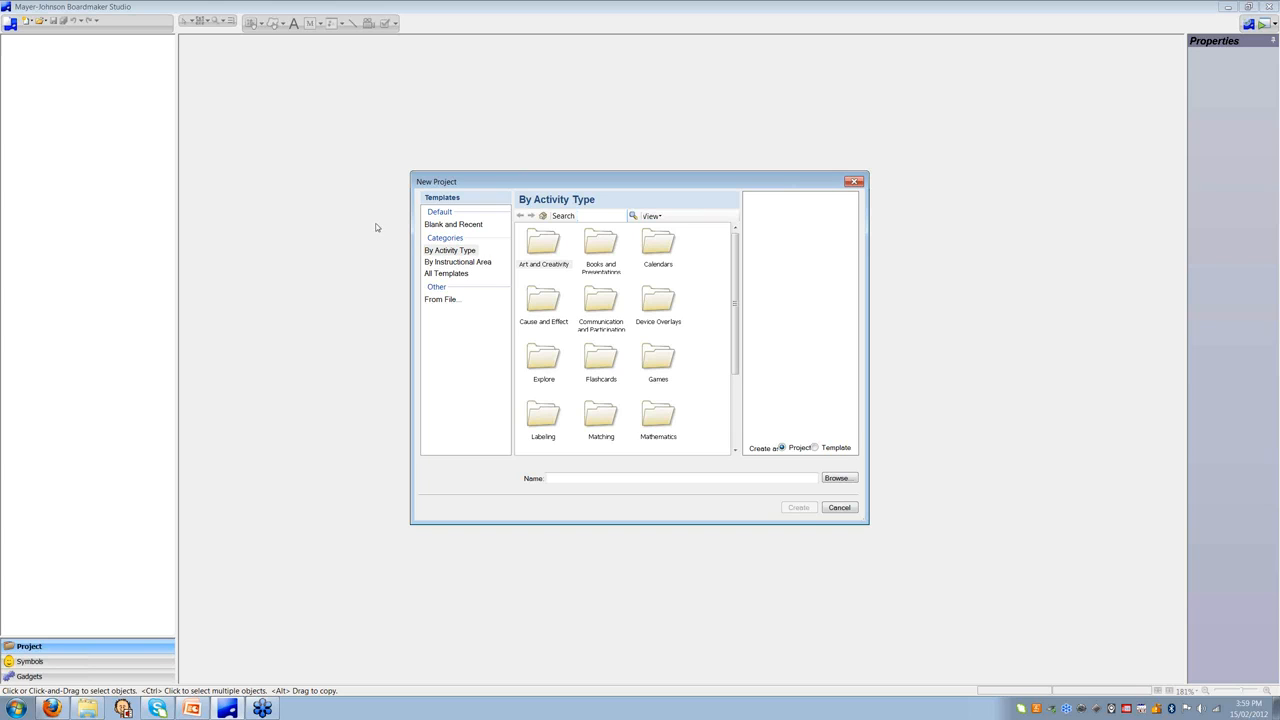
Browse the onscreen Books and Presentations templates by activity type and return to the category folders.
{"action": "mouse_move", "coordinate": [737, 294]}
{"action": "left_mouse_down"}
{"action": "mouse_move", "coordinate": [737, 345]}
{"action": "mouse_move", "coordinate": [738, 300]}
{"action": "left_mouse_up"}
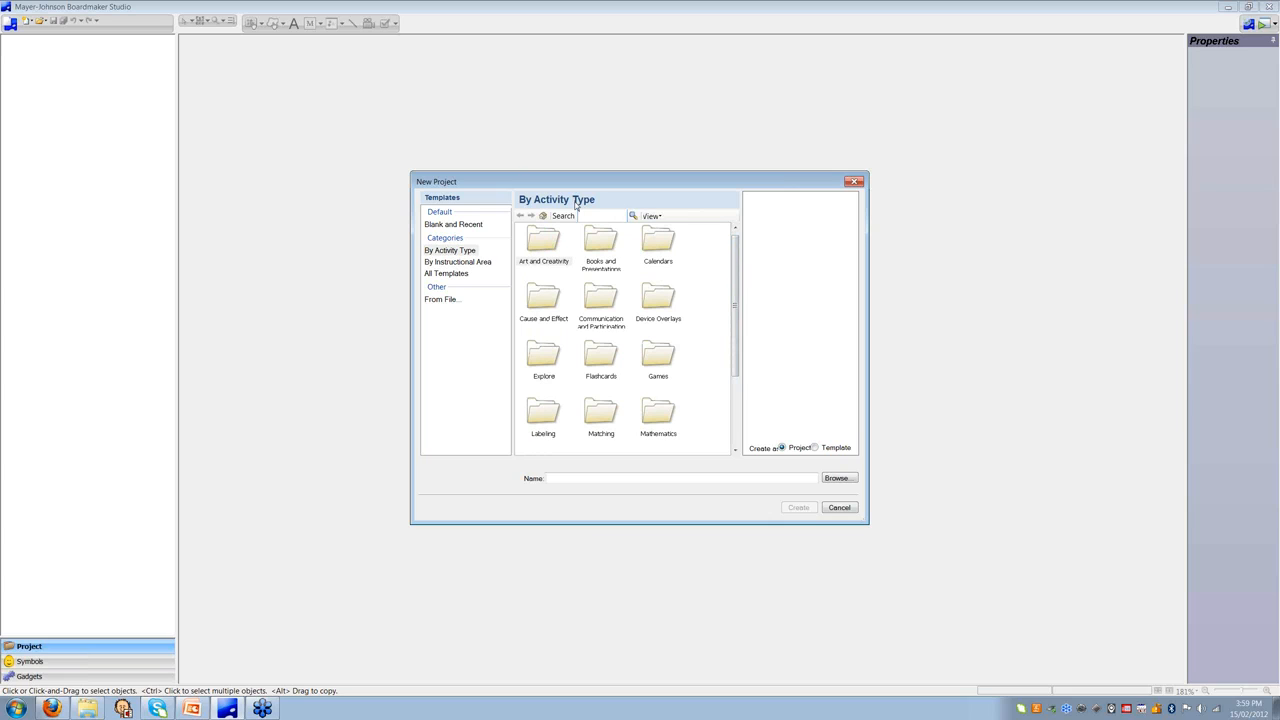
{"action": "double_click", "coordinate": [601, 265]}
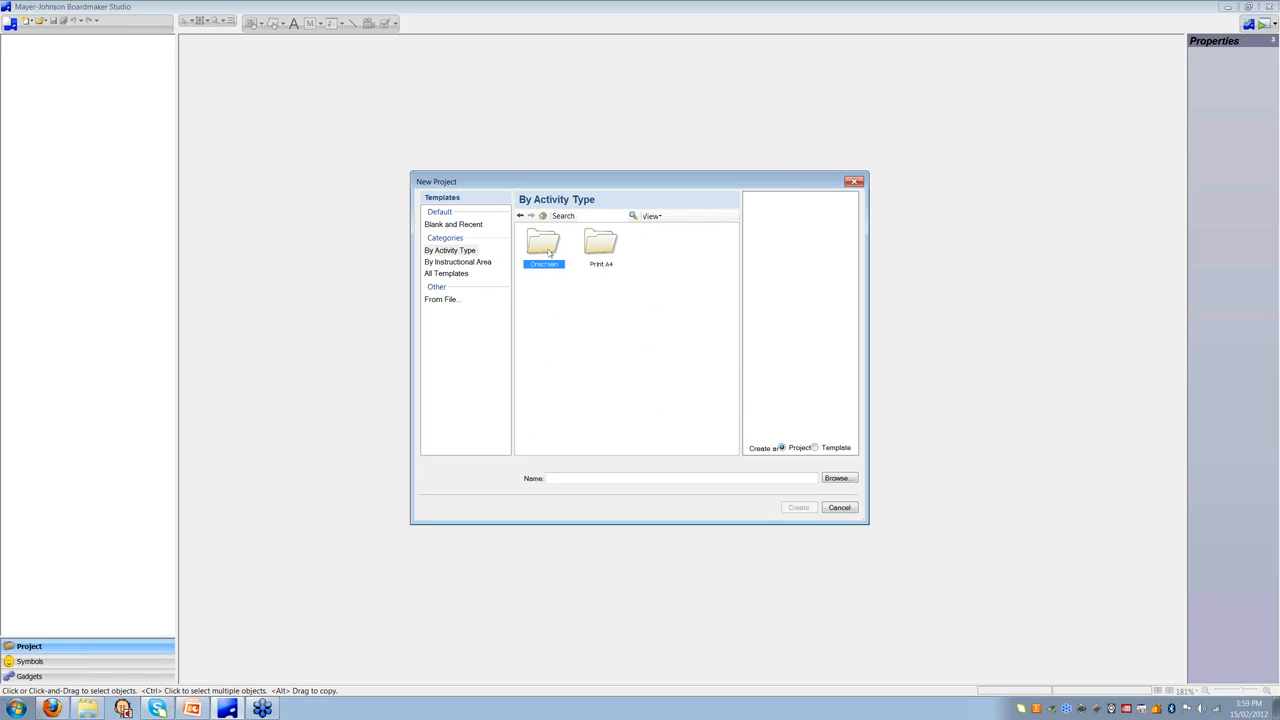
{"action": "left_click", "coordinate": [548, 252]}
{"action": "double_click", "coordinate": [548, 252]}
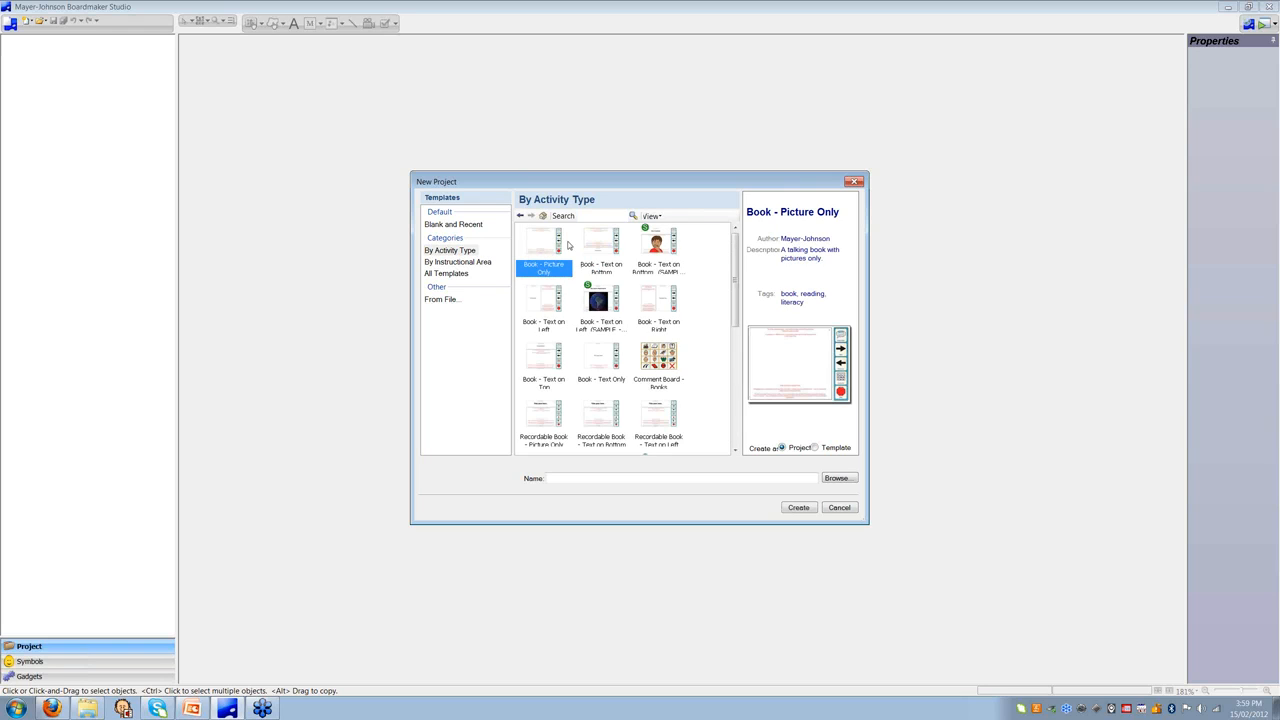
{"action": "left_click", "coordinate": [519, 219]}
{"action": "left_click", "coordinate": [519, 219]}
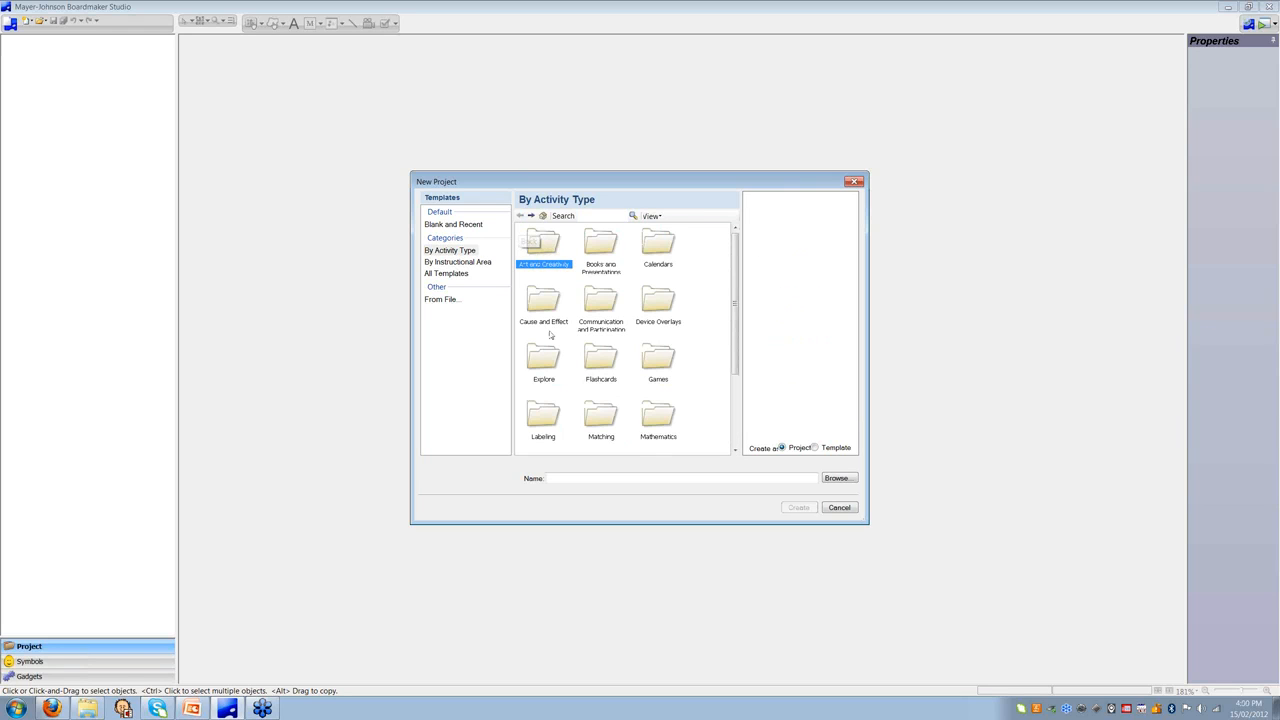
Look through the Calendars templates in the first subfolder and return to the activity type folders.
{"action": "double_click", "coordinate": [652, 253]}
{"action": "left_click", "coordinate": [547, 254]}
{"action": "double_click", "coordinate": [547, 254]}
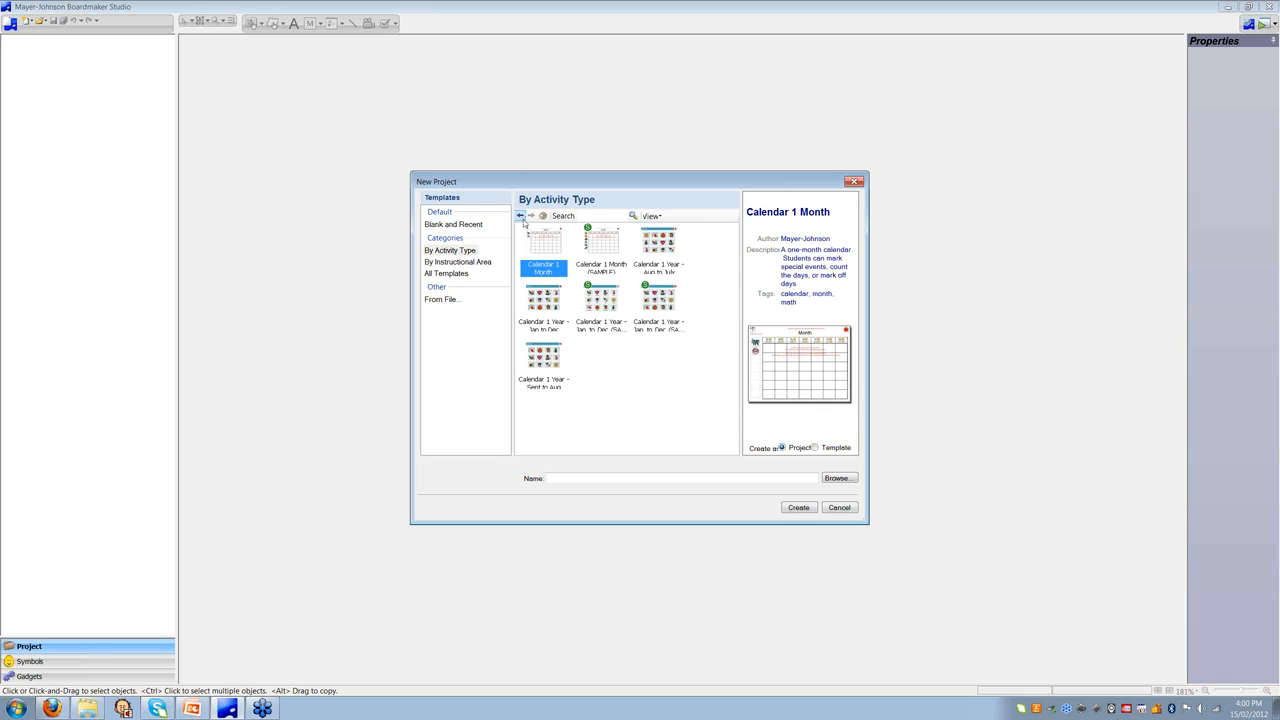
{"action": "left_click", "coordinate": [521, 217]}
{"action": "left_click", "coordinate": [520, 217]}
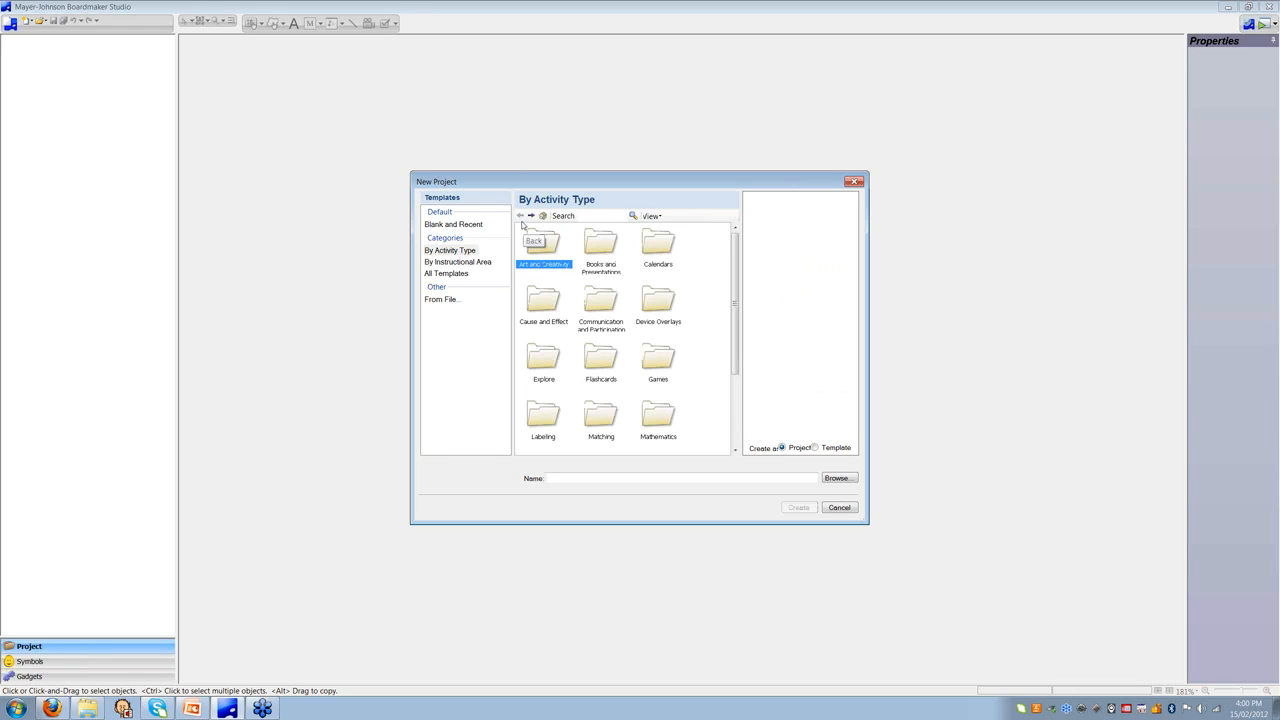
Search the templates by instructional area for "book" and open the Books folder.
{"action": "left_click", "coordinate": [487, 265]}
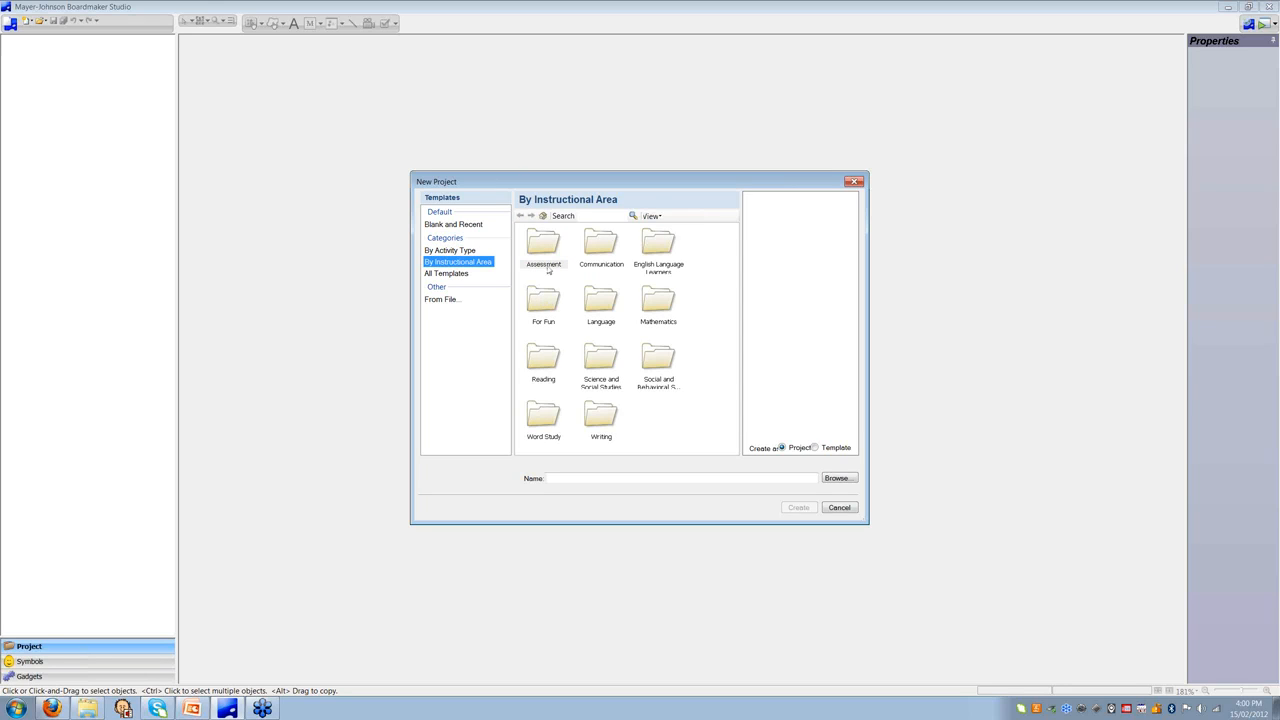
{"action": "left_click", "coordinate": [600, 215]}
{"action": "type", "text": "book"}
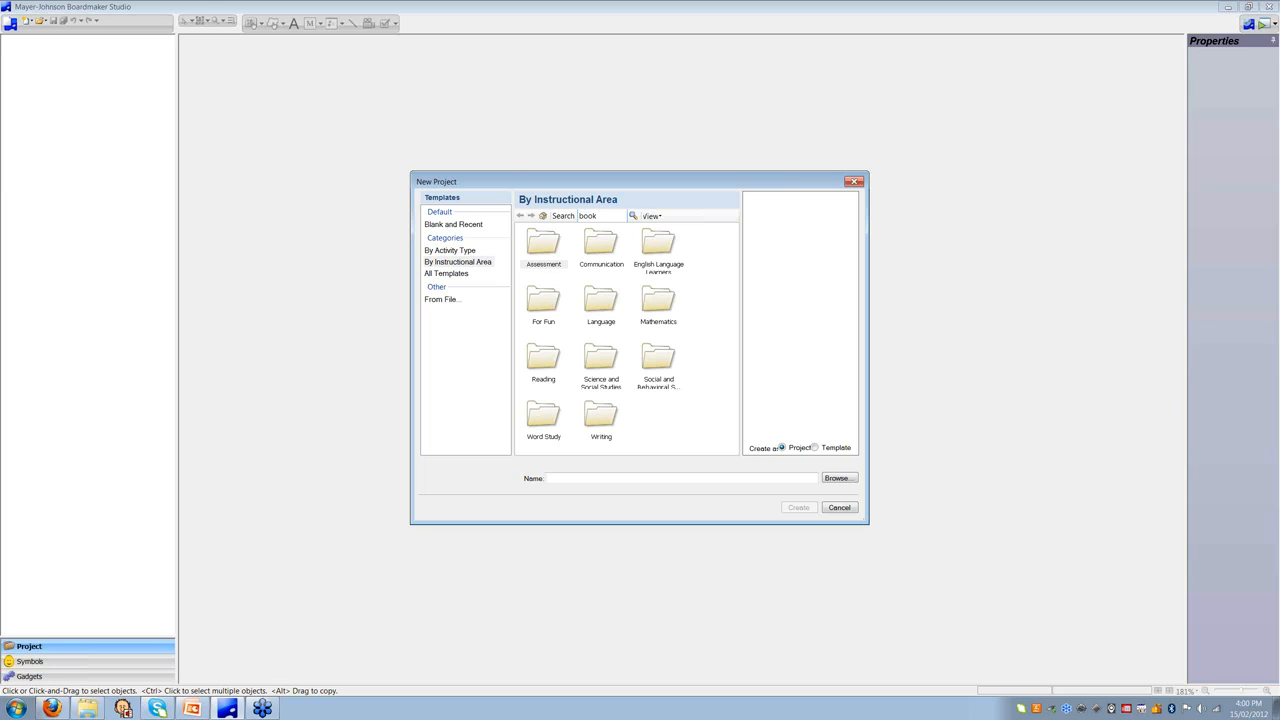
{"action": "key", "text": "Return"}
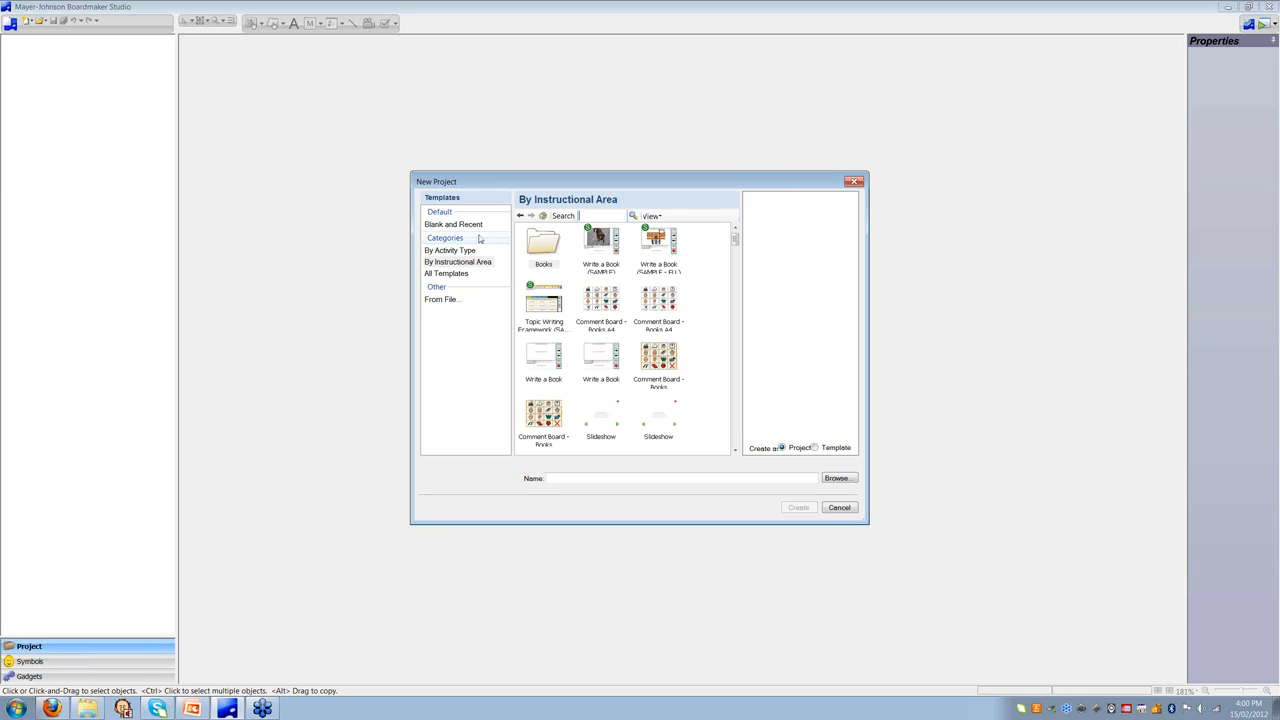
{"action": "double_click", "coordinate": [547, 247]}
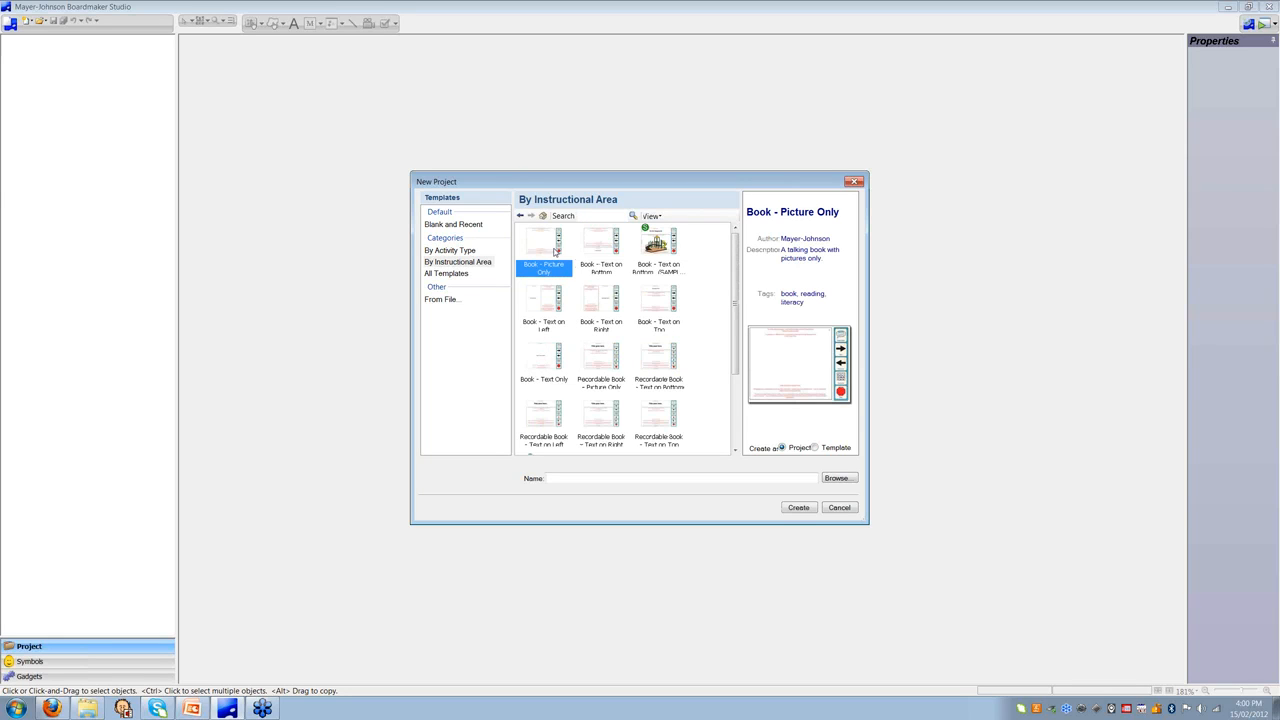
Create a project named "my trip to the zoo" from the "Book - Text on Left" template, replacing the existing file.
{"action": "double_click", "coordinate": [549, 308]}
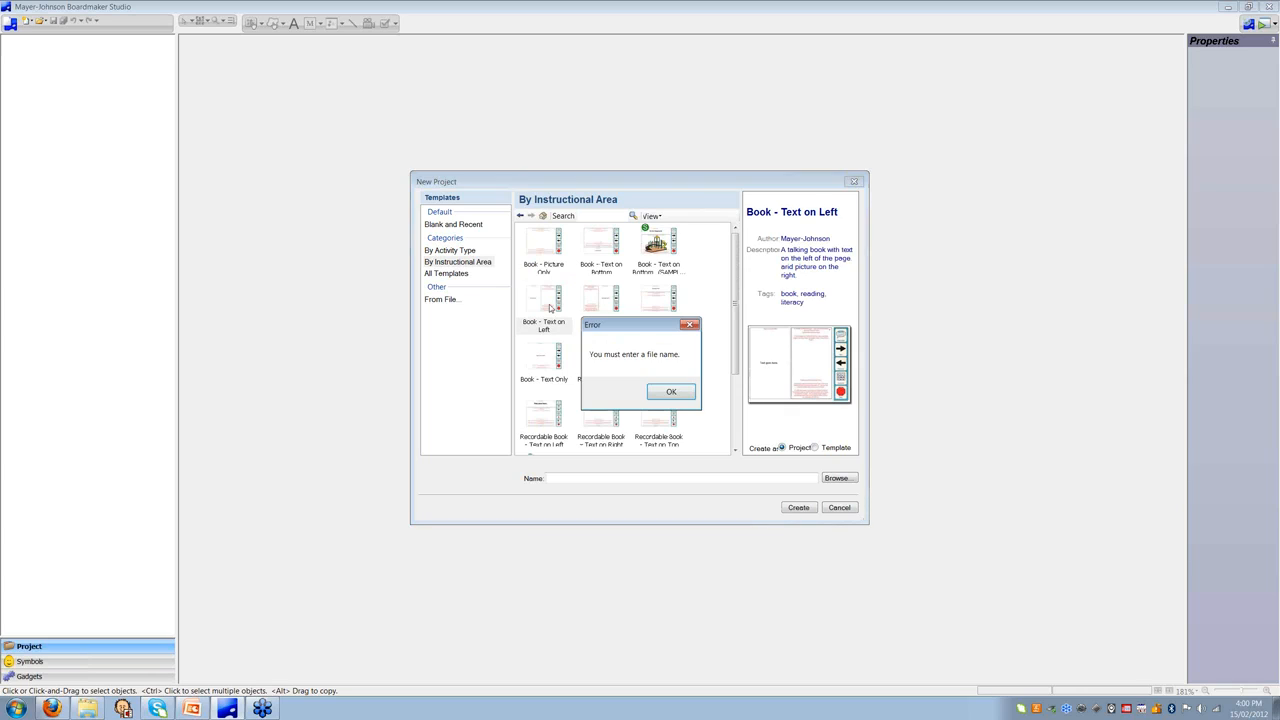
{"action": "left_click", "coordinate": [669, 396]}
{"action": "left_click", "coordinate": [610, 477]}
{"action": "type", "text": "m"}
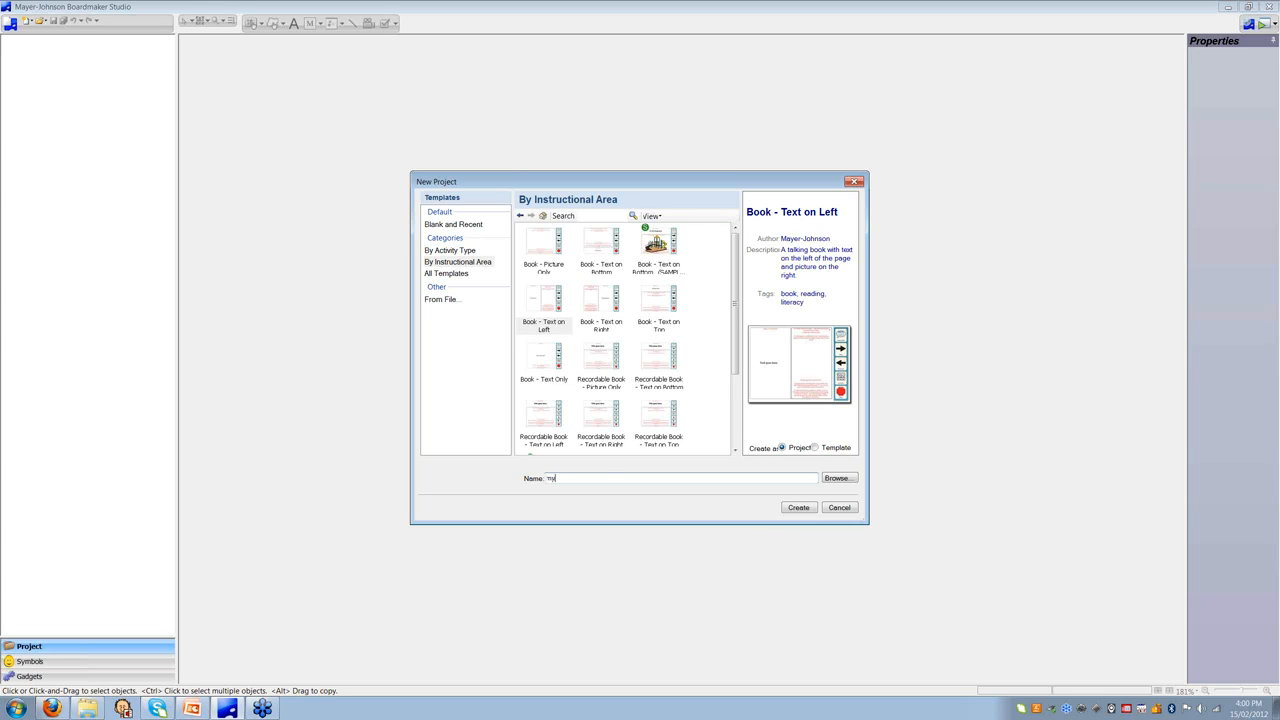
{"action": "type", "text": "y trip to"}
{"action": "type", "text": " hhe zoo"}
{"action": "left_click", "coordinate": [812, 514]}
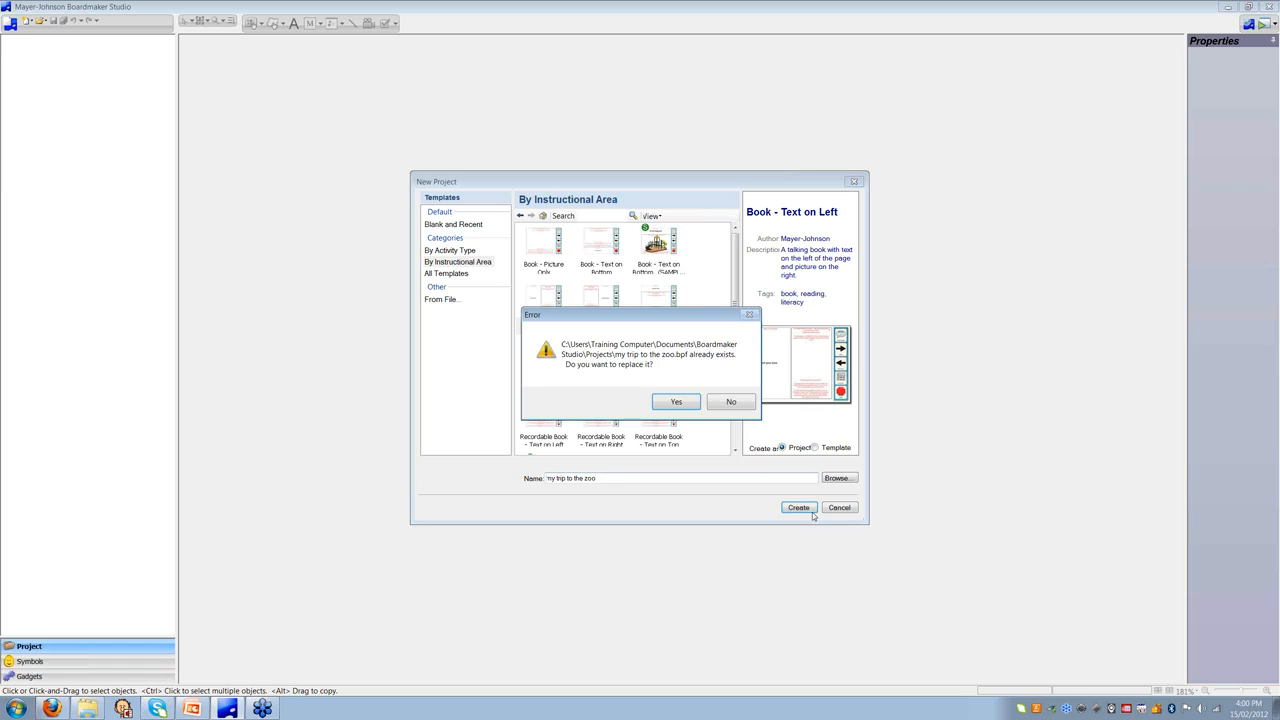
{"action": "left_click", "coordinate": [682, 403]}
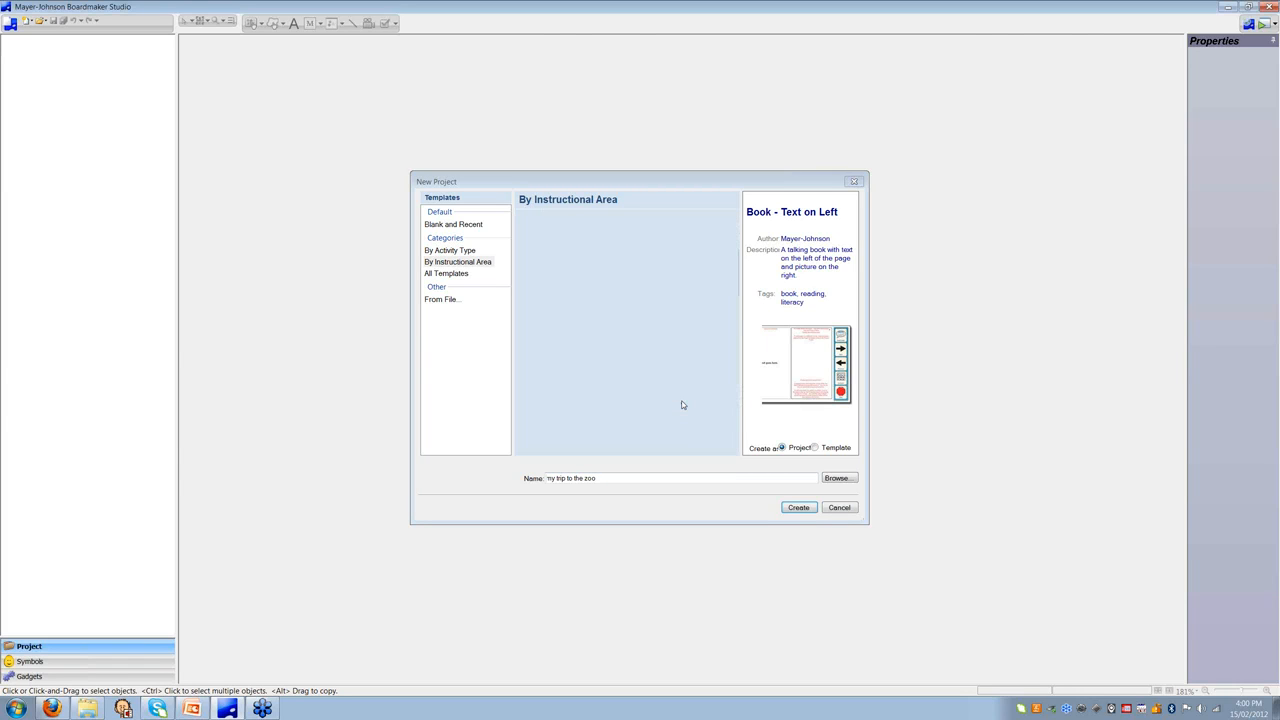